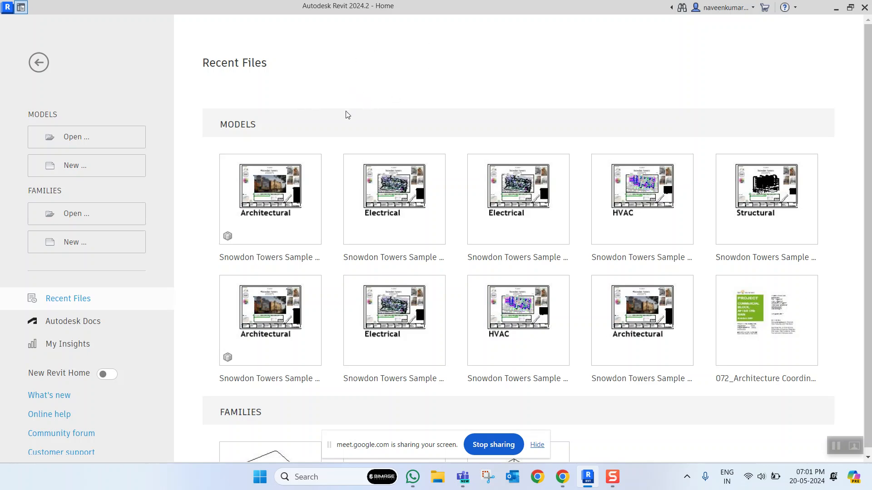
- Hide the screen-sharing notice covering the recent files list
mouse_move(263, 174)
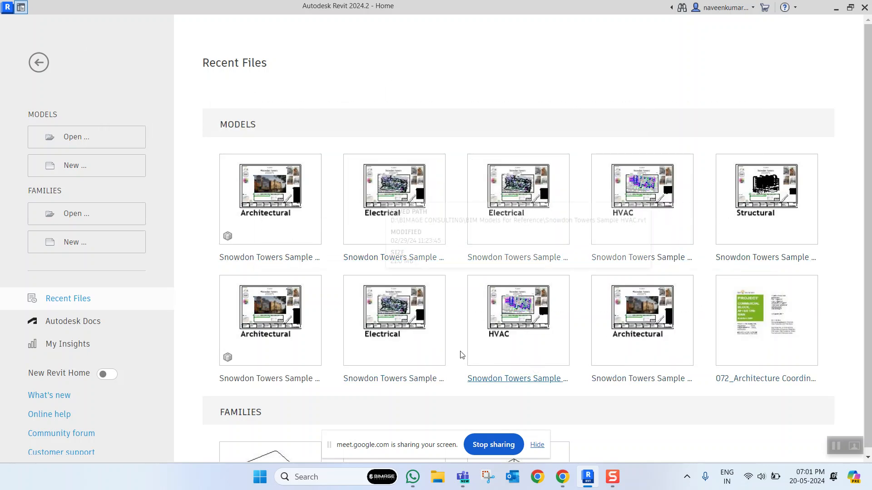
scroll(472, 208, down, 3)
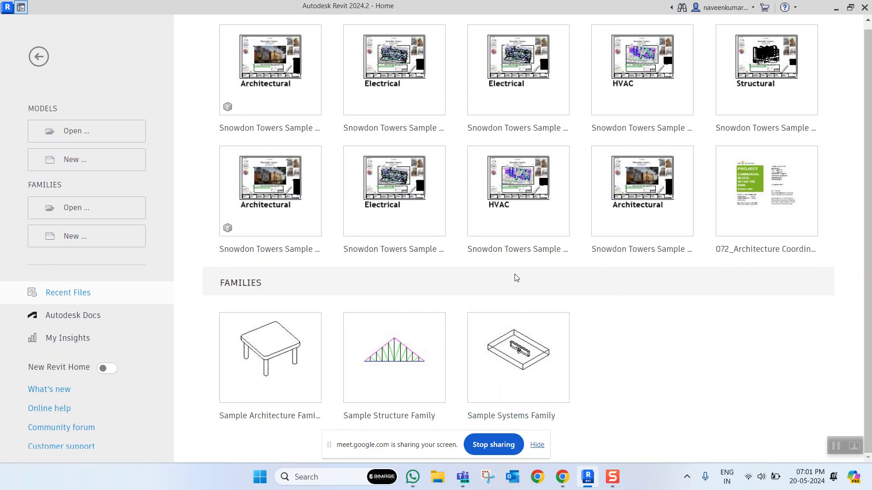
click(537, 445)
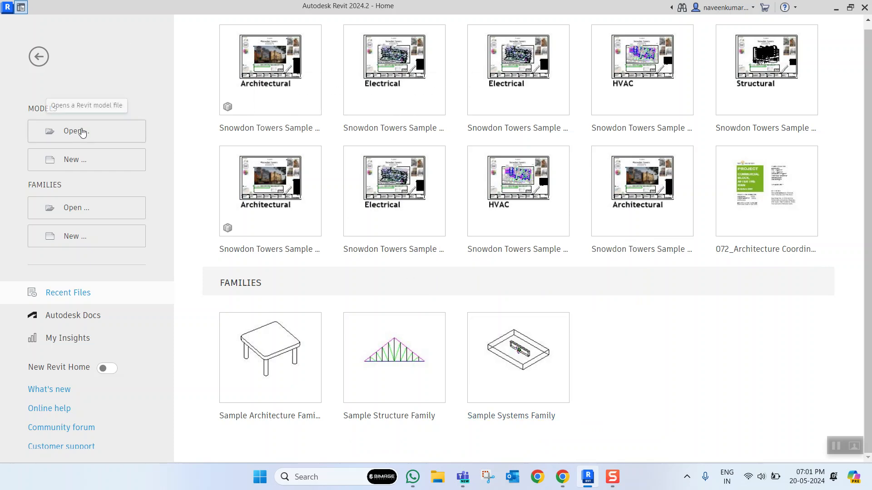
- Start a new project and examine the list of built-in templates it can be based on
click(95, 159)
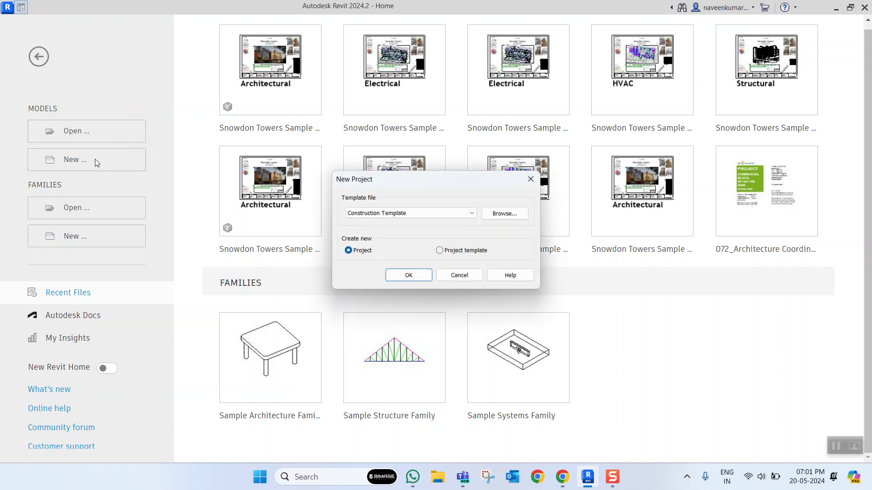
click(451, 217)
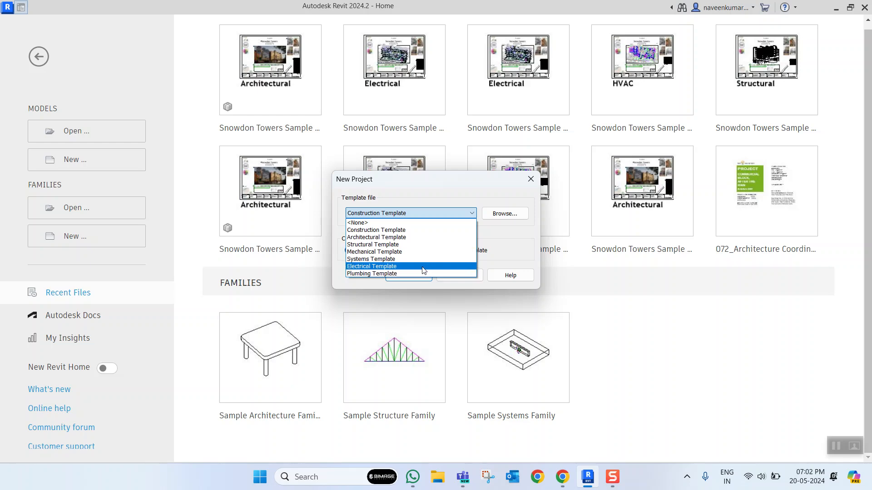
click(481, 184)
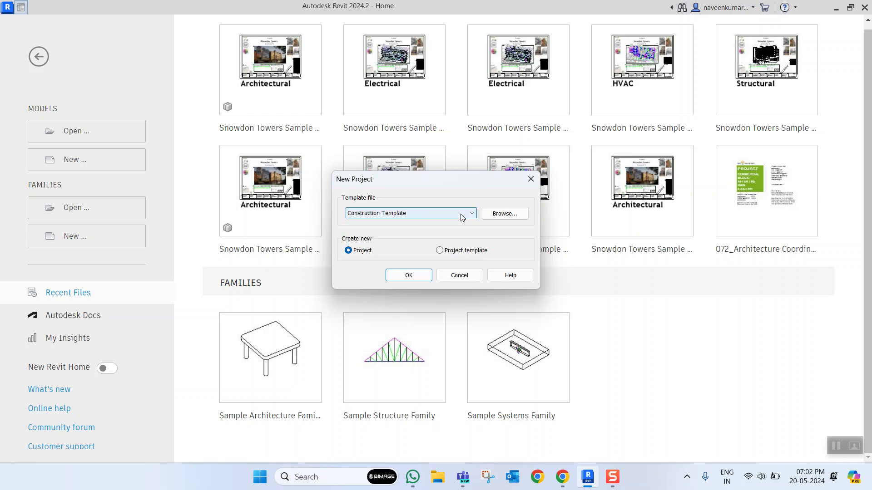
click(462, 217)
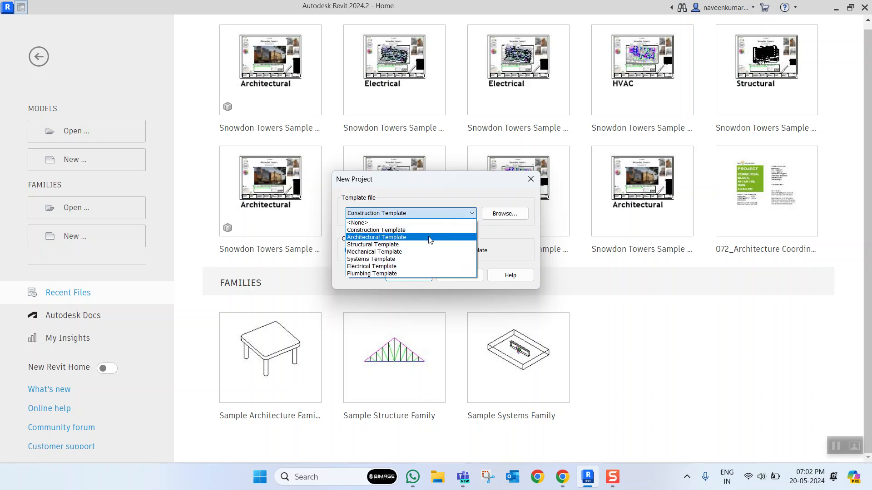
click(460, 188)
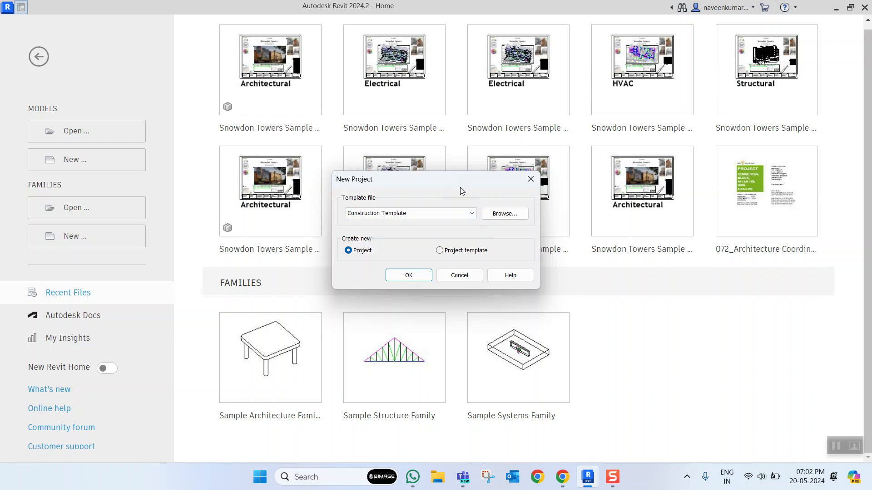
click(458, 213)
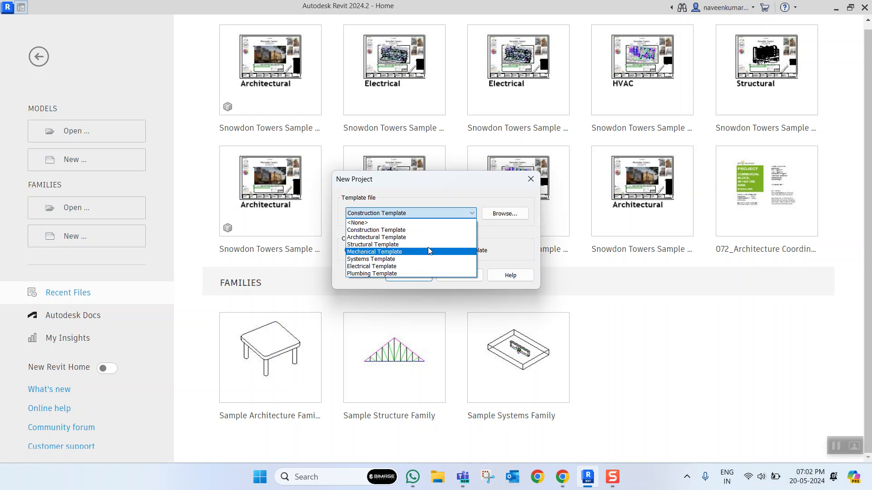
click(461, 189)
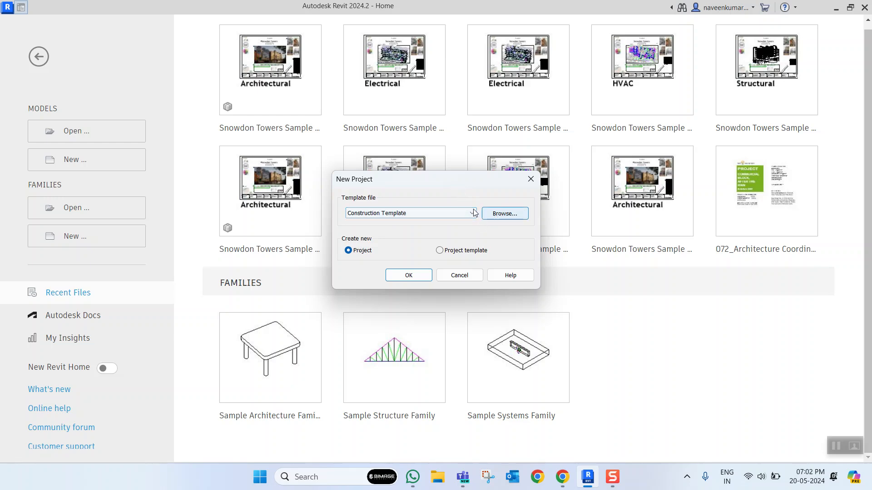
click(459, 214)
click(490, 192)
- Look through the template files in the English folder, and cancel the new project without choosing one
click(516, 216)
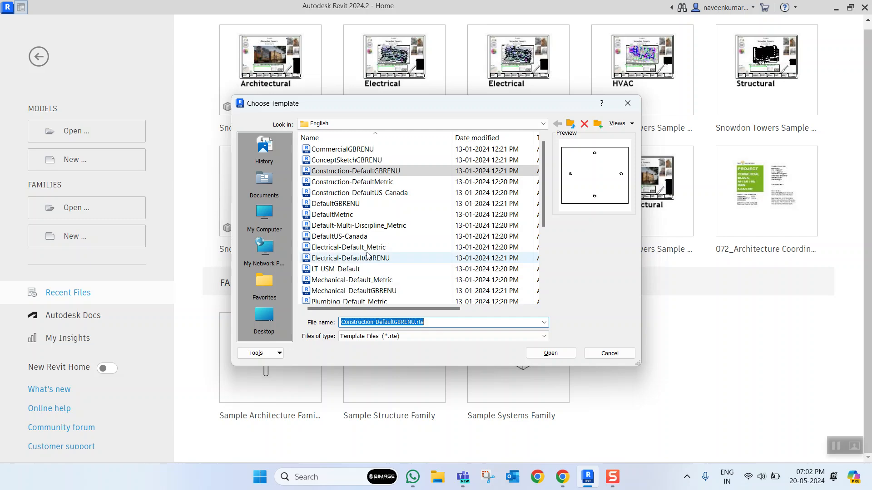
scroll(370, 229, down, 4)
scroll(409, 229, up, 4)
scroll(454, 272, down, 4)
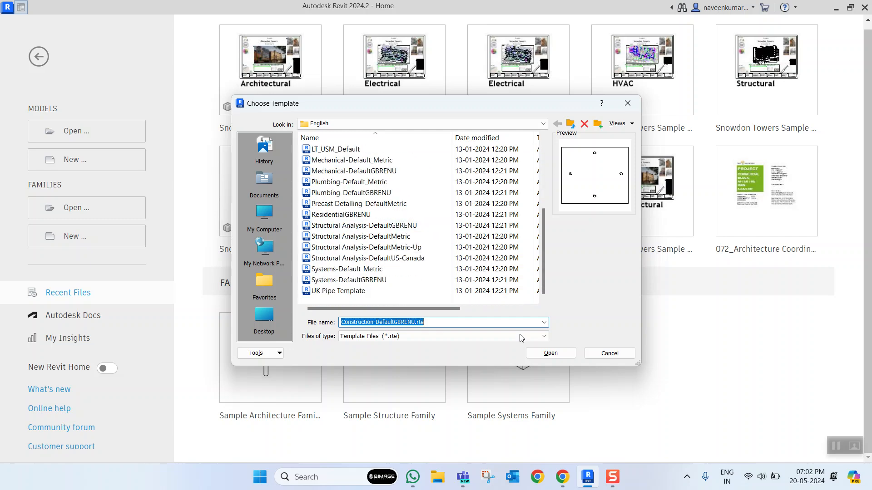
click(590, 358)
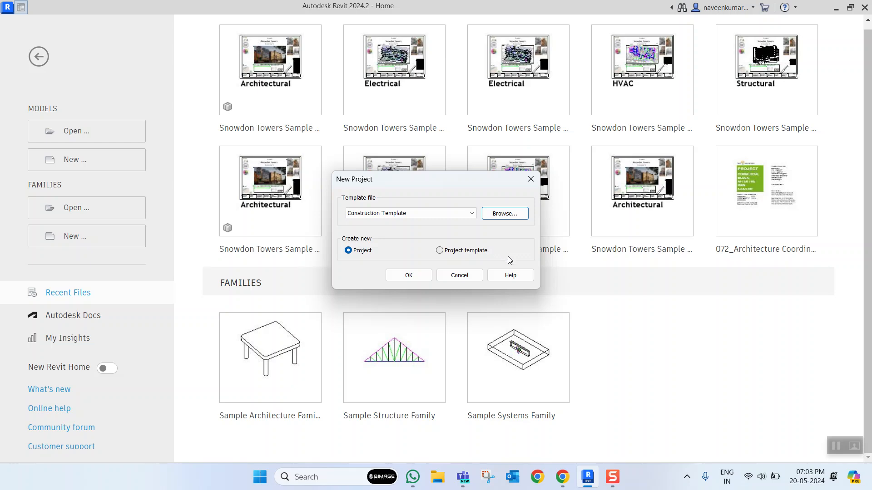
click(472, 276)
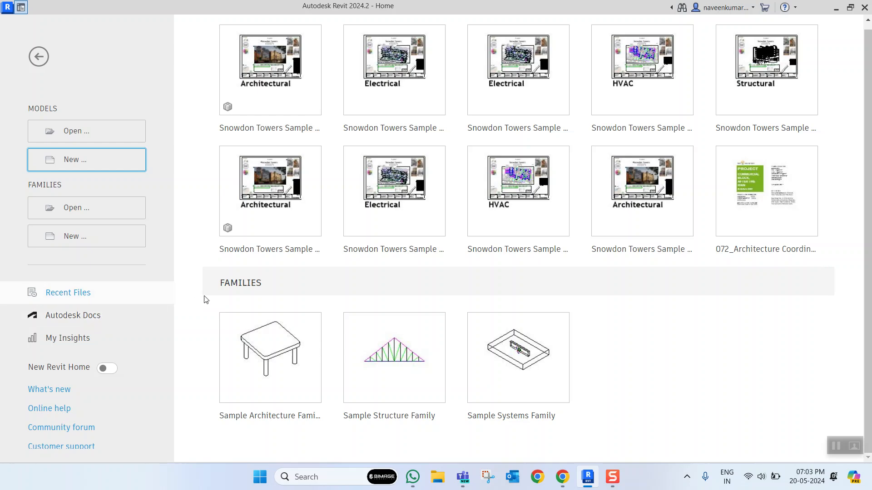
- Create a new project from the Architectural Template
click(83, 163)
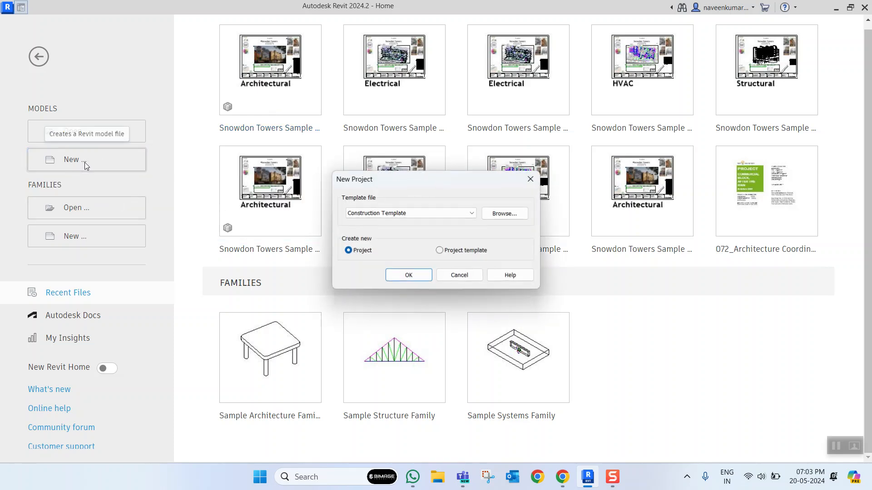
click(397, 218)
click(380, 238)
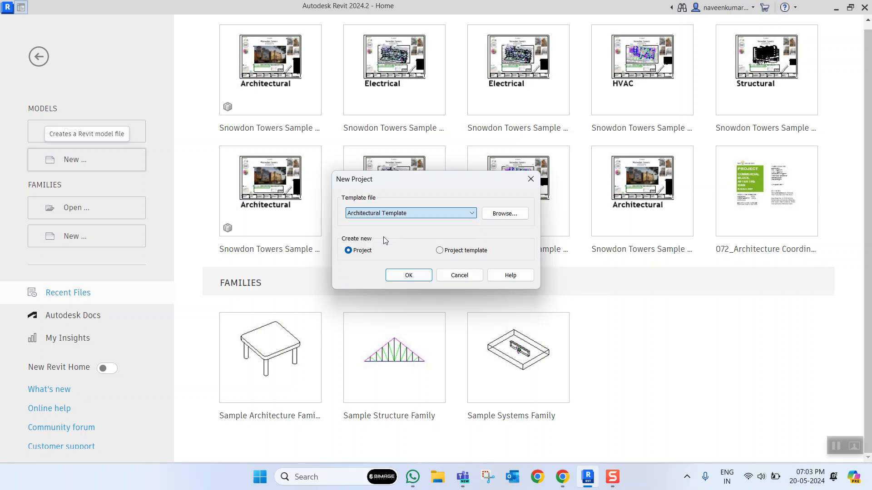
click(418, 275)
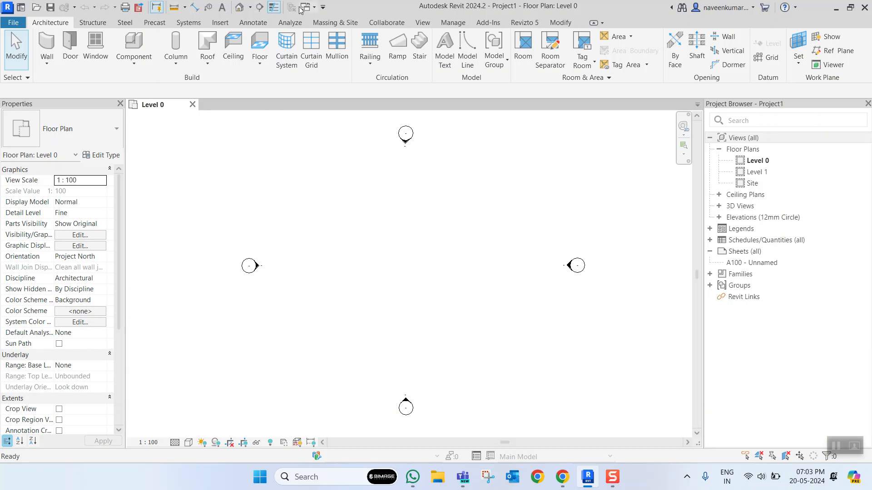
click(104, 22)
click(125, 24)
click(155, 22)
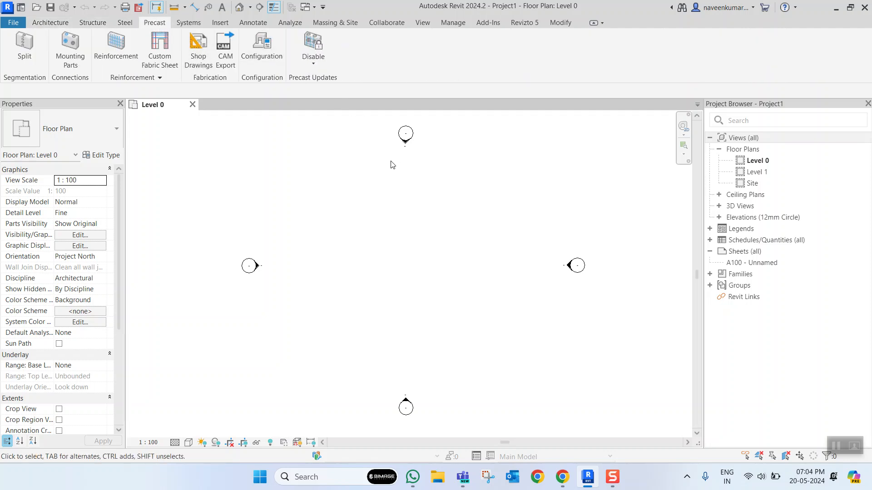
- Draw a single slanted wall about 5100 mm long at about 60° between the elevation markers on the Level 0 plan
click(51, 23)
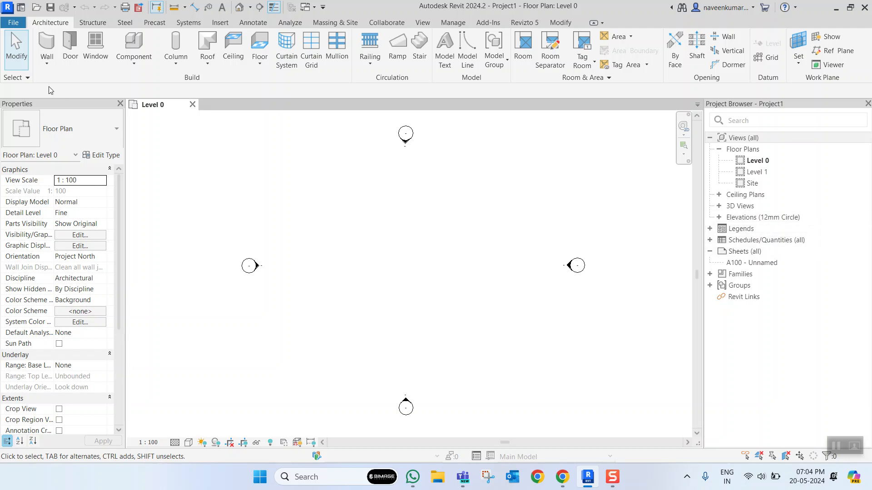
click(341, 216)
click(373, 269)
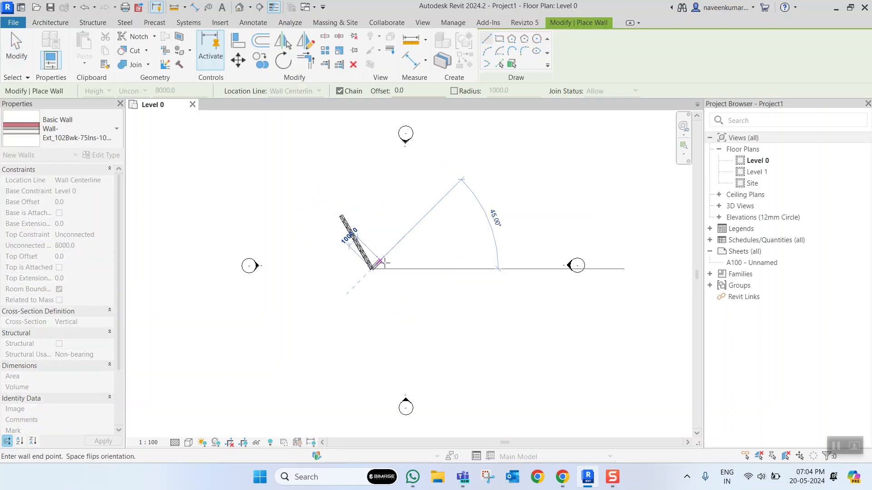
key(Escape)
key(Escape)
- Examine the instance properties of the slanted wall, from its constraints to its IFC parameters
click(357, 242)
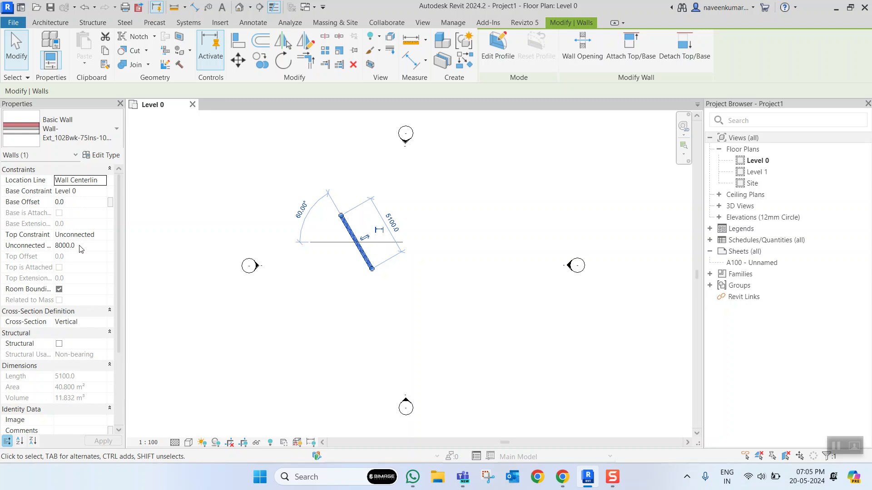
scroll(93, 256, down, 4)
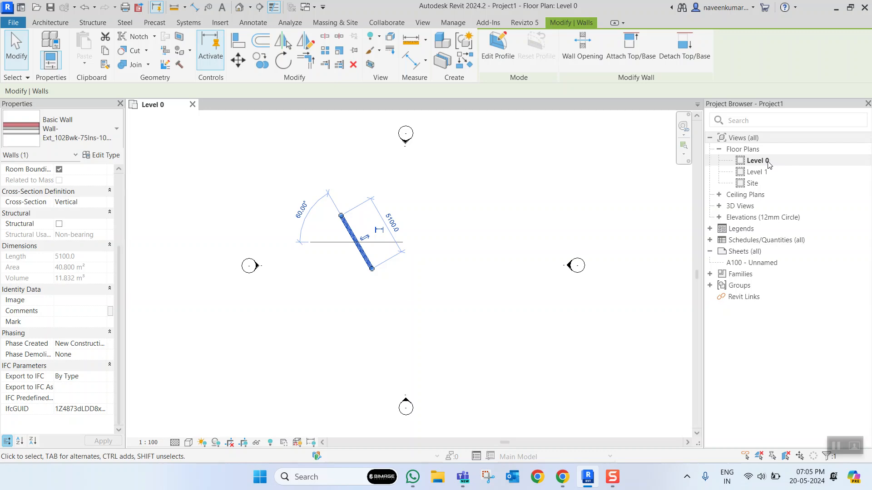
click(468, 207)
click(365, 252)
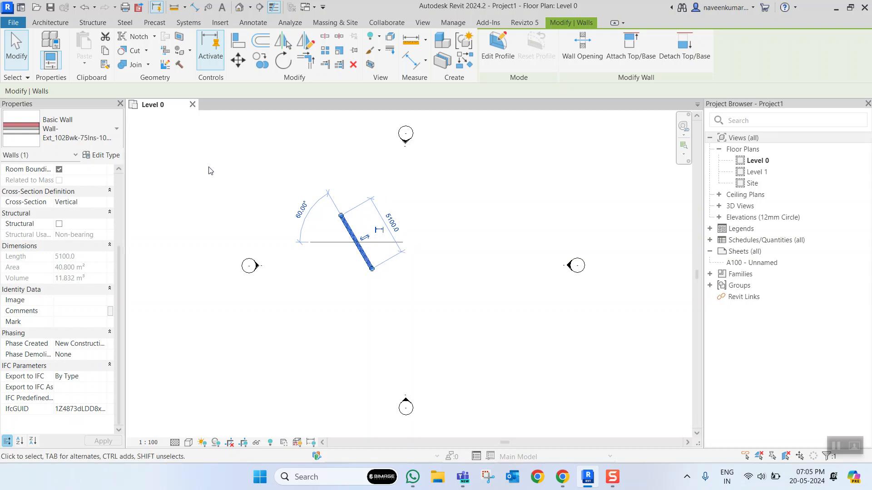
scroll(95, 213, up, 3)
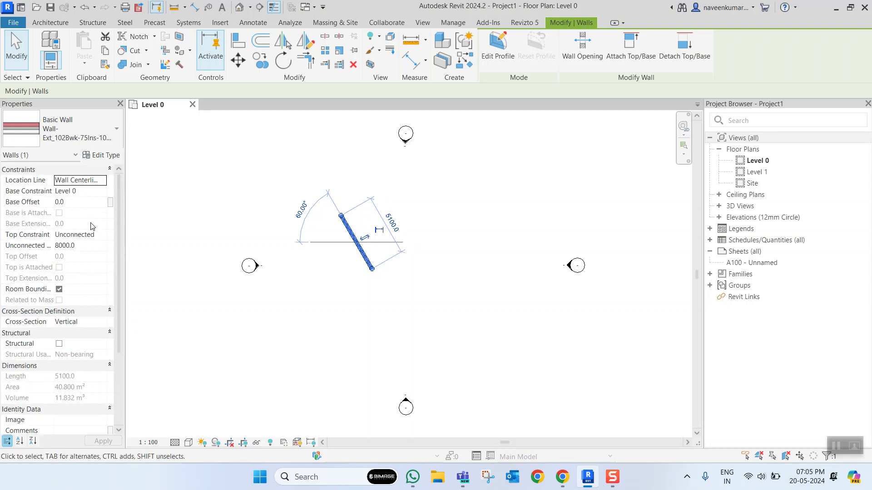
- Examine the slanted wall's type properties and the layers of its structure, leaving both without changes
click(102, 155)
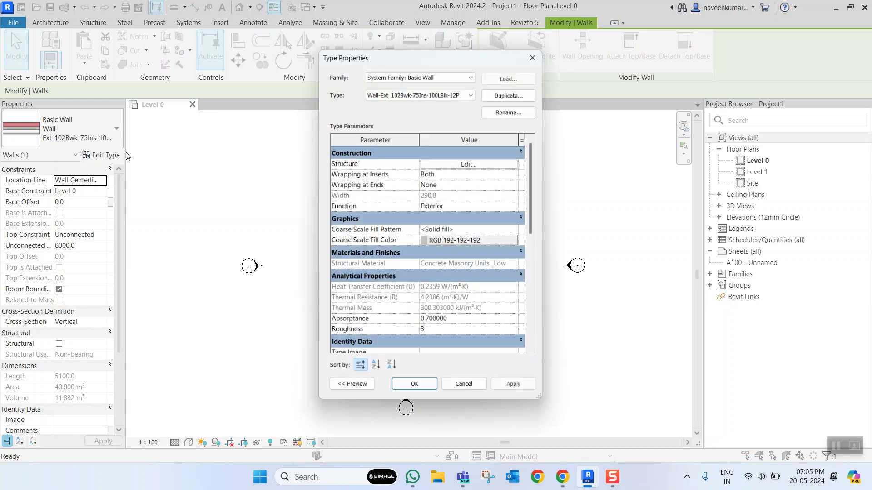
scroll(476, 230, down, 5)
scroll(473, 239, up, 5)
click(472, 163)
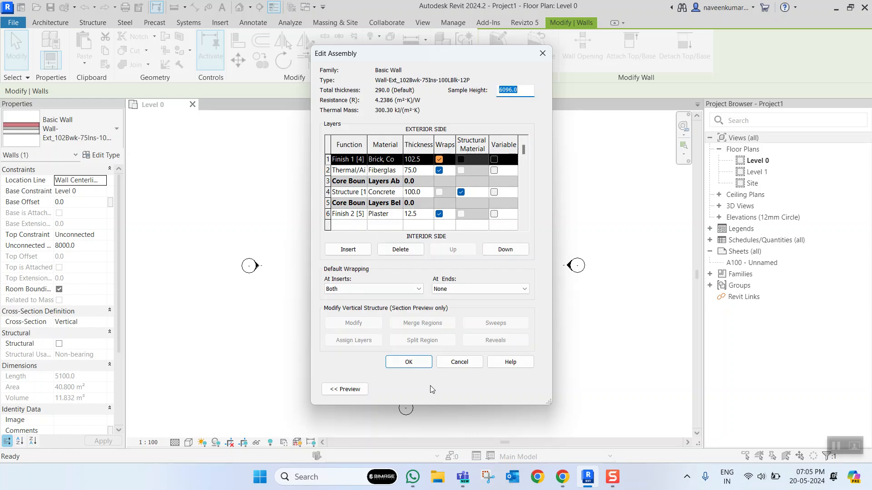
click(467, 362)
click(466, 389)
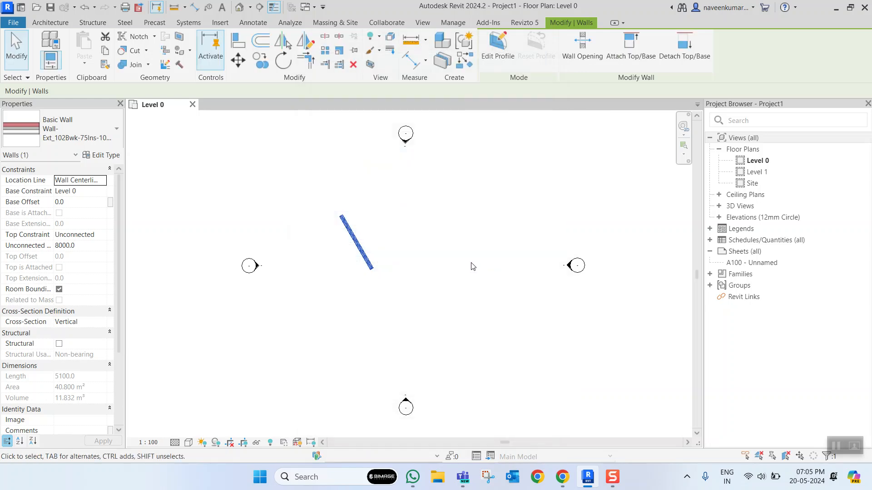
- Delete the slanted wall from the Level 0 plan
click(472, 267)
click(366, 245)
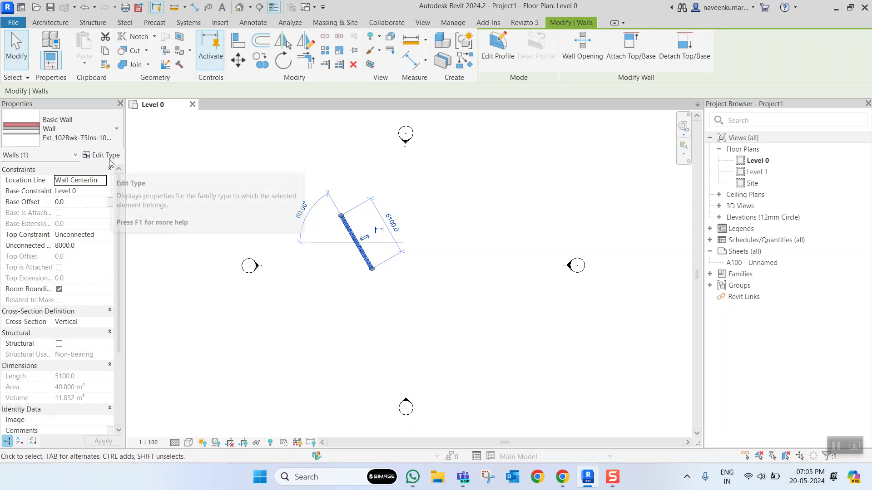
click(421, 187)
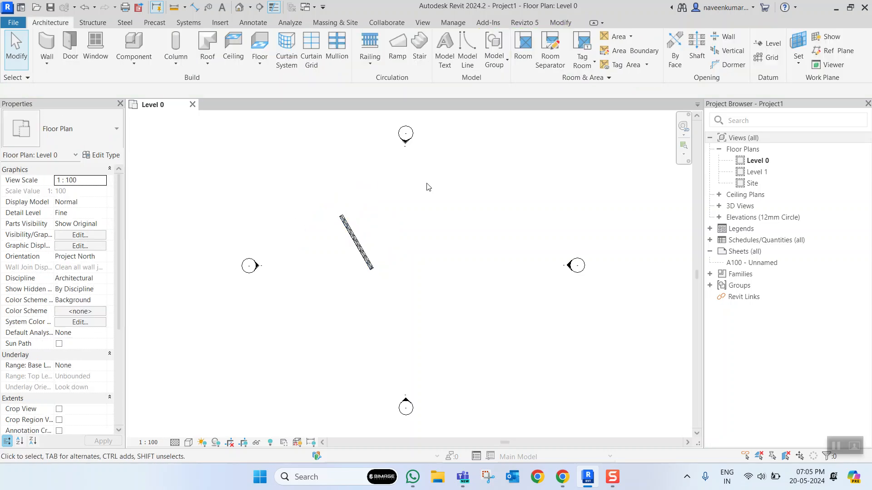
click(354, 226)
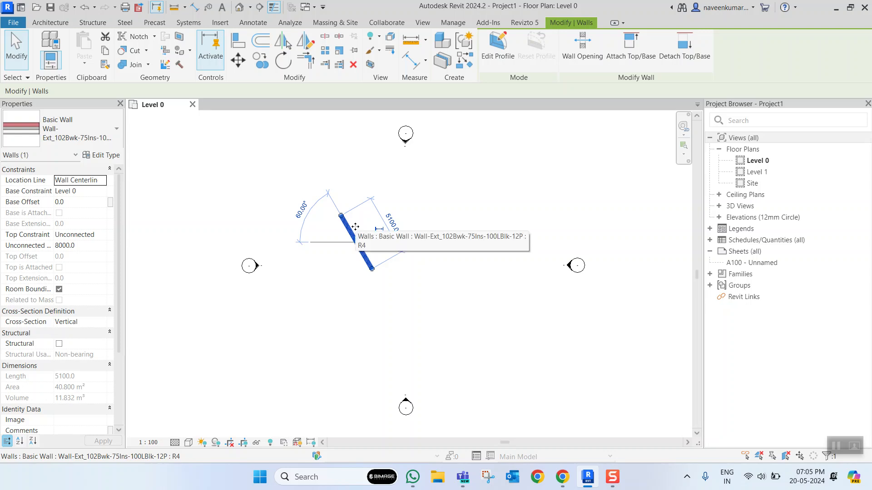
key(Delete)
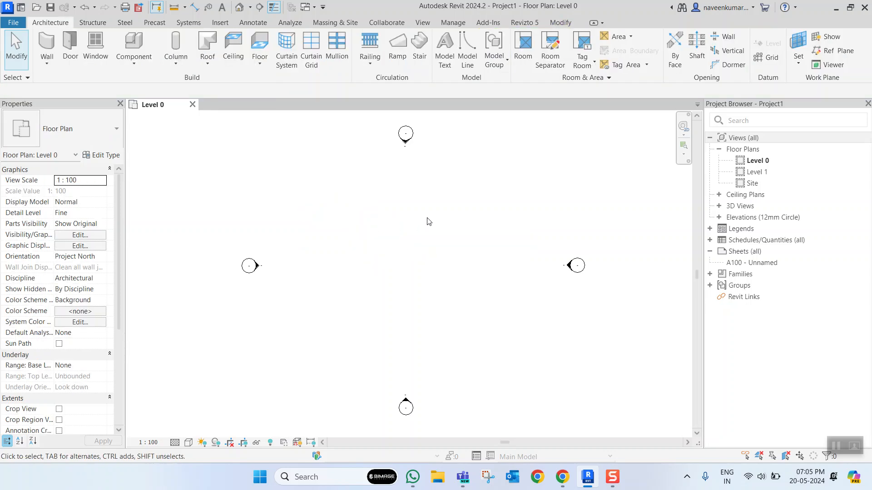
- Set the project's length unit to Millimeters with 0 decimal places in the Common discipline
key(u)
key(n)
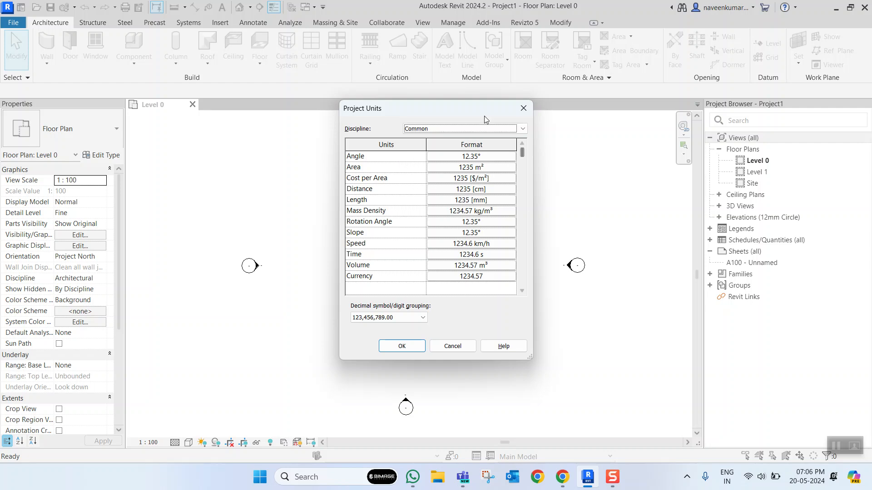
click(523, 130)
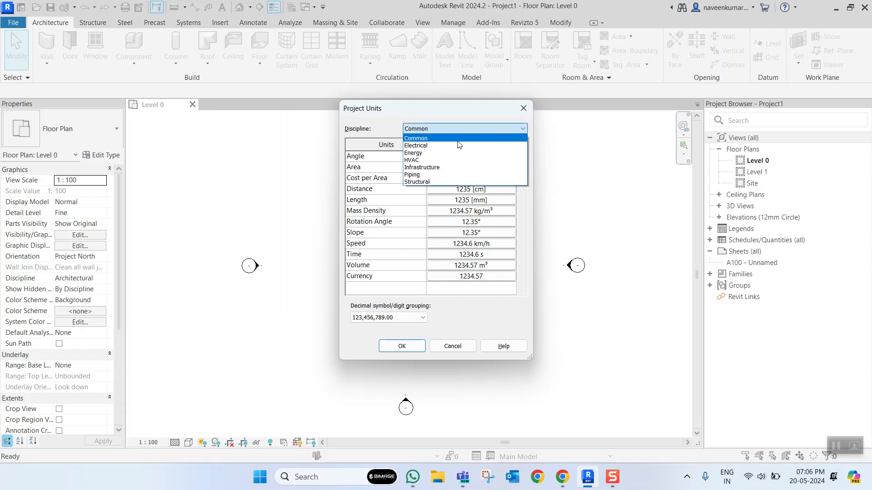
click(467, 138)
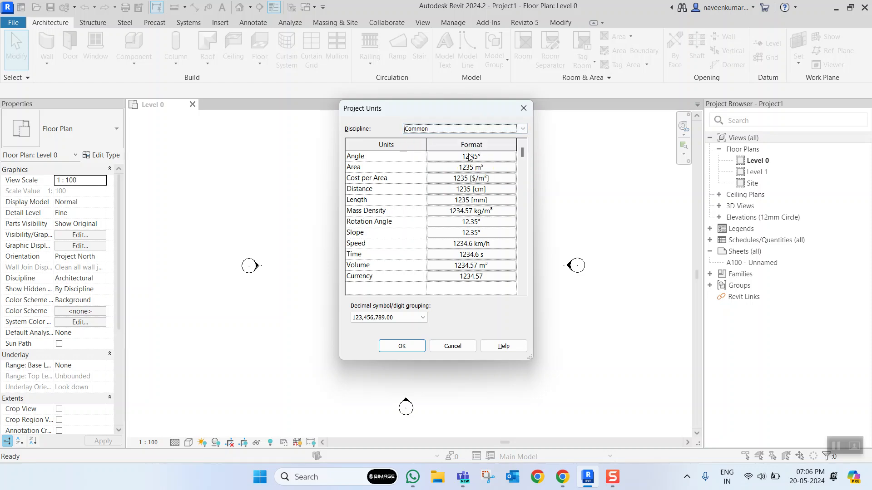
click(493, 200)
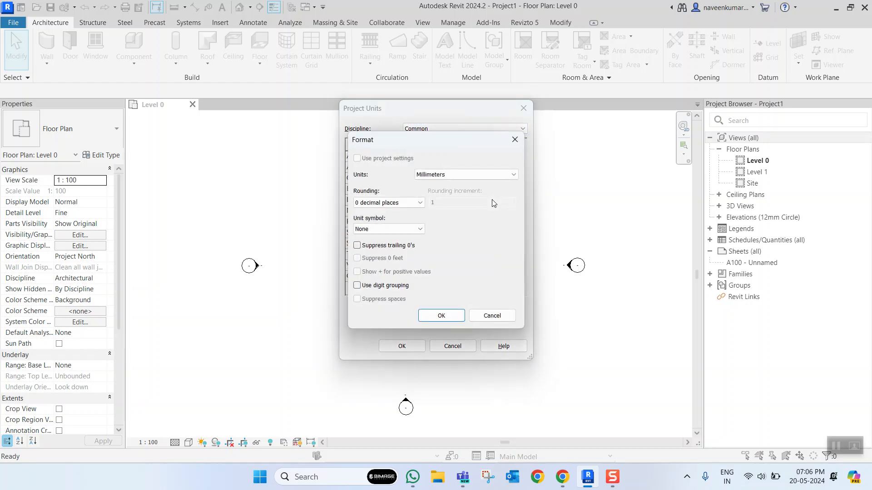
click(463, 174)
click(456, 214)
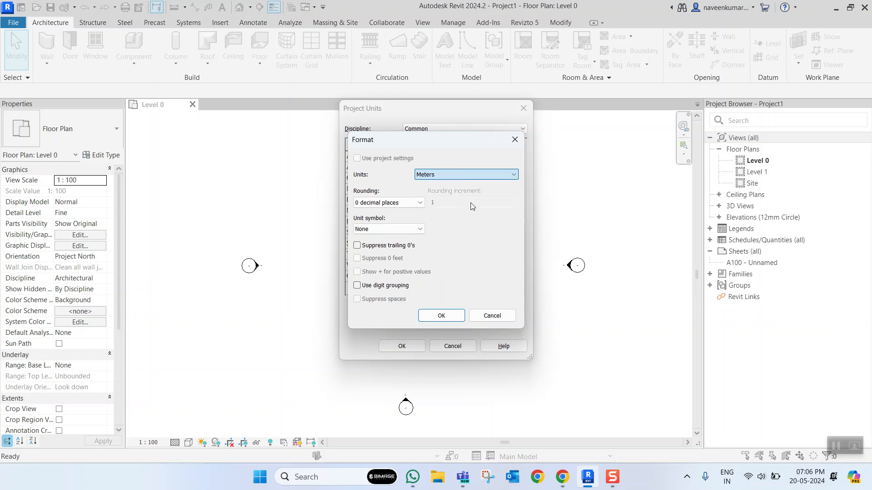
click(470, 175)
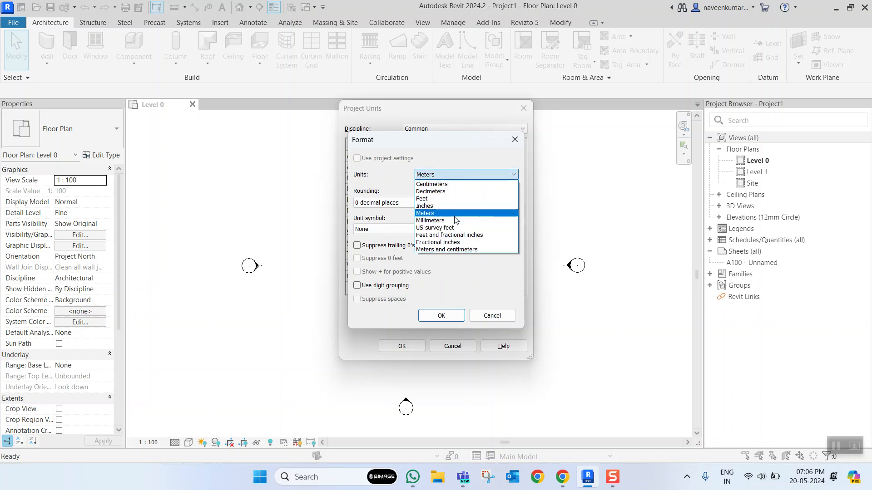
click(461, 221)
click(443, 316)
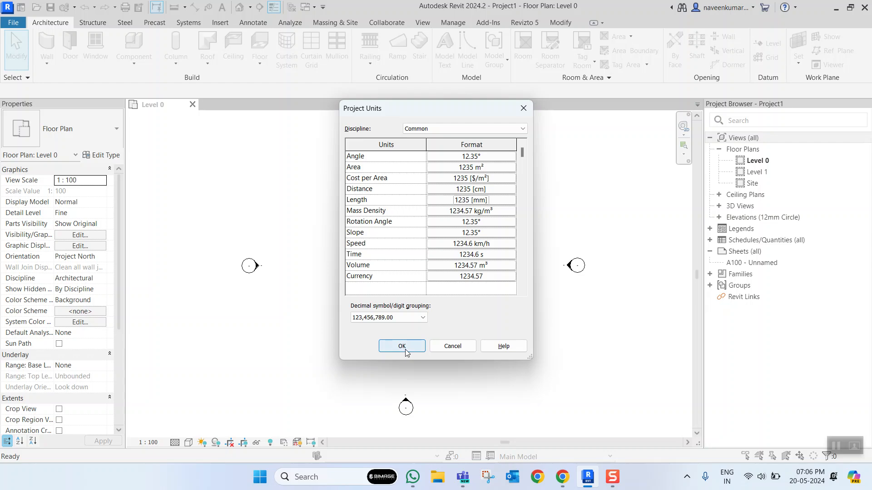
click(408, 347)
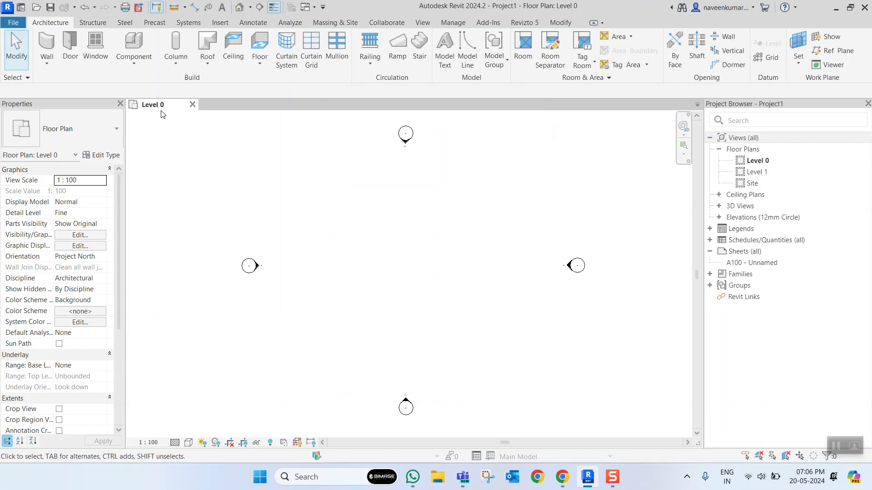
- Draw a closed rectangle of four exterior walls about 9700 mm wide and 8800 mm deep between the elevation markers
click(47, 45)
click(332, 203)
click(331, 309)
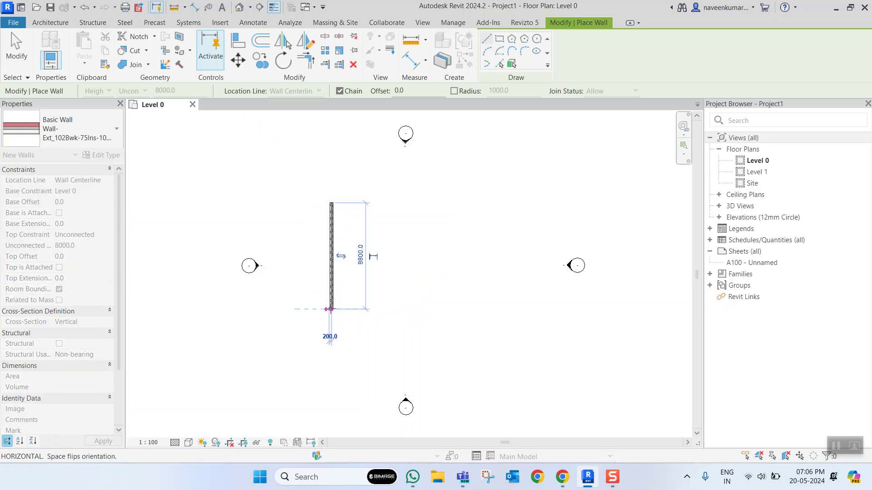
click(449, 307)
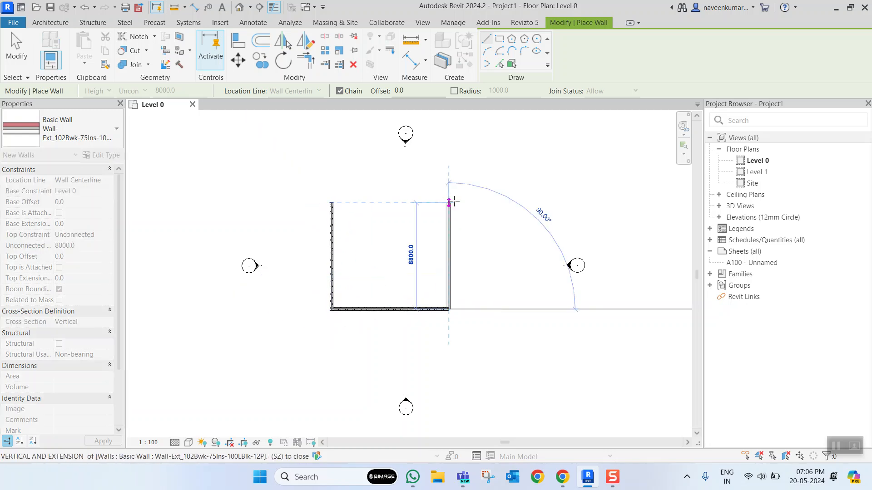
click(449, 203)
click(332, 203)
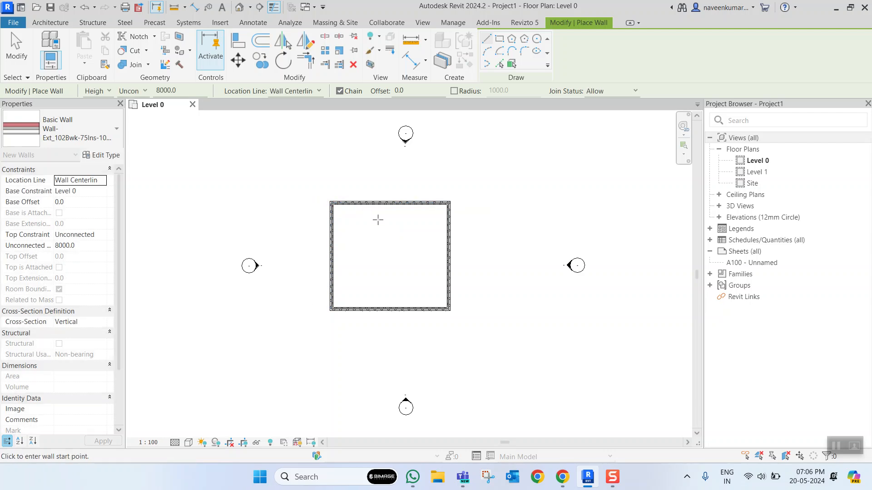
key(Escape)
key(Escape)
- Add an aligned dimension for the width between the two side walls' centerlines, placed inside the room
scroll(389, 251, up, 2)
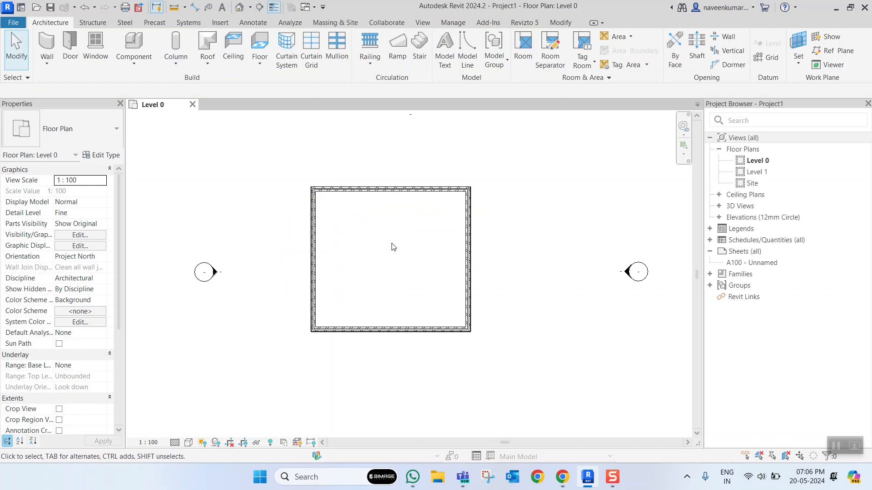
key(d)
key(i)
click(319, 212)
click(468, 221)
scroll(397, 220, up, 3)
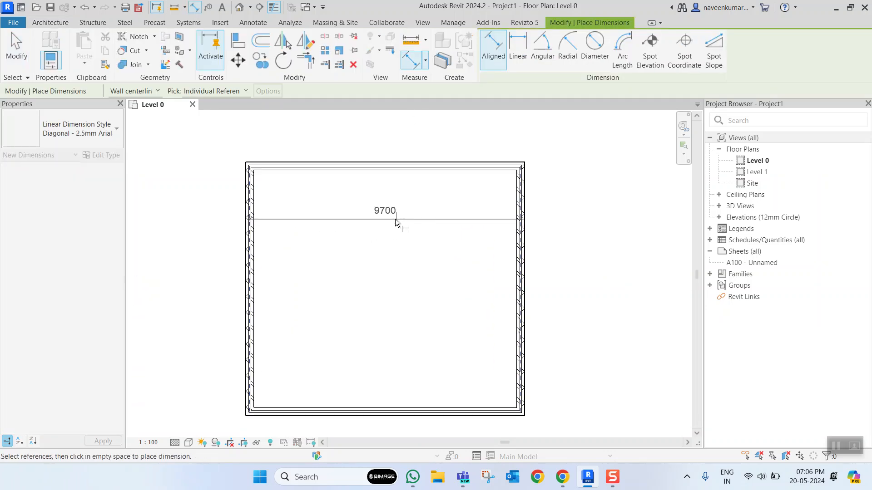
click(386, 222)
scroll(399, 227, down, 3)
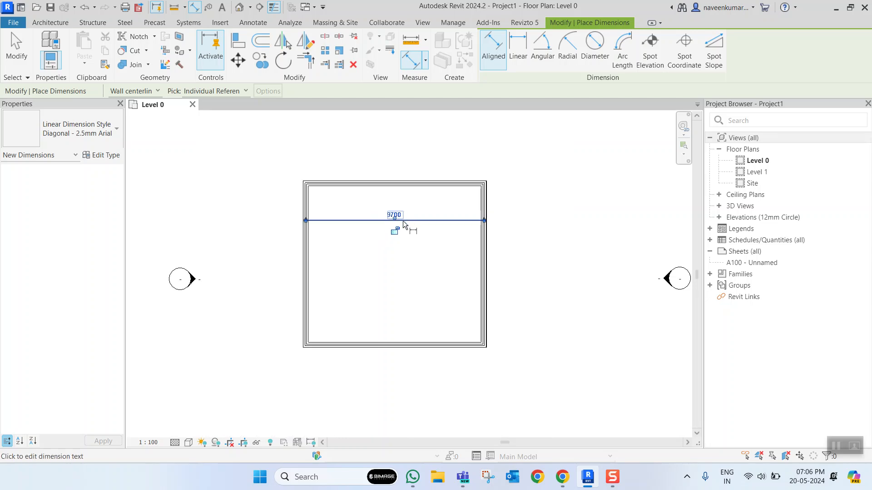
key(Escape)
scroll(400, 222, up, 2)
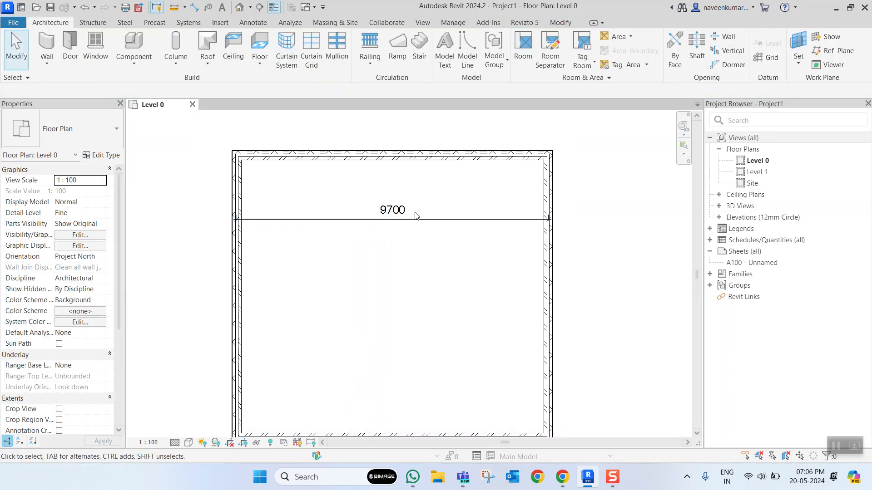
scroll(413, 214, down, 1)
- Change the project's length unit to Meters
key(u)
key(n)
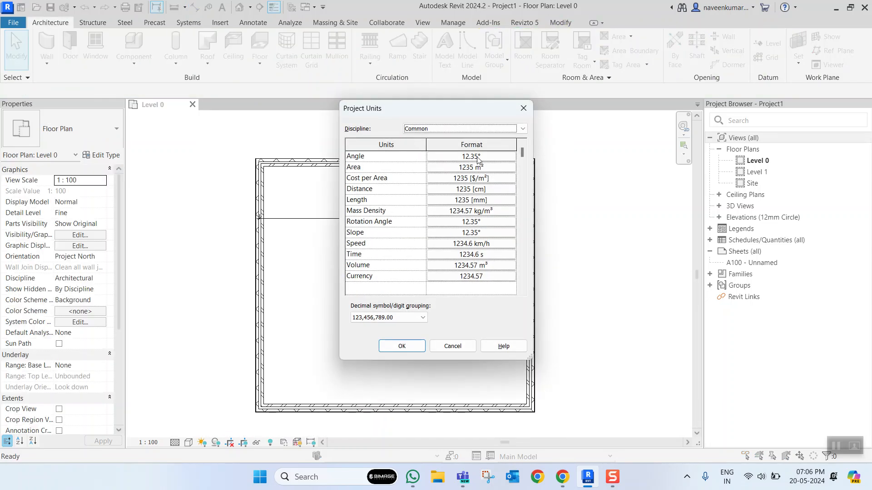
click(475, 200)
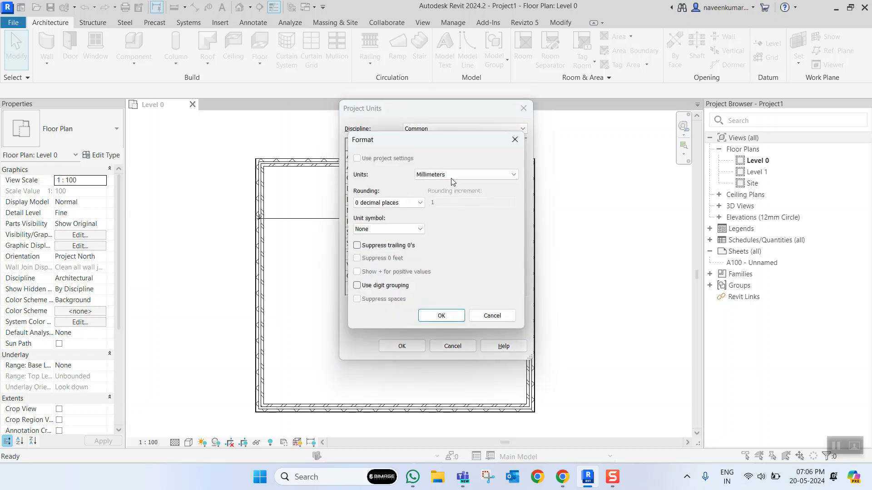
click(447, 175)
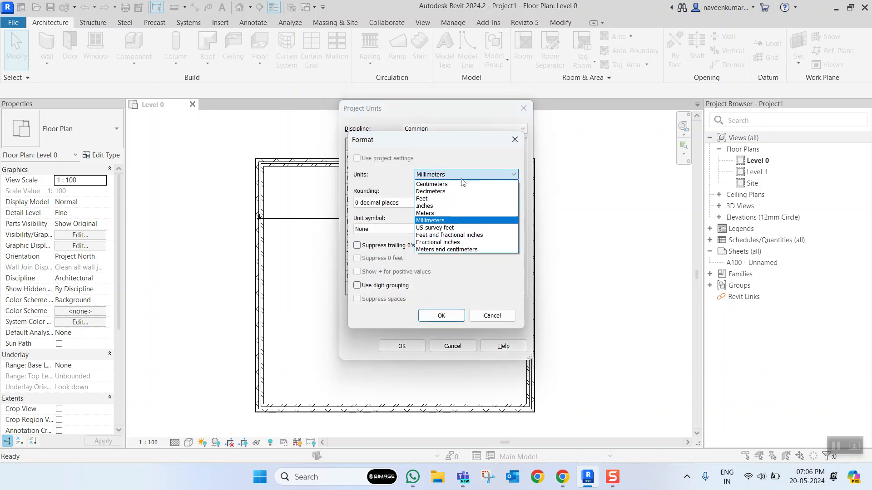
click(444, 214)
click(442, 315)
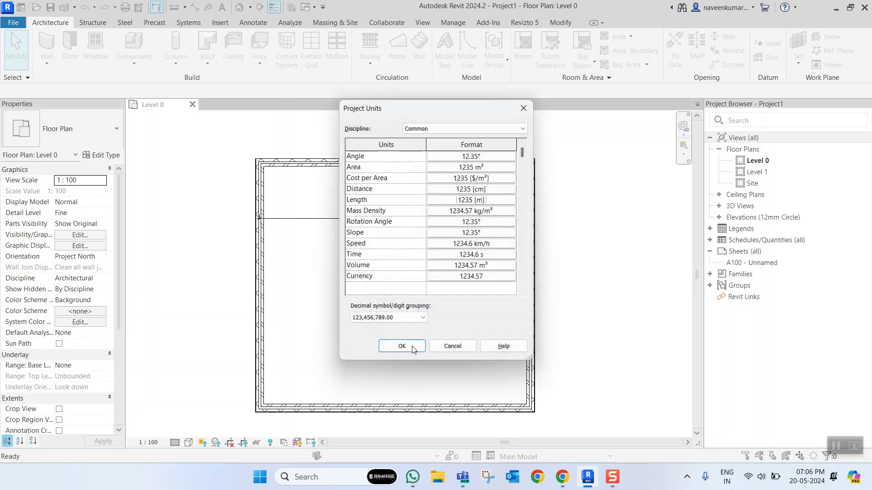
click(412, 349)
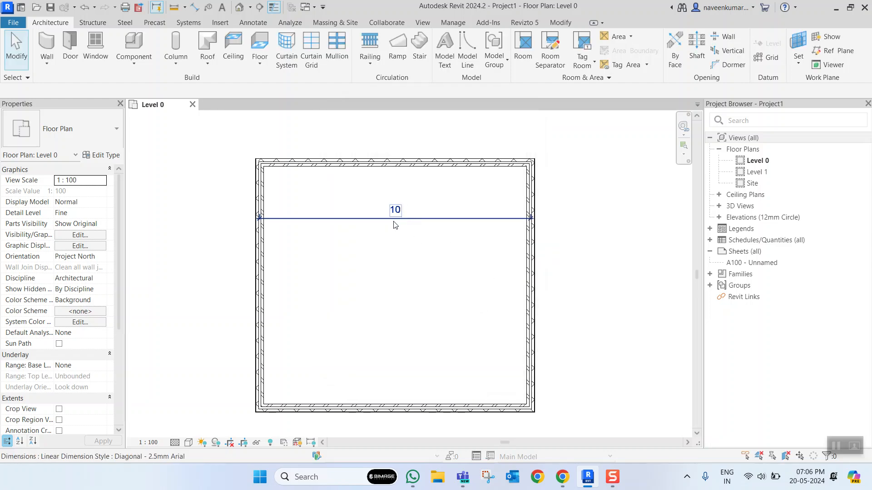
- Examine how the room's width dimension reads with the length unit in meters
scroll(418, 226, up, 2)
scroll(418, 223, down, 2)
scroll(418, 223, up, 4)
scroll(411, 220, down, 4)
middle_drag(408, 238, 436, 241)
scroll(432, 212, up, 4)
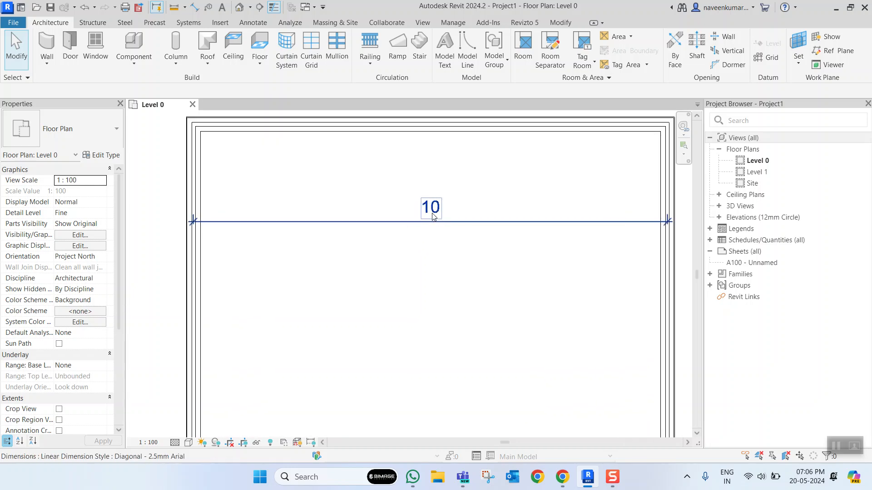
scroll(454, 229, up, 1)
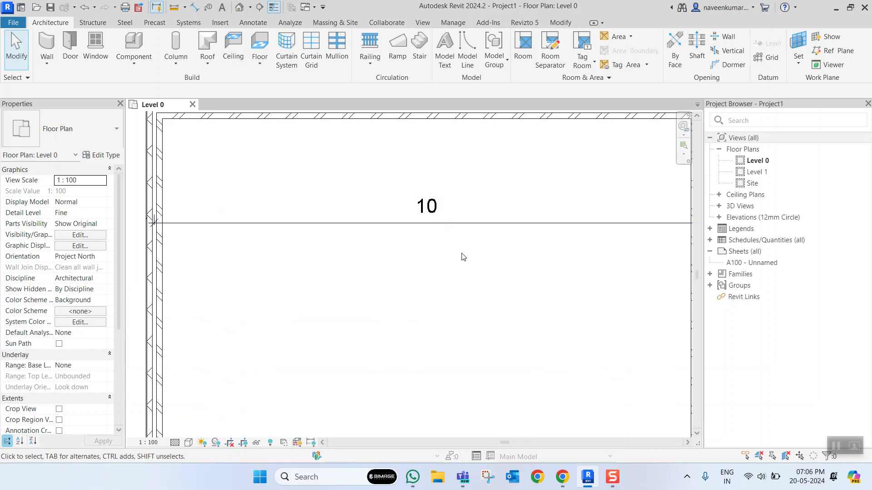
scroll(461, 257, down, 2)
- Set the project's length unit back to Millimeters
key(u)
key(n)
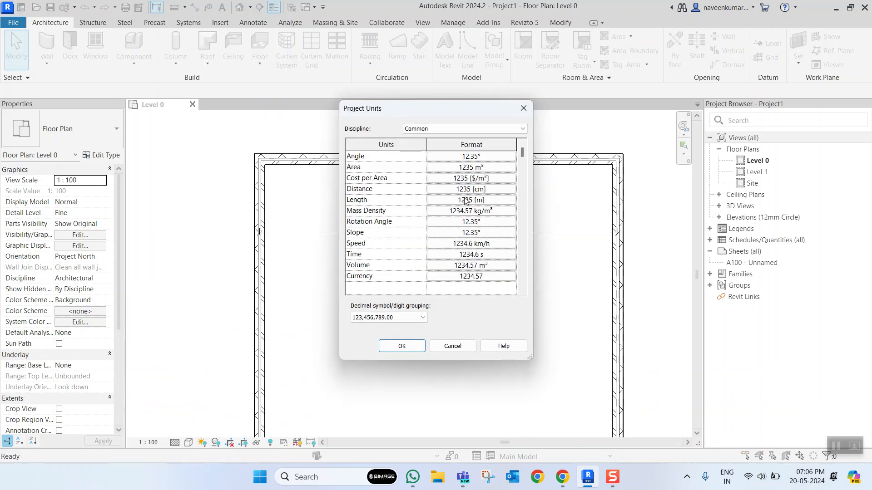
click(465, 200)
click(454, 175)
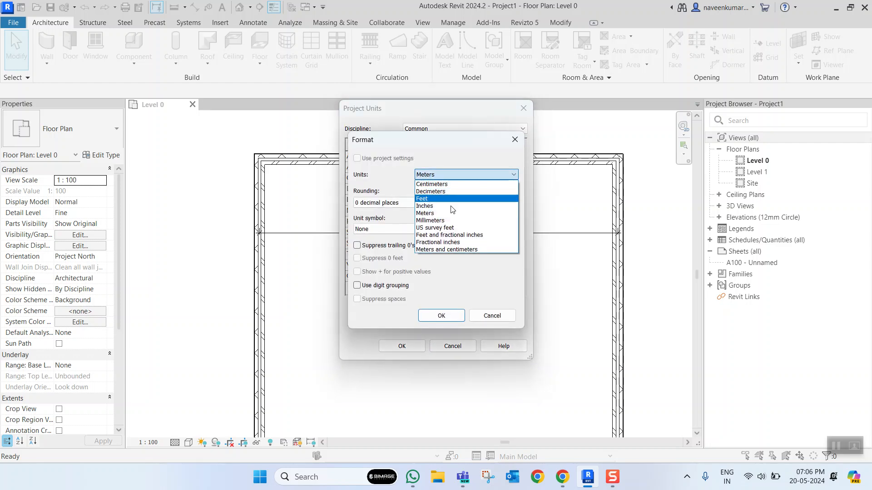
click(446, 221)
click(440, 315)
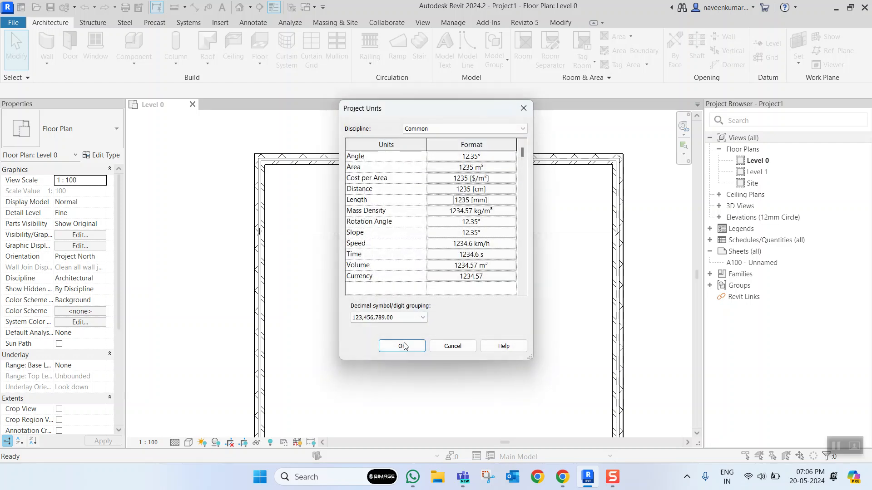
click(402, 346)
- Examine the room's width dimension in millimeters and the wall layout around it
scroll(420, 238, up, 2)
scroll(430, 239, down, 3)
scroll(431, 240, down, 3)
scroll(472, 266, up, 1)
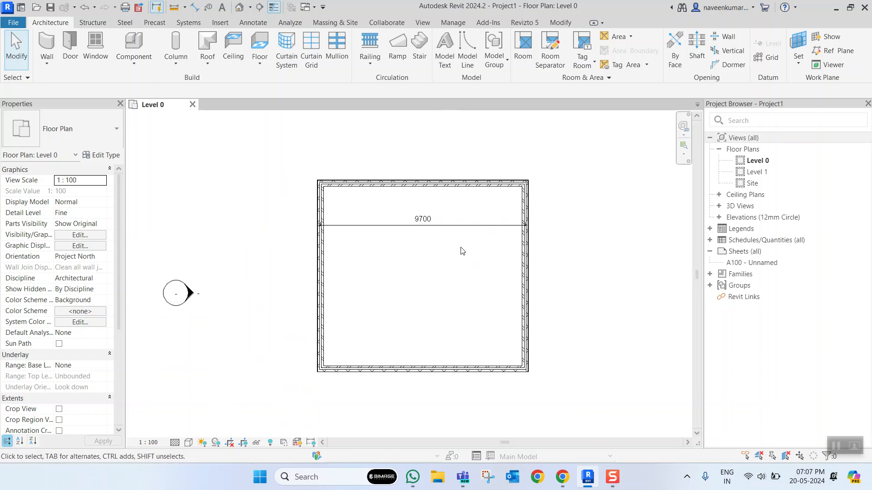
scroll(443, 257, down, 5)
scroll(448, 258, up, 5)
scroll(448, 258, down, 4)
middle_drag(454, 268, 468, 271)
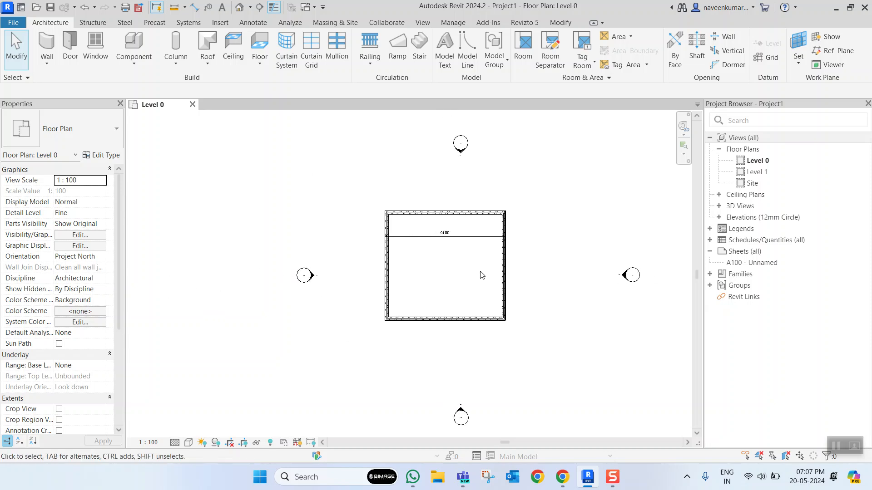
scroll(468, 272, up, 3)
scroll(456, 266, down, 4)
scroll(441, 266, up, 3)
scroll(440, 268, down, 1)
scroll(439, 268, up, 2)
- Add an aligned vertical dimension between the upper and lower walls' centerlines, placed outside the left wall
key(d)
key(i)
click(396, 357)
click(396, 172)
click(332, 232)
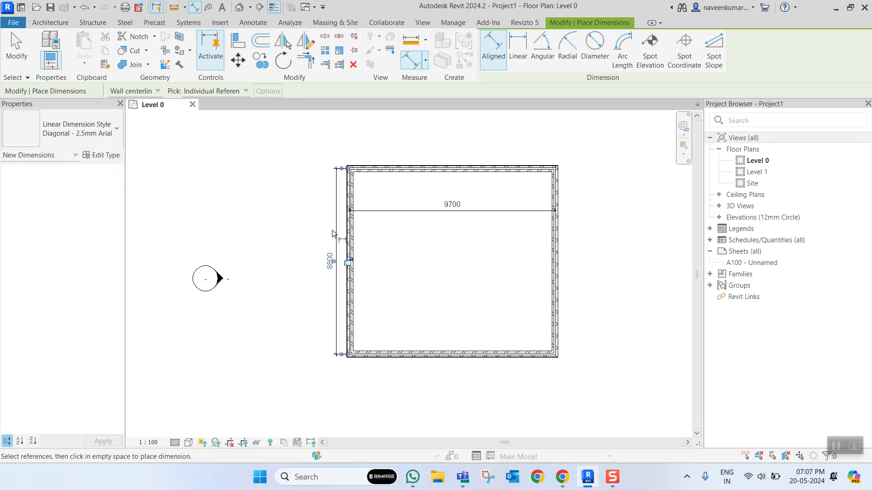
scroll(354, 218, up, 3)
key(Escape)
key(Escape)
- Move the width dimension's left witness line from the wall centerline to the left wall's inner face
scroll(295, 218, up, 4)
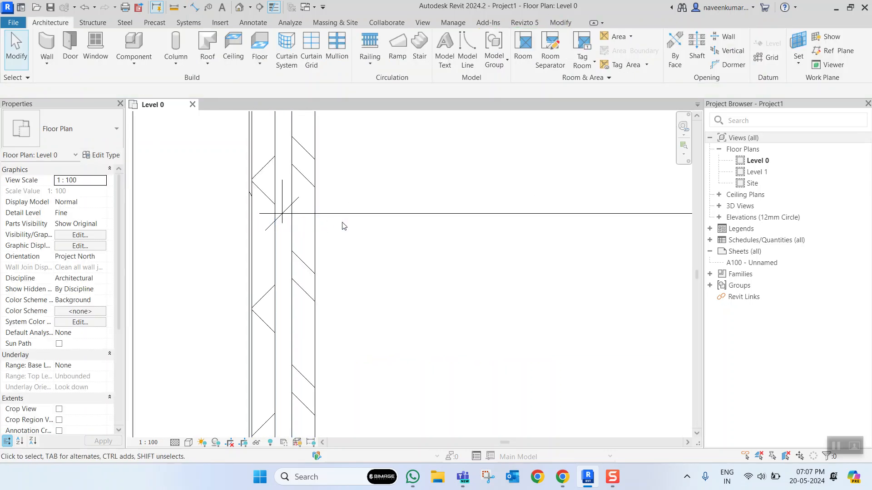
click(362, 214)
scroll(297, 230, up, 3)
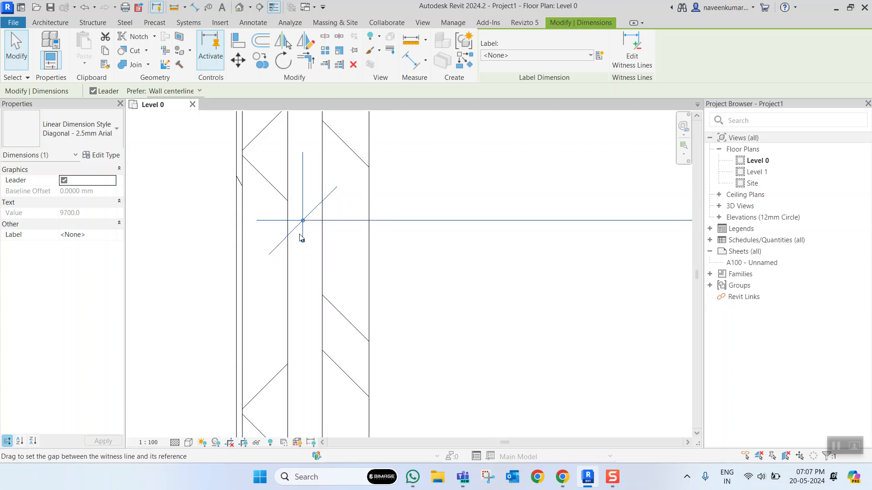
scroll(301, 237, down, 5)
scroll(191, 241, up, 5)
middle_drag(282, 278, 375, 276)
scroll(334, 259, down, 2)
scroll(310, 249, up, 2)
drag(287, 248, 321, 245)
scroll(325, 247, down, 3)
scroll(413, 250, down, 3)
- Move the width dimension's right witness line to the right wall's inner face
scroll(563, 261, up, 4)
middle_drag(656, 254, 561, 288)
scroll(606, 257, up, 3)
scroll(559, 265, up, 4)
drag(563, 249, 460, 248)
scroll(428, 263, down, 8)
key(Escape)
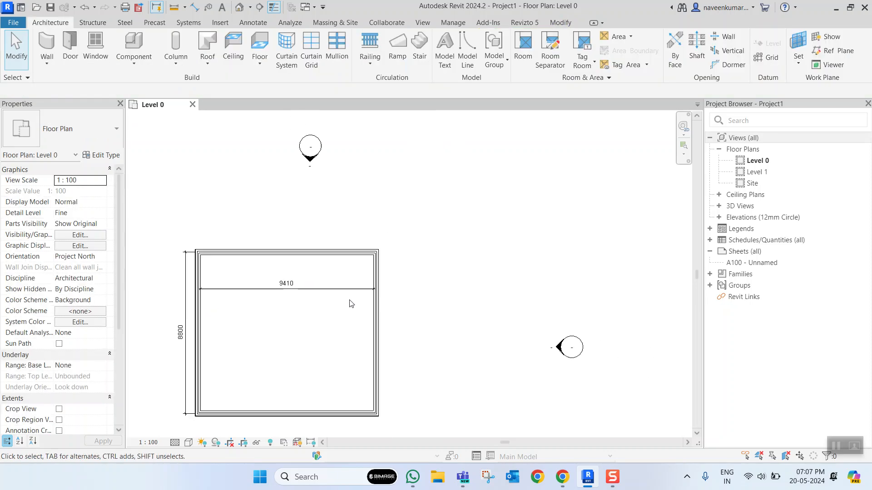
- Compare the inner-face width dimension with the centerline dimension along the left wall
scroll(321, 249, up, 5)
scroll(334, 302, down, 5)
scroll(400, 268, up, 4)
scroll(400, 269, down, 4)
scroll(401, 265, up, 2)
scroll(402, 264, down, 1)
scroll(377, 245, up, 2)
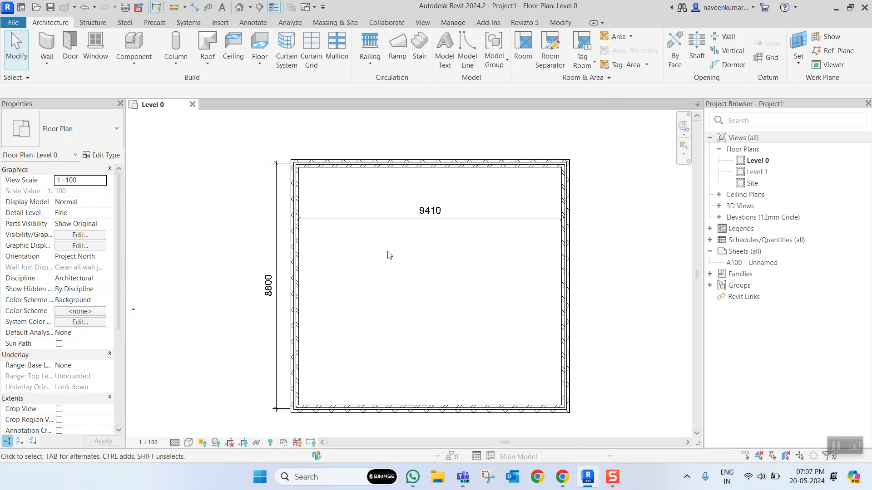
middle_drag(398, 286, 425, 263)
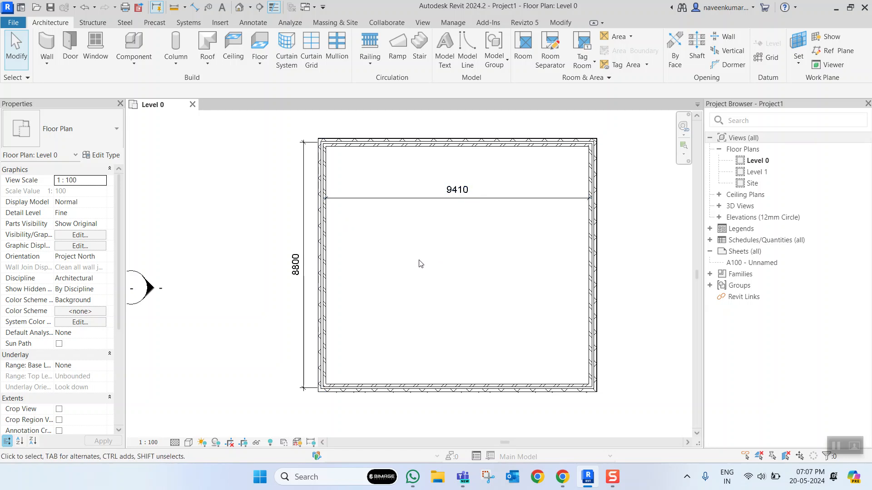
- Keep the plan's detail level at Fine and set its visual style to Shaded
click(175, 443)
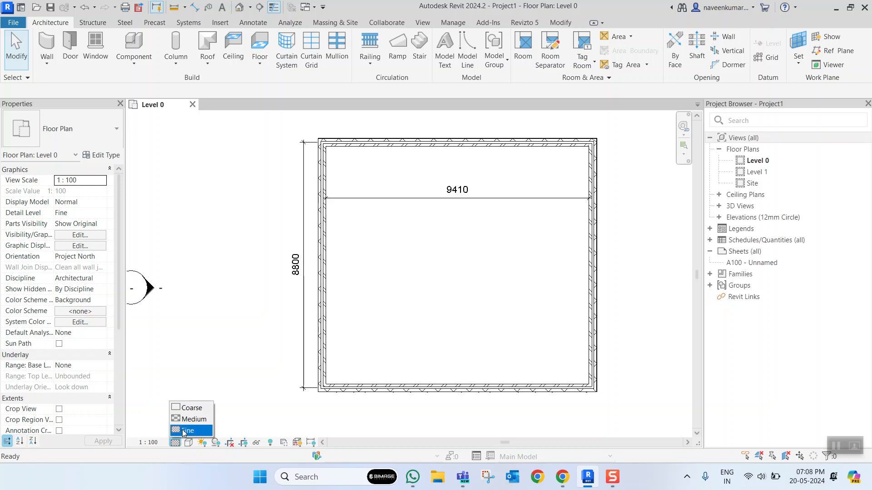
click(183, 431)
click(190, 443)
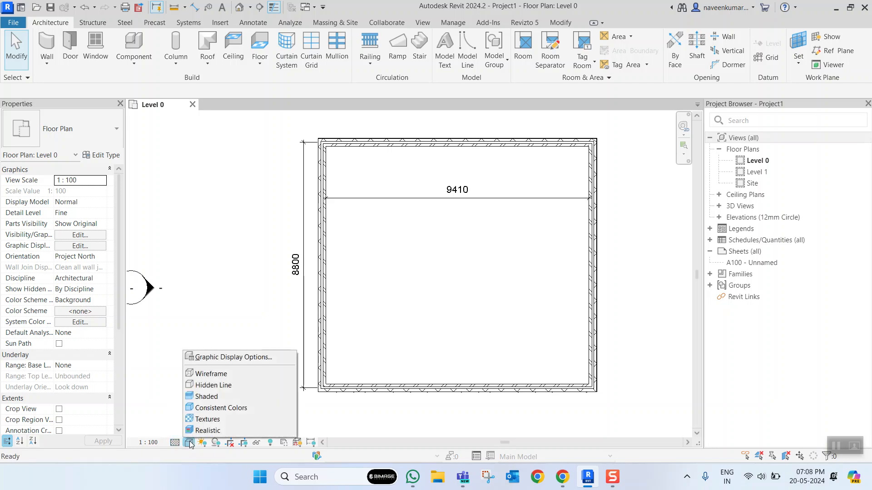
click(228, 398)
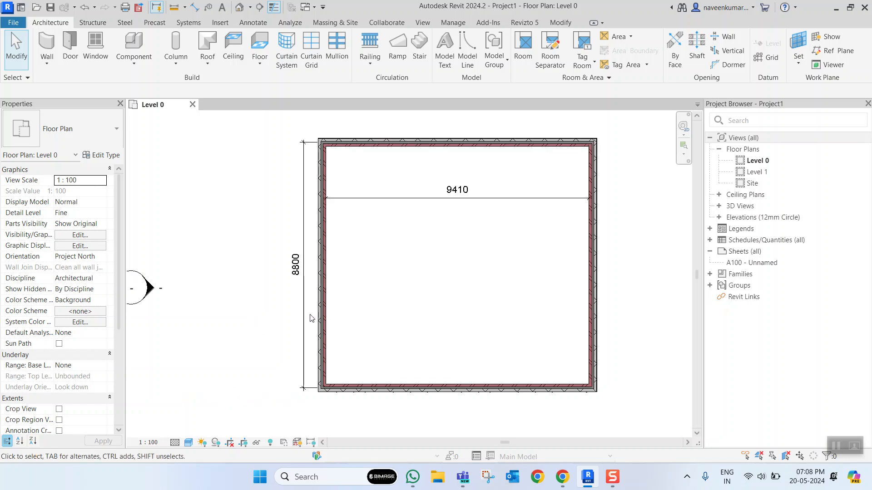
scroll(328, 320, up, 3)
scroll(321, 295, down, 6)
scroll(340, 278, up, 1)
scroll(342, 292, down, 3)
scroll(350, 295, up, 3)
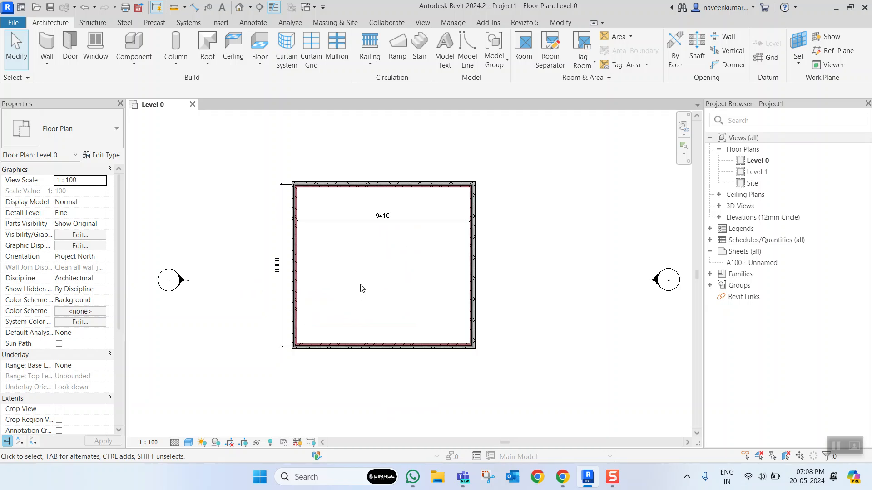
- Open the default 3D view and orbit around the four walls
click(239, 8)
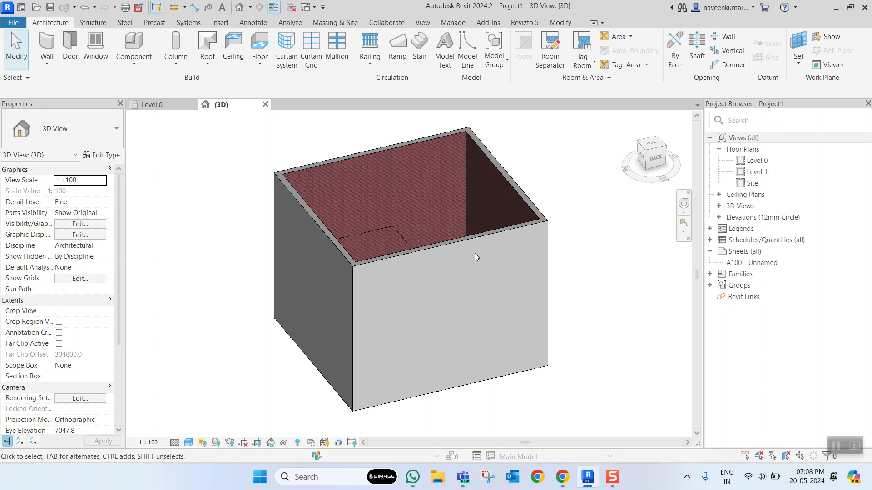
scroll(500, 255, down, 4)
shift+middle_drag(505, 255, 428, 282)
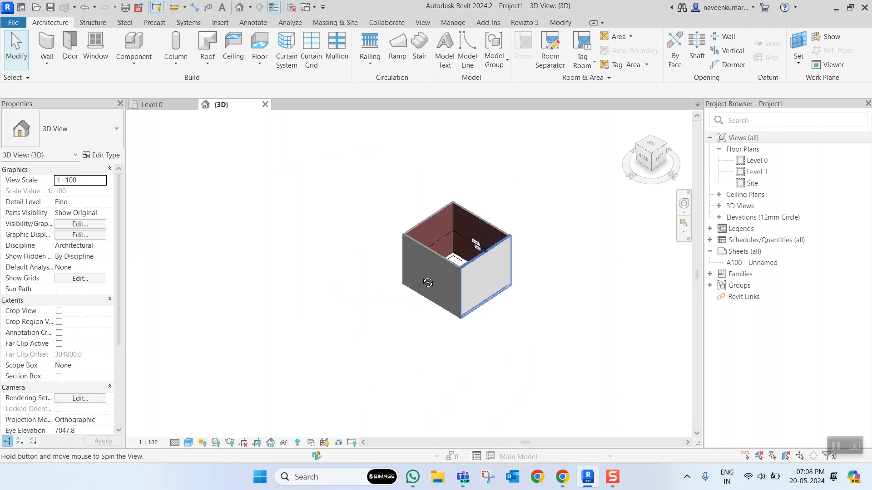
- Return to the Level 0 plan and isolate the upper wall in 3D with a Selection Box
click(154, 105)
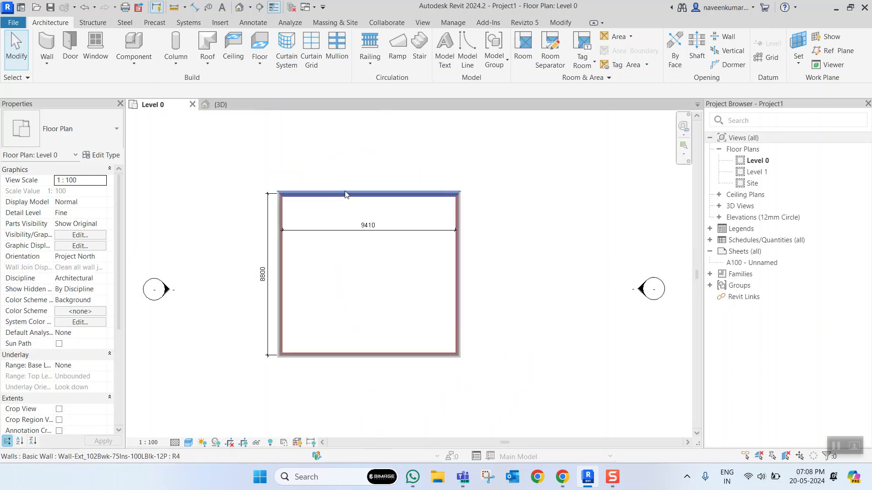
scroll(345, 195, up, 1)
click(387, 196)
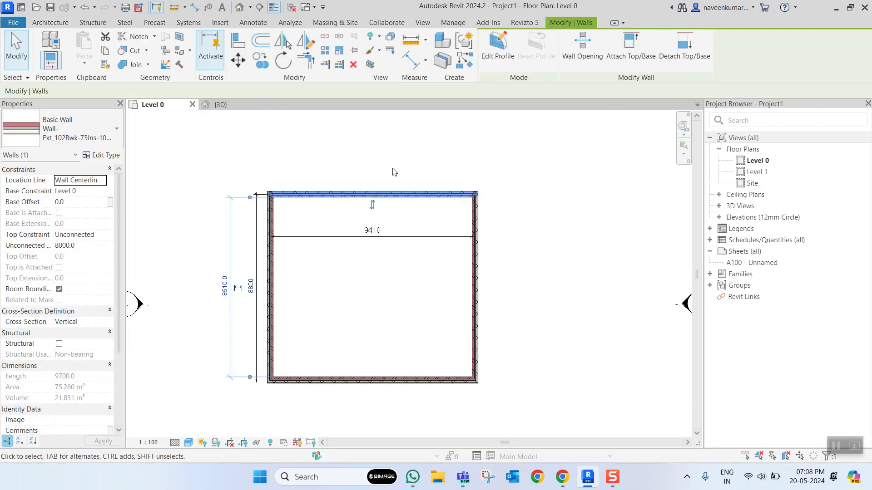
click(371, 68)
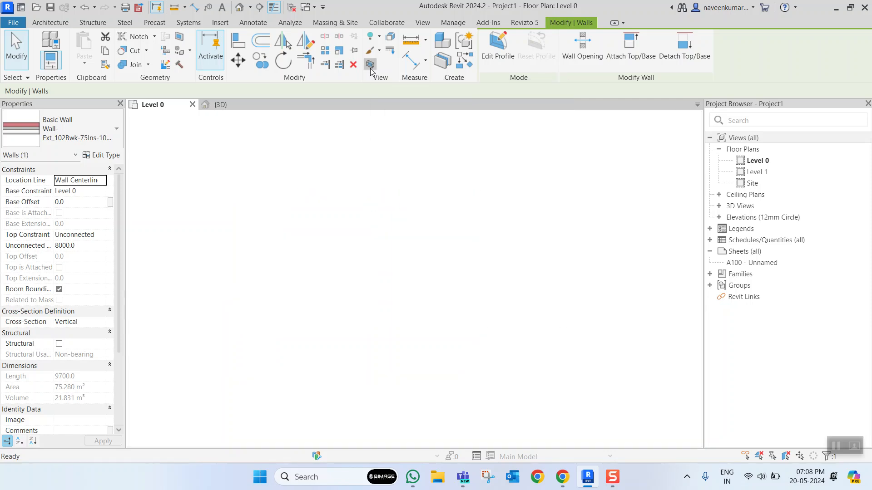
- Lower the top edge of the isolated wall with its shape handle to a height of about 7122 mm
shift+middle_drag(428, 197, 243, 159)
click(659, 152)
drag(409, 168, 412, 192)
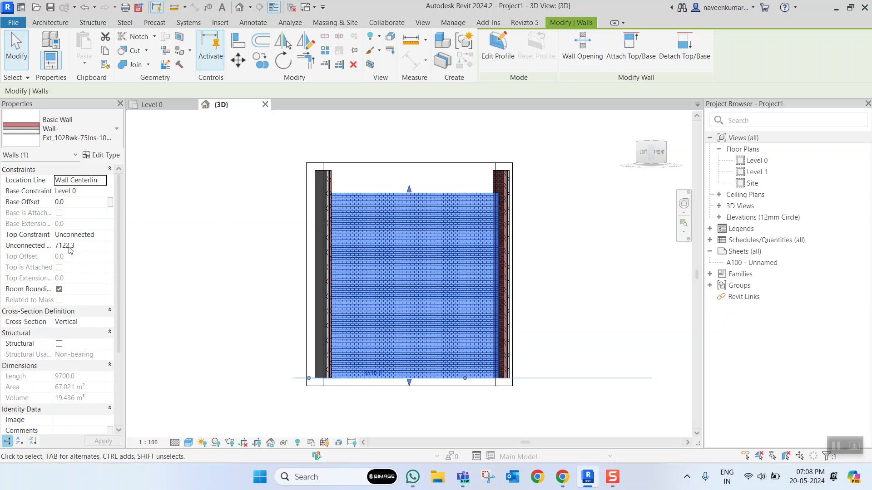
- Set the wall's unconnected height to 4000 mm
click(97, 245)
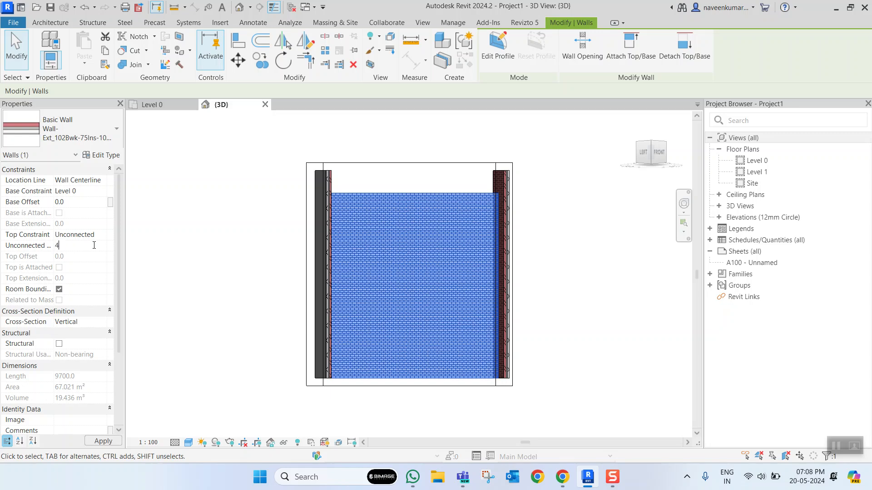
text(4000)
click(205, 238)
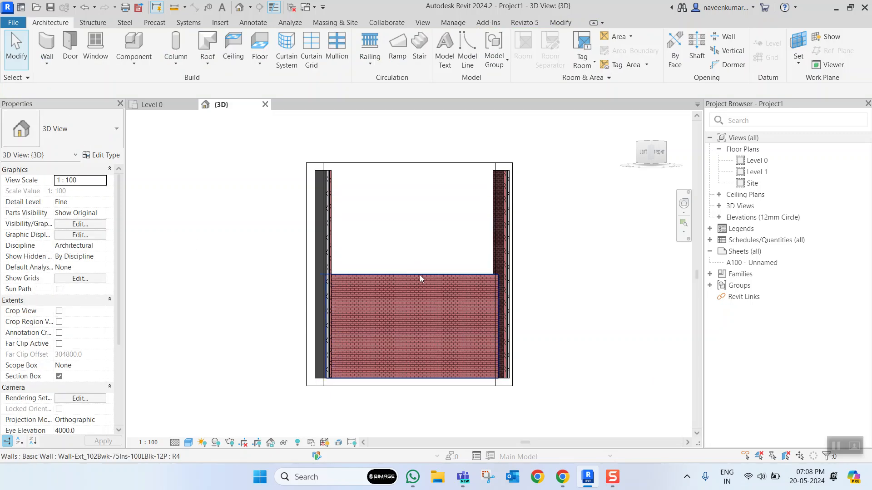
- Set the lowered wall's top constraint to Up to level: Level 1
click(411, 274)
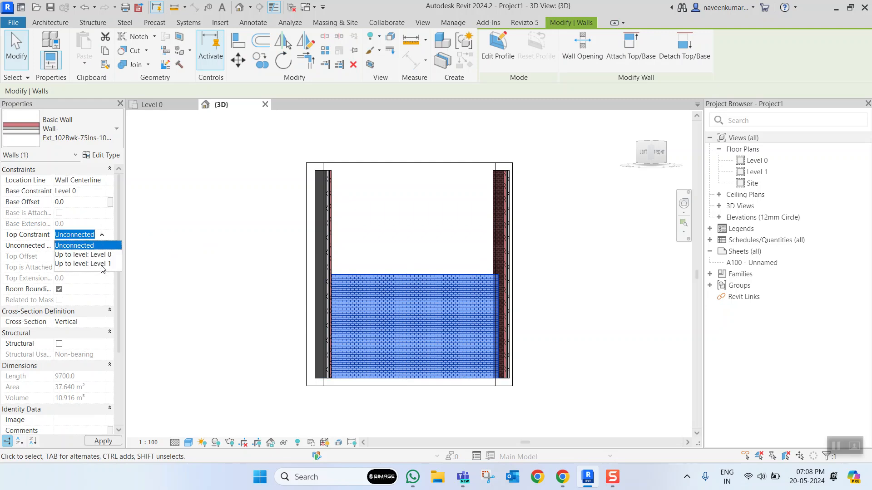
click(102, 265)
click(230, 196)
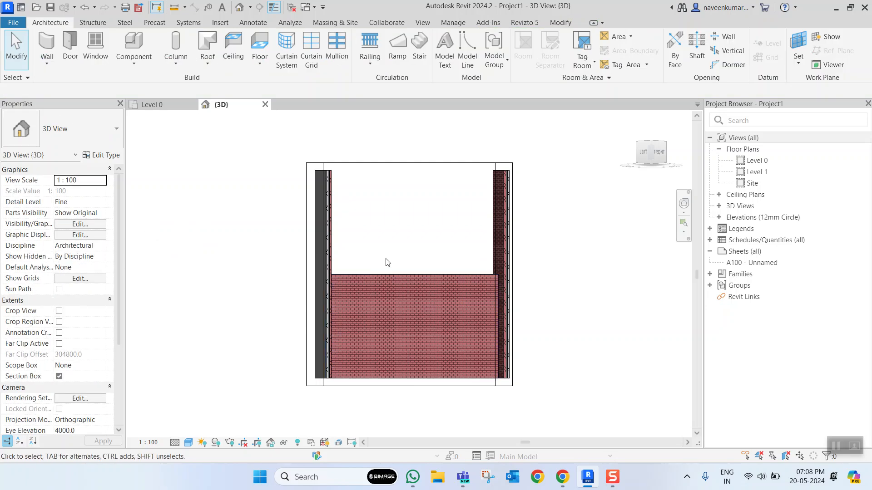
- Turn off the 3D view's section box and show the whole model from an angled view
scroll(392, 280, down, 2)
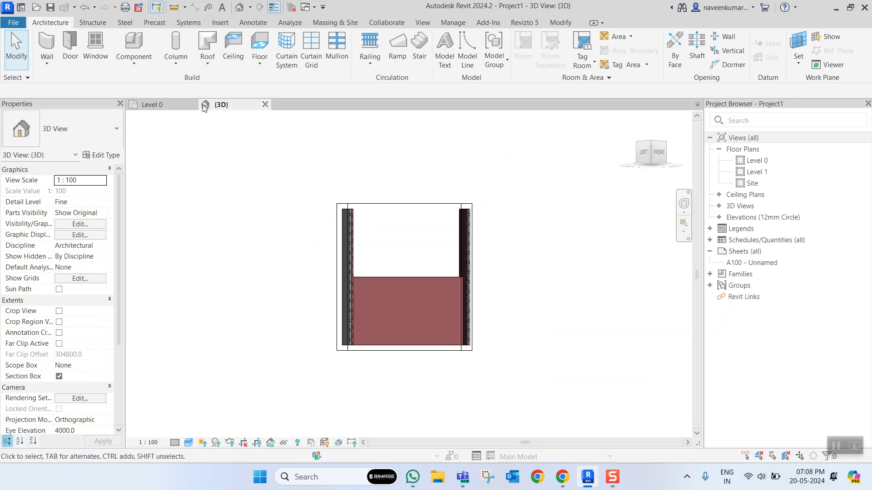
scroll(67, 288, down, 2)
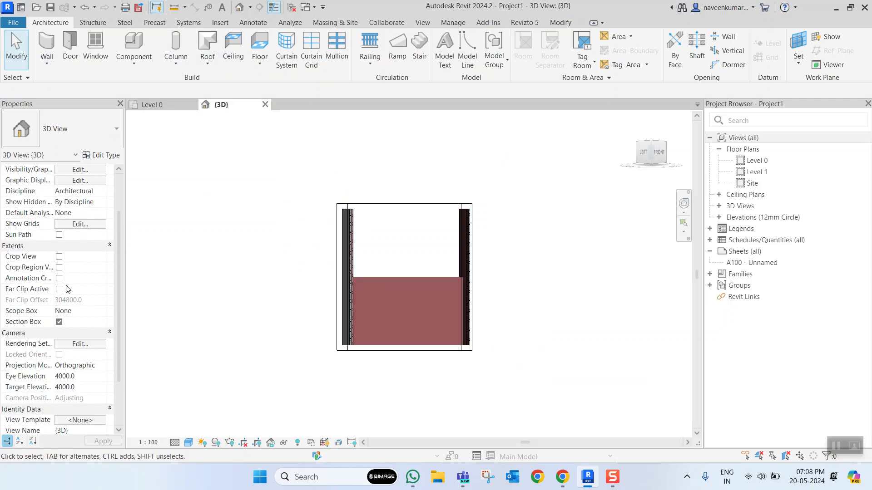
mouse_move(420, 235)
shift+middle_down()
mouse_move(471, 243)
mouse_move(401, 307)
mouse_move(429, 273)
mouse_move(374, 292)
mouse_move(274, 278)
mouse_move(301, 276)
shift+middle_up()
scroll(429, 272, up, 2)
mouse_move(423, 264)
middle_down()
mouse_move(416, 288)
mouse_move(472, 326)
middle_up()
mouse_move(391, 240)
shift+middle_down()
mouse_move(377, 233)
mouse_move(521, 272)
mouse_move(404, 302)
shift+middle_up()
scroll(469, 304, down, 2)
shift+middle_drag(476, 300, 455, 302)
scroll(457, 299, up, 4)
scroll(460, 297, down, 4)
scroll(461, 298, up, 4)
- Select all instances of this wall type visible in the view and set their top constraint to Up to level: Level 1
click(454, 290)
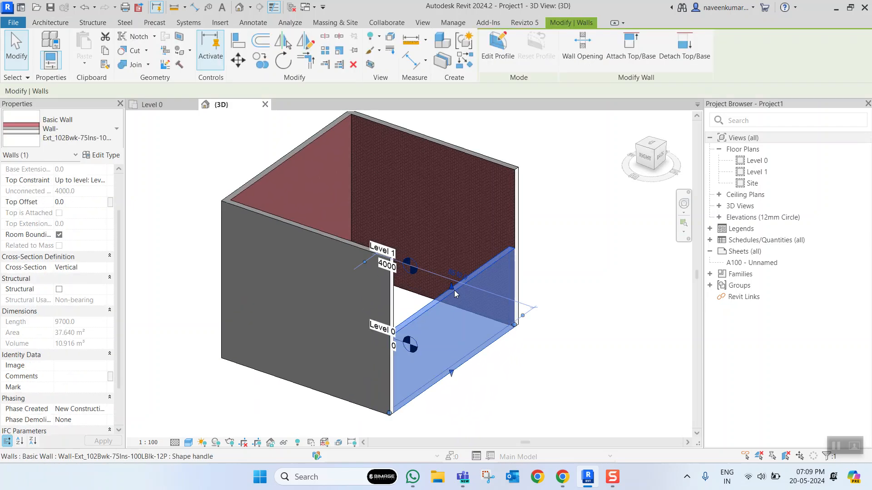
right_click(454, 293)
mouse_move(551, 275)
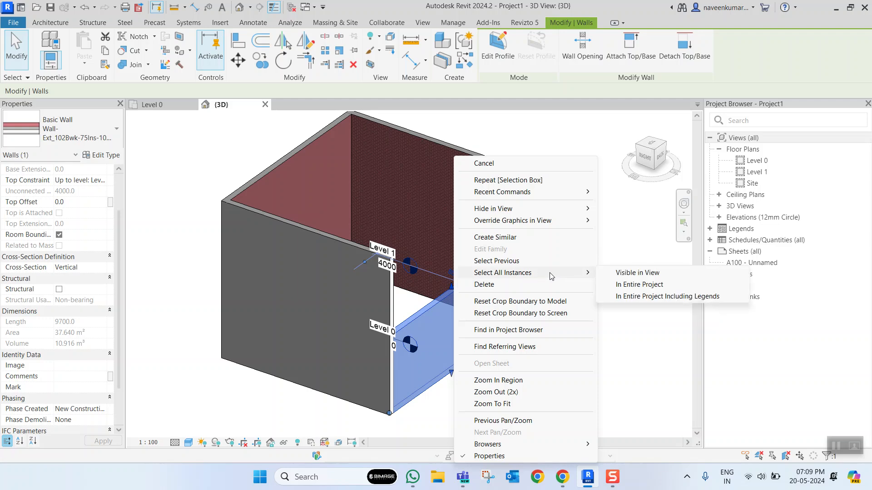
click(635, 273)
scroll(481, 239, down, 2)
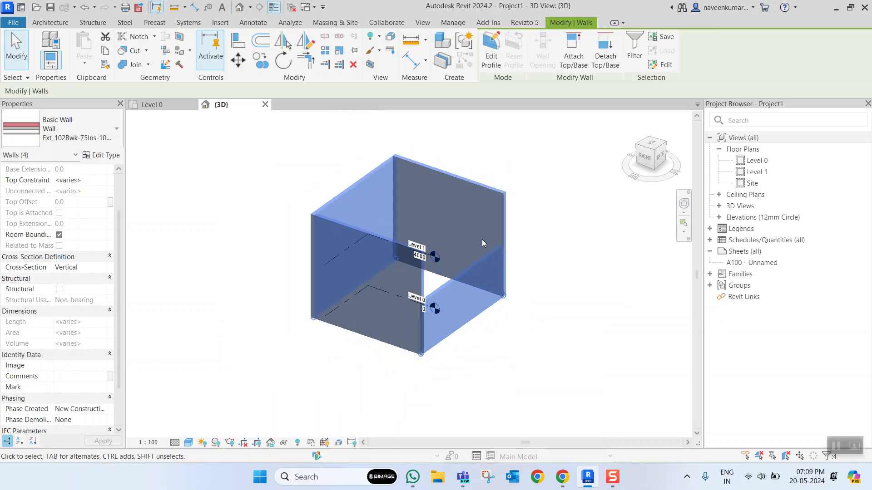
scroll(455, 258, up, 3)
scroll(455, 258, up, 1)
scroll(64, 204, up, 2)
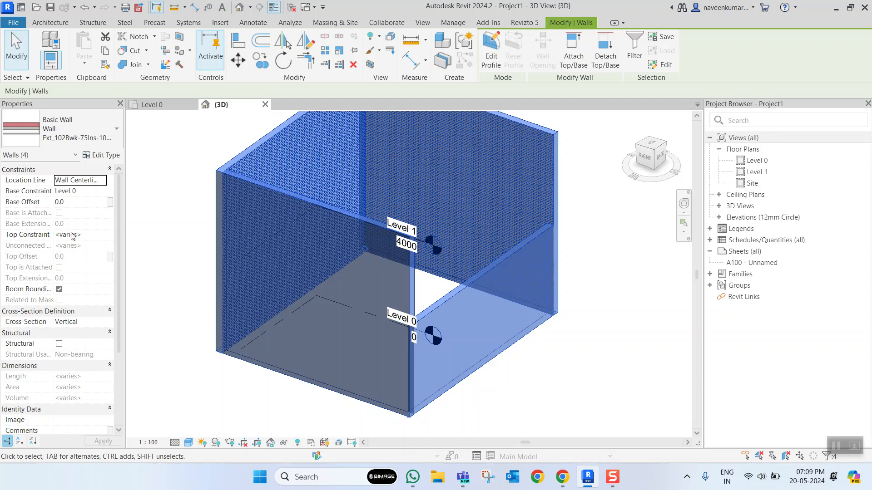
click(102, 235)
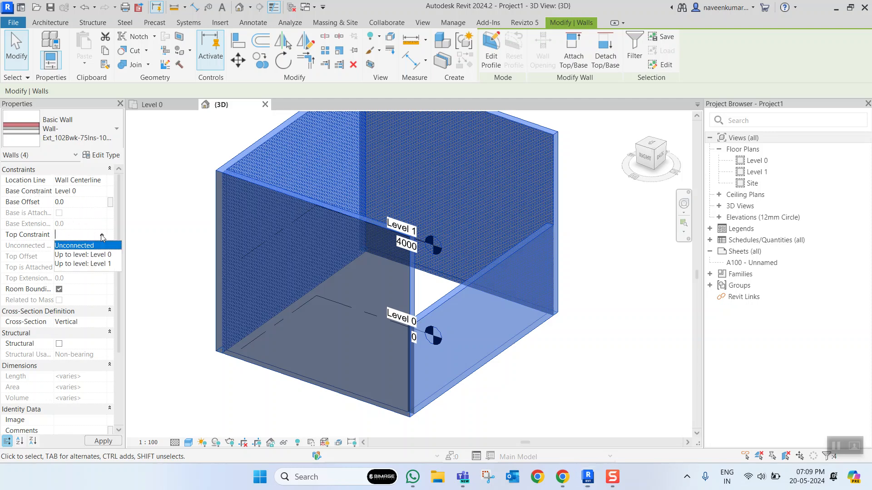
click(96, 268)
scroll(456, 257, down, 3)
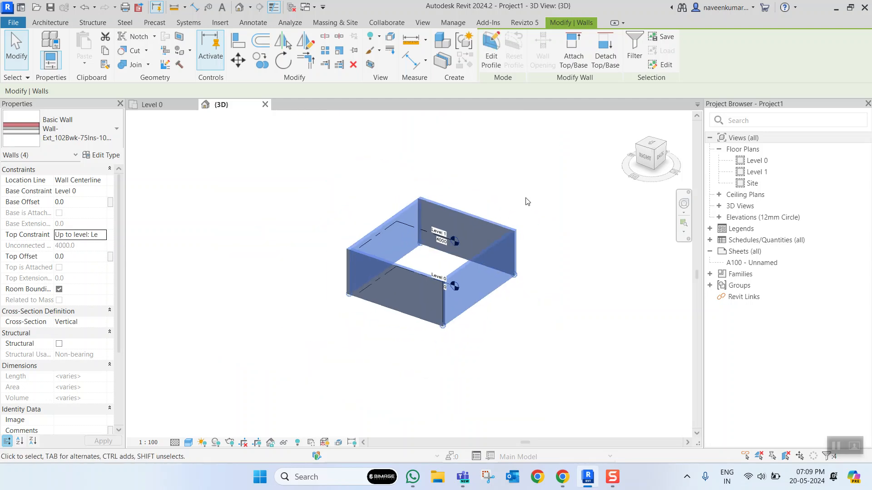
key(Escape)
scroll(456, 258, up, 3)
scroll(463, 278, down, 3)
mouse_move(486, 276)
shift+middle_down()
mouse_move(346, 262)
mouse_move(533, 271)
mouse_move(471, 284)
shift+middle_up()
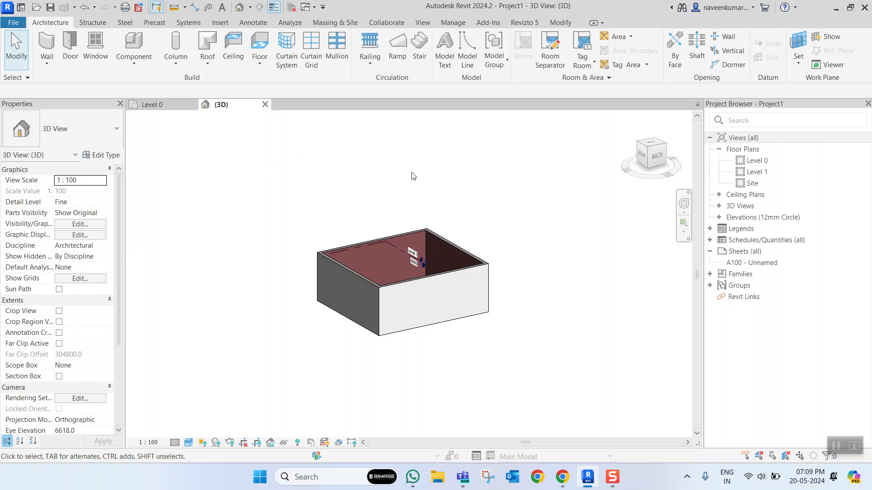
- In the Level 0 plan, draw three vertical grid lines through the room, extending past the upper and lower walls
click(177, 110)
scroll(463, 259, down, 4)
scroll(473, 287, up, 1)
scroll(451, 268, up, 1)
scroll(449, 263, down, 2)
scroll(431, 285, up, 2)
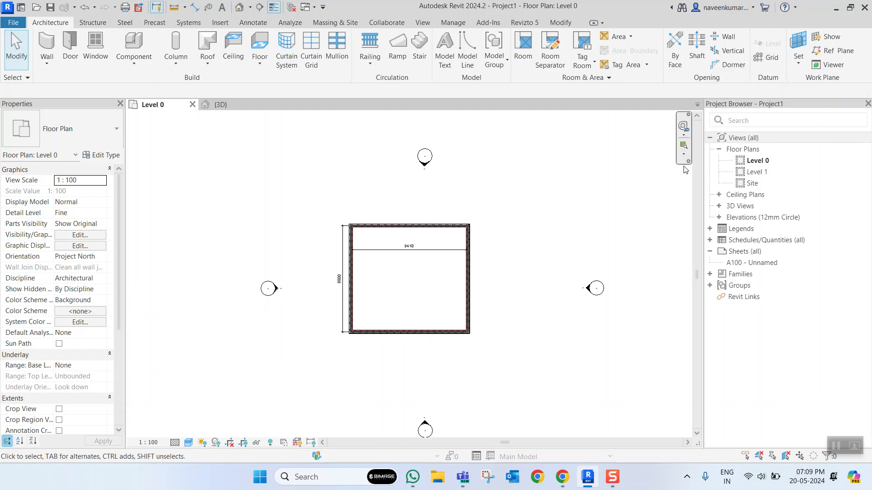
click(772, 58)
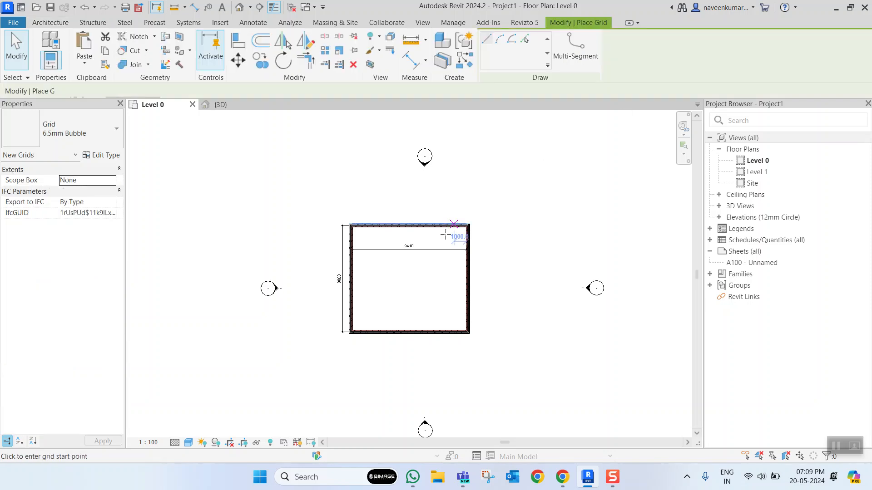
click(374, 193)
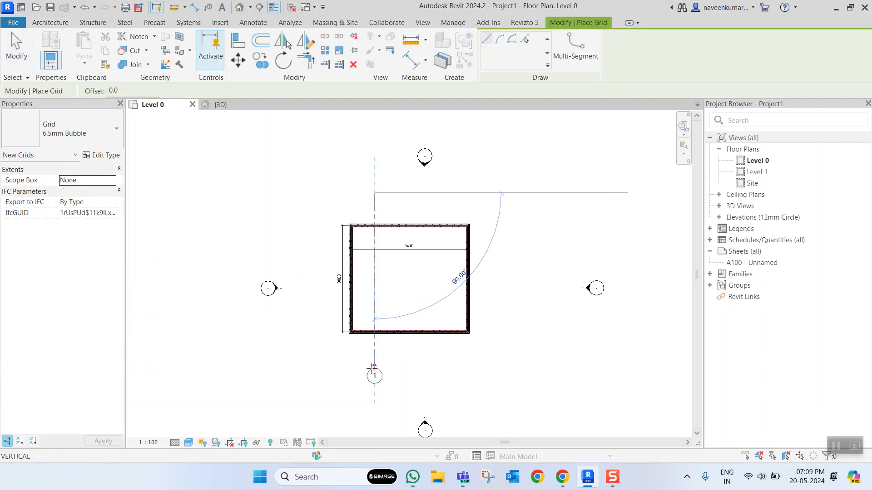
click(375, 368)
click(405, 193)
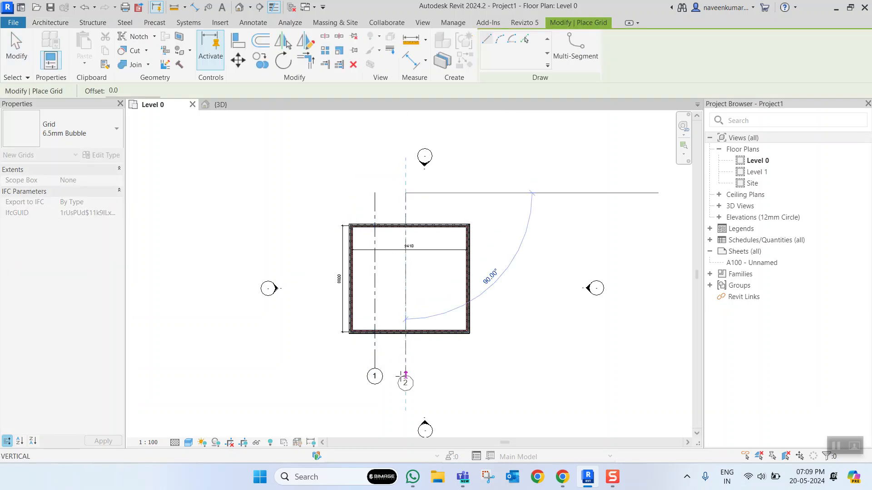
click(405, 368)
click(431, 193)
click(431, 369)
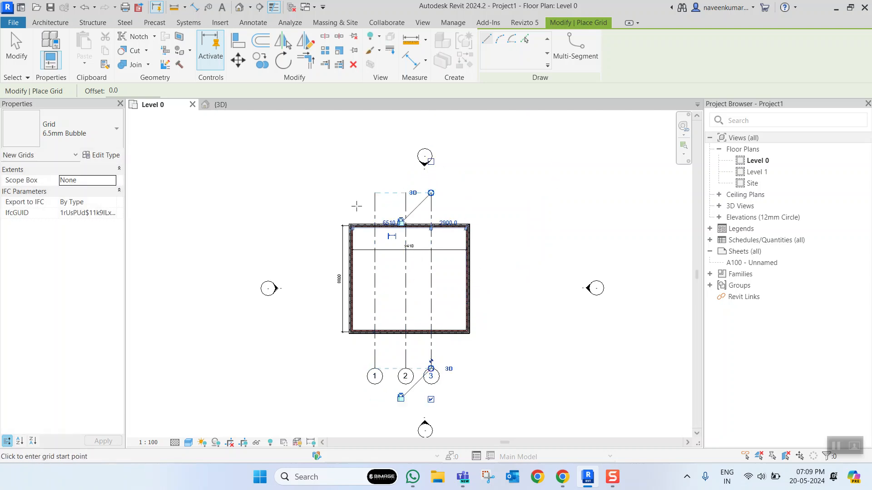
- Draw three horizontal grid lines, one above the upper wall and two across the room
click(319, 203)
click(494, 203)
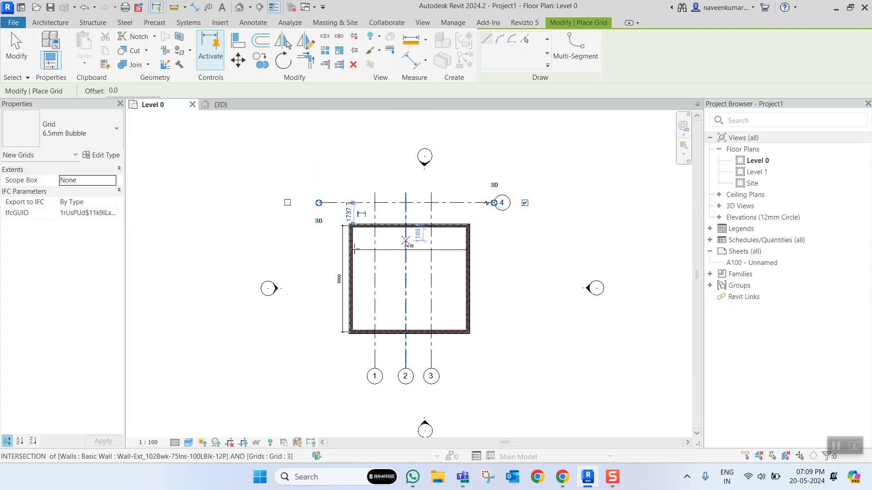
click(318, 237)
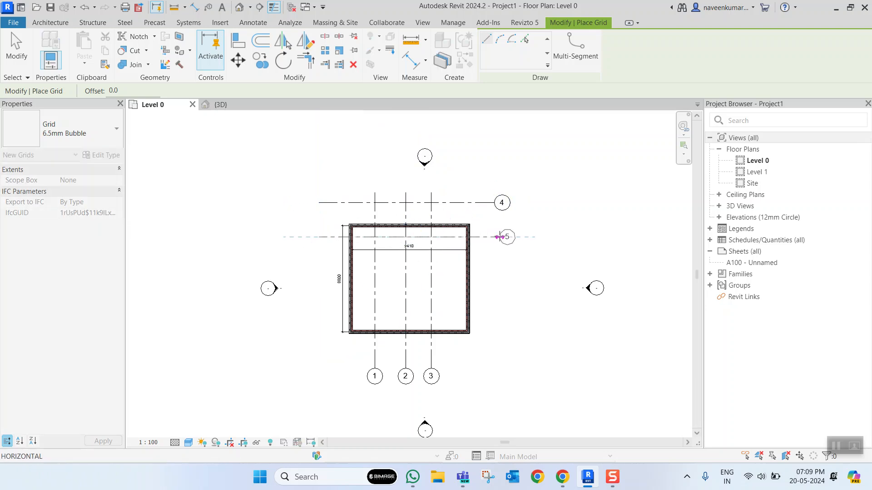
click(499, 237)
click(319, 276)
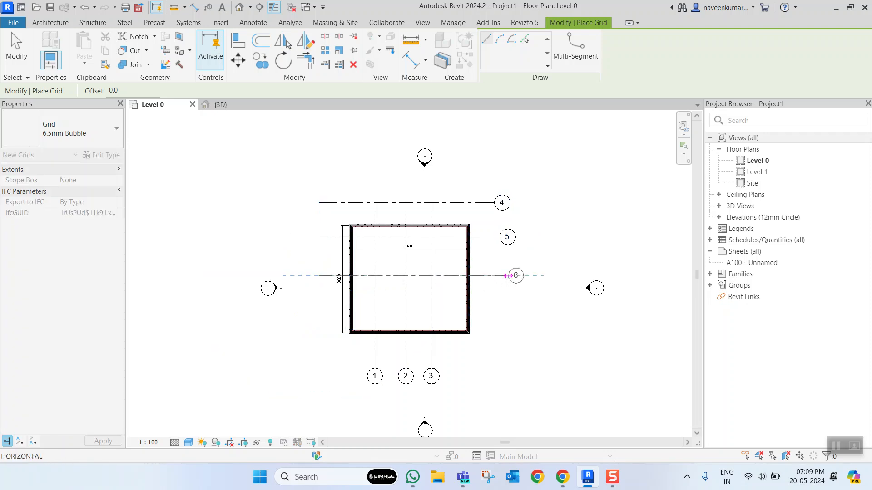
click(494, 275)
- Try to place a fourth, slightly slanted grid line across the lower part of the room, and remove it
click(319, 315)
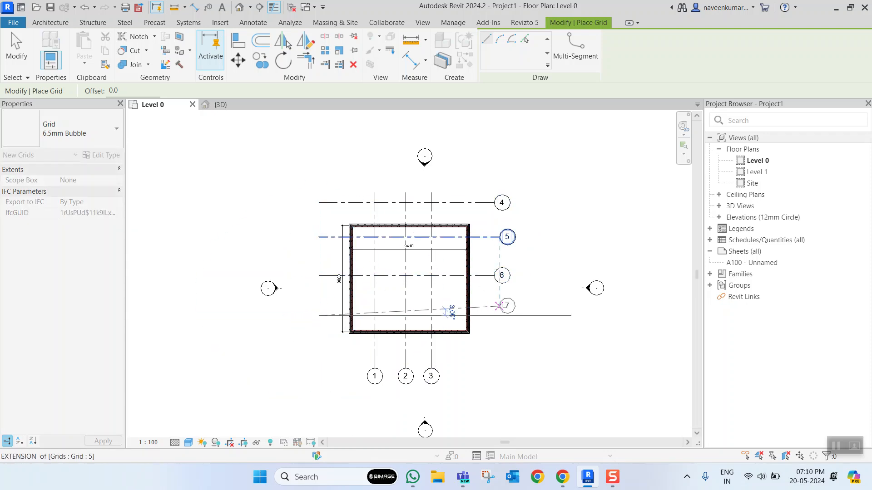
key(Escape)
key(Escape)
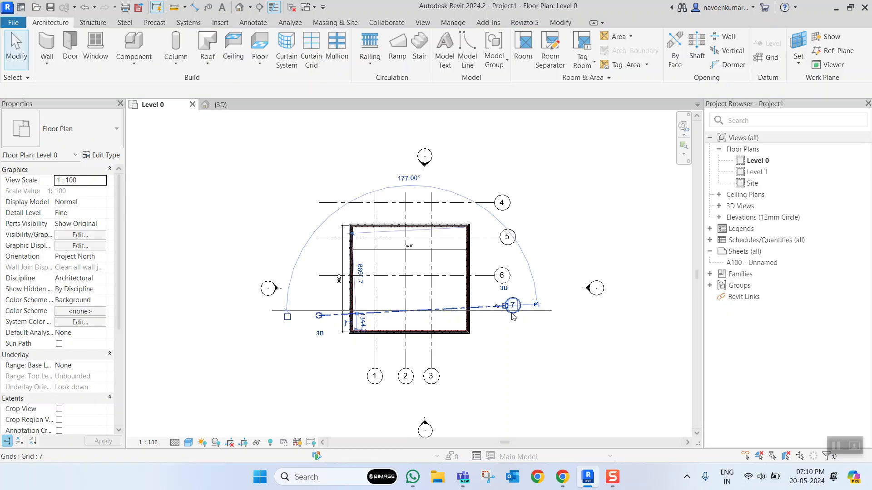
key(Escape)
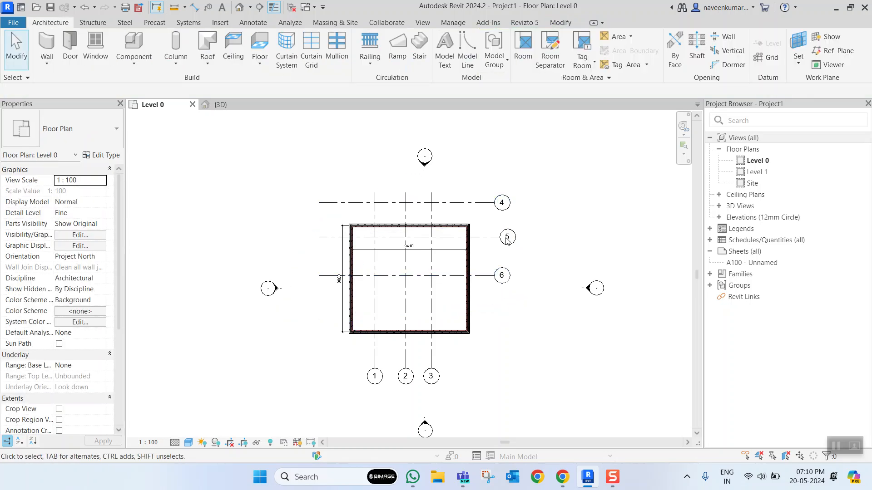
scroll(507, 241, down, 2)
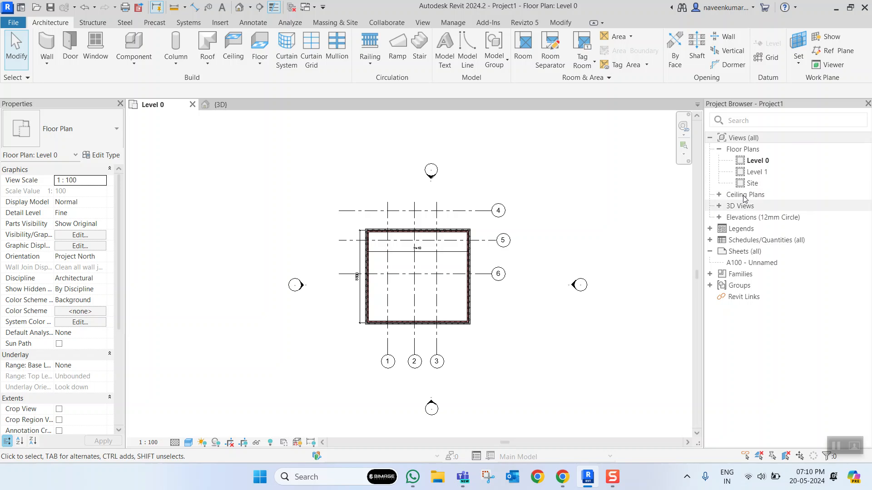
- Open the East elevation and examine the existing level lines, grid lines and the wall between Level 0 and Level 1
click(719, 217)
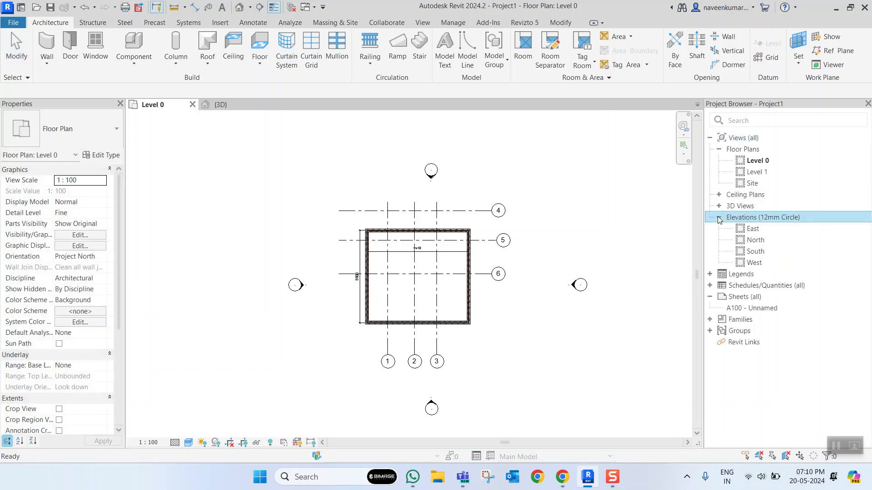
double_click(750, 229)
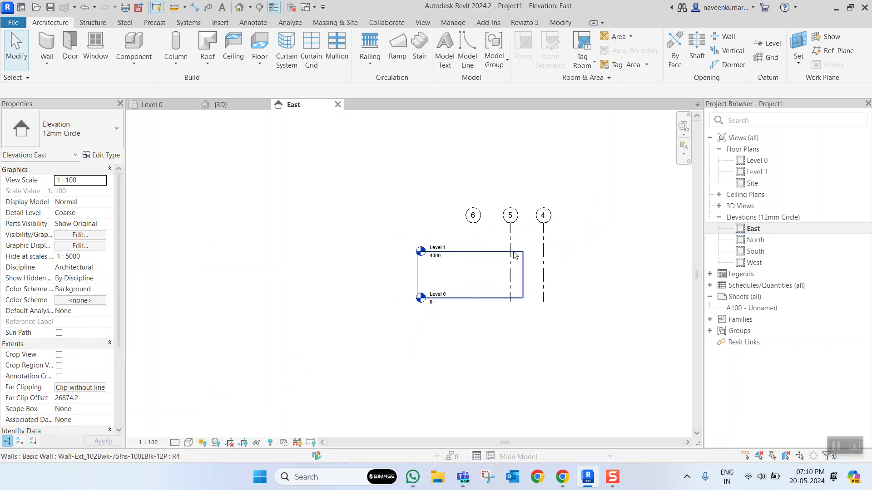
scroll(444, 286, down, 1)
scroll(498, 260, up, 2)
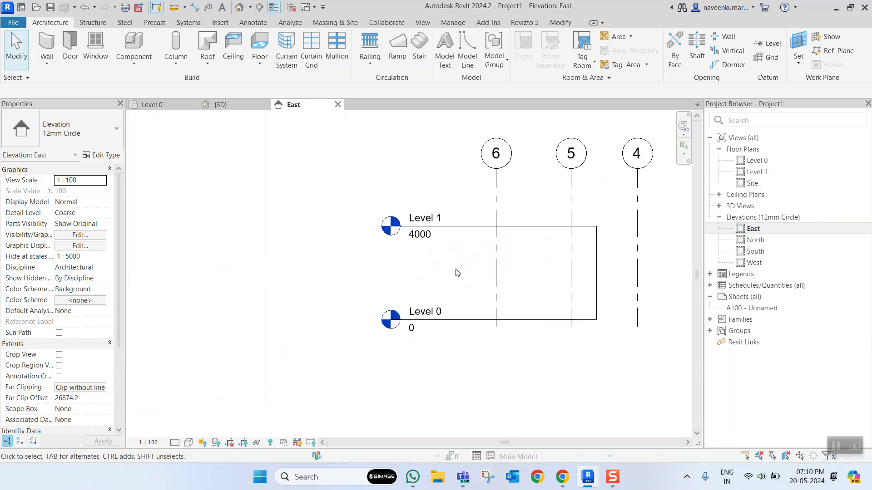
scroll(461, 279, down, 2)
scroll(407, 283, up, 2)
scroll(405, 294, down, 2)
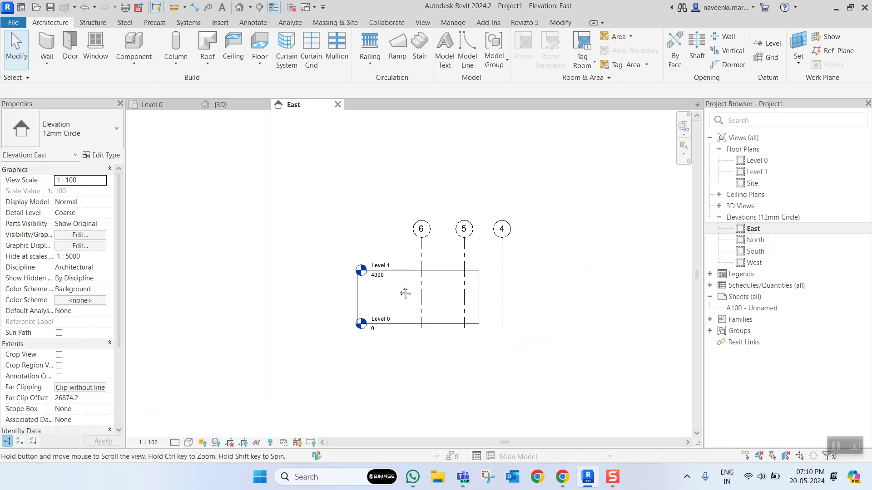
scroll(406, 290, up, 2)
scroll(396, 276, up, 1)
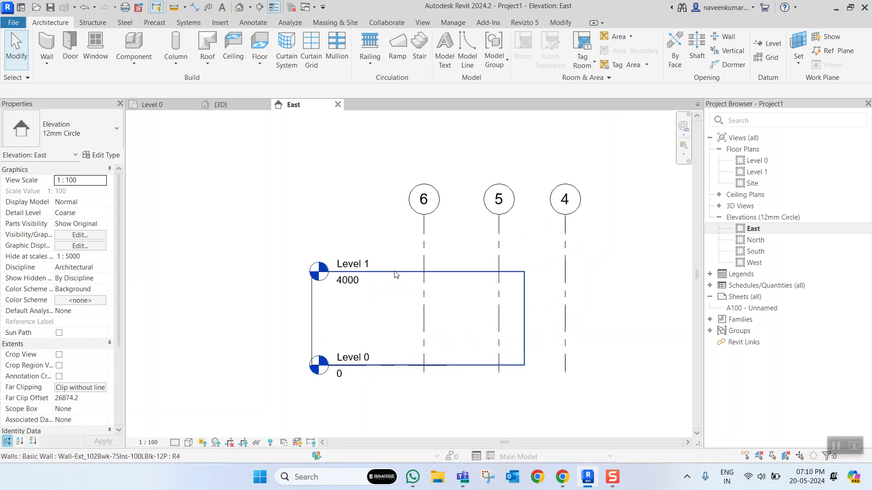
scroll(395, 274, down, 2)
scroll(399, 302, up, 2)
click(466, 293)
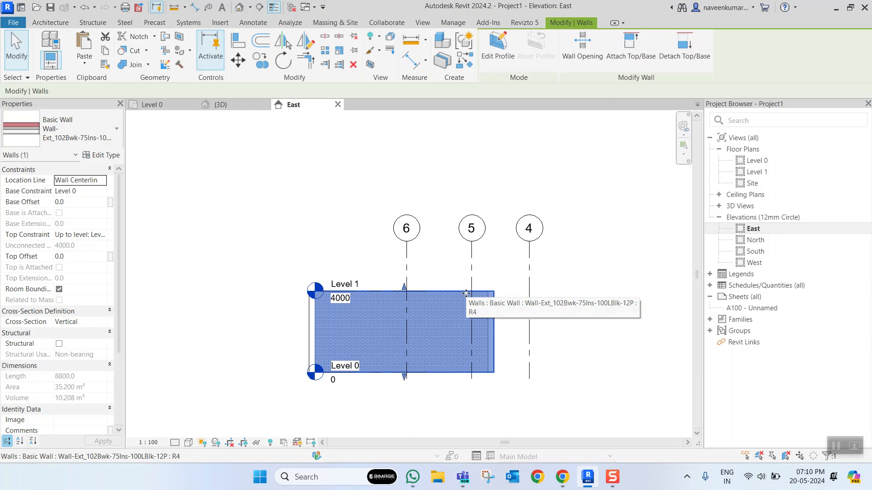
click(434, 276)
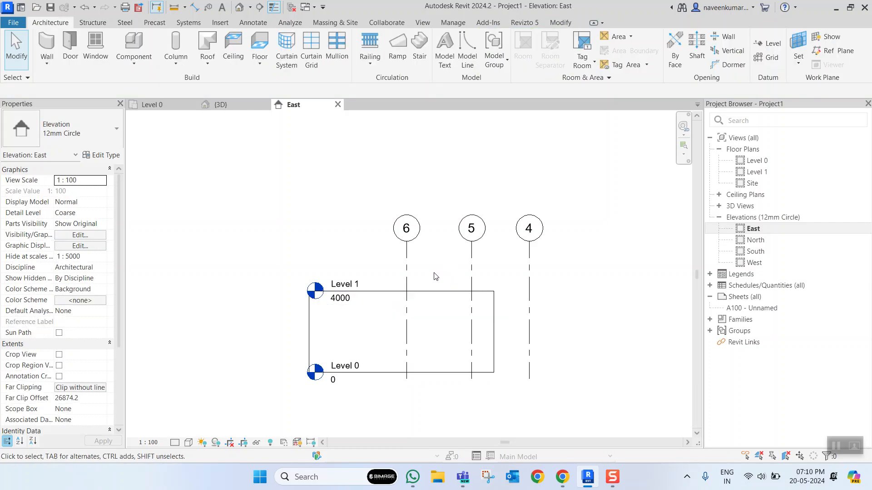
- Draw a new level line above Level 1, aligned with the existing level heads, at an elevation of about 6800
click(767, 44)
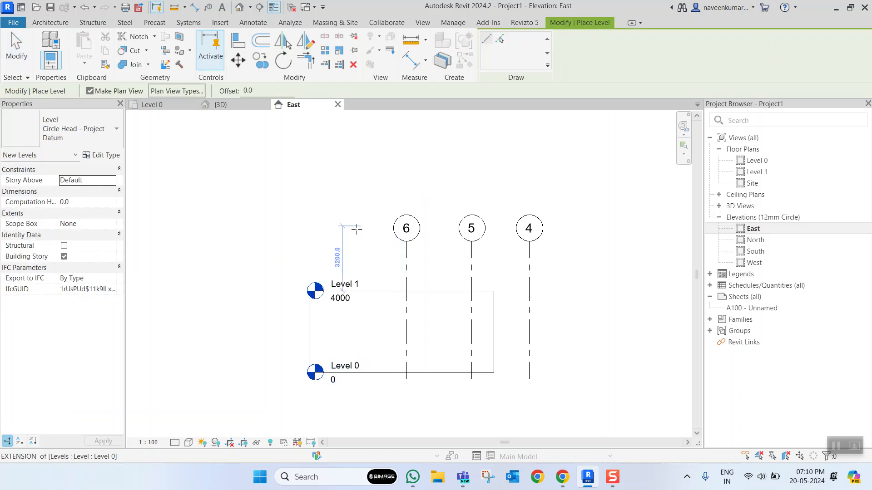
click(322, 235)
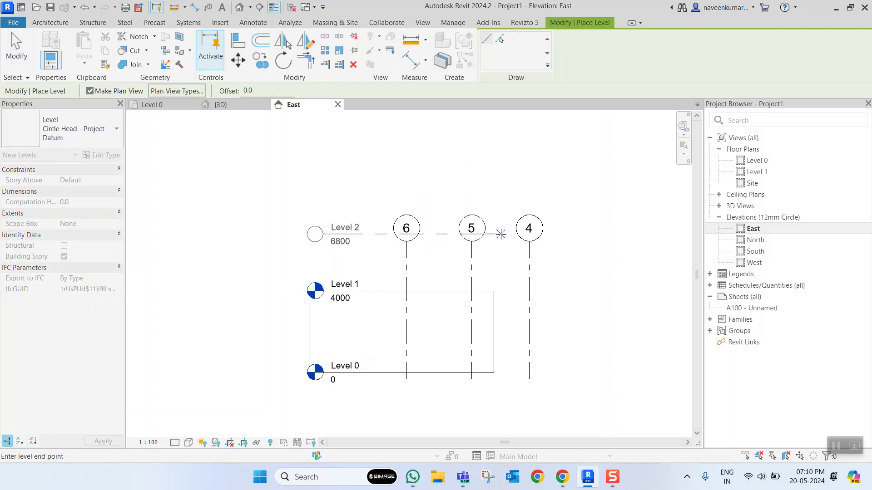
click(500, 233)
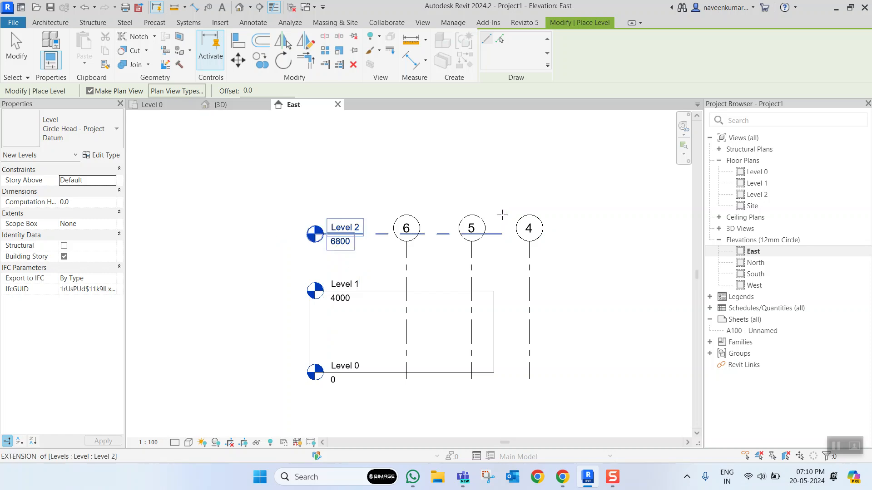
key(Escape)
key(Escape)
- Set the elevation of Level 2 to 8000
scroll(378, 238, up, 3)
scroll(372, 243, down, 4)
middle_drag(371, 245, 367, 263)
scroll(367, 266, up, 5)
scroll(368, 267, down, 2)
scroll(368, 267, up, 2)
scroll(370, 267, down, 1)
scroll(370, 267, down, 4)
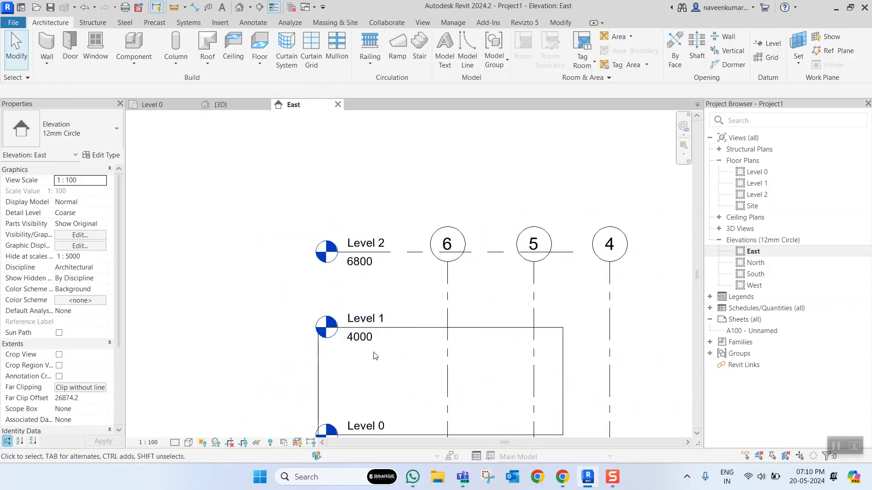
scroll(368, 318, up, 3)
click(337, 217)
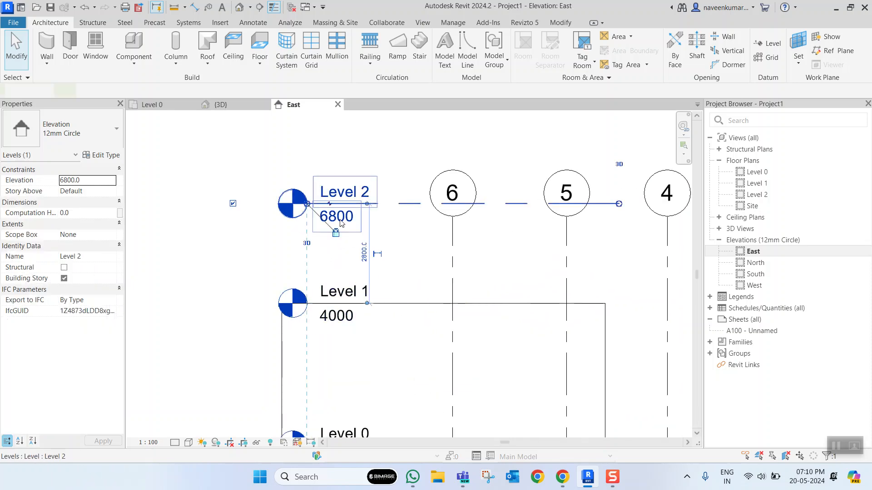
click(345, 216)
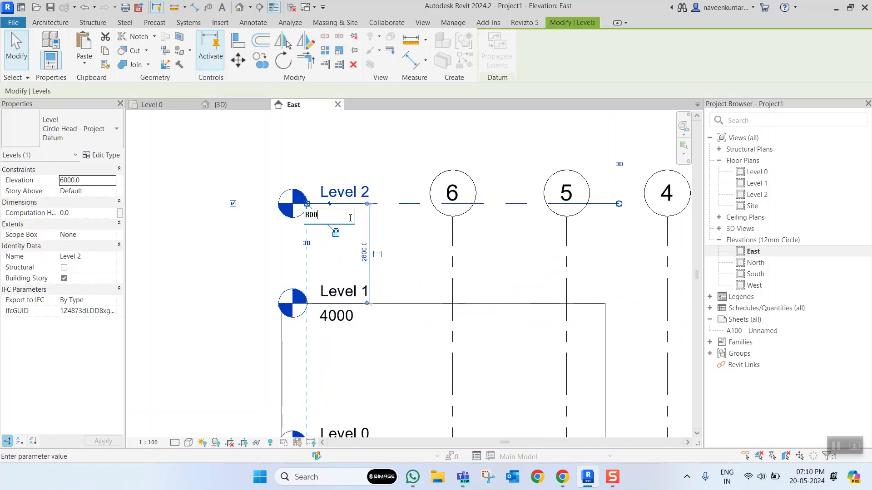
text(8000)
key(Return)
scroll(345, 218, down, 3)
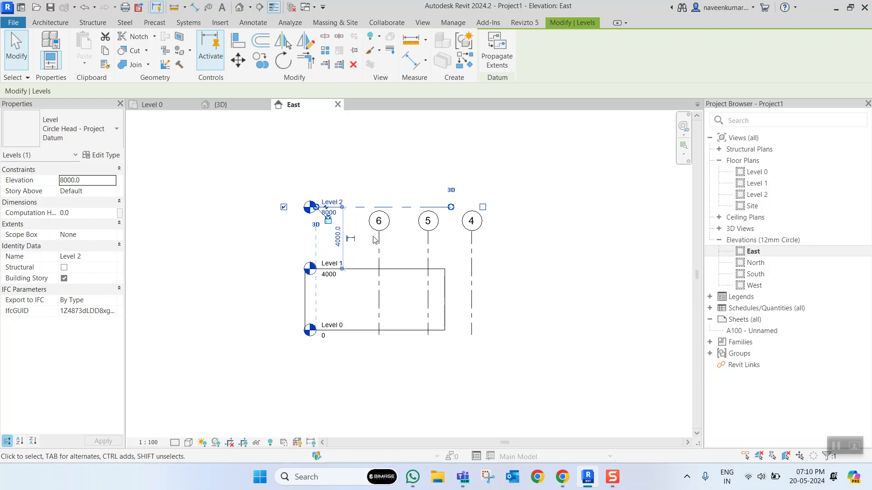
key(Escape)
- Create a similar level from Level 2, drawing it above at about 10800 with both ends aligned to Level 2
scroll(347, 229, up, 4)
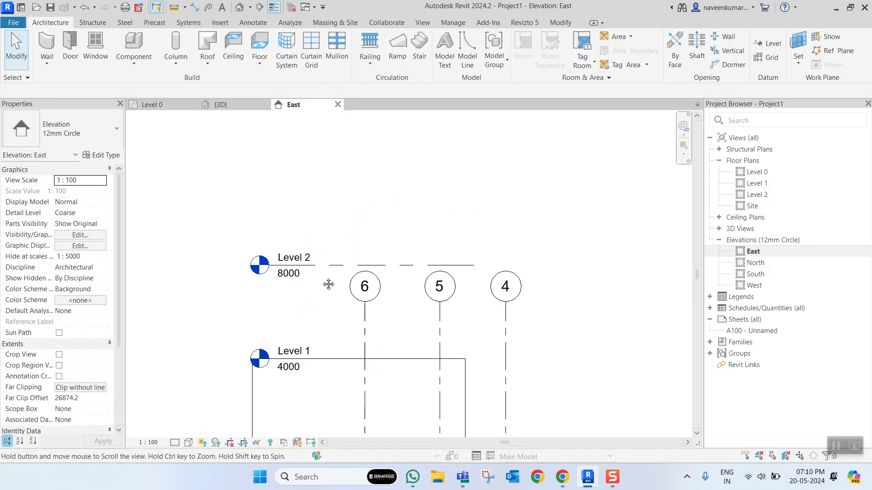
scroll(391, 281, up, 1)
right_click(395, 277)
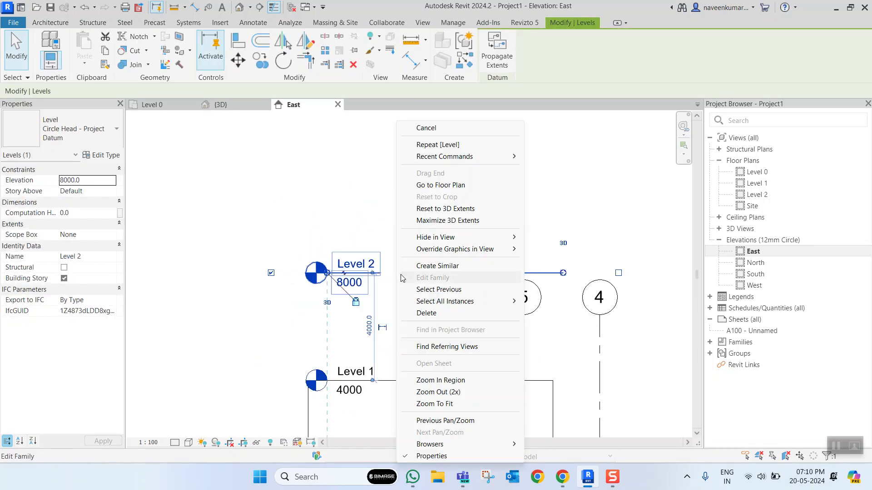
click(437, 266)
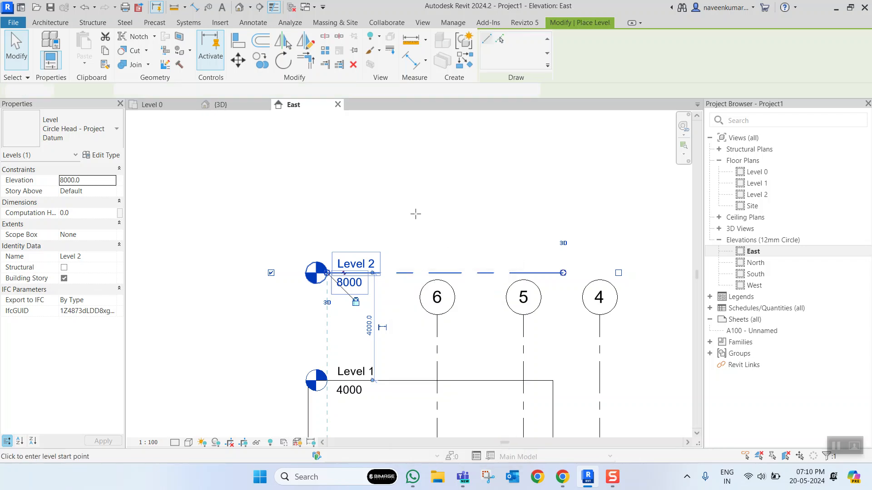
click(317, 198)
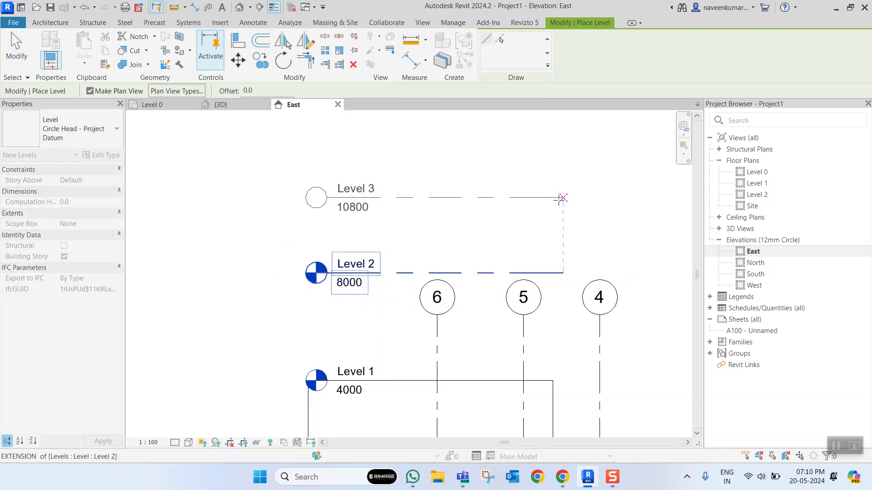
click(560, 198)
key(Escape)
key(Escape)
- Set the elevation of Level 3 to 12000
scroll(364, 210, up, 1)
click(363, 210)
click(366, 207)
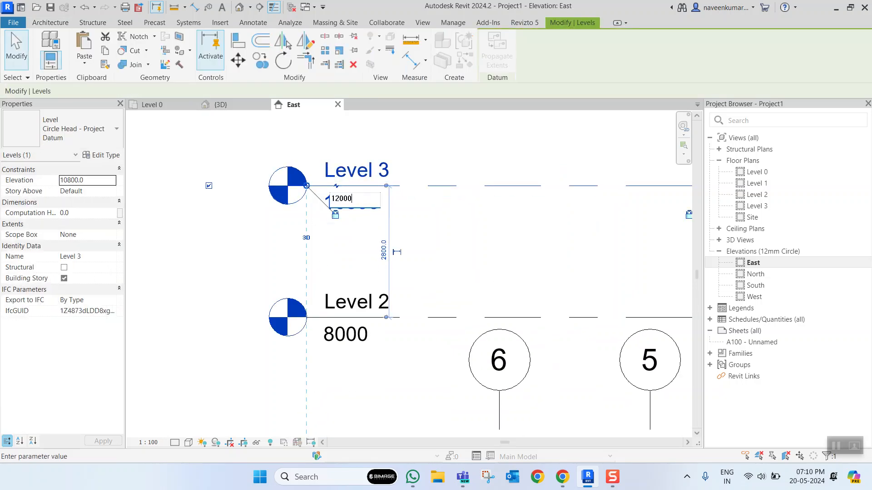
key(Return)
scroll(409, 273, down, 4)
key(Escape)
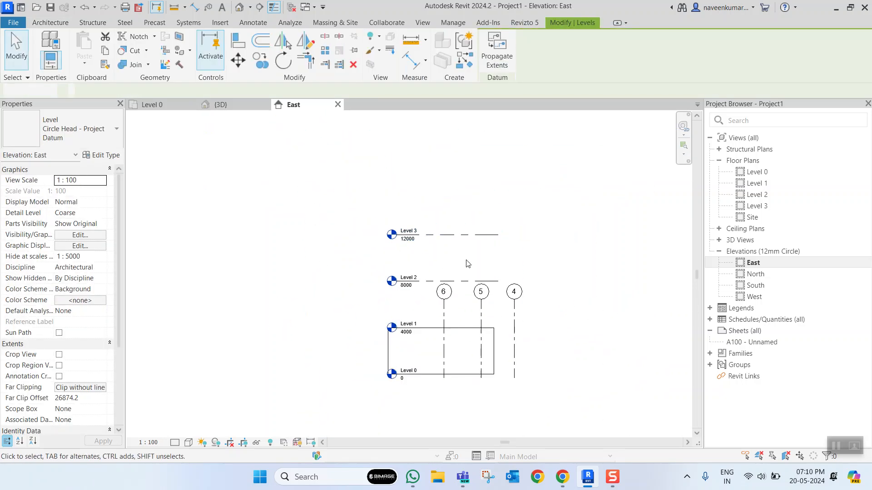
scroll(464, 309, up, 1)
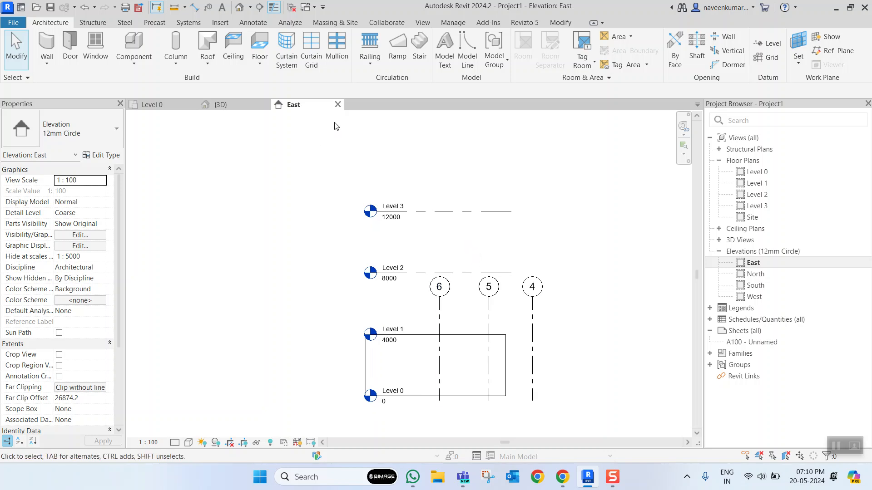
- Close the East elevation, examine the walls and levels in the 3D view, and return to the Level 0 plan
click(338, 105)
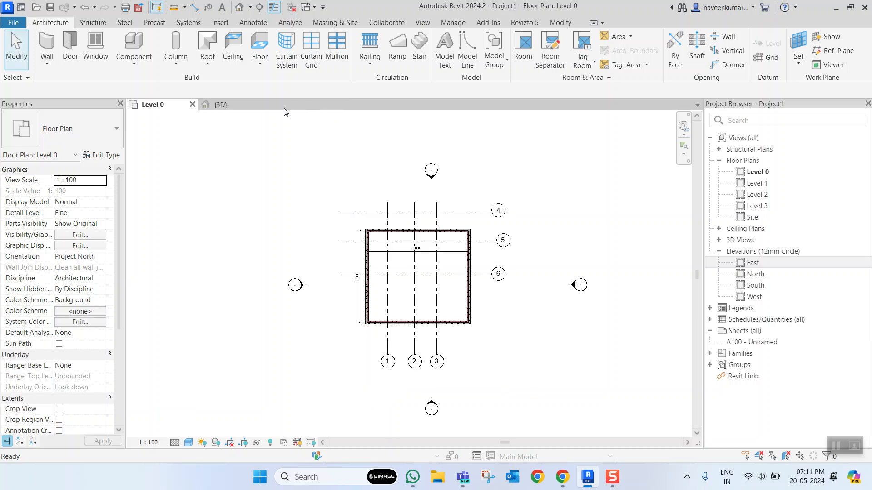
click(222, 105)
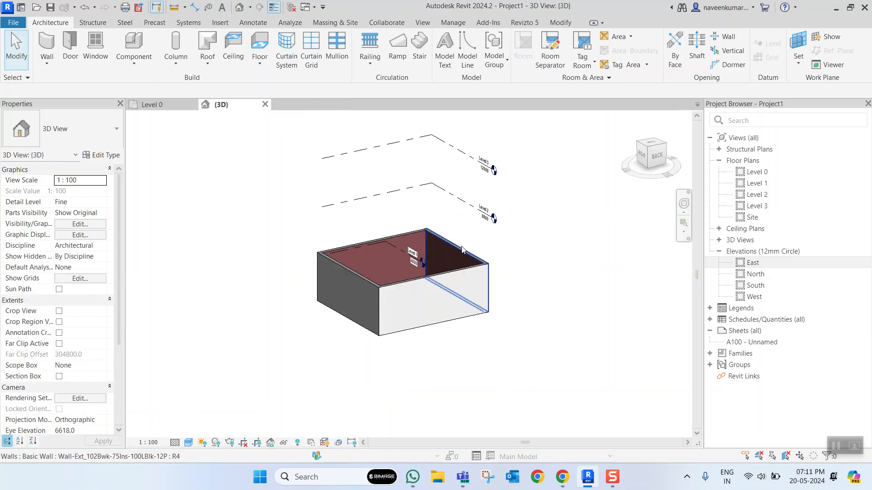
scroll(472, 253, down, 2)
shift+middle_drag(496, 264, 412, 238)
scroll(461, 212, up, 3)
scroll(461, 212, down, 3)
shift+middle_drag(476, 266, 429, 249)
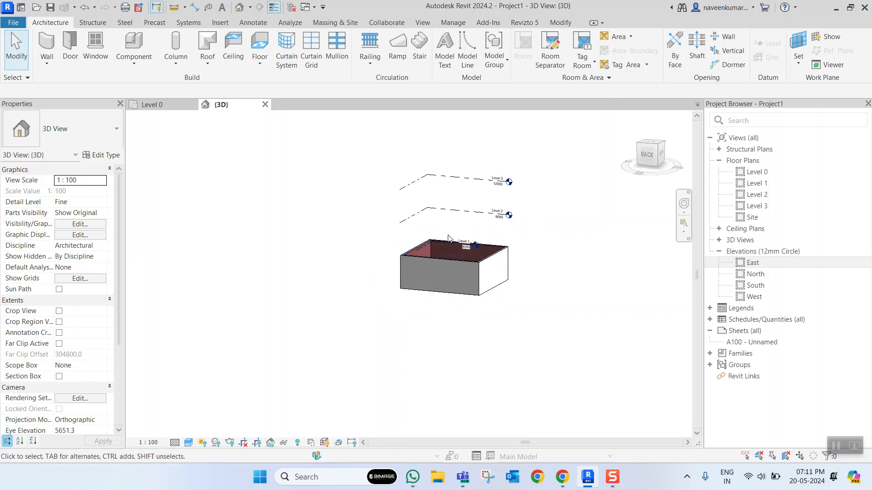
scroll(342, 262, down, 4)
scroll(368, 288, up, 5)
mouse_move(340, 268)
middle_down()
mouse_move(307, 284)
mouse_move(324, 301)
mouse_move(328, 275)
middle_up()
click(154, 105)
scroll(415, 274, up, 2)
scroll(414, 274, down, 3)
scroll(396, 294, up, 3)
middle_drag(395, 290, 437, 321)
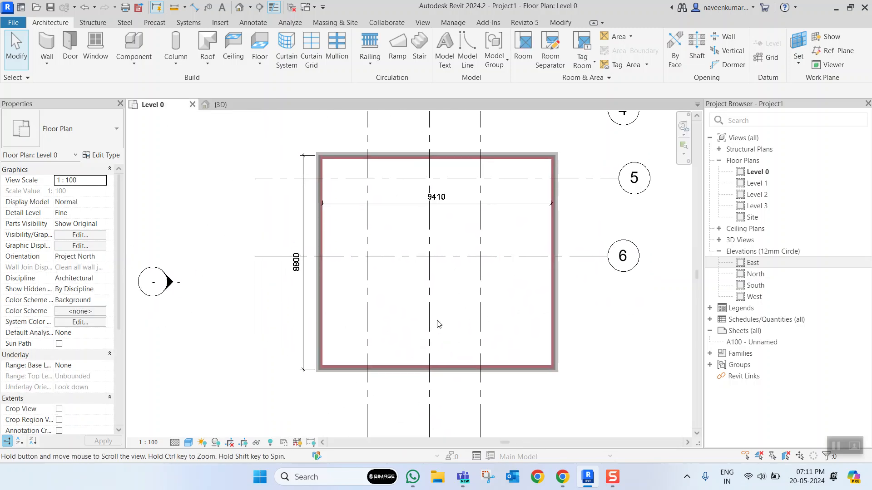
- Try to copy the room's left wall to the middle of the room beside grid line 2
click(320, 297)
click(320, 299)
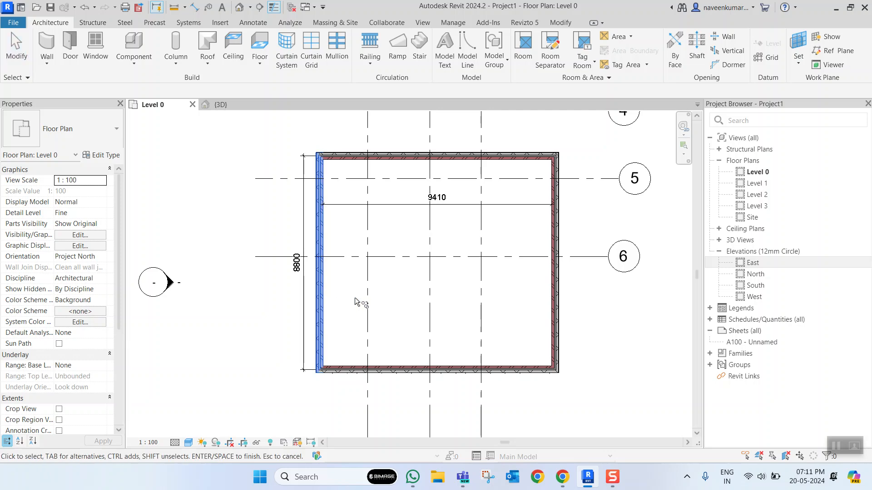
key(Escape)
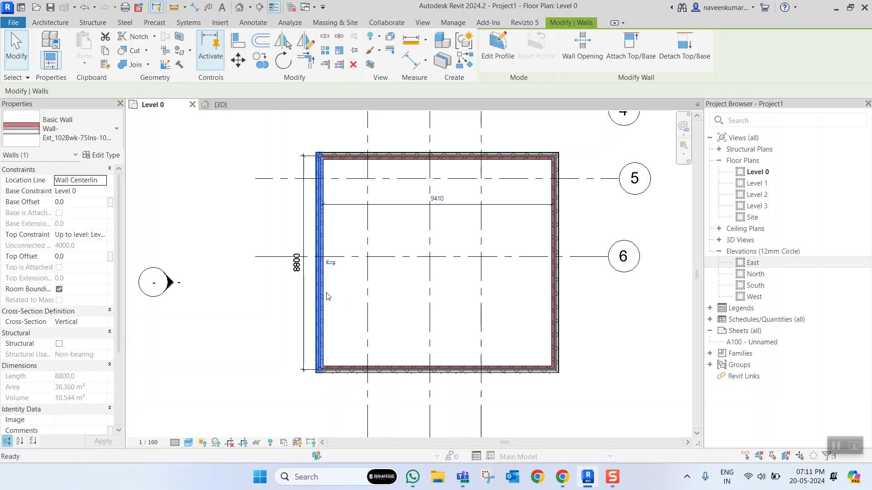
key(o)
click(324, 291)
click(431, 291)
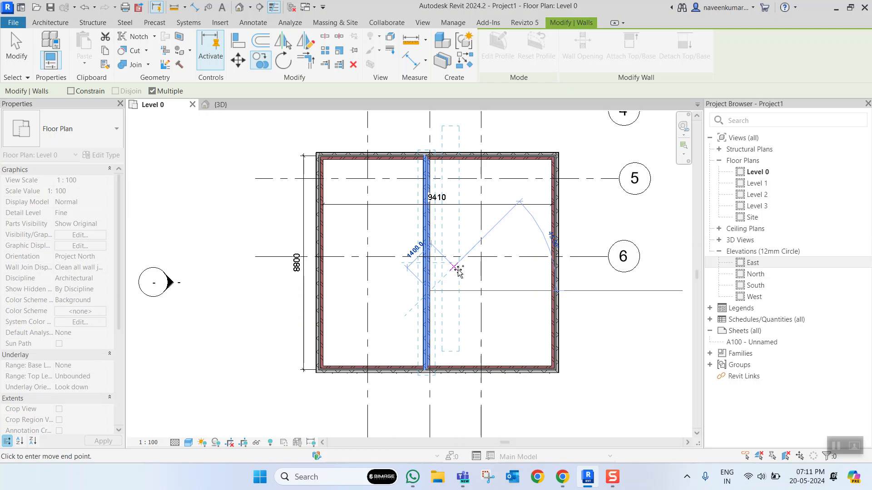
- Check the copied wall's position against grid line 2 and remove the copy
click(432, 251)
scroll(430, 252, down, 2)
scroll(430, 251, up, 3)
scroll(431, 250, down, 2)
scroll(431, 249, up, 3)
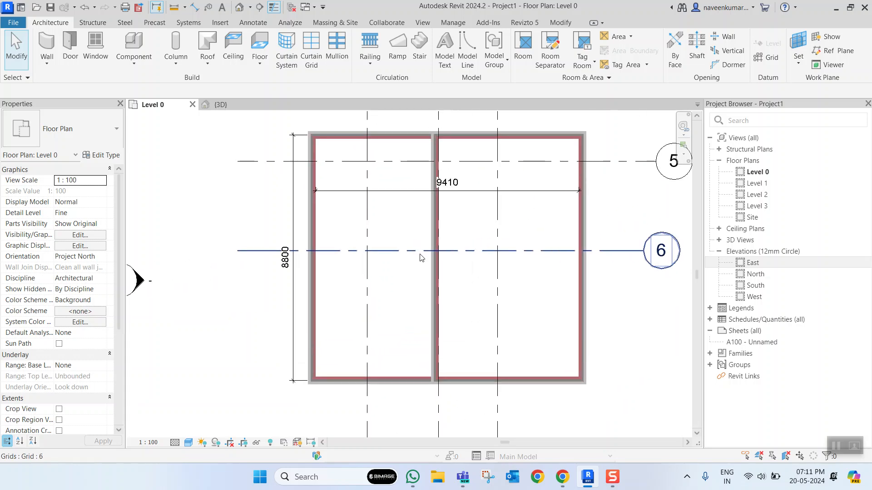
scroll(436, 246, down, 2)
scroll(472, 239, up, 3)
scroll(413, 236, down, 1)
scroll(417, 239, up, 2)
click(417, 239)
scroll(418, 240, up, 1)
scroll(418, 239, down, 3)
scroll(417, 240, up, 3)
scroll(418, 239, down, 3)
key(Escape)
scroll(350, 237, up, 2)
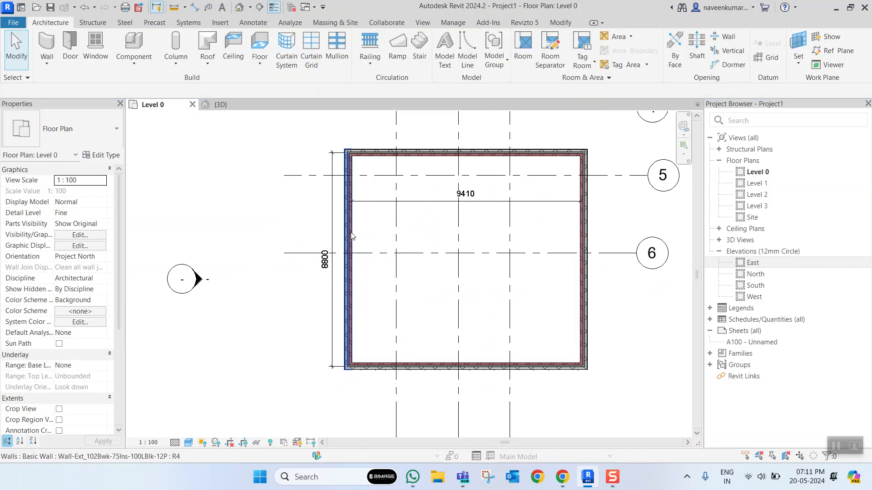
- Copy the room's left wall onto grid line 2 to divide the room vertically
click(354, 232)
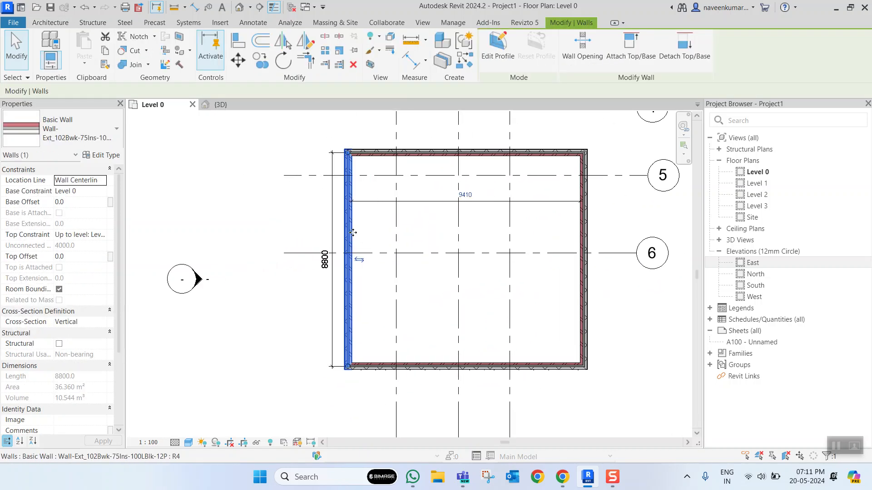
key(c)
key(o)
click(459, 237)
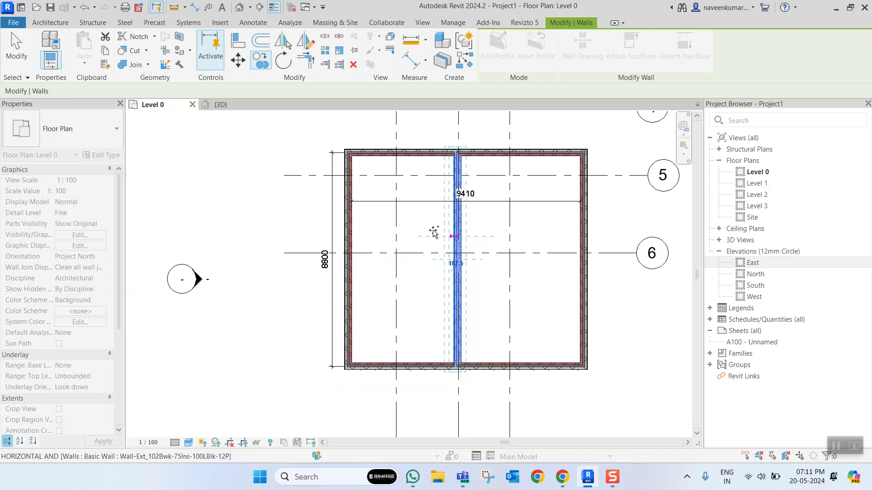
key(Escape)
key(Escape)
- Copy the room's upper wall down onto grid line 6 to divide the room horizontally
scroll(428, 262, up, 2)
scroll(428, 262, down, 2)
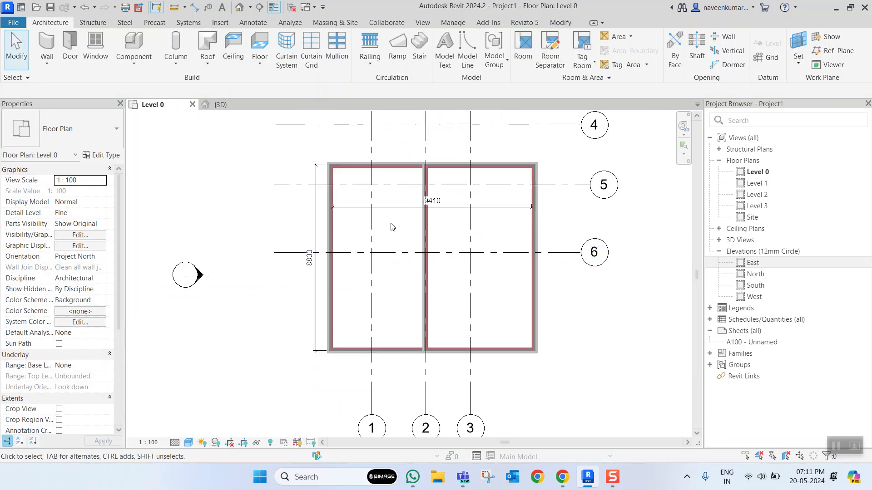
click(399, 168)
key(c)
key(o)
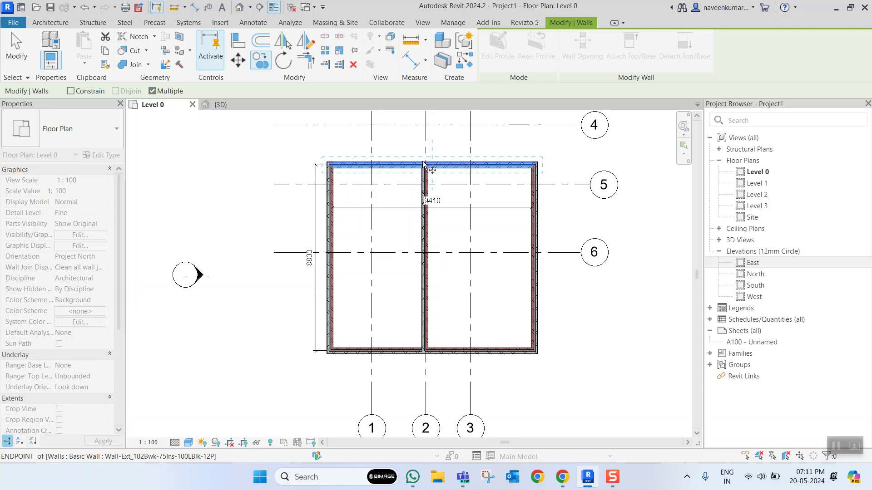
click(422, 250)
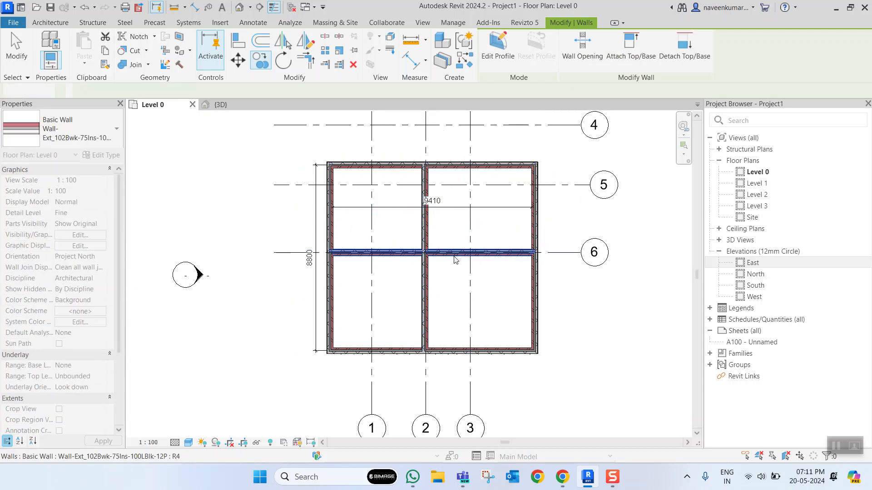
- Examine the copied partition walls in the 3D view and return to the Level 0 floor plan
key(Escape)
key(Escape)
scroll(426, 271, down, 3)
click(225, 105)
shift+middle_drag(543, 328, 421, 255)
click(152, 105)
scroll(449, 272, up, 6)
scroll(443, 258, down, 3)
scroll(421, 252, up, 4)
scroll(418, 245, down, 3)
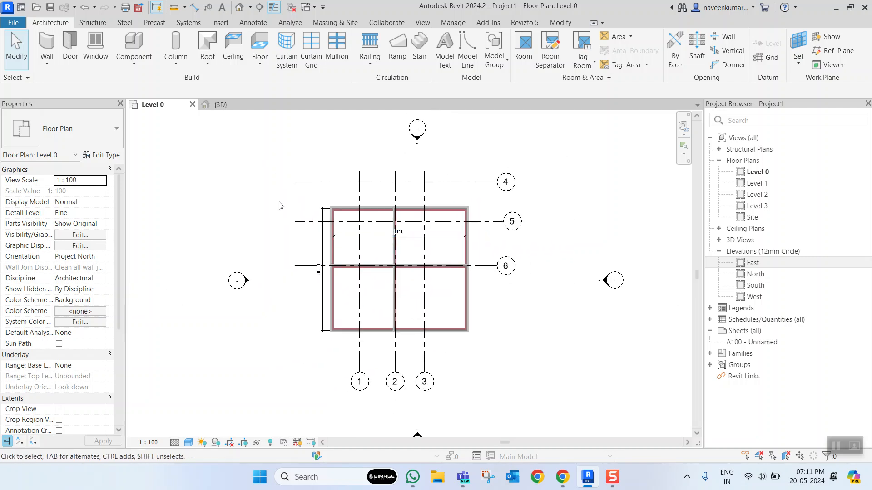
- Create an architectural floor on Level 0 with a rectangular boundary running between opposite outer corners of the exterior walls
scroll(279, 205, up, 2)
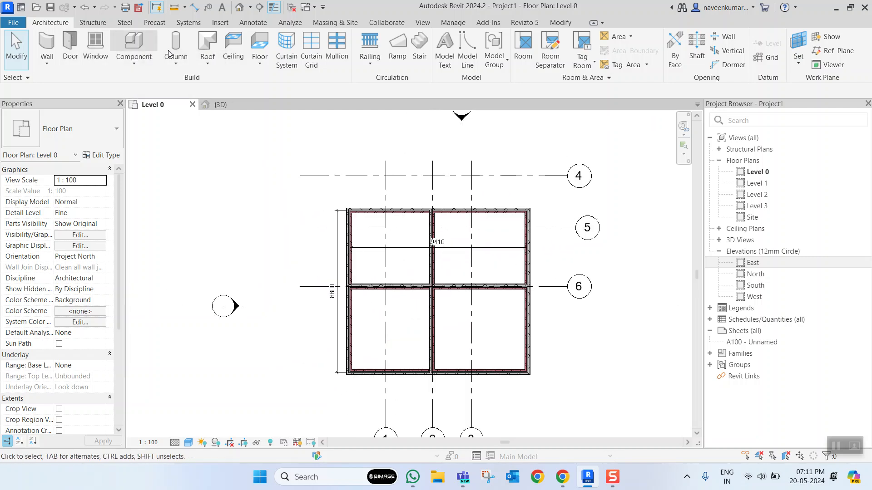
click(259, 62)
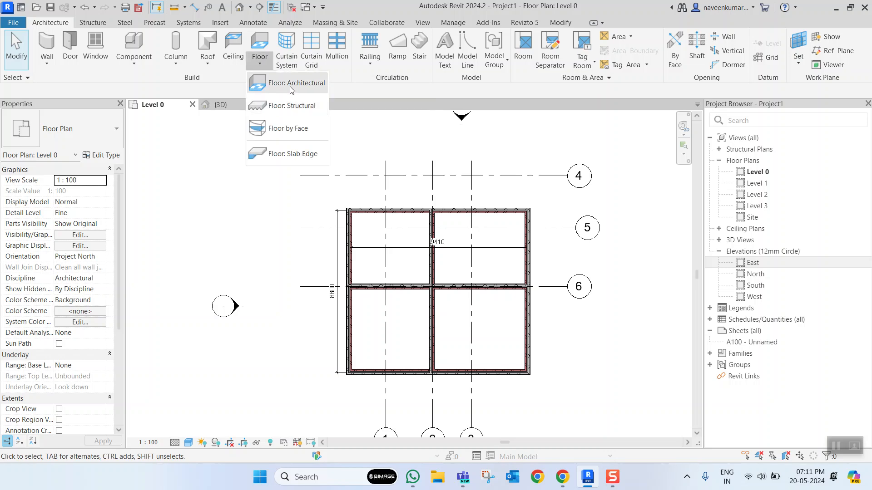
click(291, 87)
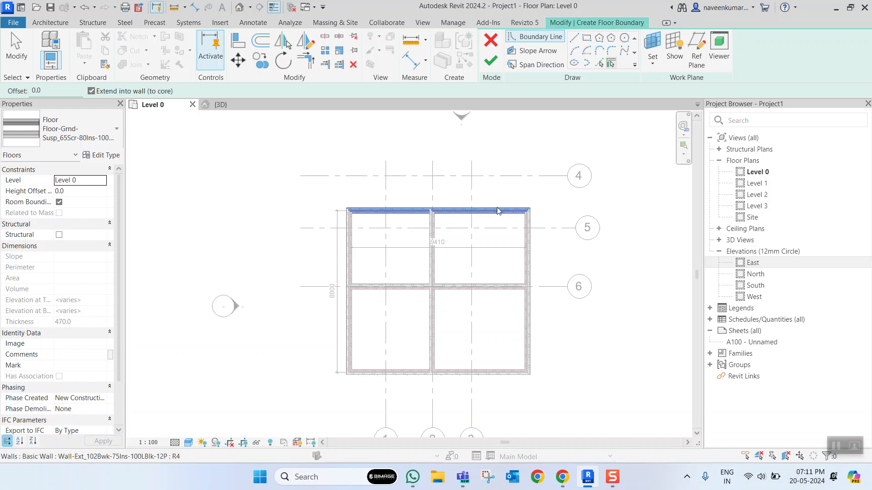
click(586, 39)
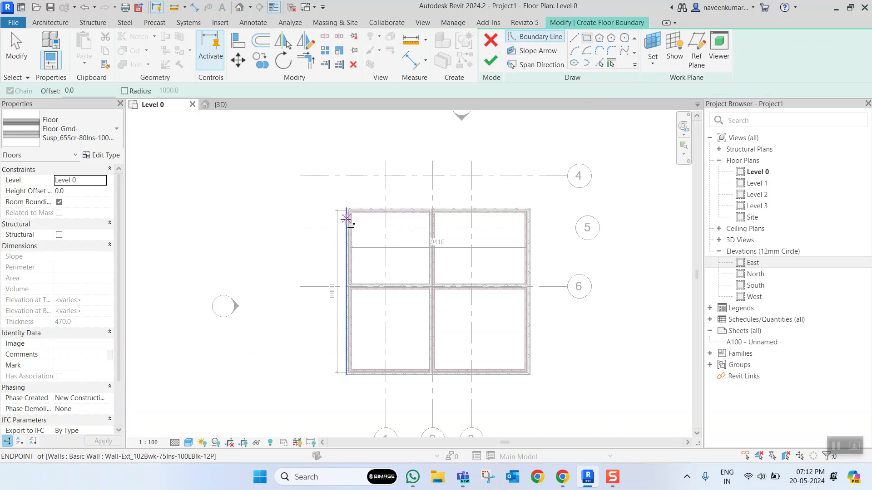
scroll(346, 219, up, 5)
click(330, 195)
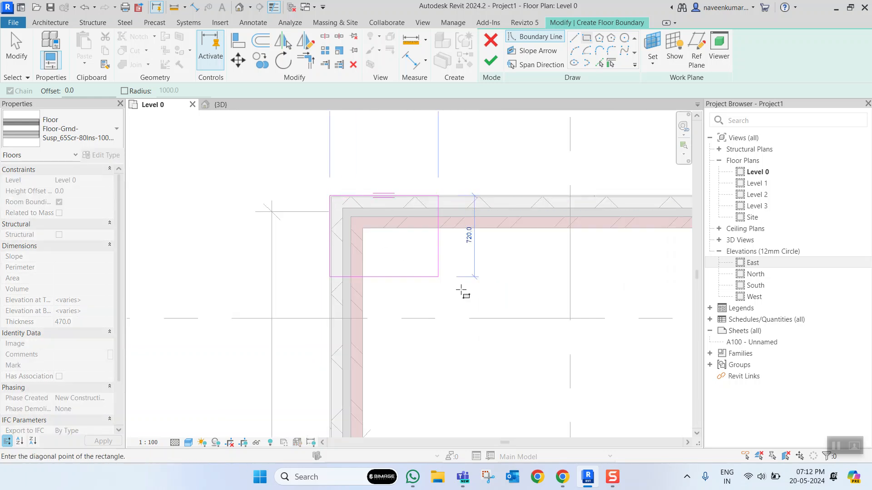
scroll(467, 294, down, 3)
scroll(529, 347, down, 3)
middle_drag(531, 351, 334, 136)
scroll(461, 268, up, 3)
scroll(477, 302, up, 2)
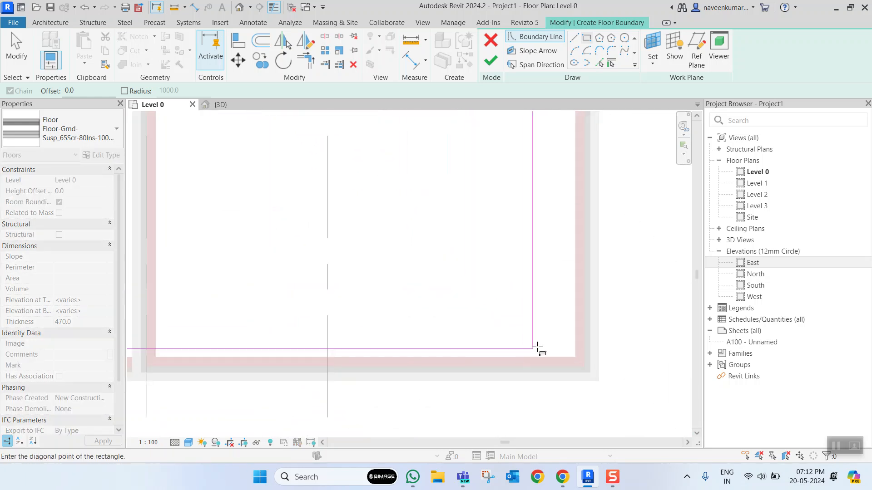
click(600, 382)
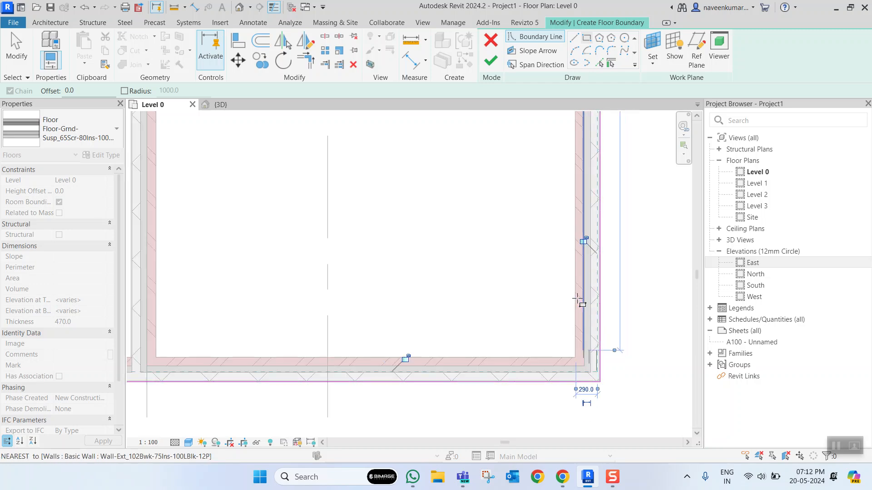
scroll(599, 383, down, 5)
click(485, 66)
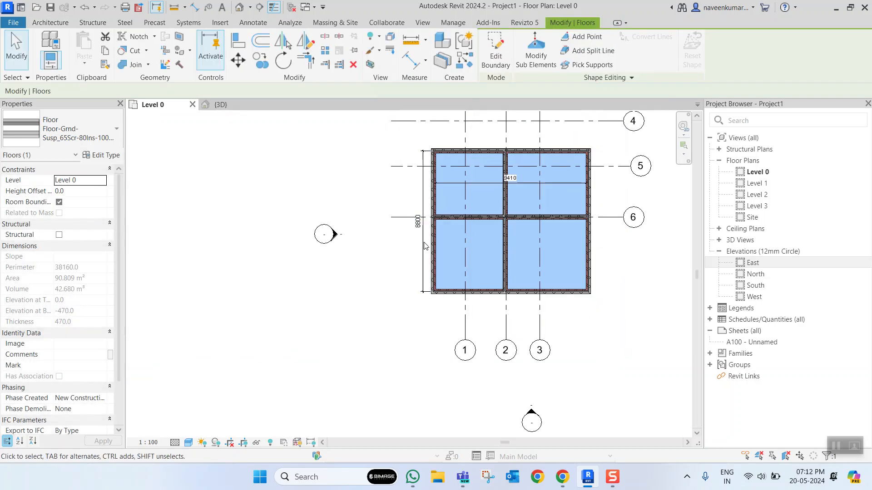
- Examine the new Level 0 floor beneath the walls from several sides in the 3D view
click(221, 105)
scroll(474, 324, up, 5)
shift+middle_drag(471, 337, 440, 238)
click(272, 330)
scroll(408, 283, down, 5)
scroll(415, 276, up, 6)
click(420, 265)
scroll(447, 268, down, 6)
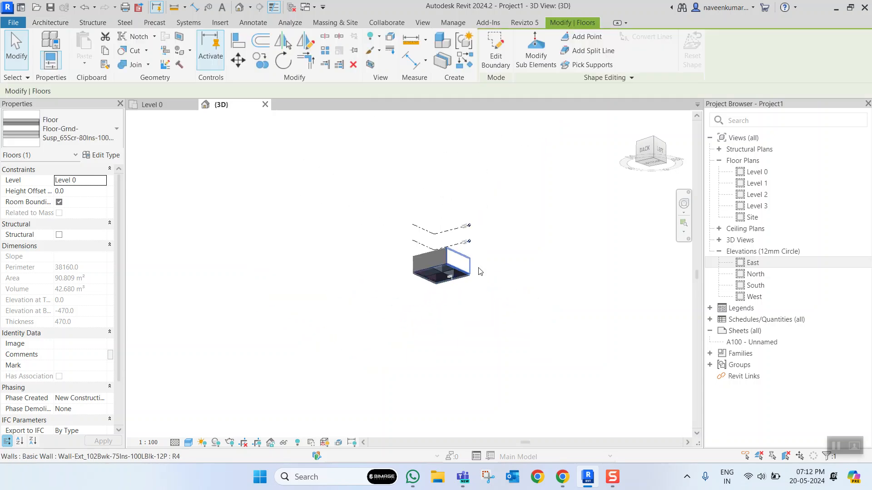
shift+middle_drag(478, 273, 545, 328)
scroll(476, 258, up, 4)
scroll(478, 248, down, 2)
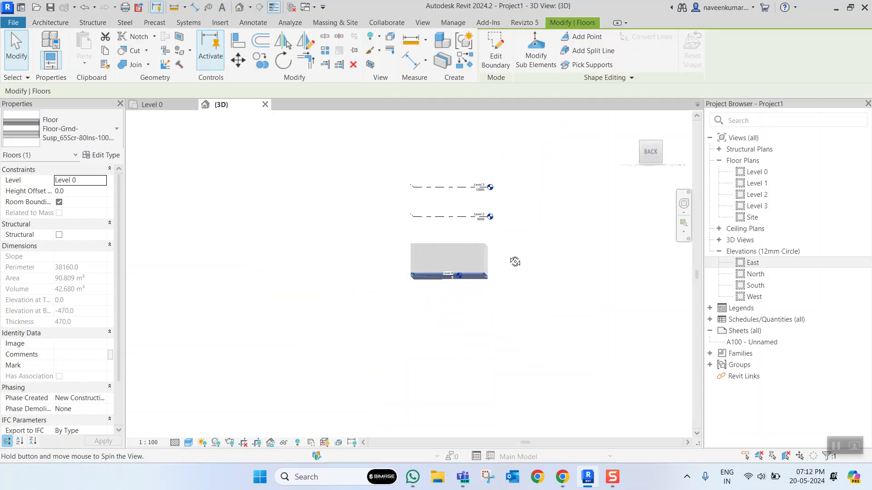
shift+middle_drag(513, 259, 458, 261)
scroll(511, 269, up, 3)
scroll(493, 276, down, 2)
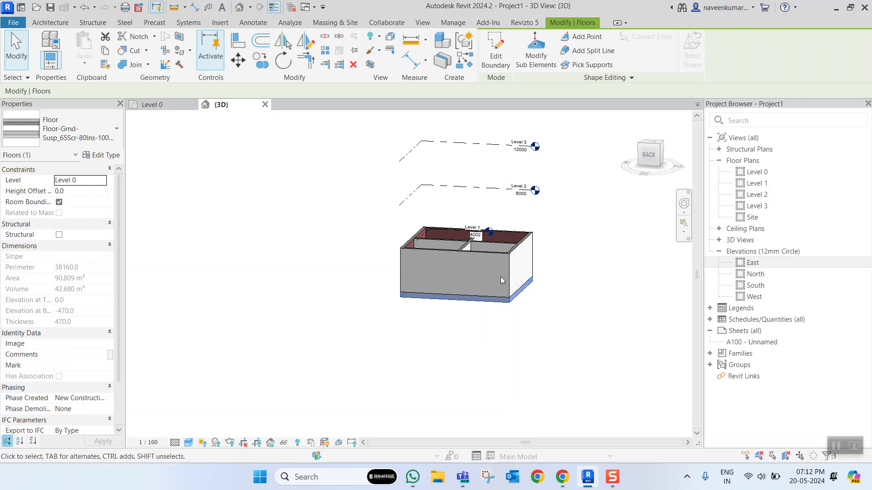
scroll(500, 278, up, 3)
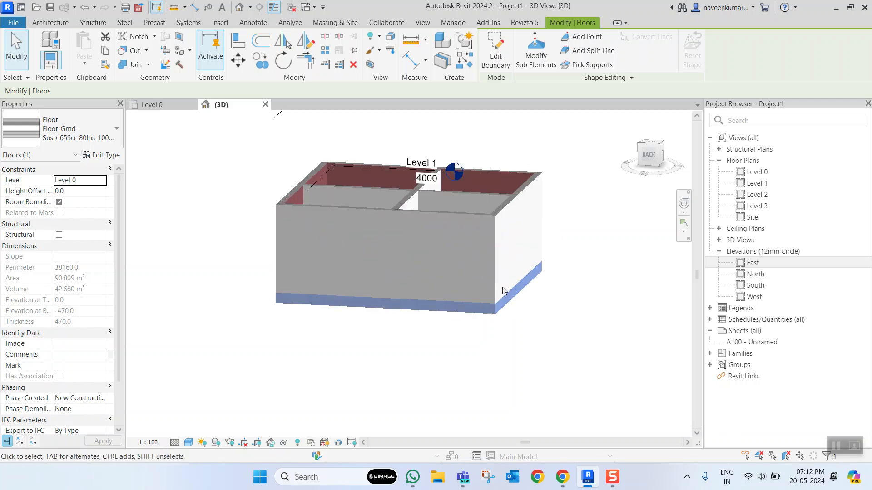
scroll(494, 285, down, 3)
shift+middle_drag(494, 284, 448, 283)
scroll(383, 311, down, 4)
shift+middle_drag(383, 299, 456, 318)
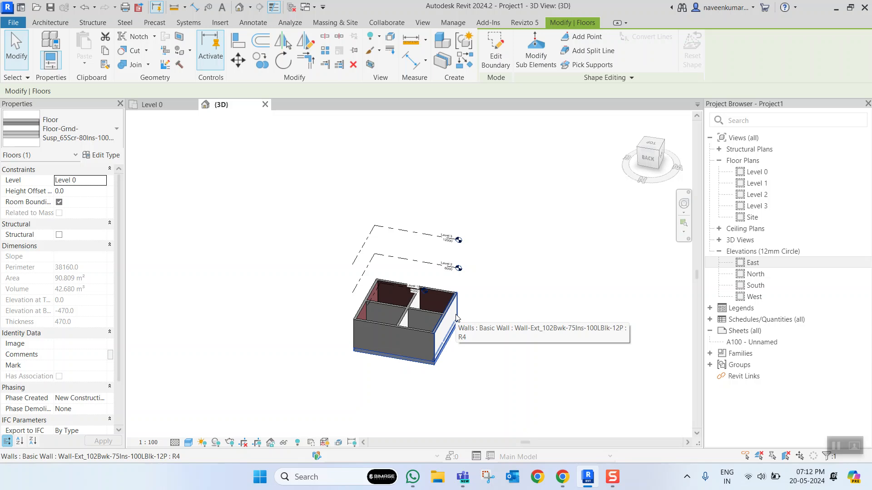
click(499, 307)
scroll(383, 367, up, 2)
scroll(382, 369, down, 3)
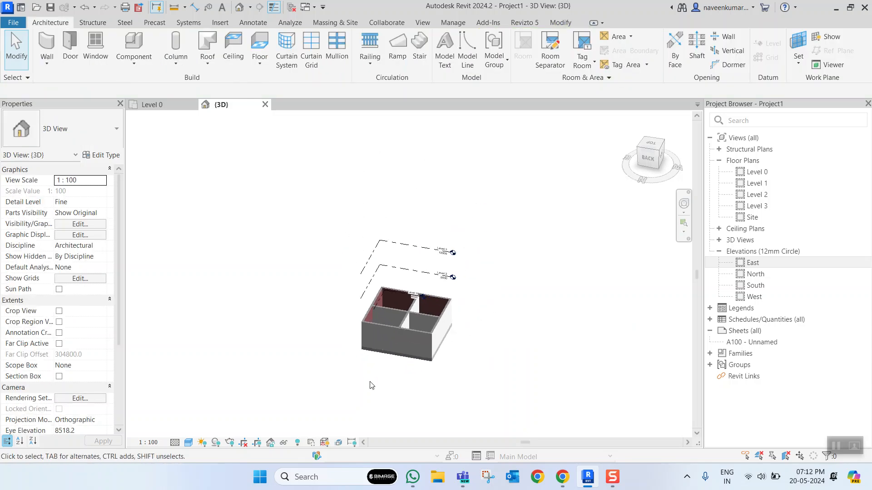
- Select the Level 0 floor and inspect it from the left side against the Level 0 and Level 1 lines
scroll(386, 359, up, 5)
click(450, 354)
scroll(519, 350, down, 5)
shift+middle_drag(520, 350, 433, 308)
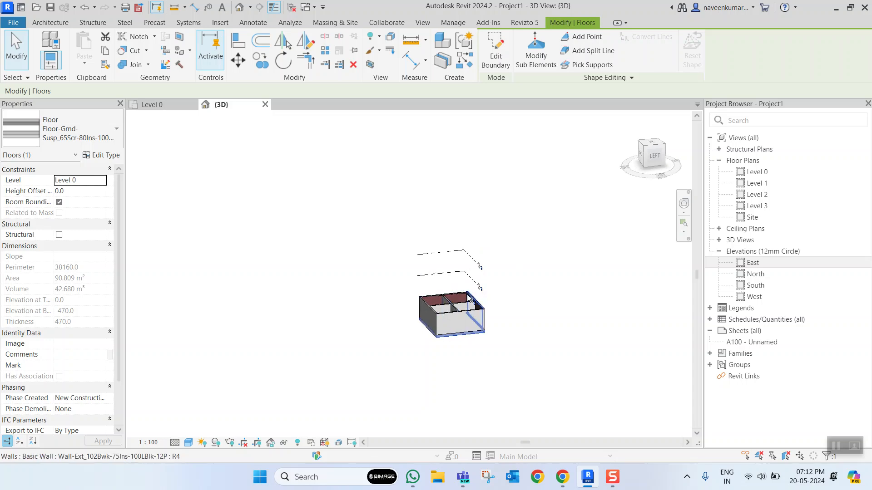
scroll(462, 315, up, 5)
scroll(454, 295, down, 4)
scroll(459, 301, up, 4)
scroll(455, 301, down, 4)
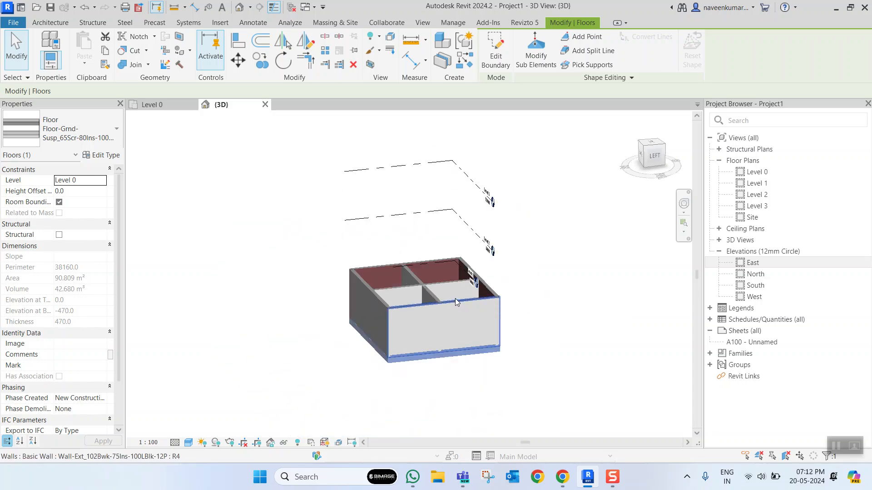
click(650, 161)
scroll(495, 254, up, 2)
scroll(511, 228, down, 3)
scroll(504, 218, up, 4)
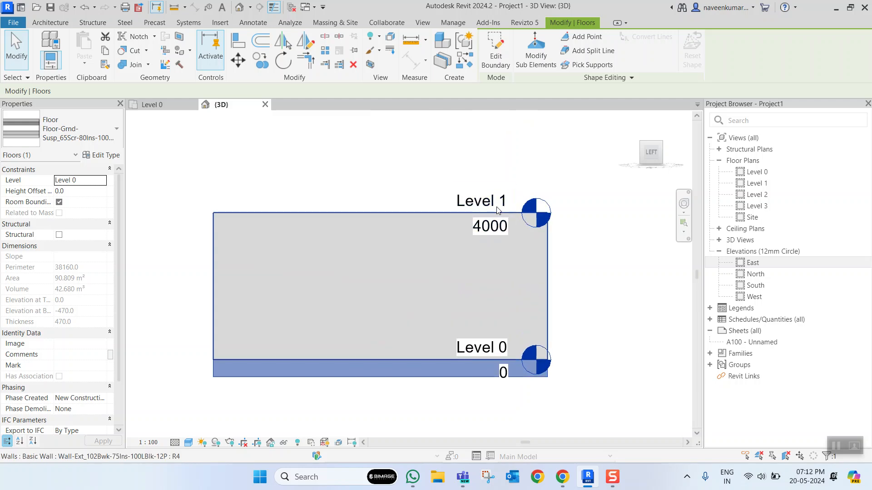
scroll(497, 210, down, 2)
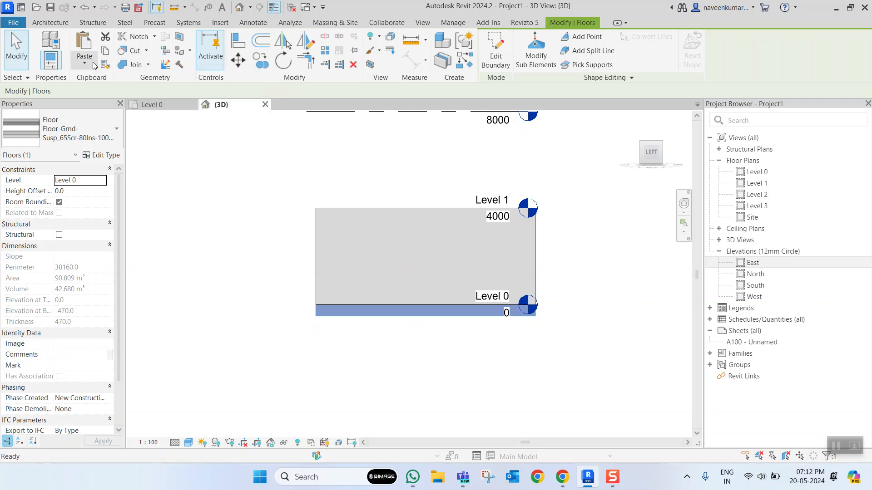
- Paste a copy of the Level 0 floor aligned to Level 1
click(84, 63)
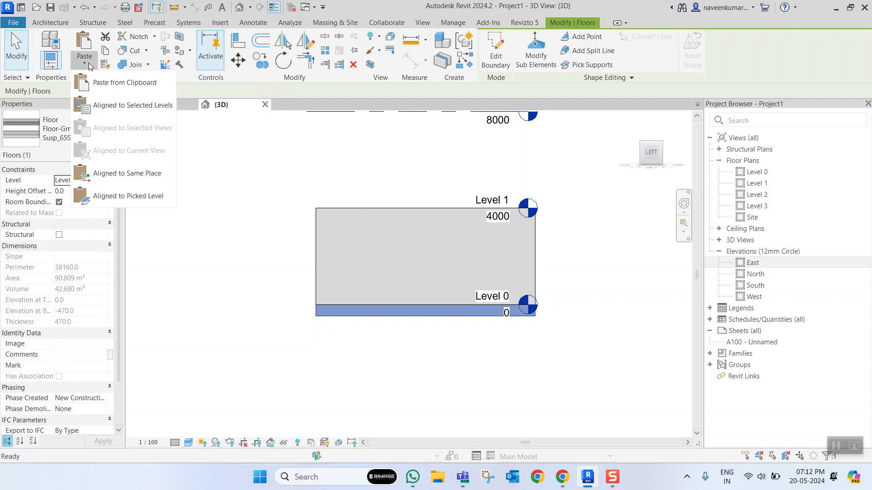
click(133, 105)
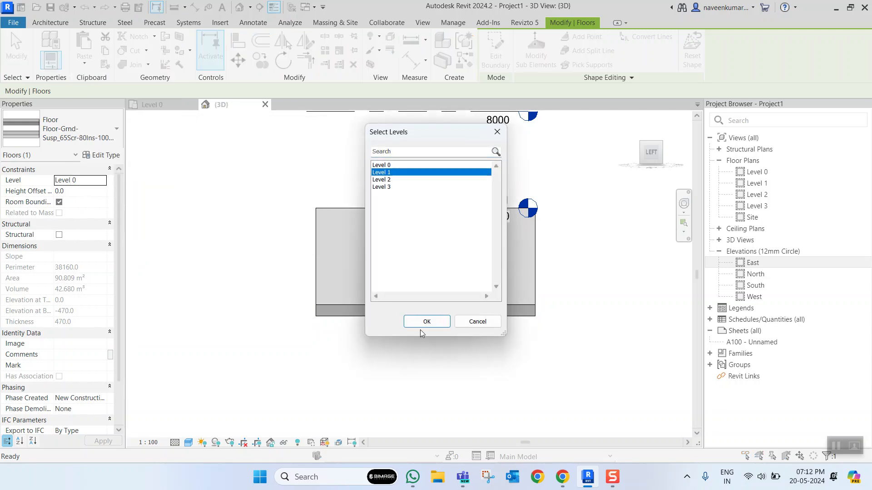
click(427, 322)
scroll(393, 210, up, 3)
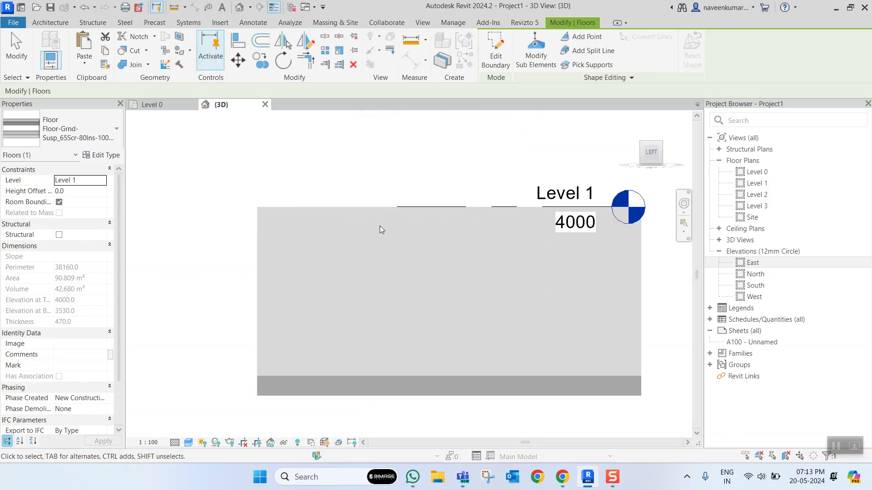
- Select the pasted Level 1 floor and examine how it meets the wall tops in 3D
key(Escape)
click(338, 205)
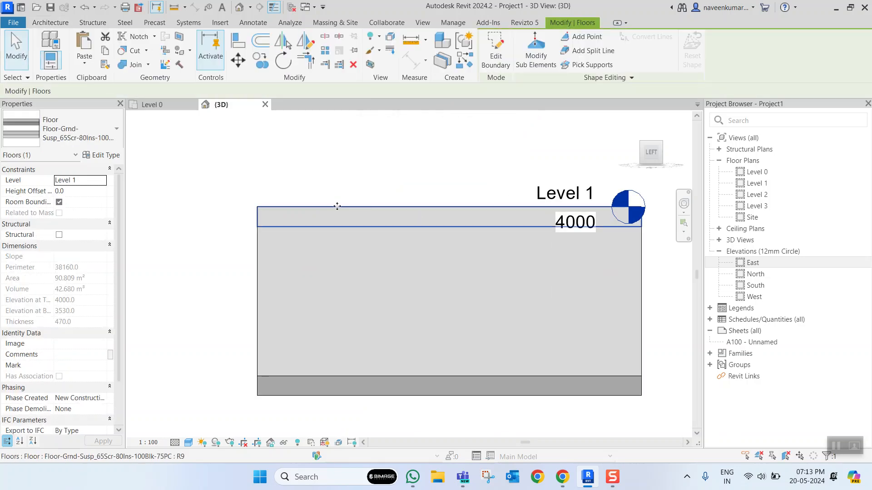
click(405, 190)
shift+middle_drag(407, 186, 346, 320)
click(359, 328)
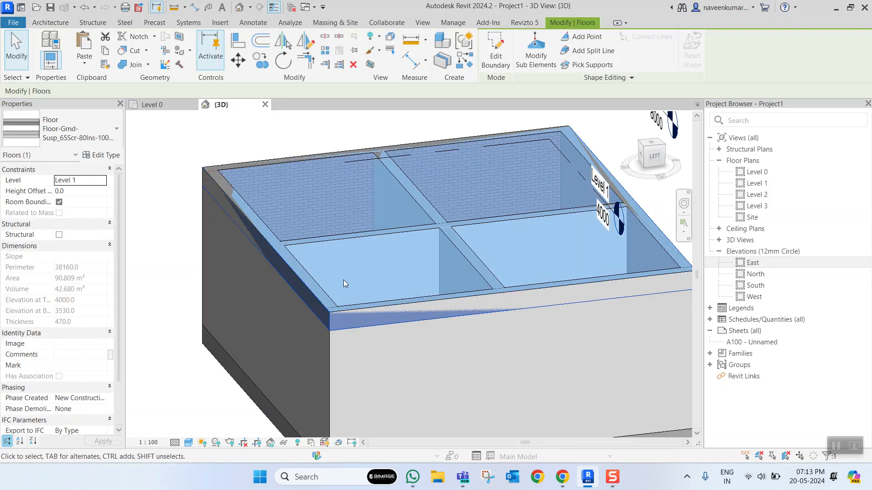
scroll(347, 287, down, 3)
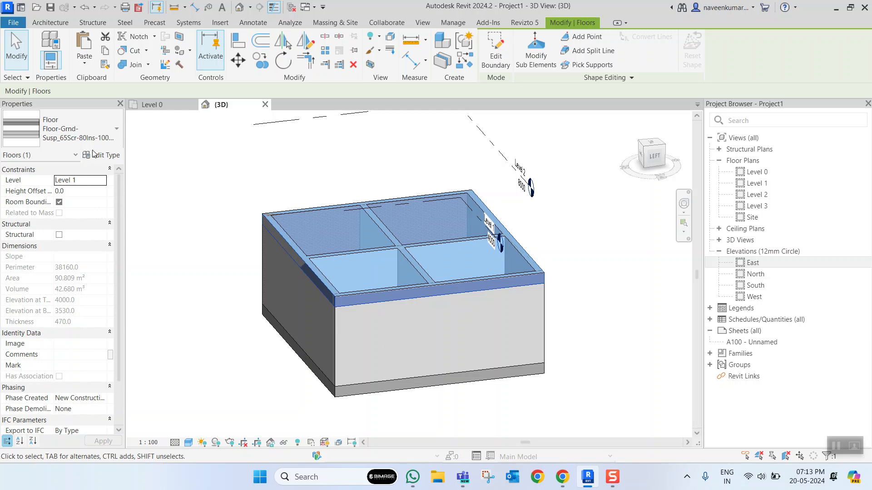
scroll(405, 331, up, 4)
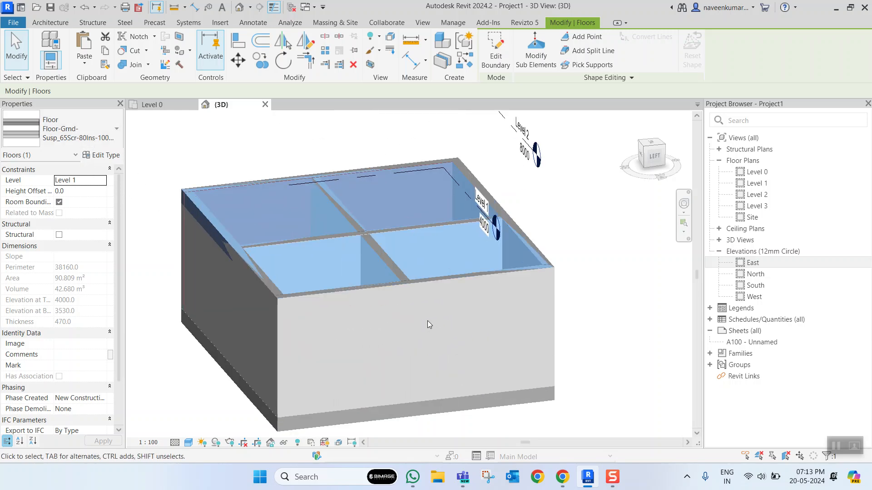
scroll(428, 322, down, 4)
shift+middle_drag(428, 323, 408, 279)
scroll(408, 279, up, 4)
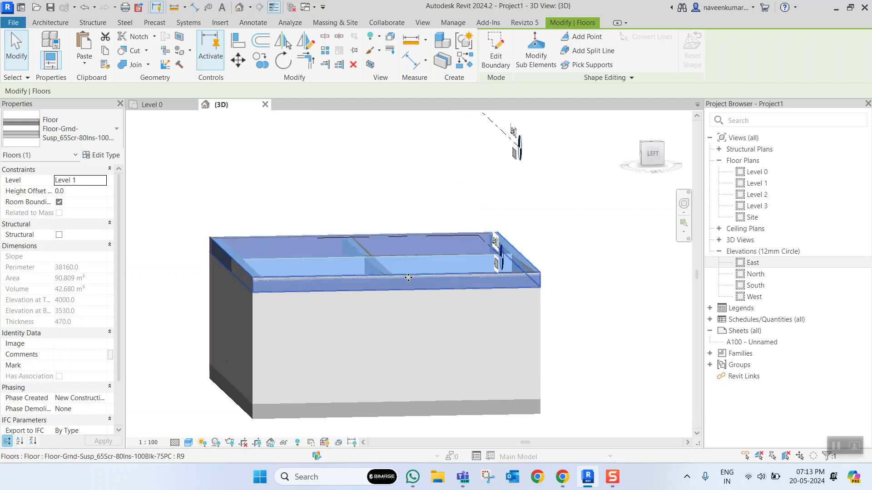
scroll(253, 293, up, 3)
scroll(227, 253, down, 4)
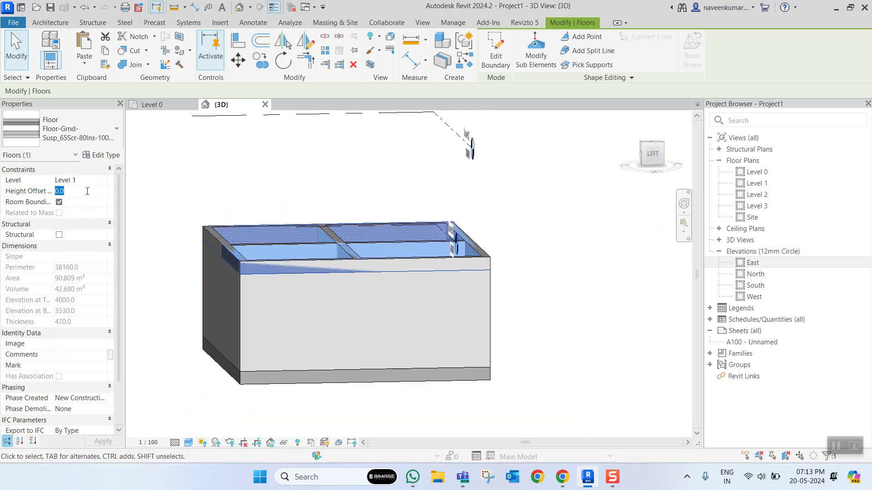
- Set the Level 1 floor's height offset from its level to 250
key(Return)
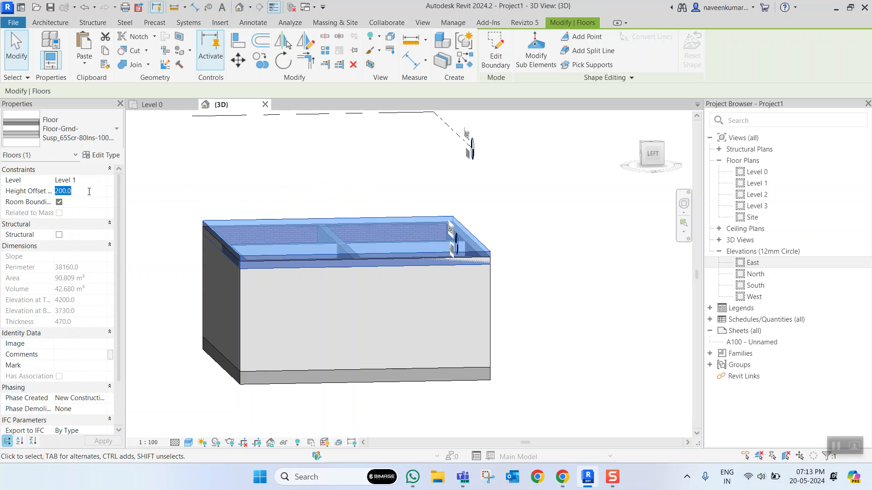
click(298, 181)
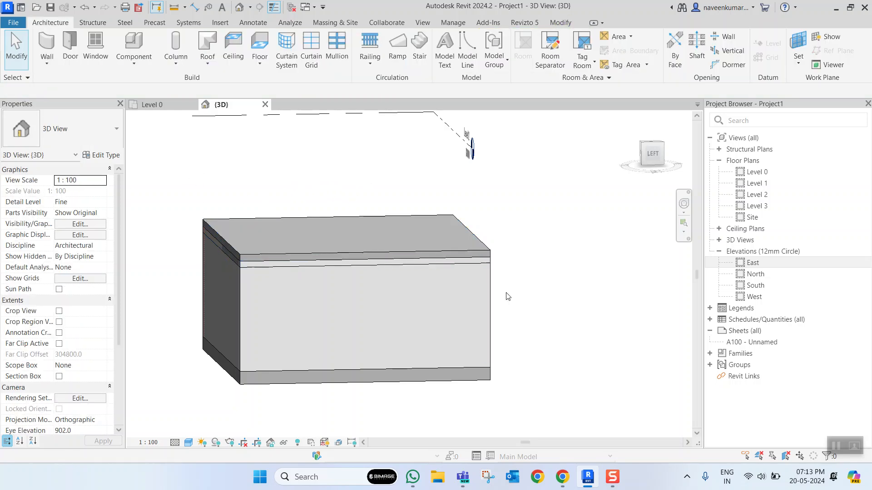
scroll(470, 247, up, 5)
scroll(540, 294, down, 3)
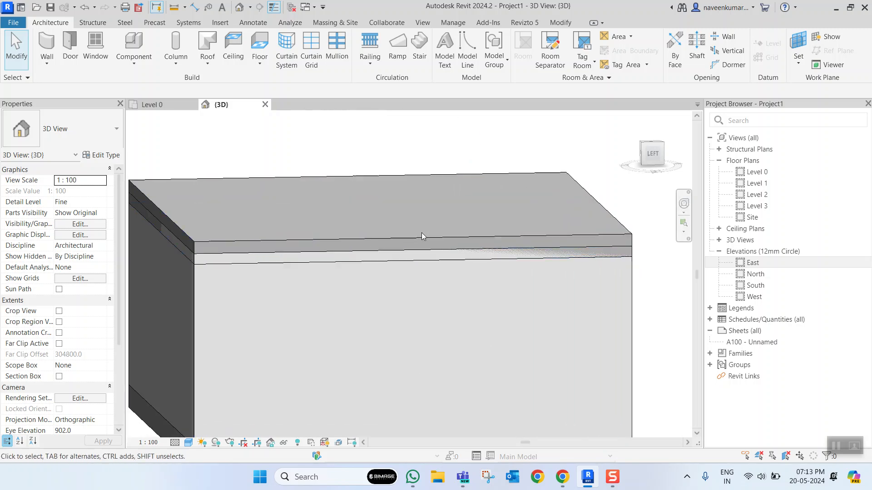
- Review the Level 1 floor's type properties, close them without changes, and check its instance constraints
click(421, 232)
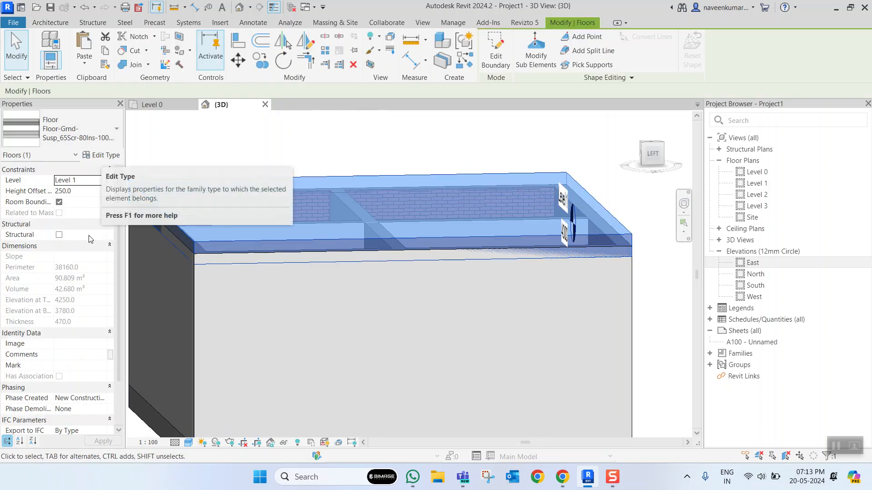
scroll(99, 239, down, 2)
click(101, 155)
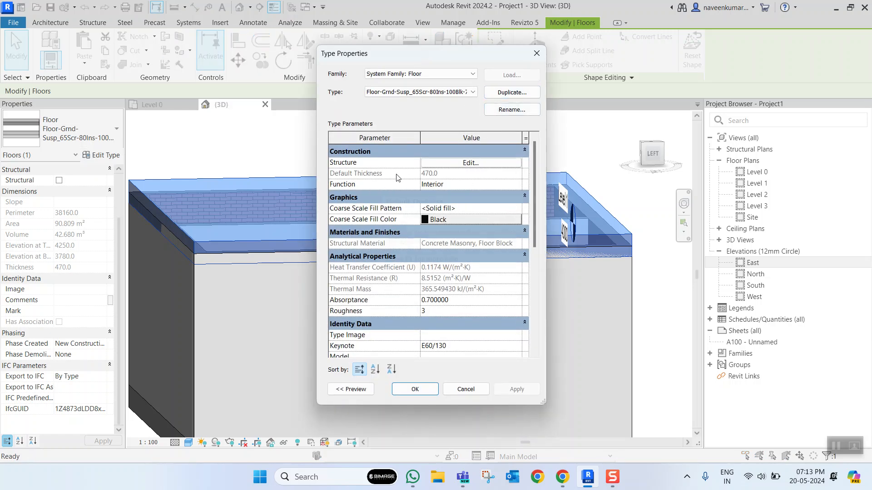
click(459, 390)
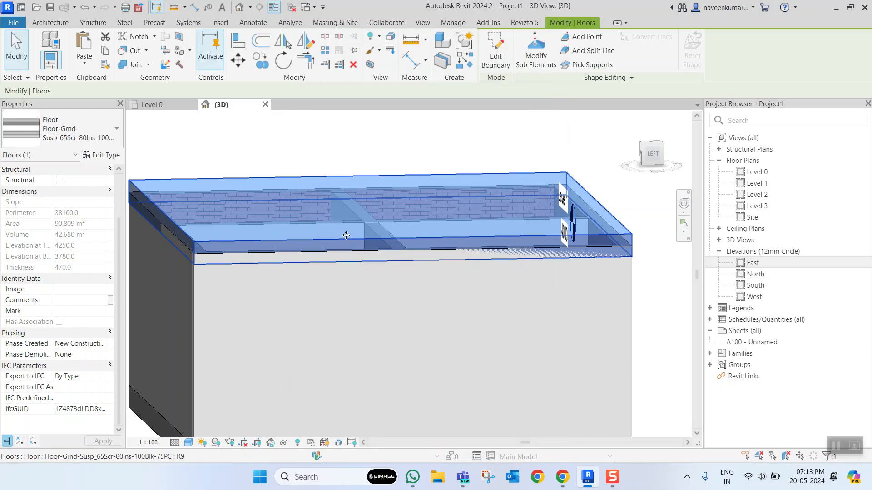
click(235, 166)
click(237, 178)
scroll(91, 259, up, 2)
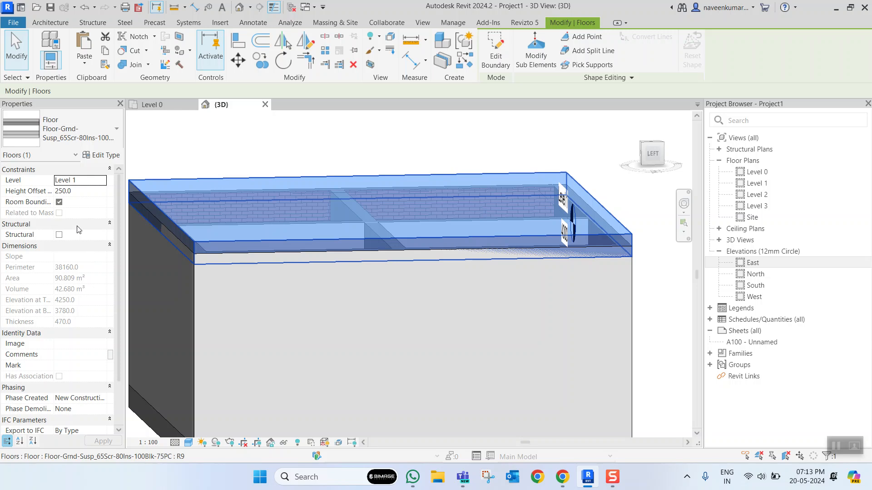
- Set the Level 1 floor's height offset from its level to 470
click(90, 192)
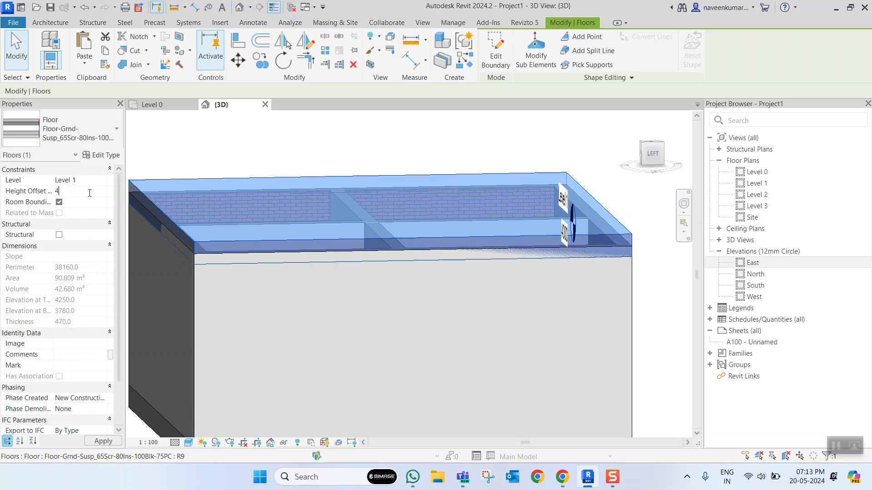
click(230, 162)
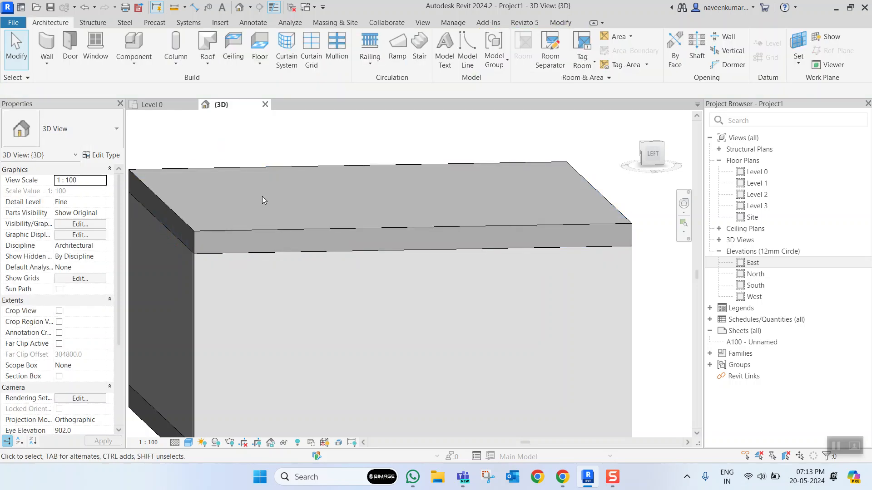
scroll(283, 212, down, 3)
- Select the raised Level 1 floor and examine how it sits on the walls from several sides and in the front view
click(316, 230)
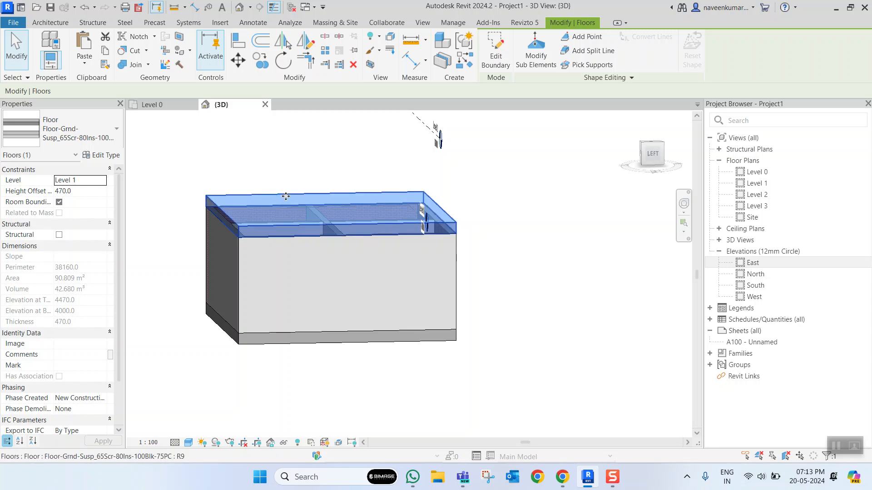
shift+middle_drag(318, 235, 413, 305)
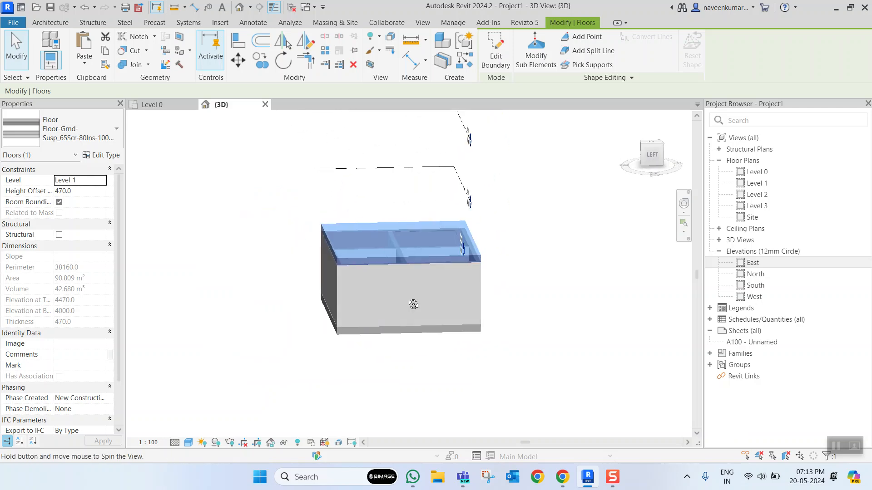
click(517, 247)
click(393, 337)
shift+middle_drag(393, 336, 301, 263)
click(400, 256)
scroll(399, 256, down, 3)
shift+middle_drag(480, 275, 545, 235)
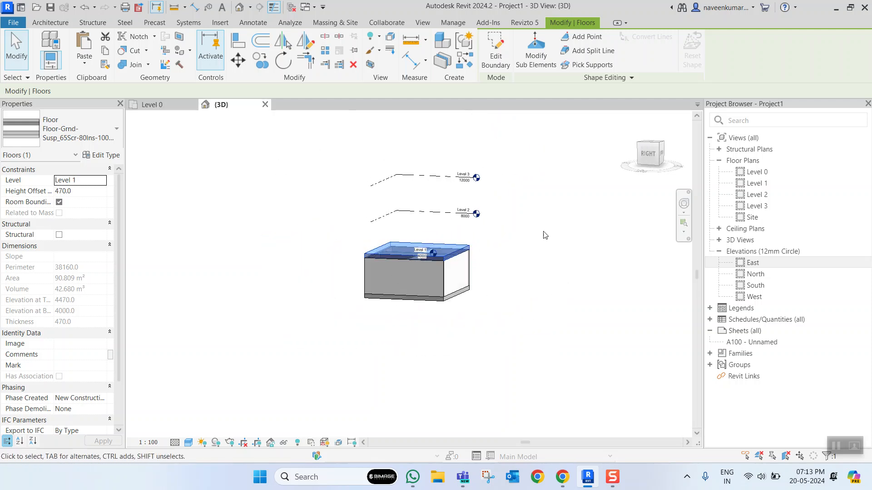
click(645, 162)
click(630, 119)
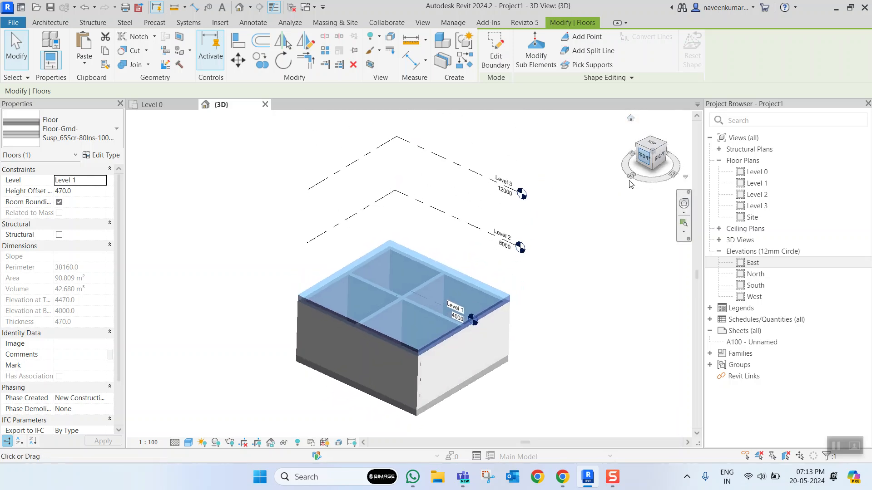
click(630, 181)
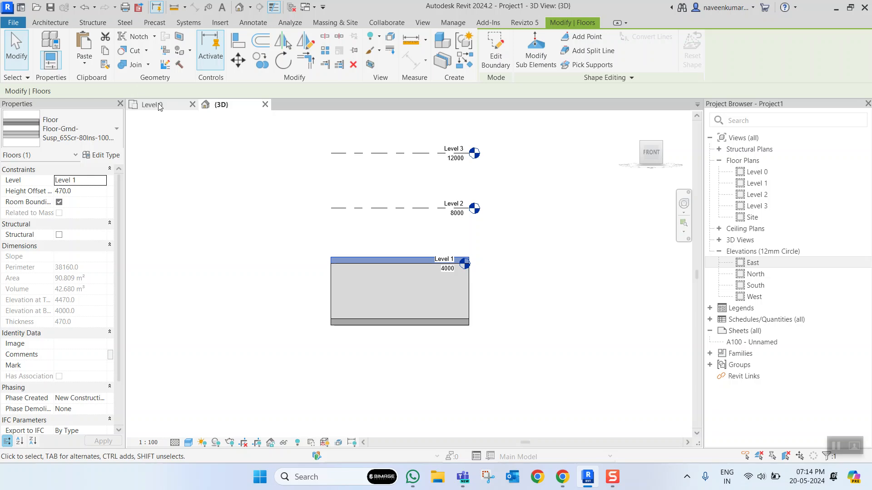
- In the Level 0 plan, place four Doors_ExtDbl_Flush 1810x2110mm doors, two in the south exterior wall and two in the north exterior wall
click(159, 107)
scroll(479, 272, down, 2)
scroll(450, 262, up, 3)
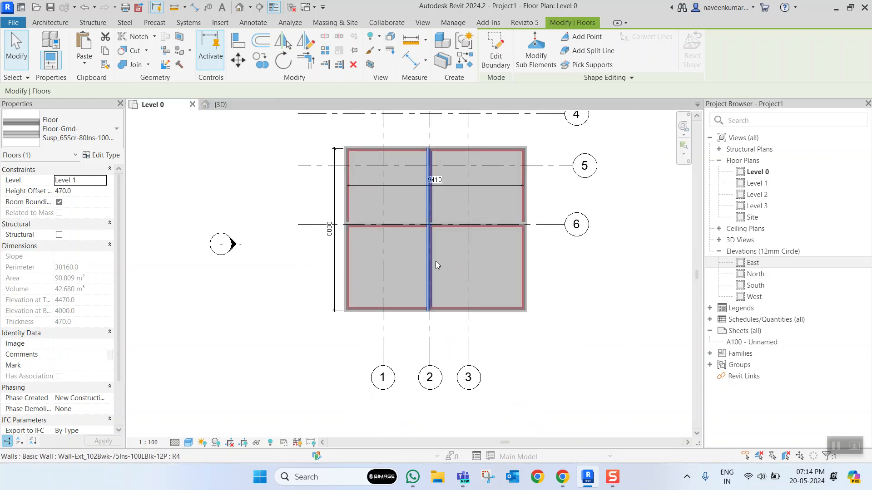
scroll(435, 261, down, 1)
scroll(443, 277, up, 3)
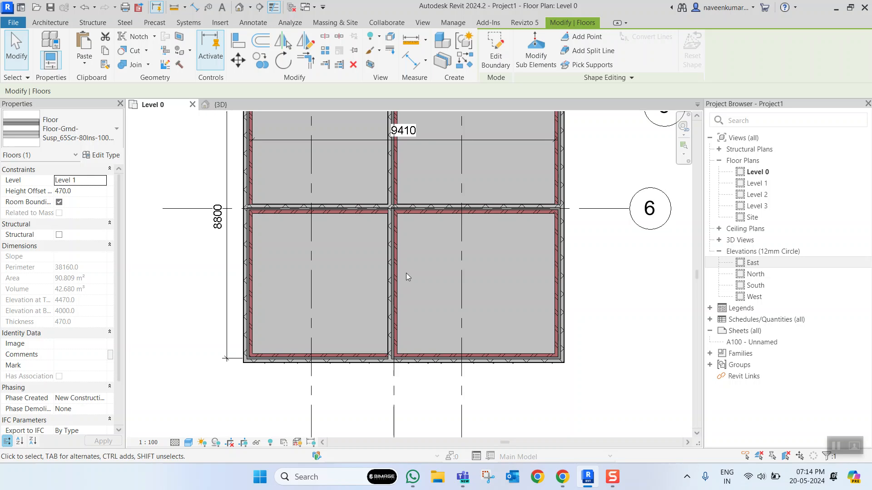
scroll(405, 276, down, 2)
scroll(363, 318, up, 3)
click(52, 24)
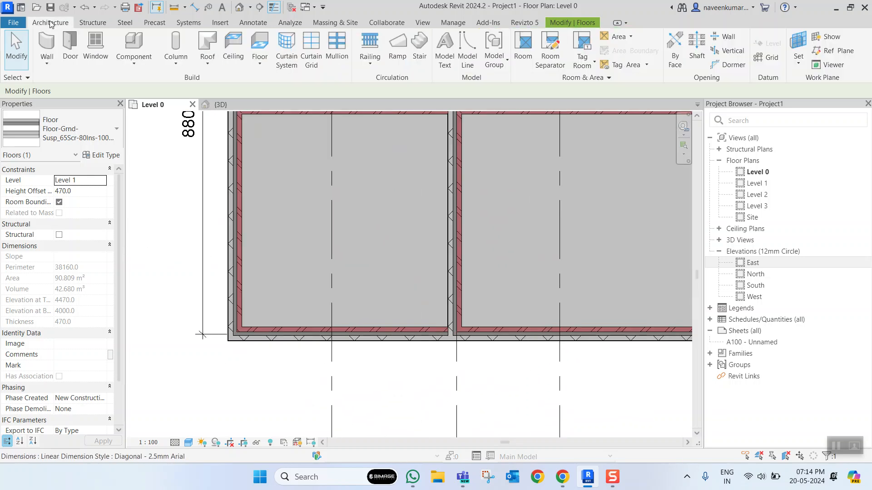
scroll(420, 212, down, 3)
scroll(409, 224, up, 1)
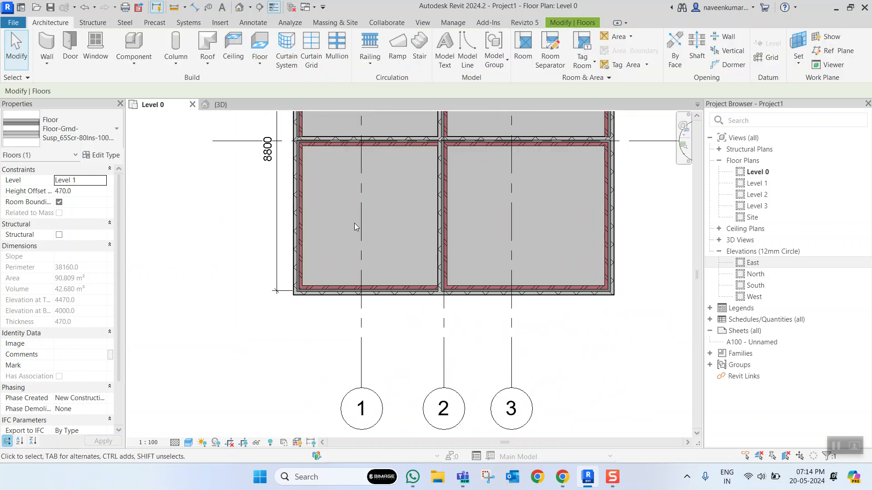
click(68, 50)
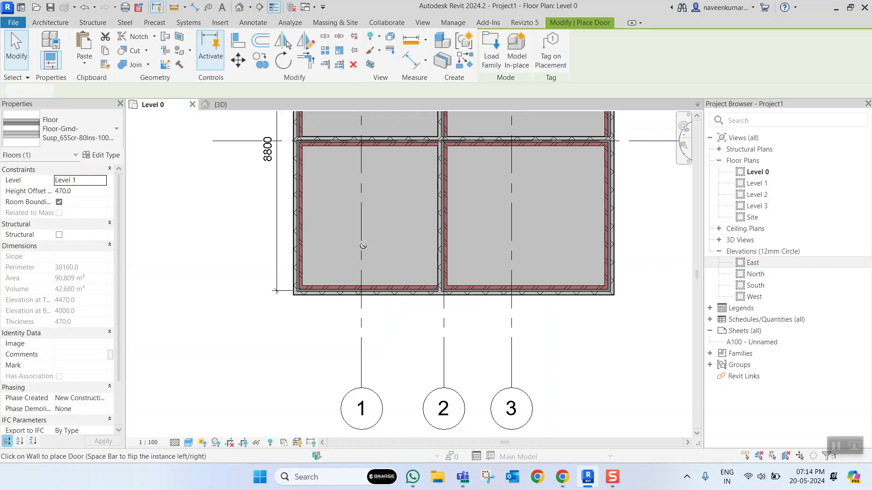
click(371, 285)
click(529, 279)
scroll(408, 317, down, 2)
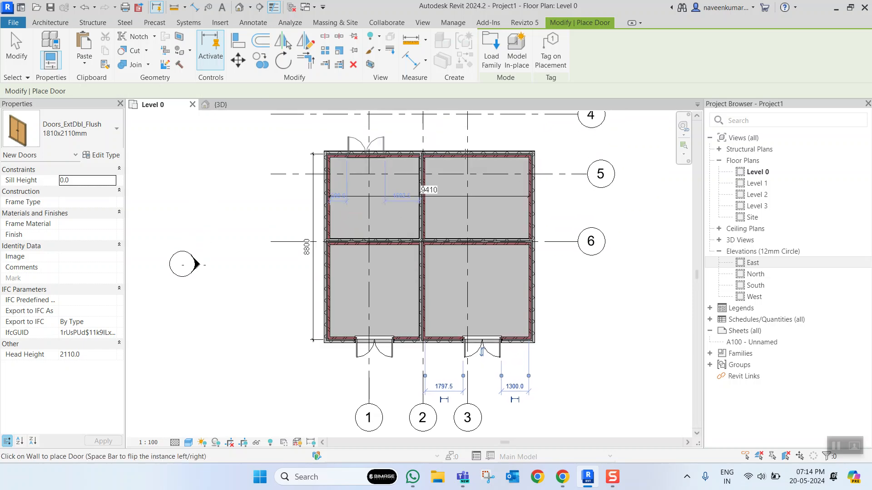
click(366, 154)
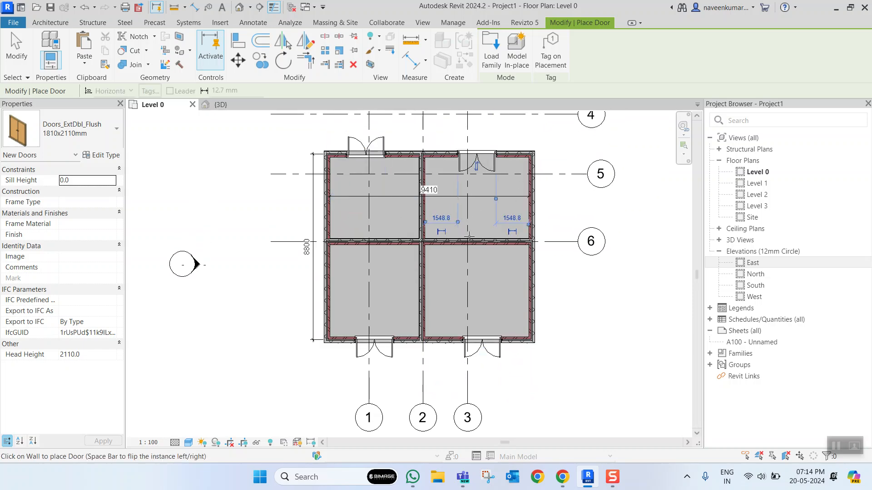
key(Escape)
key(Escape)
- Change both north wall doors to the Doors_IntSgl 910x2110mm type
scroll(456, 259, down, 5)
scroll(442, 266, up, 4)
scroll(442, 269, up, 2)
scroll(422, 255, down, 3)
scroll(386, 228, up, 4)
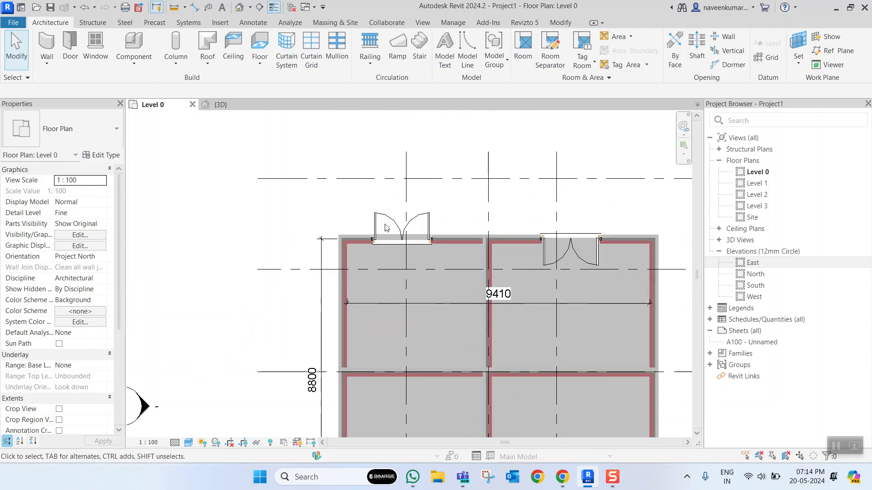
click(387, 228)
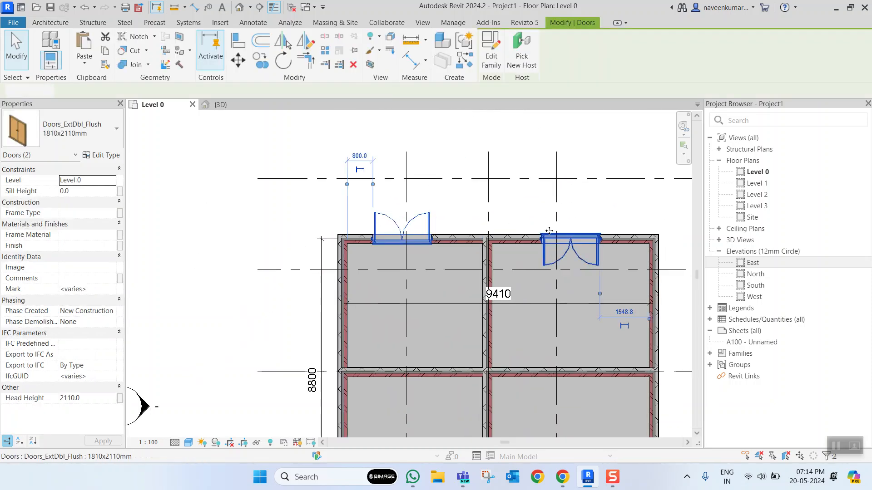
click(50, 129)
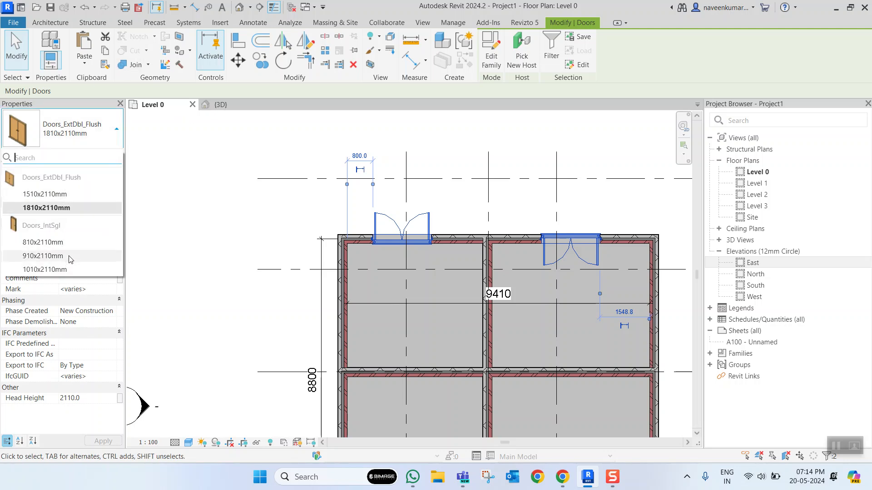
click(44, 256)
click(454, 201)
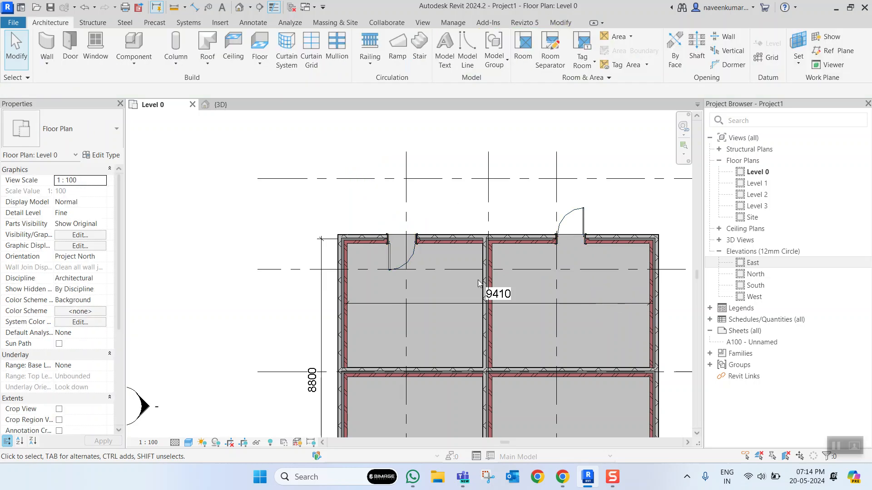
- Flip the facing of the north wall door near grid 1 so that it swings outward
scroll(454, 227, up, 2)
scroll(481, 253, down, 2)
scroll(404, 259, up, 2)
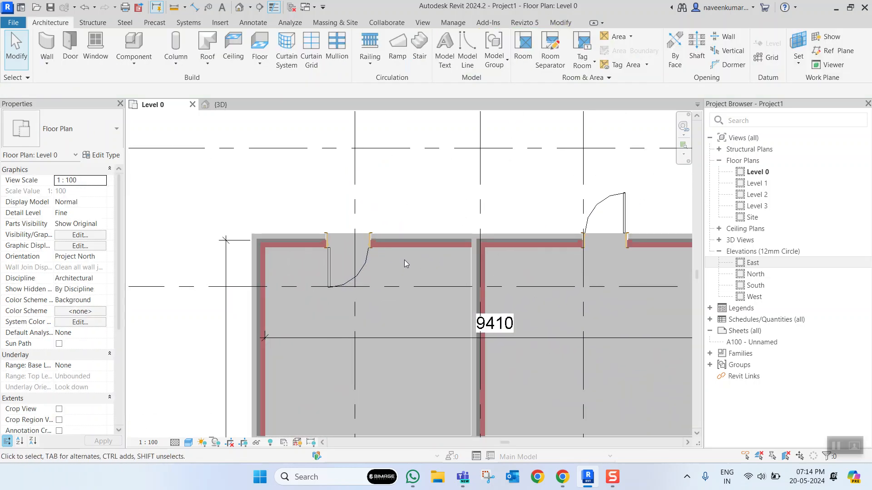
click(361, 270)
scroll(354, 271, down, 3)
scroll(342, 271, up, 4)
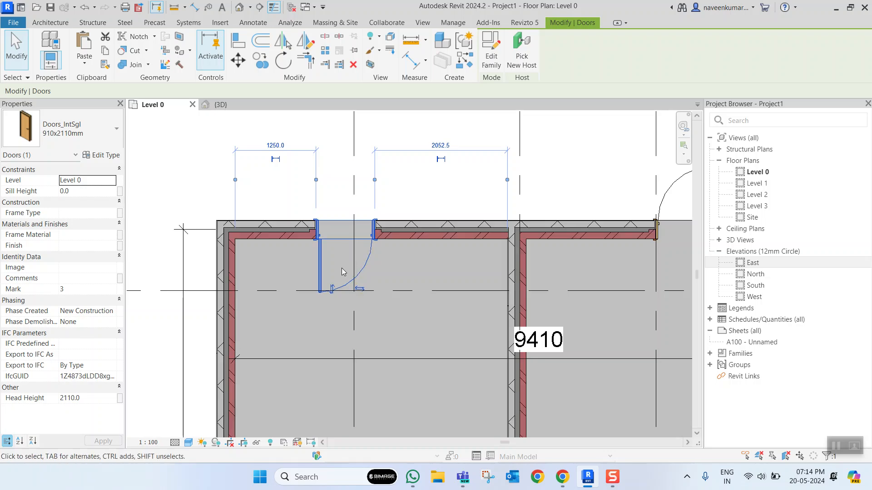
click(332, 290)
scroll(363, 227, down, 3)
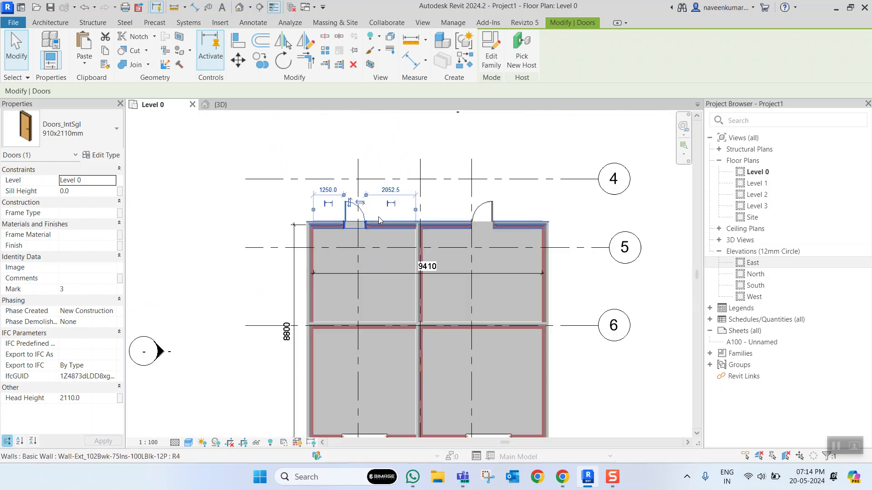
click(546, 199)
- Place four Windows_Sgl_Plain 910x910mm windows with a 1200 sill height, two in the west wall and two in the east wall
scroll(546, 199, up, 3)
scroll(452, 227, down, 3)
scroll(311, 395, up, 3)
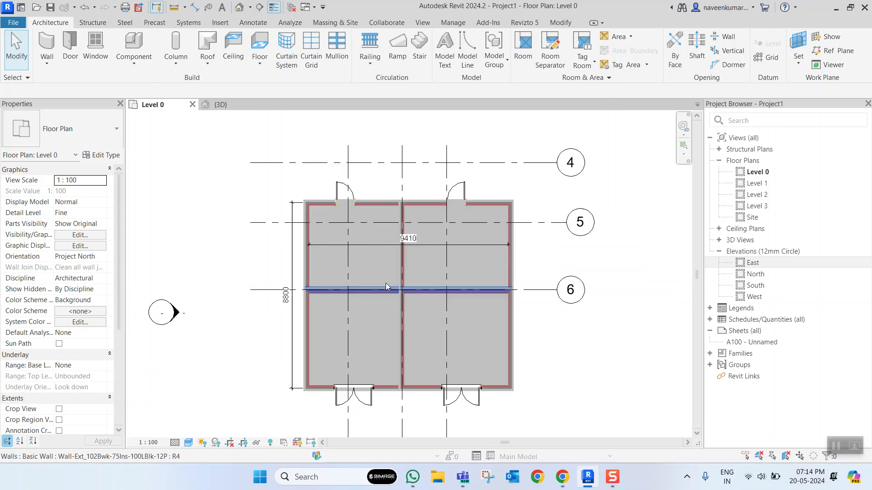
scroll(281, 318, up, 3)
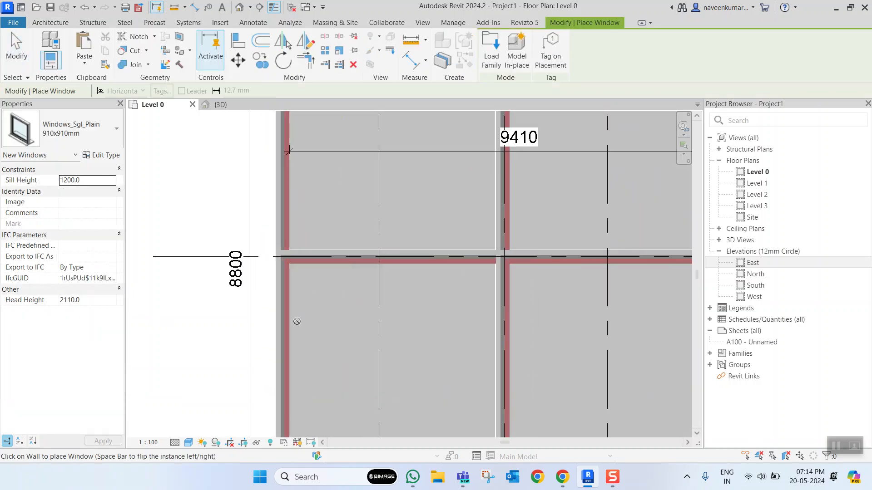
scroll(296, 251, down, 3)
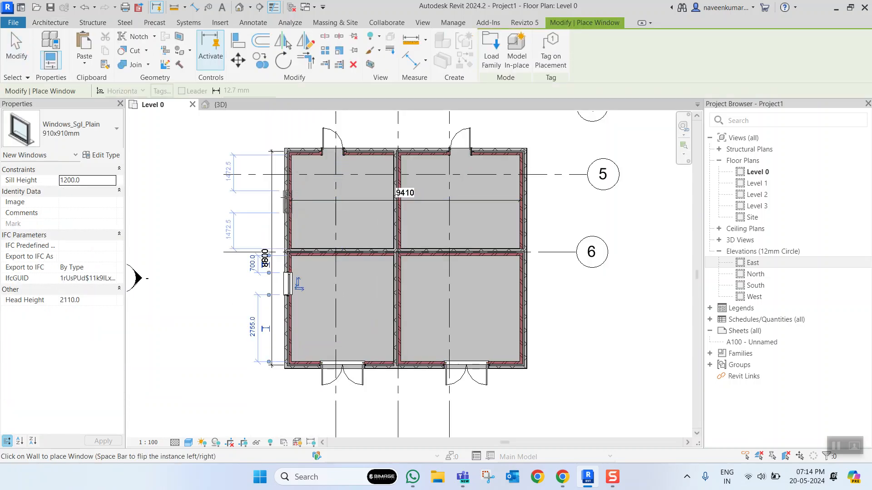
click(288, 284)
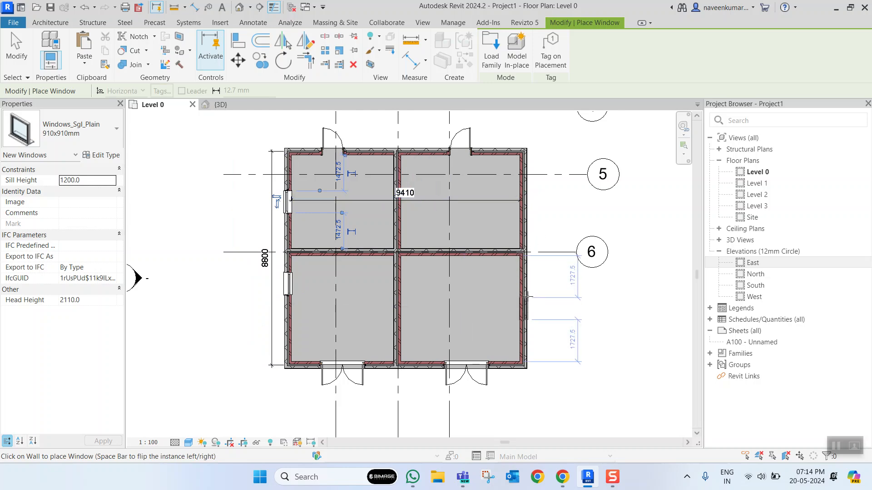
click(526, 304)
click(525, 199)
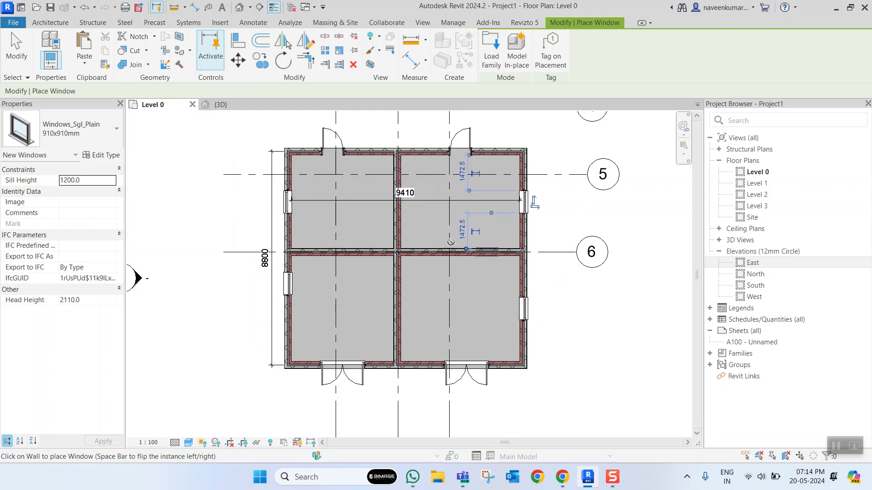
key(Escape)
key(Escape)
- Select the southwest room's window, try flipping its facing, and flip it back
scroll(358, 297, down, 2)
scroll(333, 308, up, 8)
click(334, 308)
scroll(334, 307, down, 5)
scroll(320, 300, up, 7)
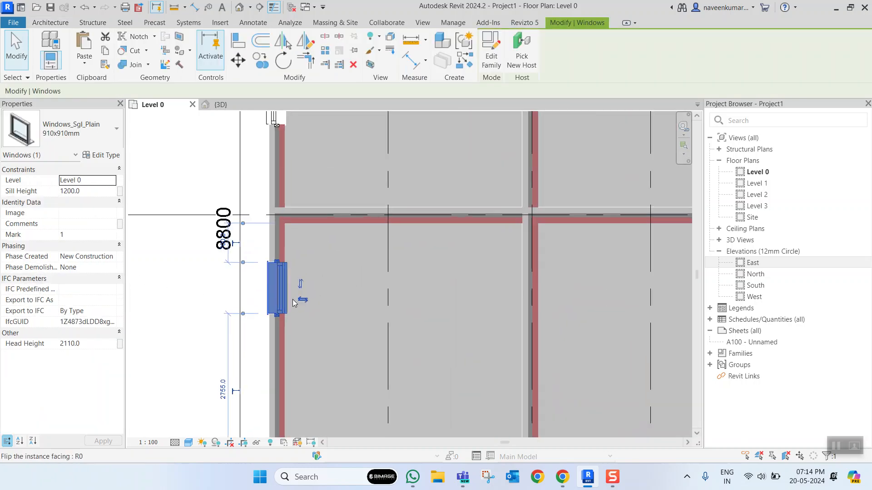
click(319, 300)
click(200, 300)
- Isolate the selected window in a 3D section box and inspect its frame and sill in the wall
scroll(364, 275, down, 6)
scroll(336, 265, up, 4)
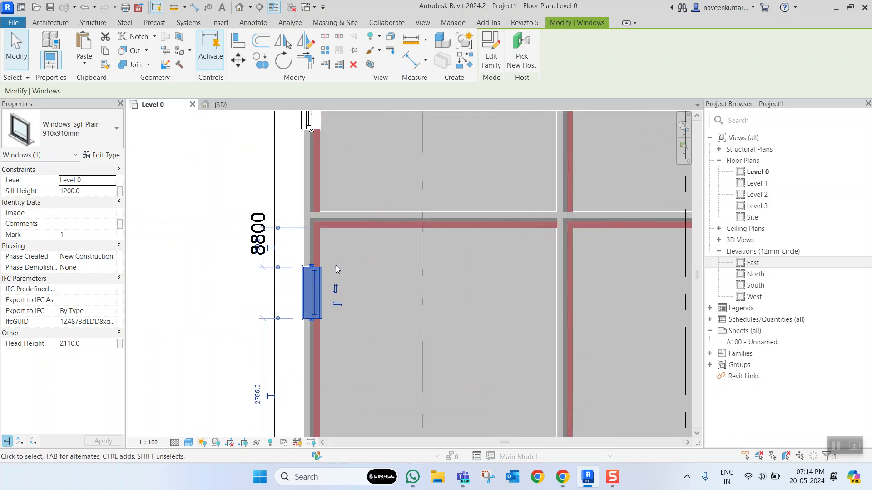
scroll(317, 119, down, 2)
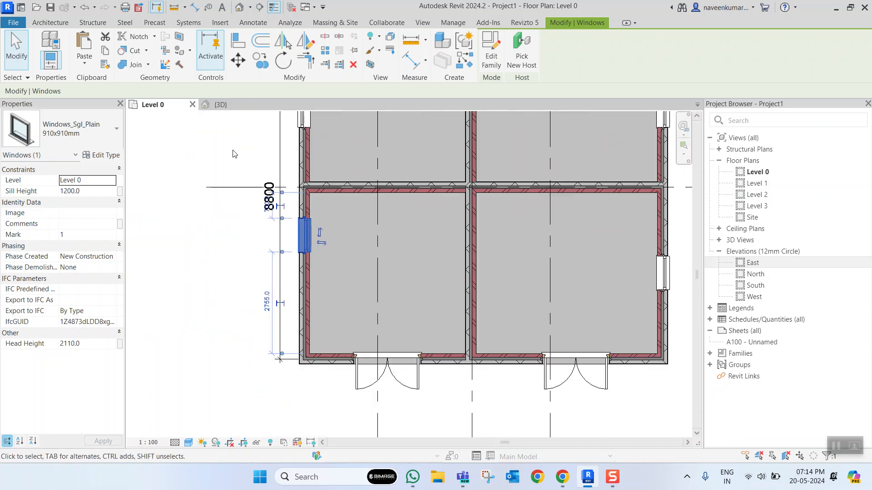
click(369, 65)
shift+middle_drag(510, 278, 422, 303)
scroll(422, 301, up, 2)
key(Escape)
scroll(401, 289, down, 5)
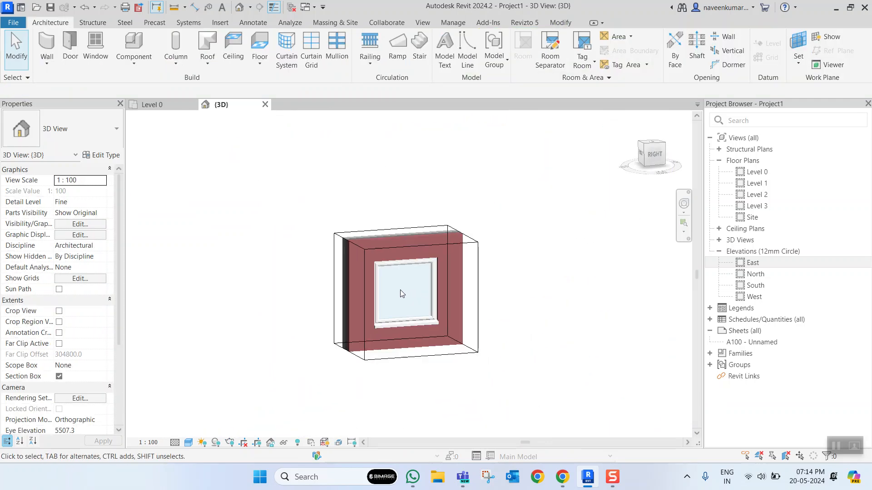
scroll(394, 292, up, 6)
click(361, 303)
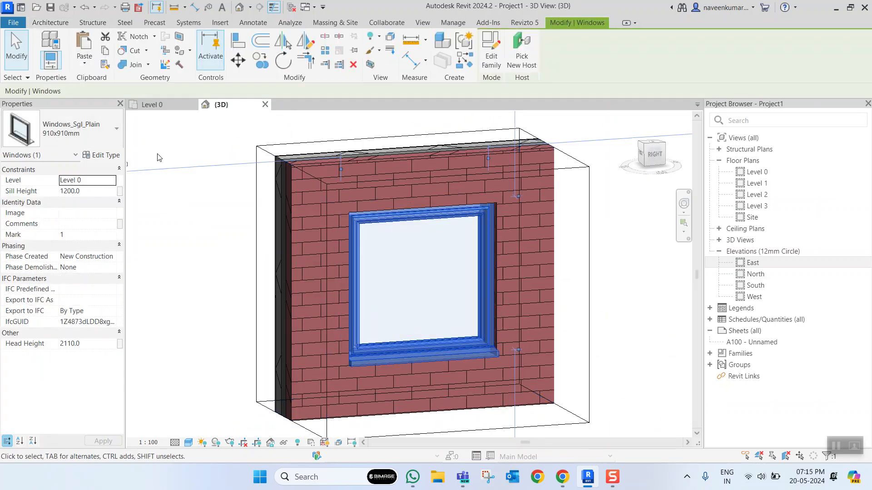
- Turn off the 3D view's section box and view the whole building from its front left corner
key(Escape)
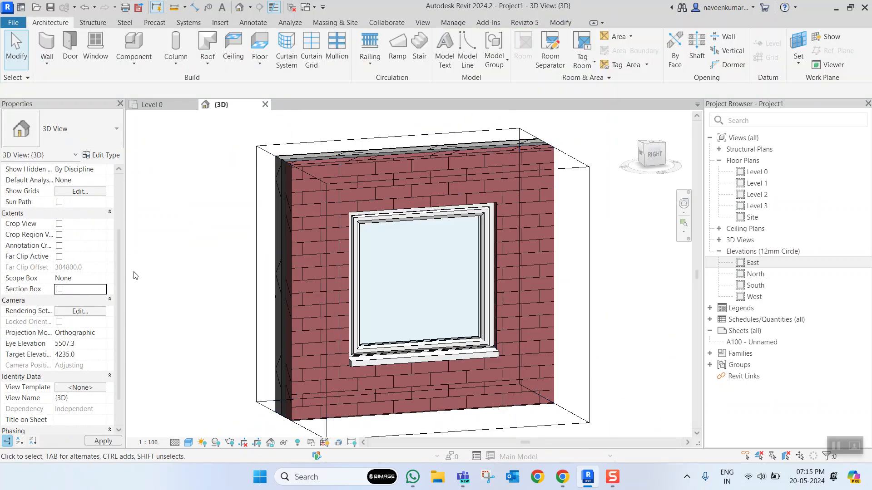
scroll(402, 274, down, 8)
scroll(380, 285, up, 2)
shift+middle_drag(507, 315, 480, 267)
scroll(480, 267, up, 6)
scroll(480, 281, down, 7)
scroll(500, 284, up, 6)
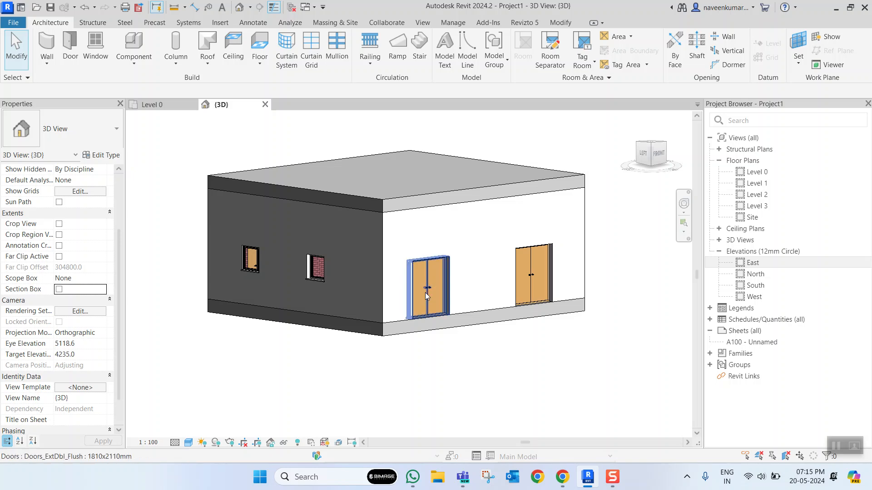
- Select the front wall's double door nearest the front left corner and examine how it sits above the floor
scroll(473, 283, up, 10)
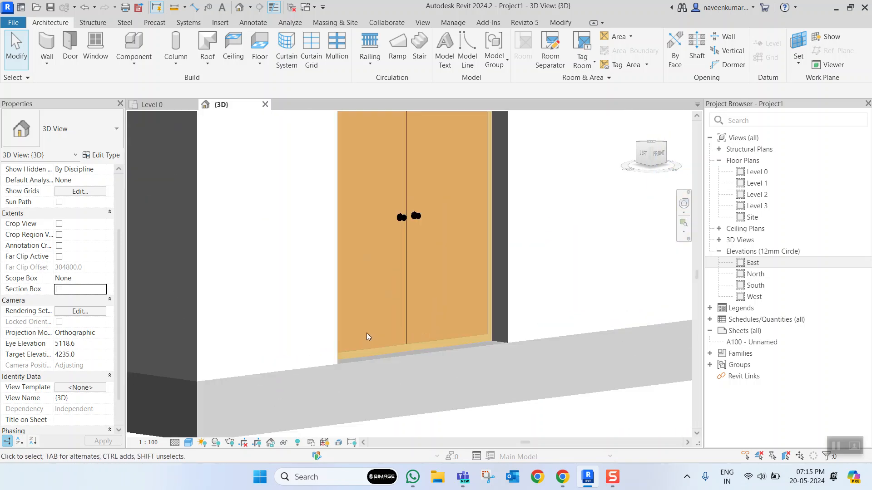
scroll(363, 364, down, 5)
click(434, 305)
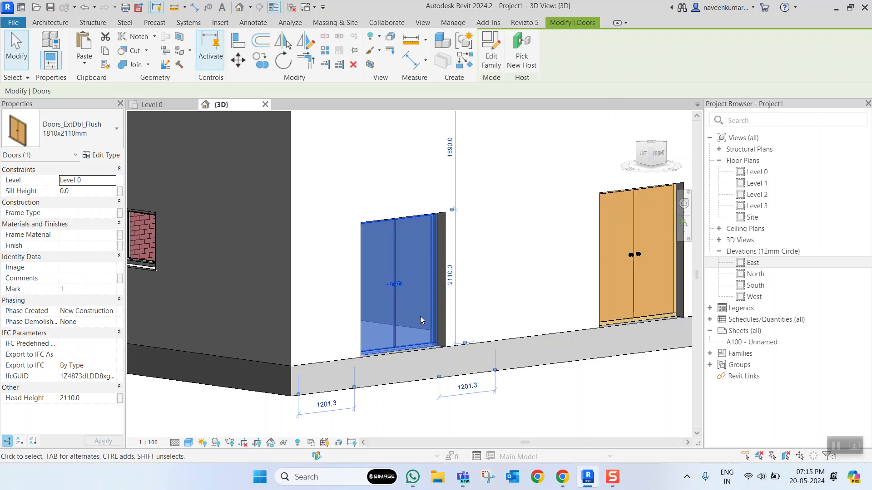
- Inspect the selected double door's threshold against the slab edge, and view the adjoining side wall's windows
scroll(410, 336, up, 3)
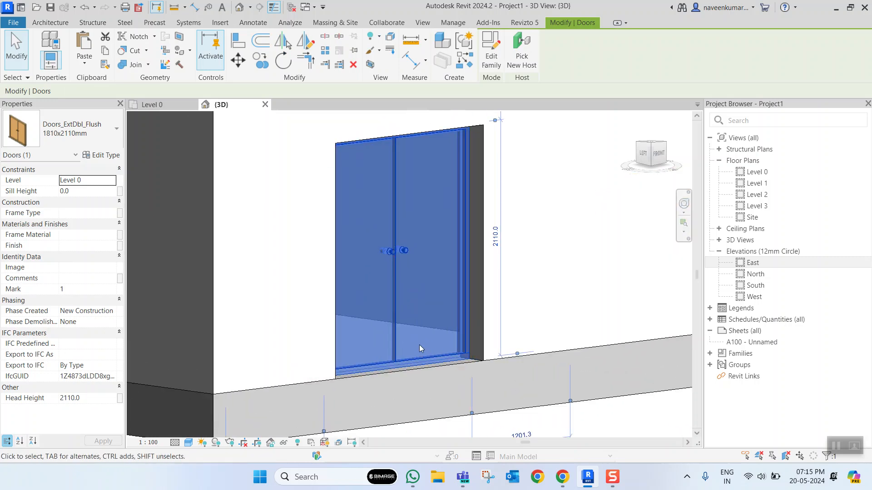
scroll(419, 345, down, 3)
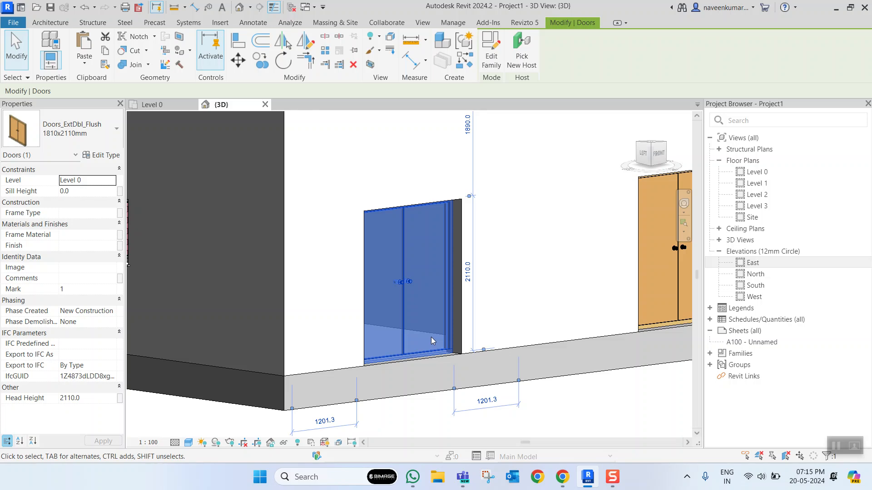
scroll(439, 337, down, 2)
scroll(439, 337, up, 1)
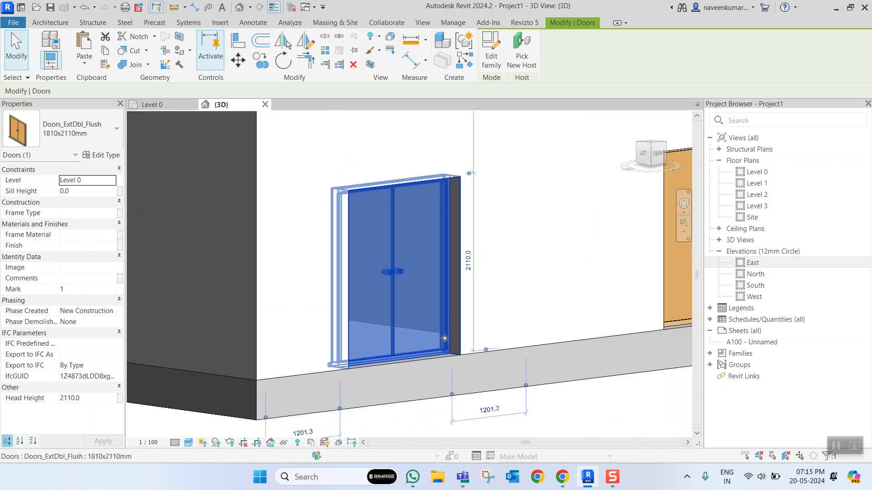
scroll(429, 335, down, 2)
scroll(329, 321, up, 2)
scroll(330, 313, up, 2)
scroll(339, 322, down, 2)
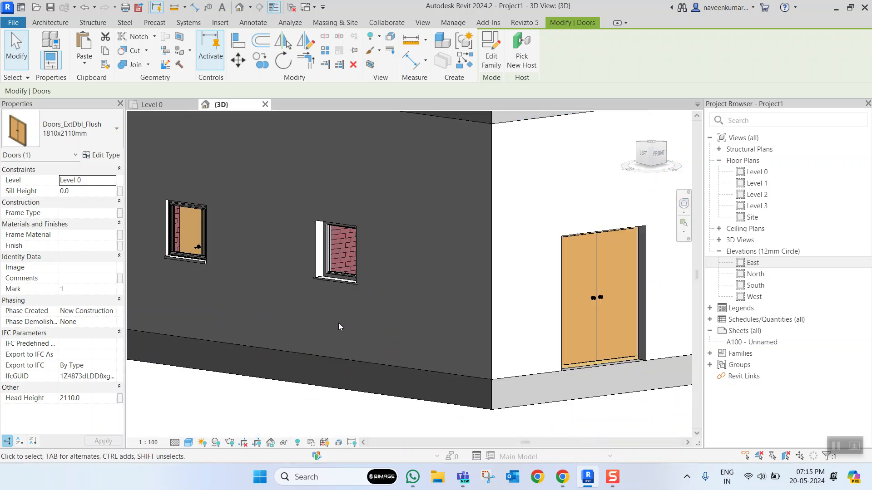
- Inspect the side wall's window nearest the corner and the wall area between its sill and the floor
key(Escape)
scroll(330, 345, up, 3)
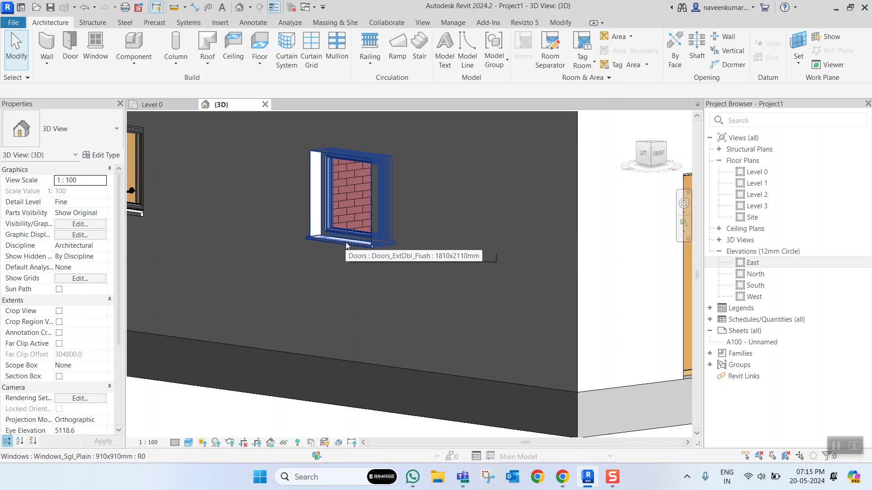
click(341, 244)
click(341, 355)
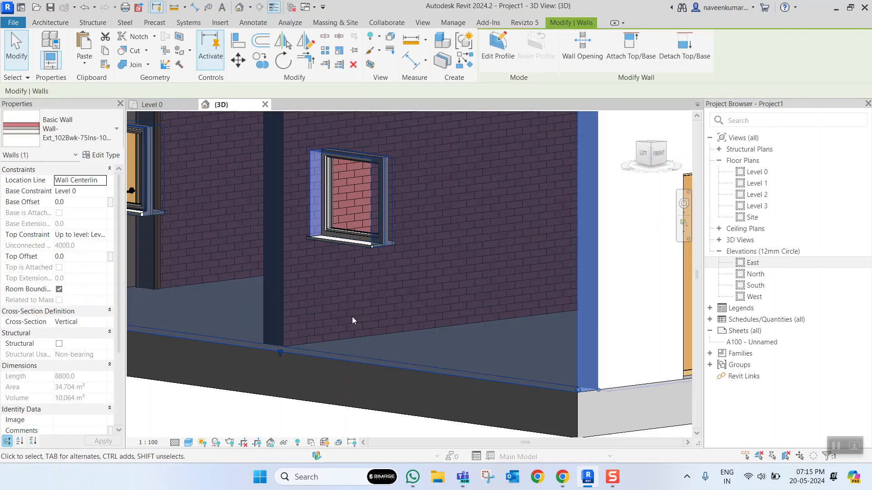
key(Escape)
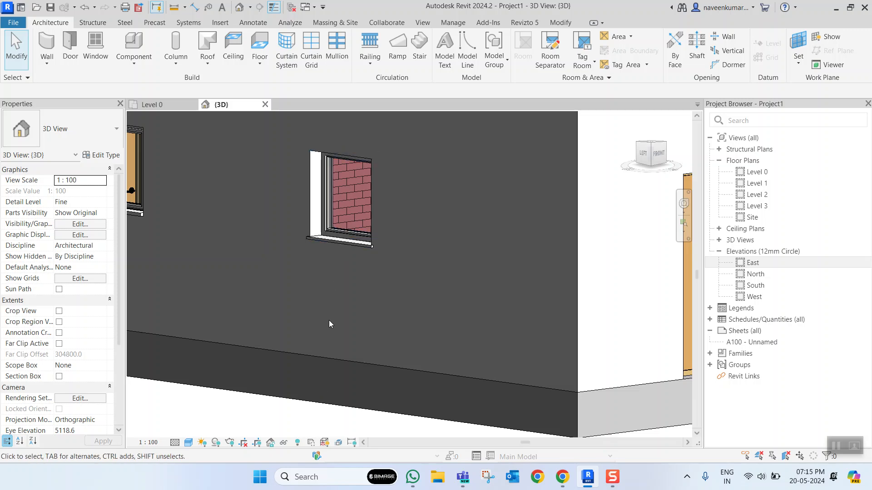
- In the Level 0 plan, draw a north-south building section through the two eastern rooms, looking east
click(152, 104)
scroll(290, 268, down, 3)
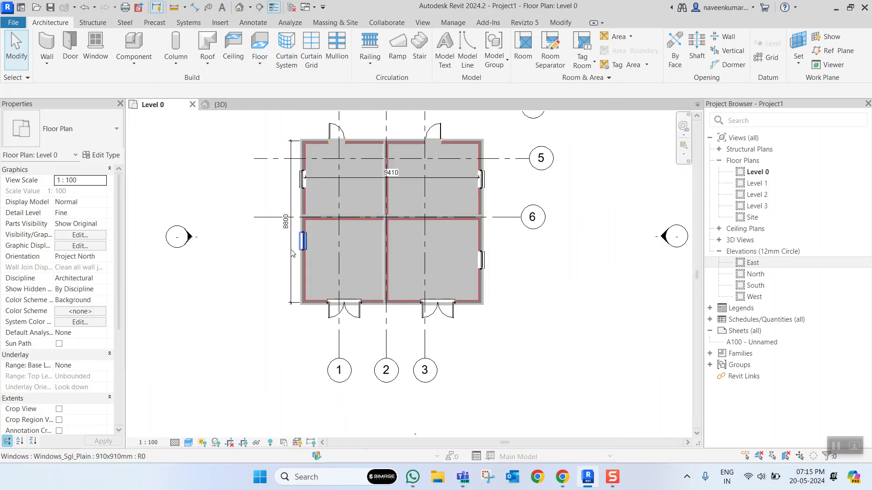
scroll(311, 260, up, 3)
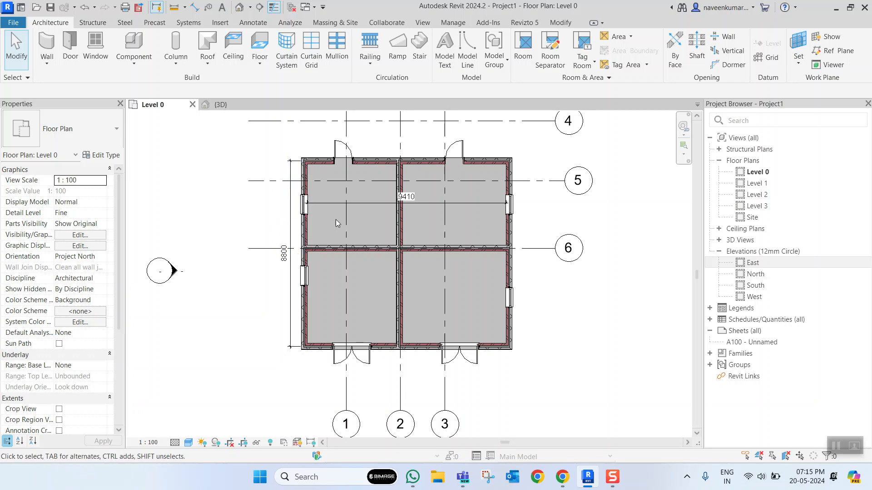
click(260, 8)
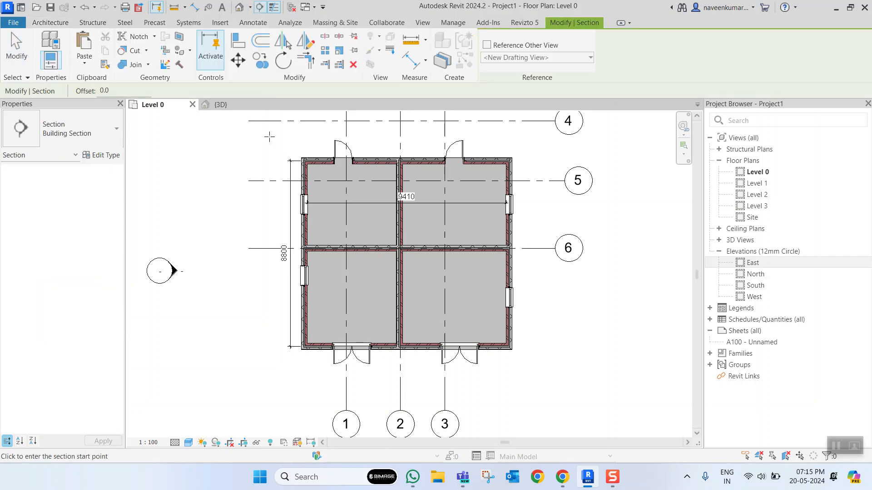
click(493, 146)
click(493, 373)
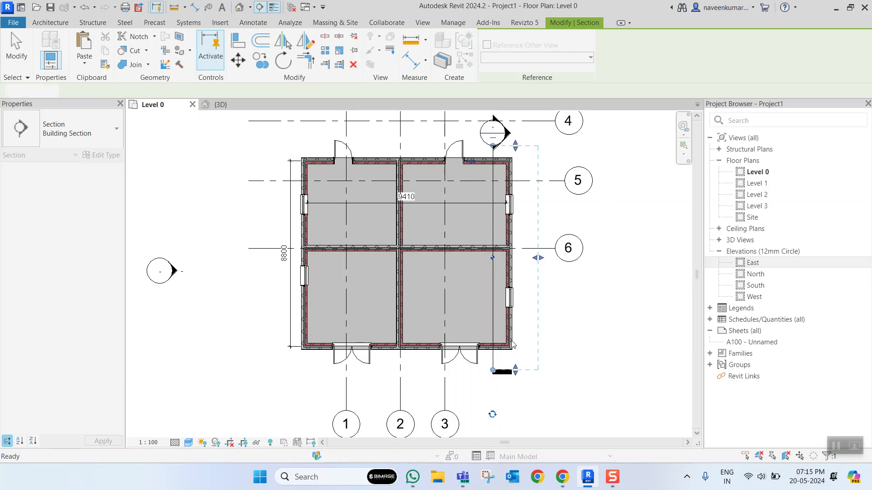
scroll(490, 318, up, 3)
- Go to the new section's view and frame the two windows between Level 0 and Level 1
right_click(491, 289)
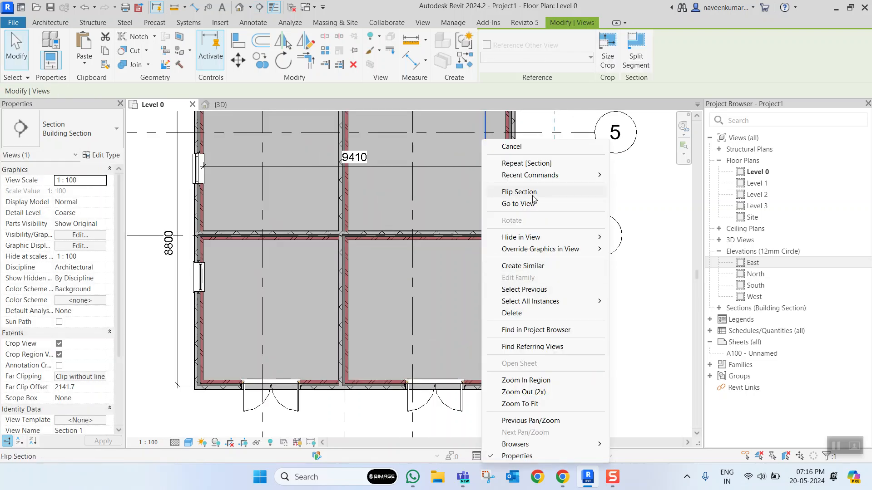
click(518, 203)
scroll(373, 311, up, 2)
scroll(366, 291, down, 4)
scroll(369, 286, up, 3)
scroll(365, 287, down, 4)
scroll(364, 288, up, 1)
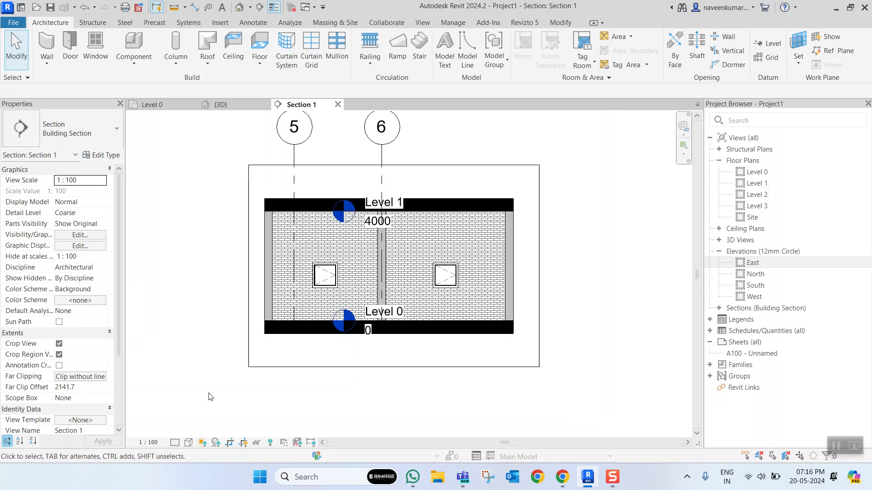
- Try a 1:200 scale for the section view, and set it to 1:50
click(155, 442)
click(157, 383)
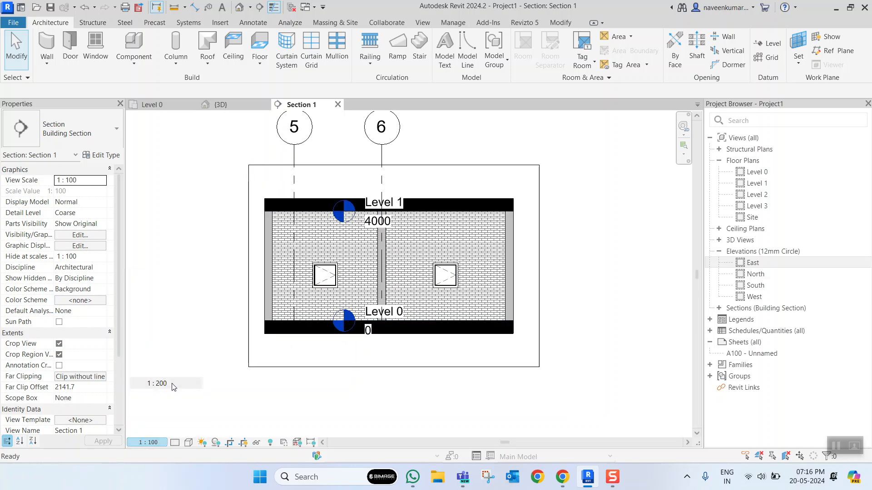
click(148, 443)
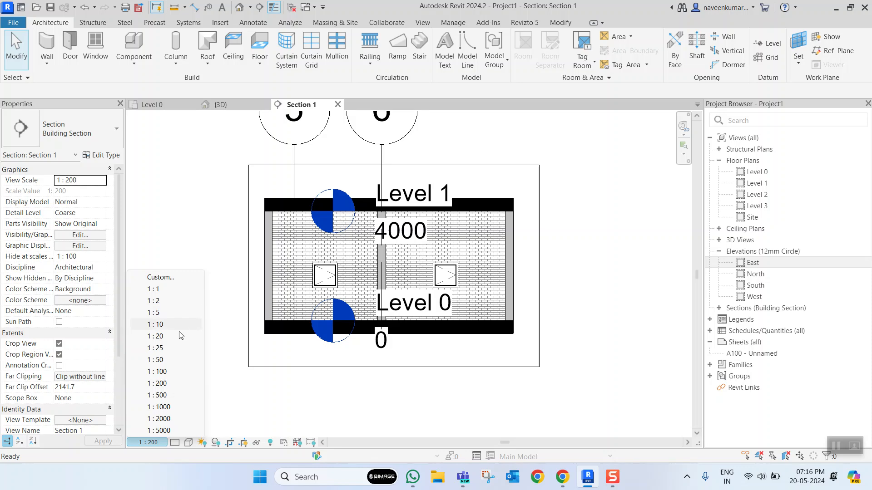
click(169, 359)
scroll(353, 341, up, 3)
scroll(393, 327, down, 3)
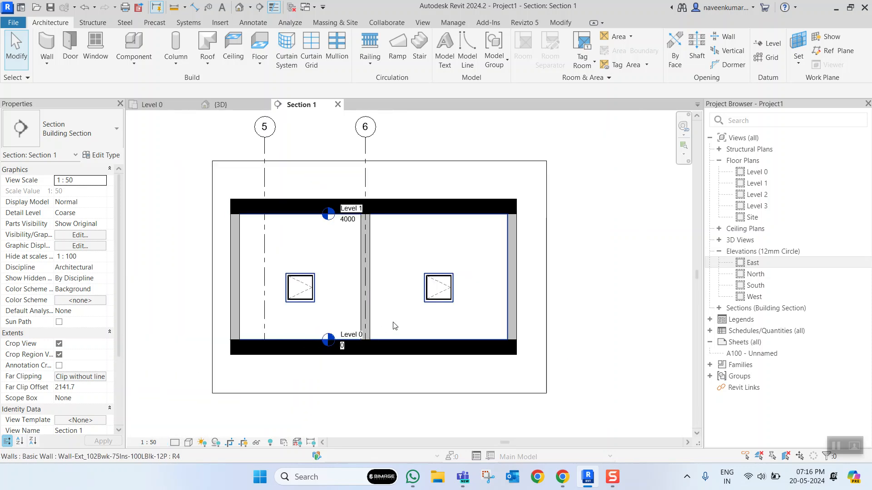
scroll(418, 314, up, 3)
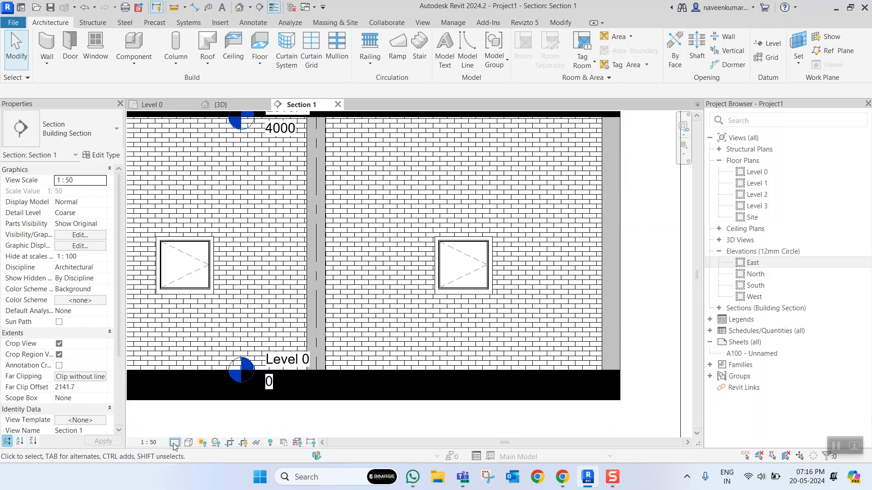
- Set the section view's detail level to Fine and its visual style to Shaded
click(182, 434)
click(188, 443)
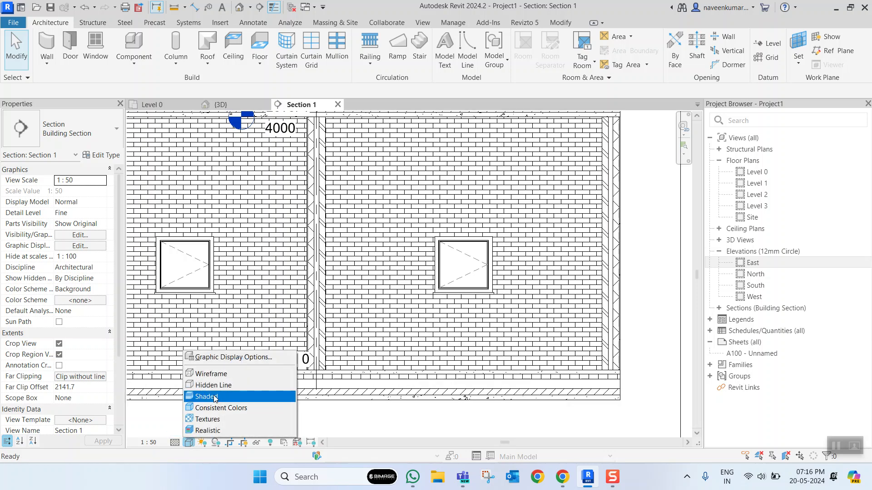
click(207, 397)
scroll(411, 310, down, 3)
scroll(440, 324, up, 4)
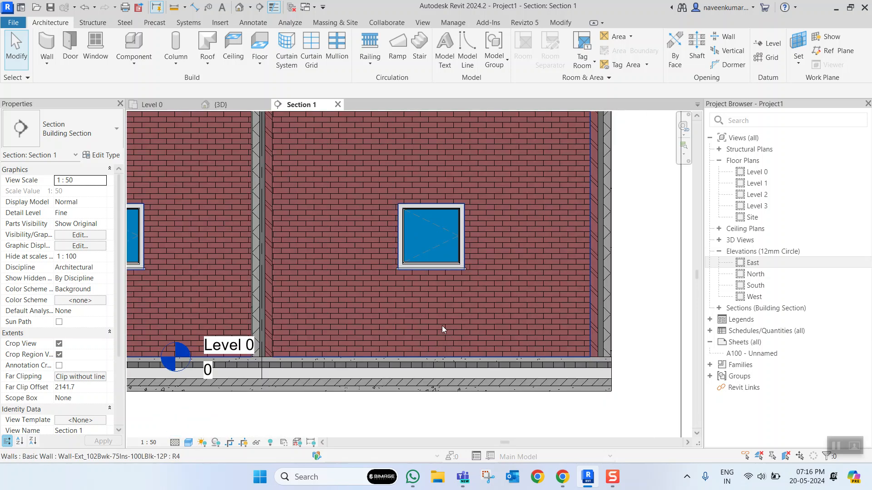
scroll(442, 325, down, 3)
scroll(426, 321, up, 3)
middle_drag(455, 311, 454, 296)
scroll(440, 323, up, 1)
key(d)
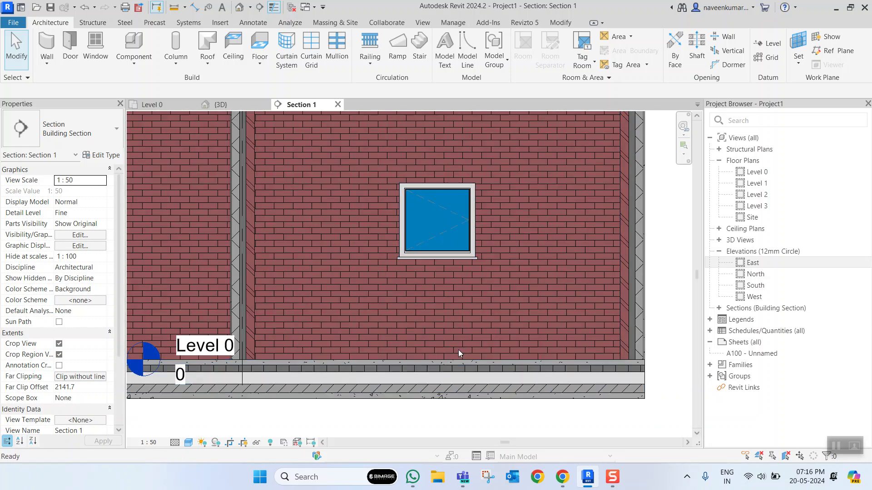
key(i)
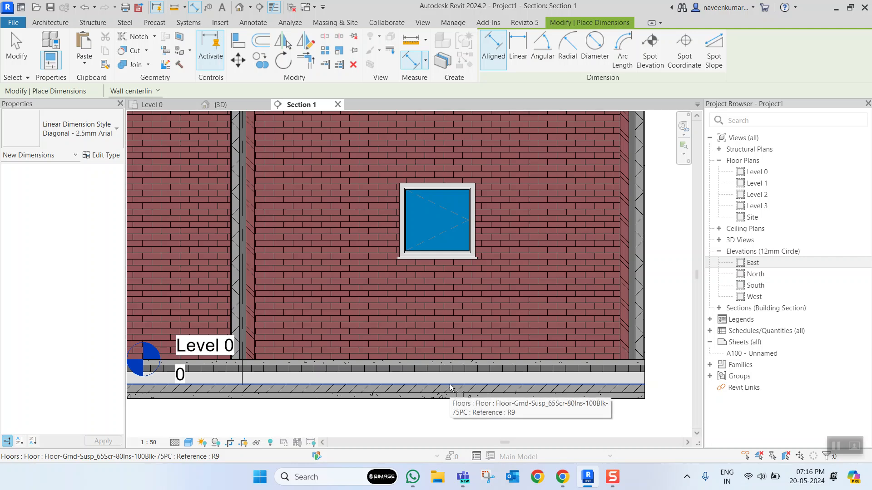
click(447, 362)
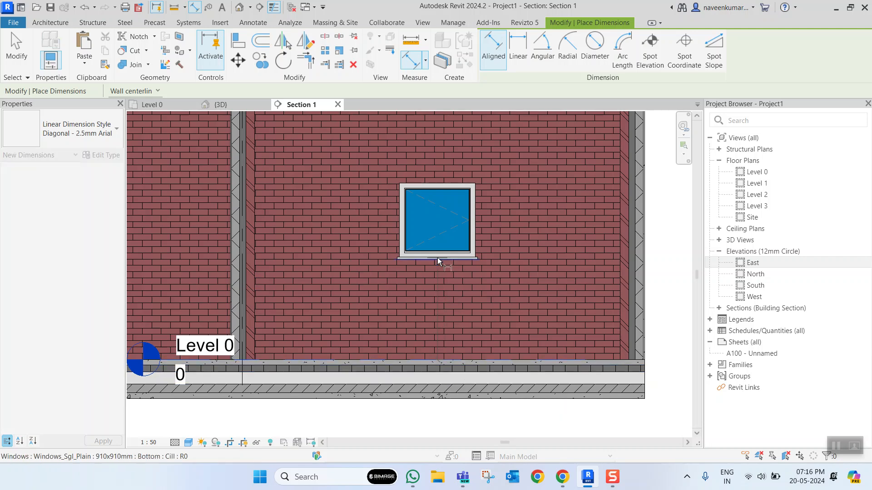
click(440, 261)
scroll(432, 303, up, 2)
click(444, 278)
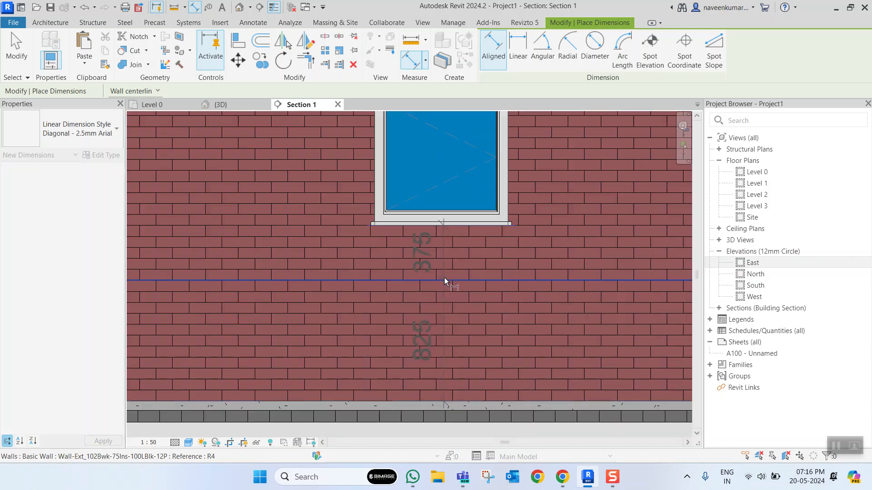
scroll(442, 303, up, 2)
key(Escape)
scroll(443, 300, down, 4)
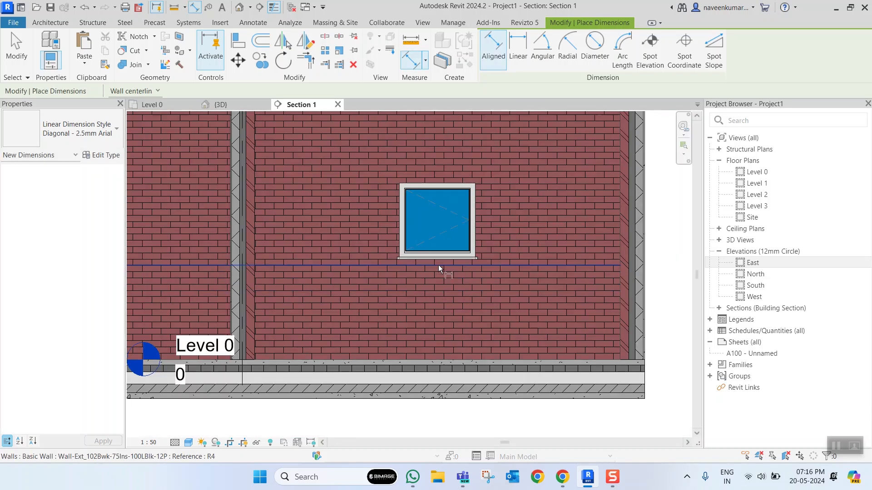
scroll(440, 260, up, 4)
click(447, 259)
scroll(440, 336, down, 5)
middle_drag(431, 378, 430, 359)
scroll(431, 363, up, 3)
click(426, 370)
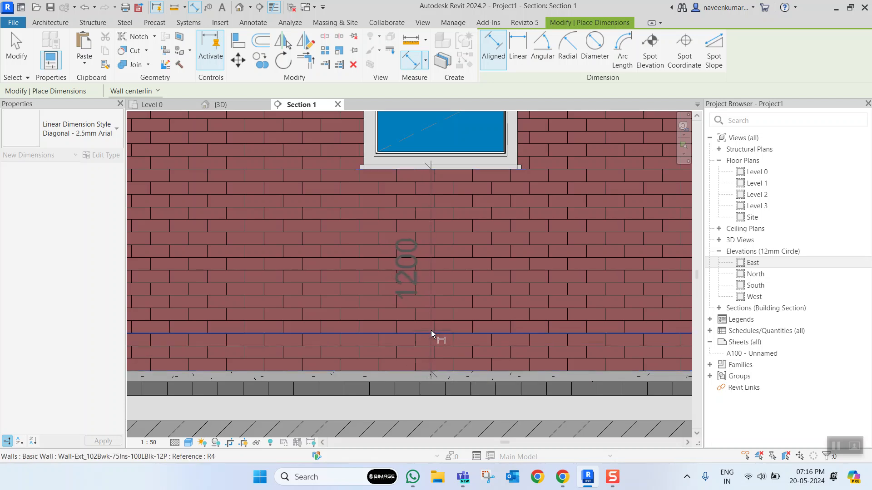
click(430, 325)
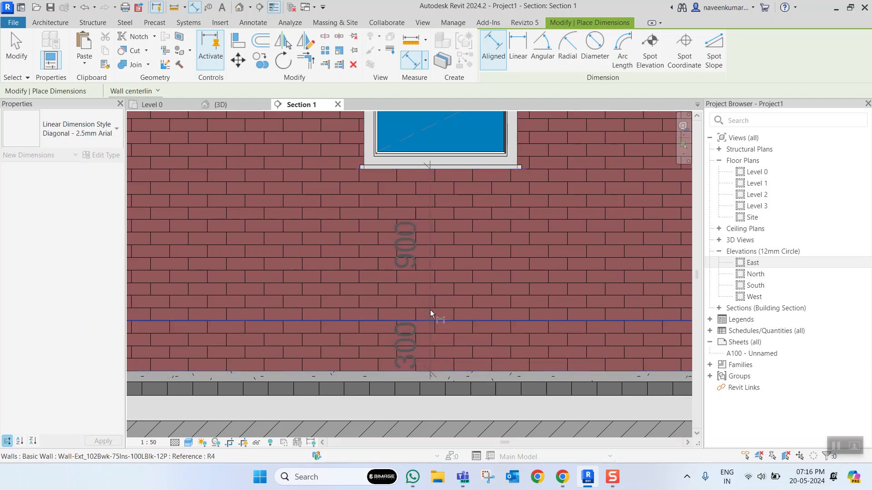
key(Escape)
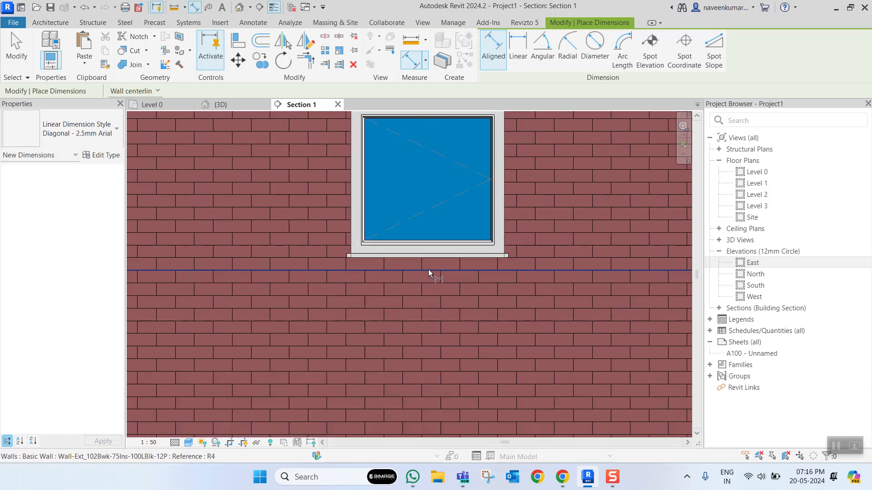
- Place an aligned dimension from the underside of the right-hand window's sill down to Level 0
scroll(441, 260, up, 3)
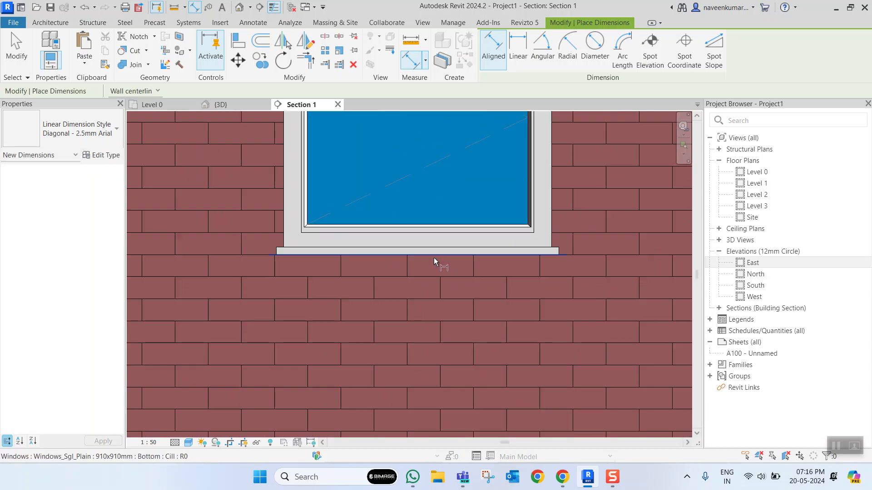
click(434, 257)
scroll(427, 279, down, 4)
scroll(417, 363, up, 2)
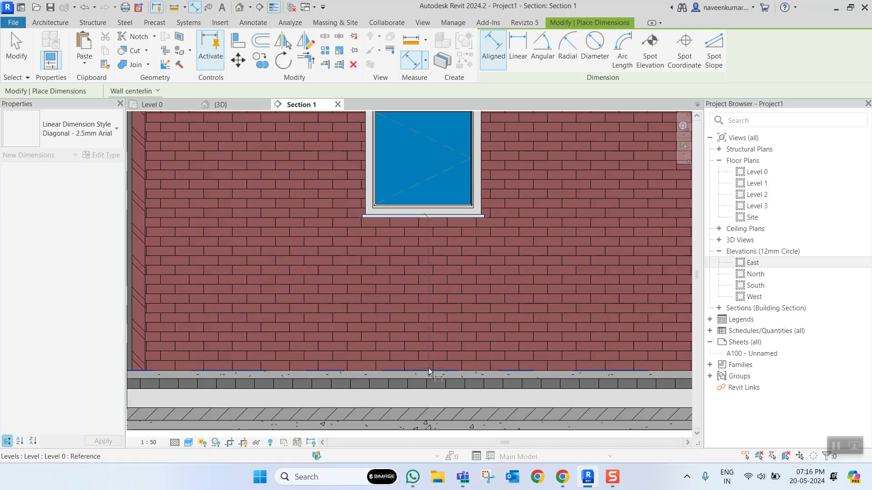
scroll(429, 354, up, 4)
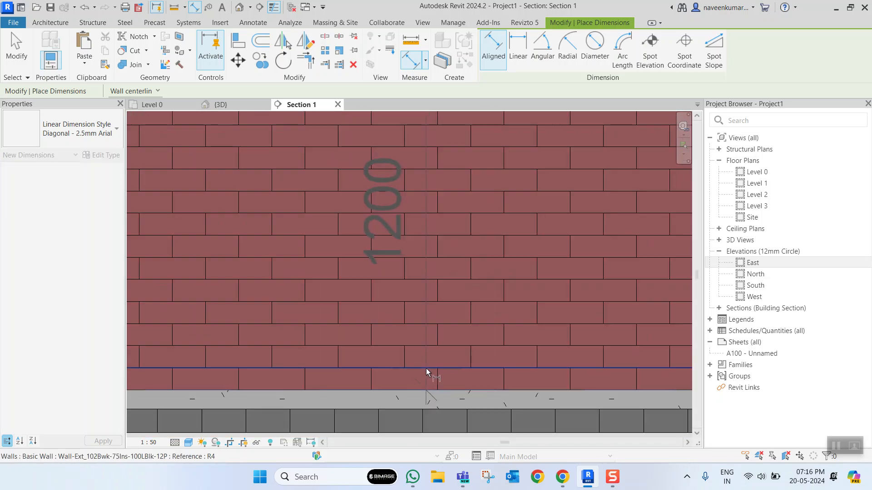
click(423, 379)
scroll(419, 310, down, 2)
scroll(421, 297, down, 3)
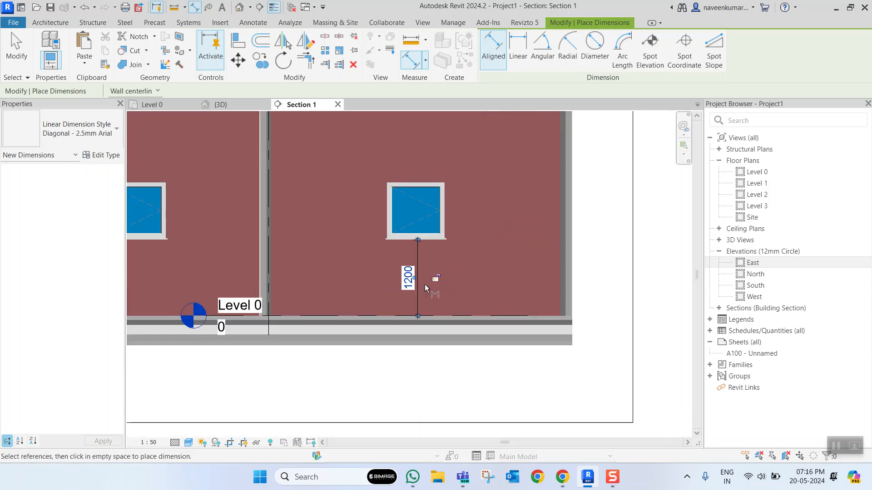
key(Escape)
key(Escape)
- Set the right-hand window's sill height to 800
scroll(423, 249, up, 5)
scroll(430, 228, down, 3)
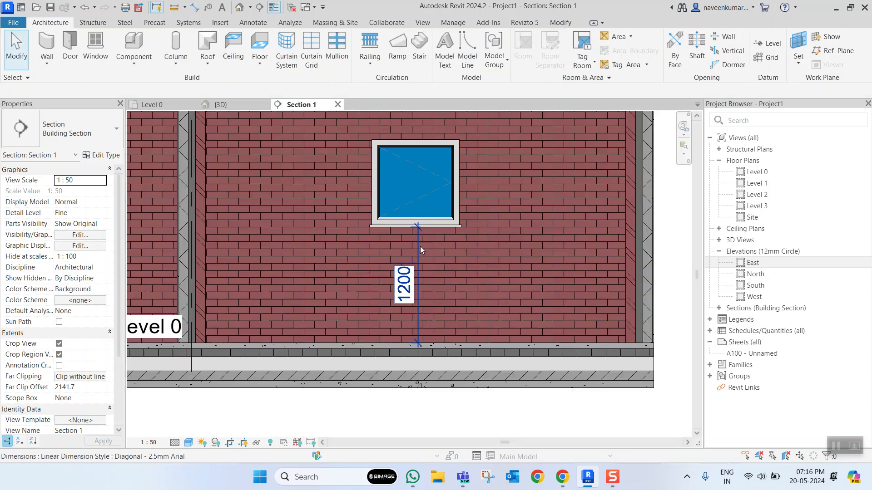
click(435, 224)
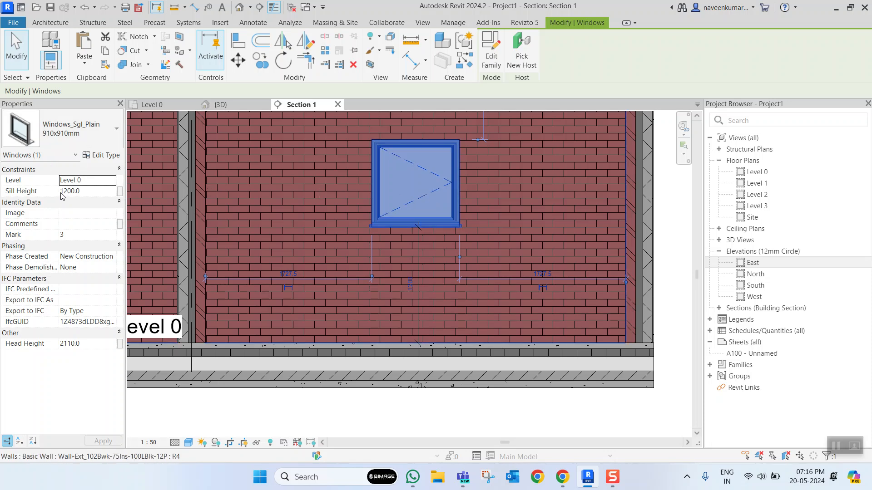
click(91, 192)
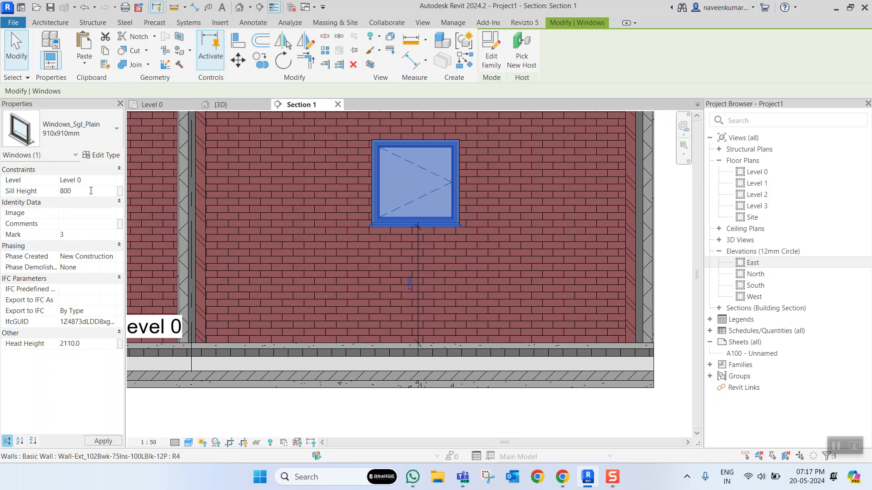
key(Return)
click(515, 261)
scroll(508, 261, down, 3)
scroll(503, 280, up, 5)
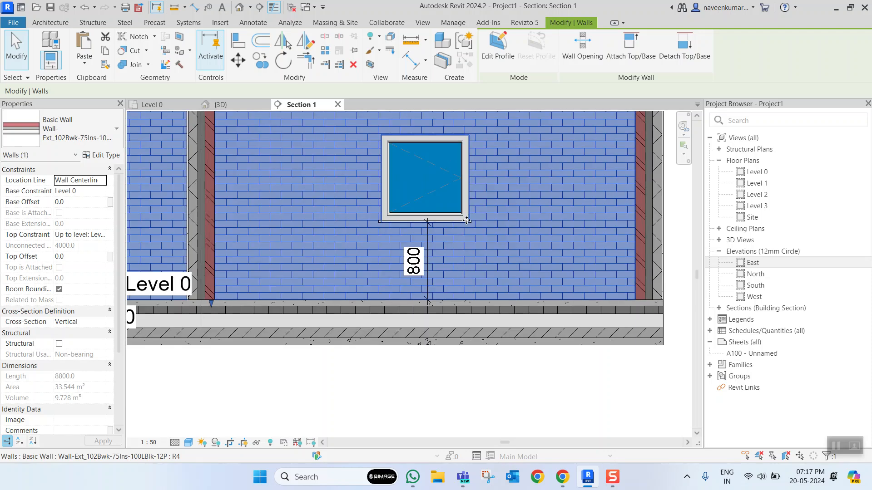
- Set the right-hand window's sill height to 1200 through its dimension above Level 0 in the section view
scroll(468, 221, up, 3)
click(469, 208)
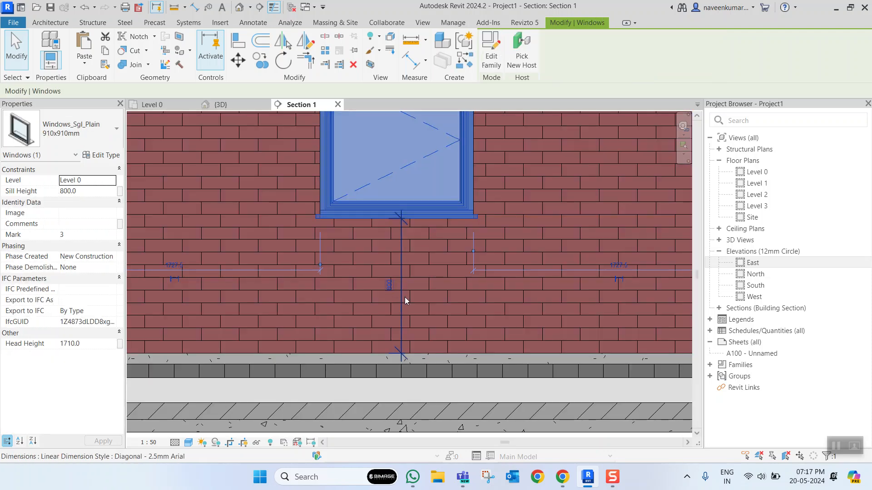
scroll(400, 286, up, 3)
click(387, 276)
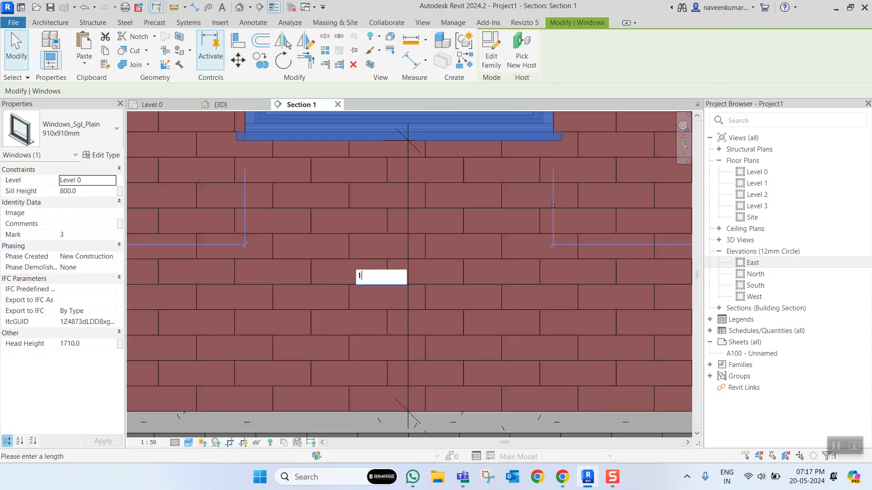
key(Return)
scroll(392, 277, down, 5)
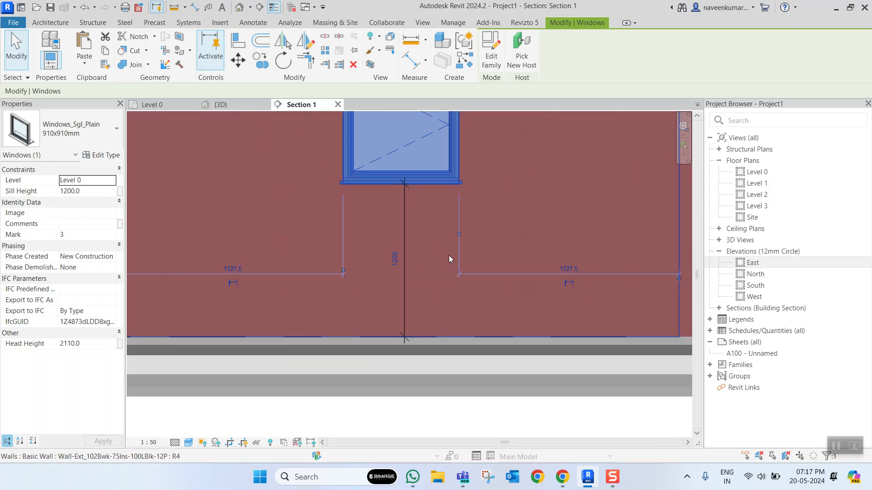
click(497, 218)
scroll(497, 220, down, 1)
middle_drag(476, 246, 283, 290)
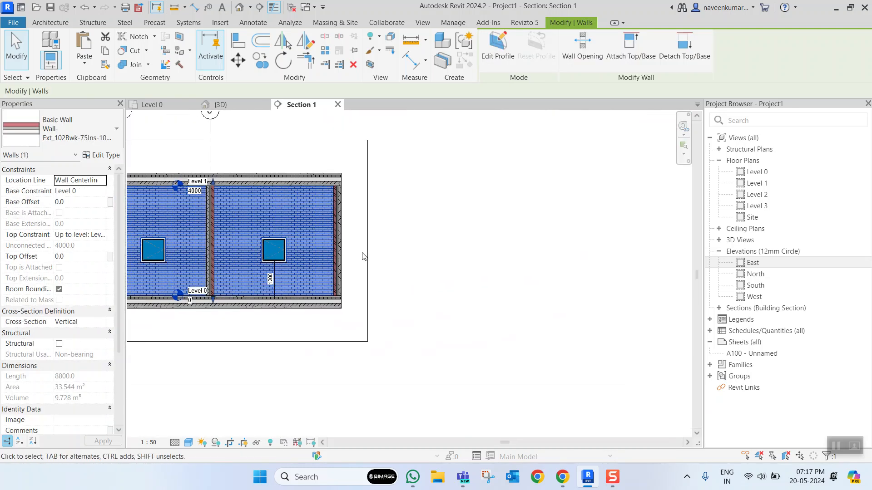
- In the 3D view, set the sill height of the left-hand double door on the front wall to 200
click(240, 105)
scroll(412, 225, down, 2)
scroll(547, 253, down, 1)
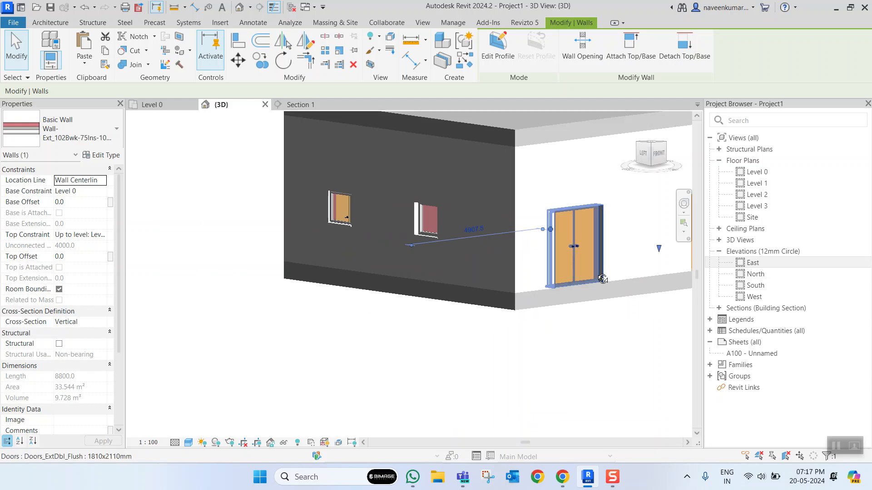
shift+middle_drag(600, 277, 460, 244)
scroll(459, 248, up, 3)
click(429, 245)
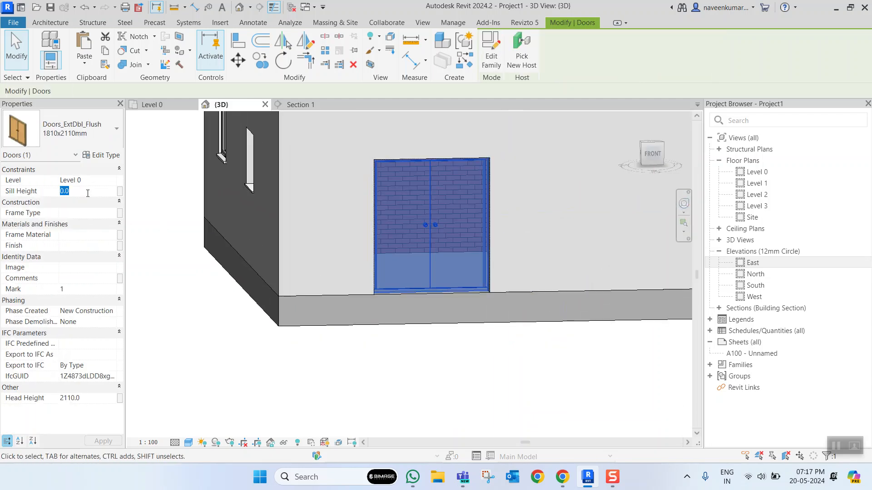
key(Return)
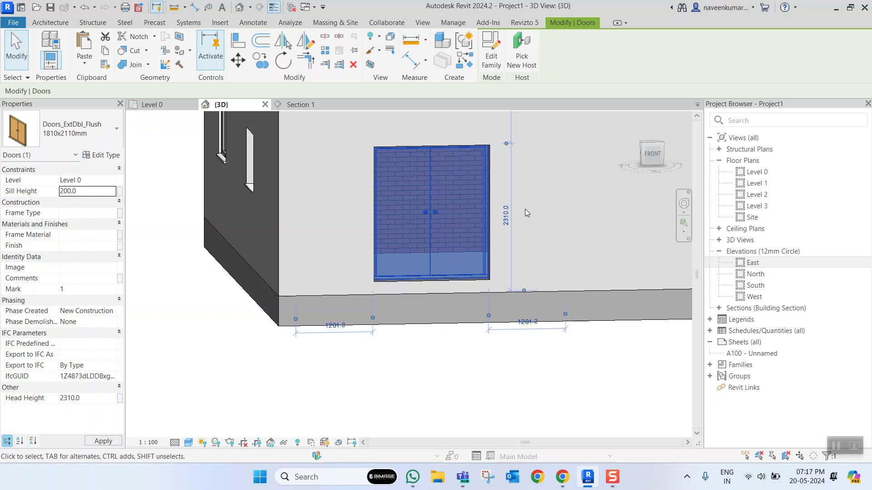
click(506, 234)
- Examine the doors and windows around the whole building in 3D and check their layout in the Level 0 plan
scroll(461, 250, down, 5)
scroll(527, 247, up, 3)
scroll(458, 247, down, 3)
scroll(402, 250, up, 4)
scroll(389, 265, down, 4)
shift+middle_drag(454, 259, 394, 256)
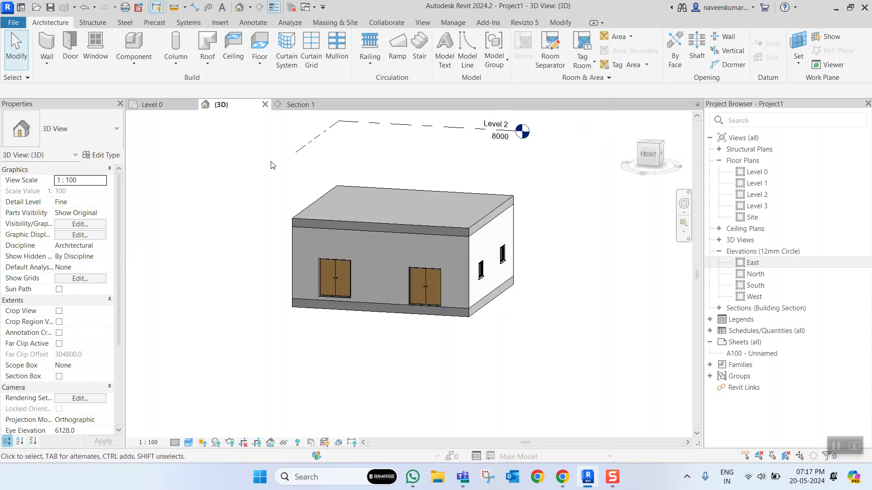
click(150, 105)
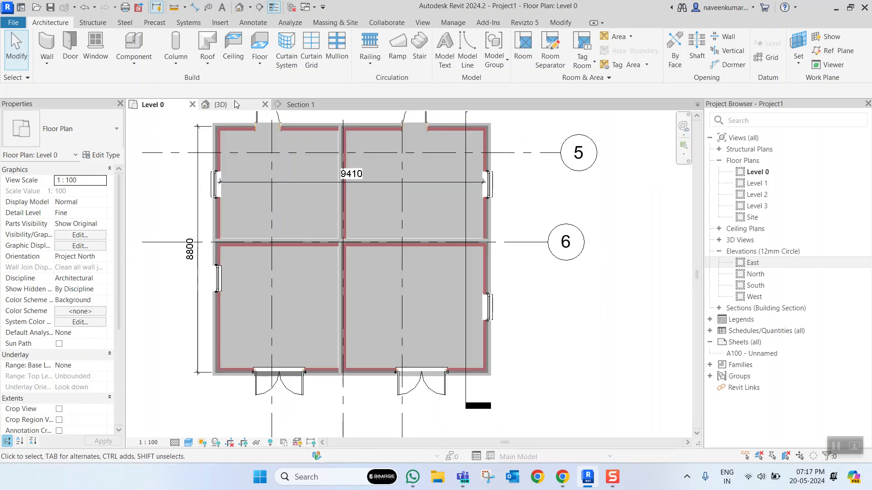
click(232, 105)
- Open the type properties of the left-hand front double door and start duplicating its 1810x2110mm type
scroll(402, 285, up, 5)
middle_drag(345, 285, 415, 312)
scroll(379, 299, up, 4)
scroll(361, 289, down, 3)
click(349, 286)
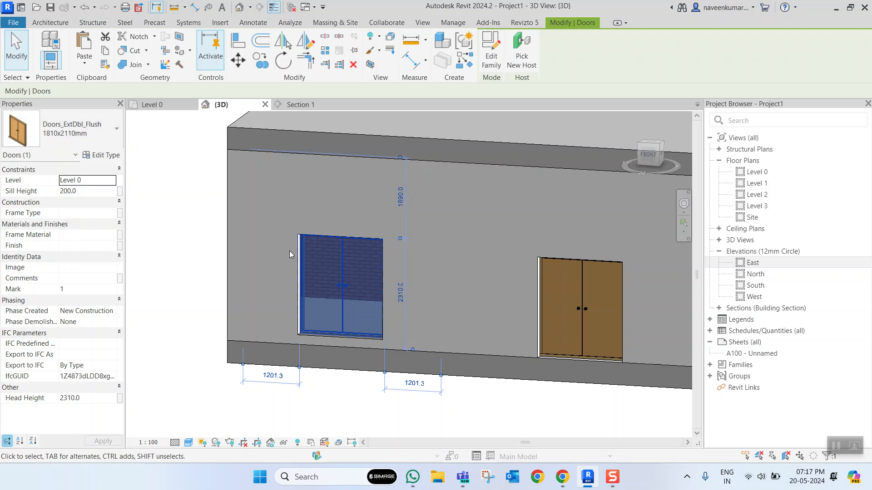
scroll(295, 256, down, 3)
scroll(318, 247, up, 4)
scroll(340, 277, down, 1)
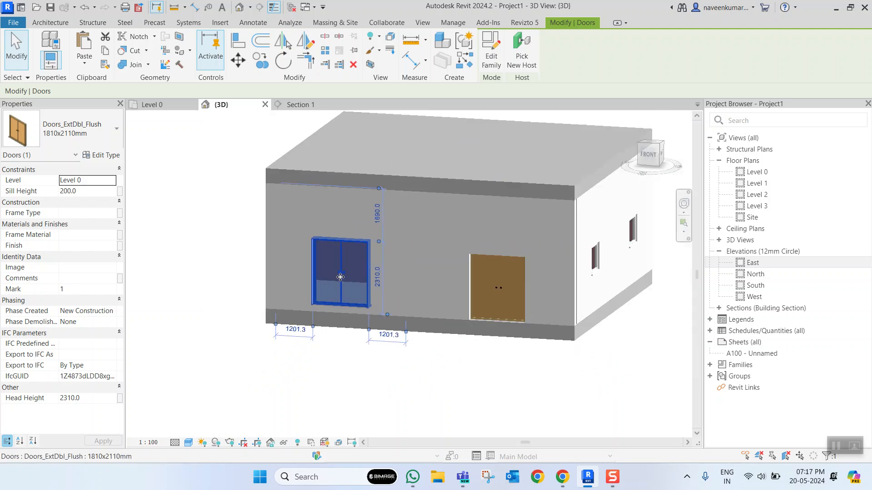
click(103, 157)
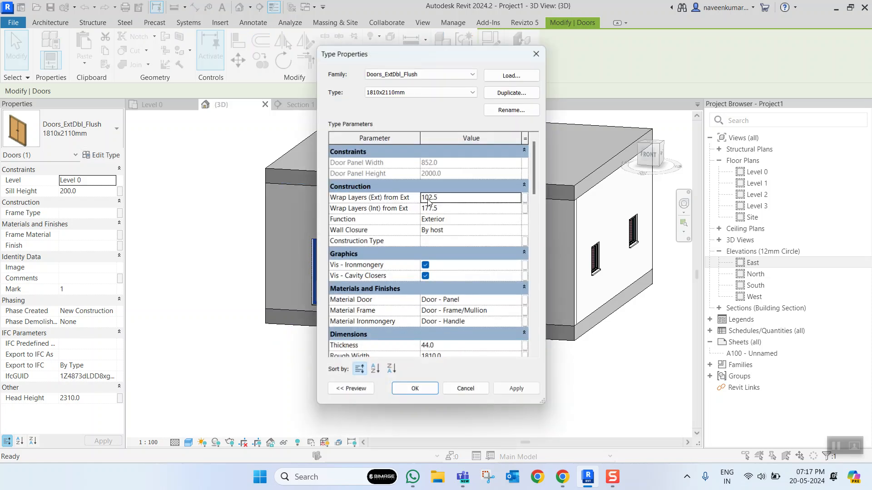
click(515, 92)
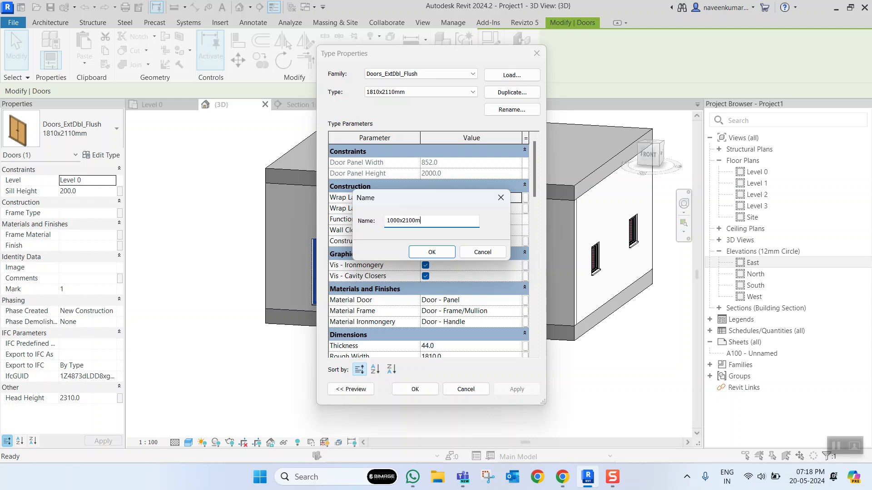
- Name the duplicated double door type 1000x2100mm and set its rough width to 1000 and rough height to 2100
key(Return)
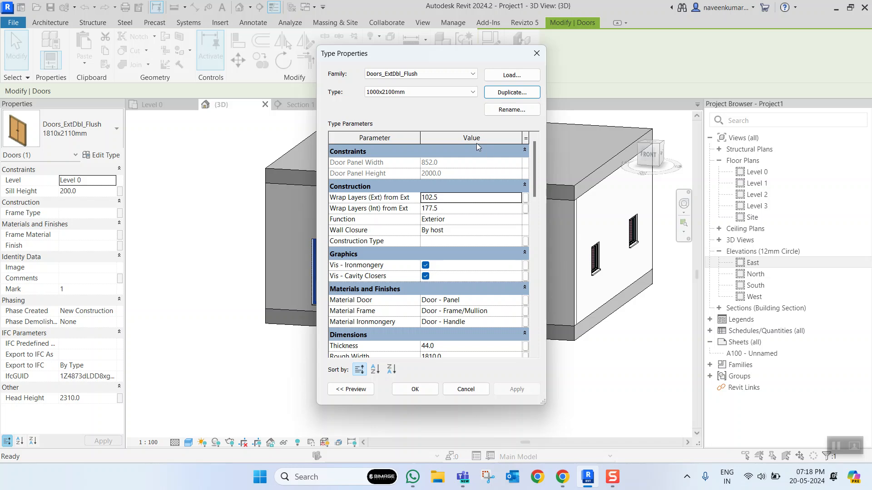
scroll(448, 235, down, 6)
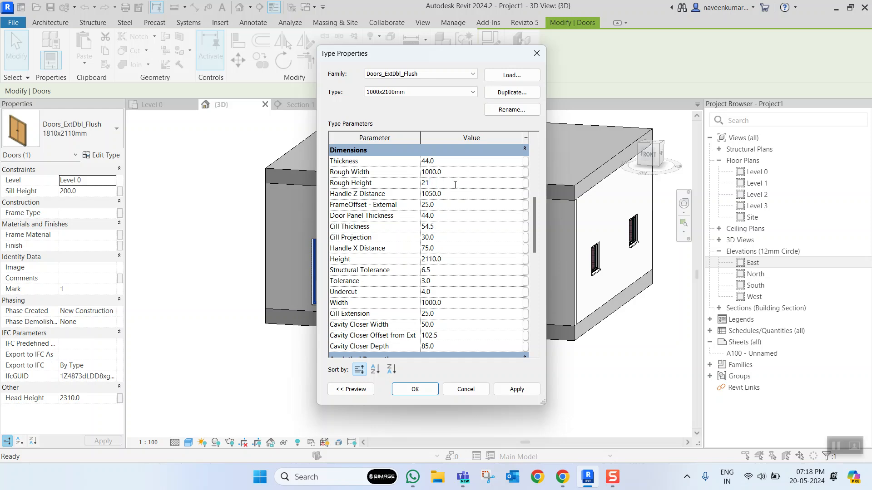
click(416, 390)
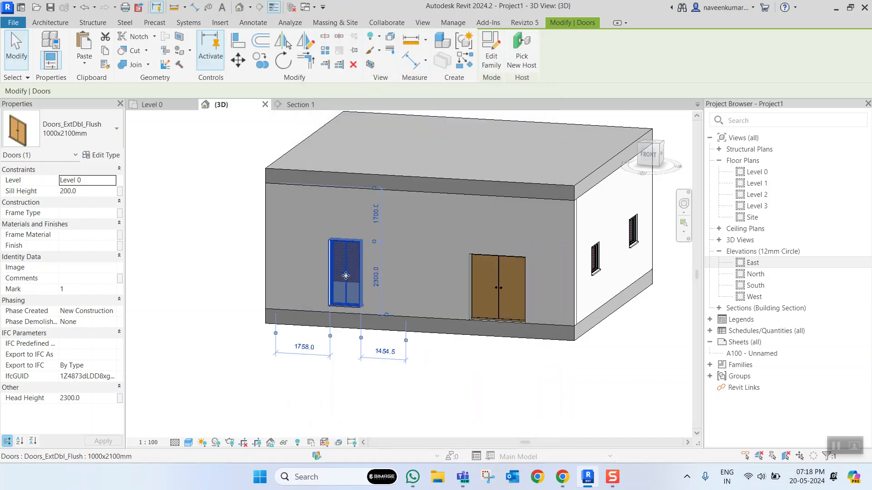
scroll(346, 275, up, 3)
click(440, 263)
- Duplicate the type of the window on the building's right side wall and name it 800x800
scroll(351, 294, down, 3)
scroll(350, 295, up, 3)
scroll(356, 296, down, 4)
scroll(356, 293, up, 1)
shift+middle_drag(383, 286, 454, 281)
scroll(525, 282, up, 4)
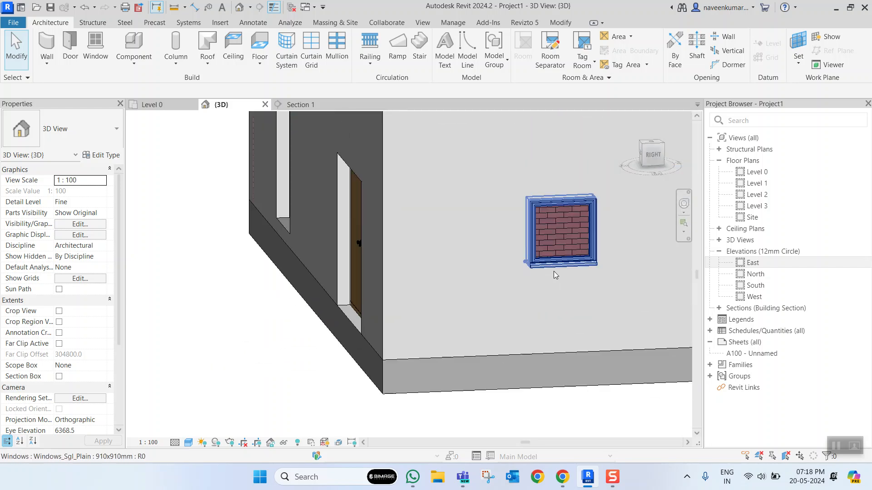
scroll(499, 295, up, 2)
click(443, 323)
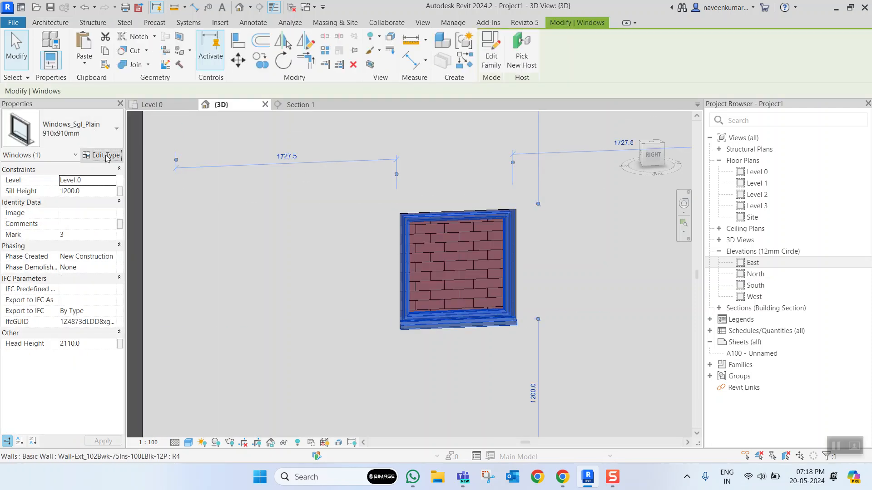
click(106, 155)
click(509, 93)
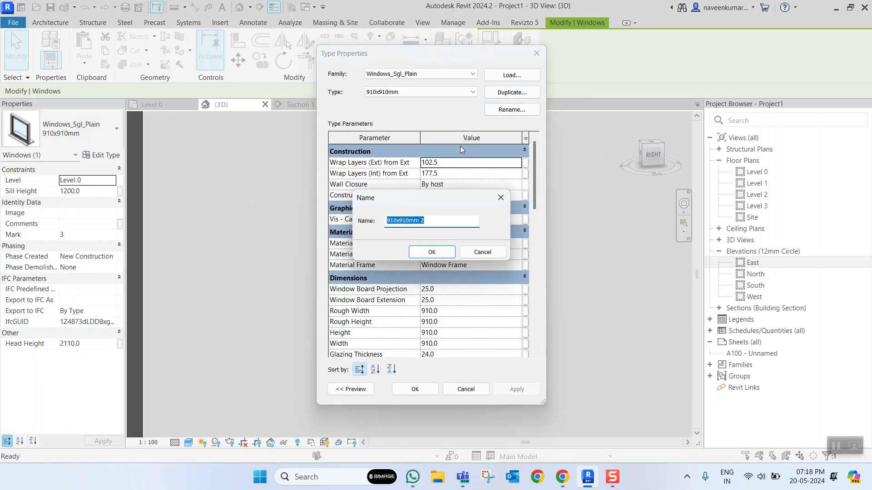
text(800x800)
key(Return)
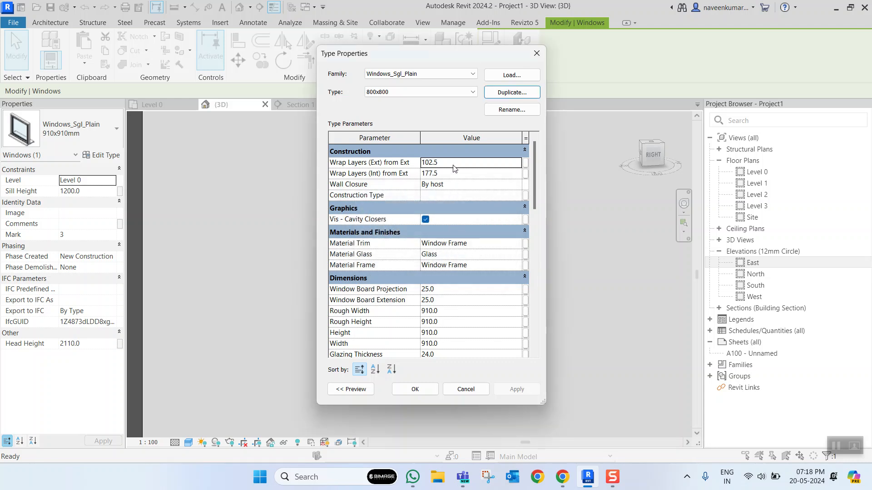
- Set the 800x800 window type's rough width and rough height to 800 and check the resized window in 3D
scroll(443, 270, down, 1)
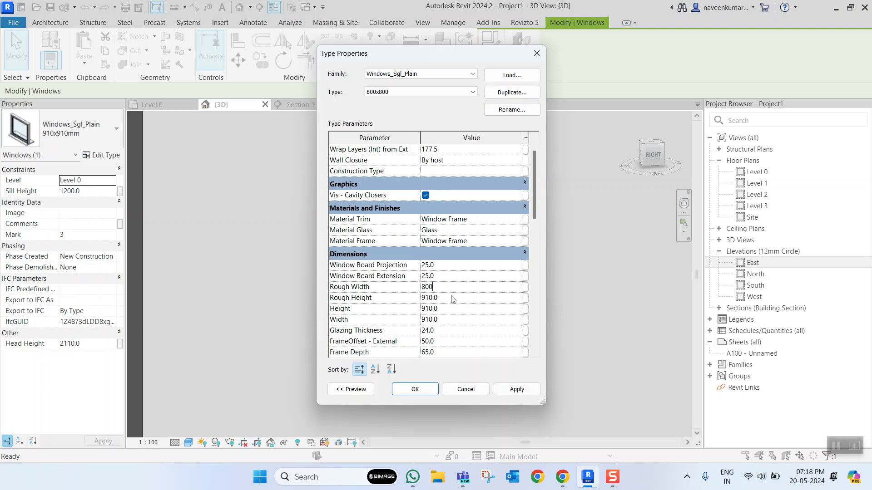
click(417, 391)
click(573, 252)
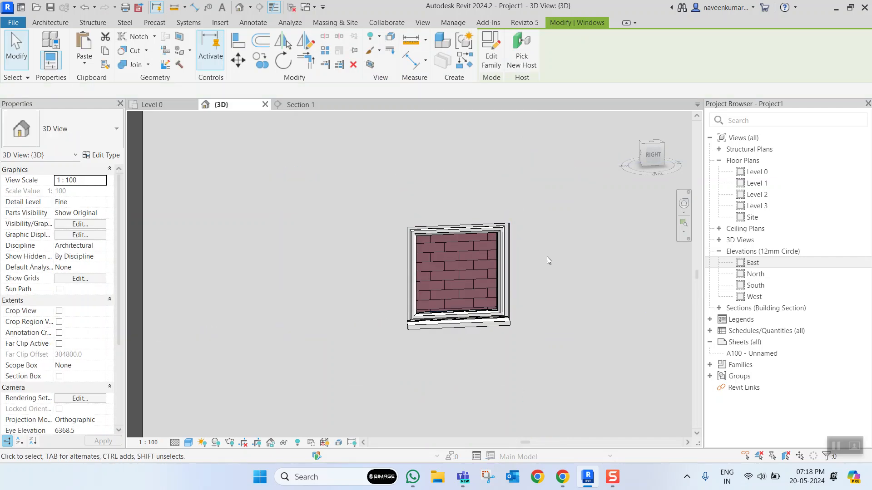
click(495, 277)
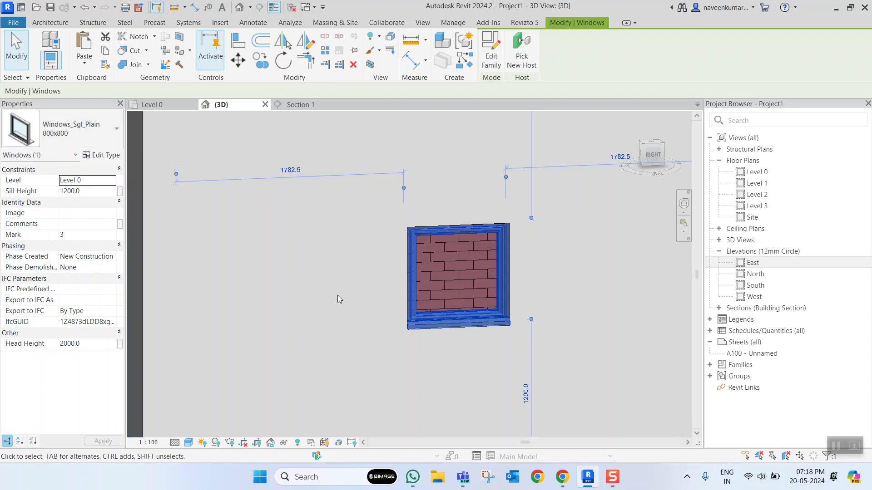
- Examine the building's side and back walls with their openings in the 3D view
click(335, 308)
scroll(335, 310, down, 8)
scroll(481, 291, up, 2)
shift+middle_drag(512, 295, 272, 290)
scroll(407, 293, down, 6)
middle_drag(440, 293, 364, 290)
scroll(366, 288, up, 3)
scroll(369, 290, down, 3)
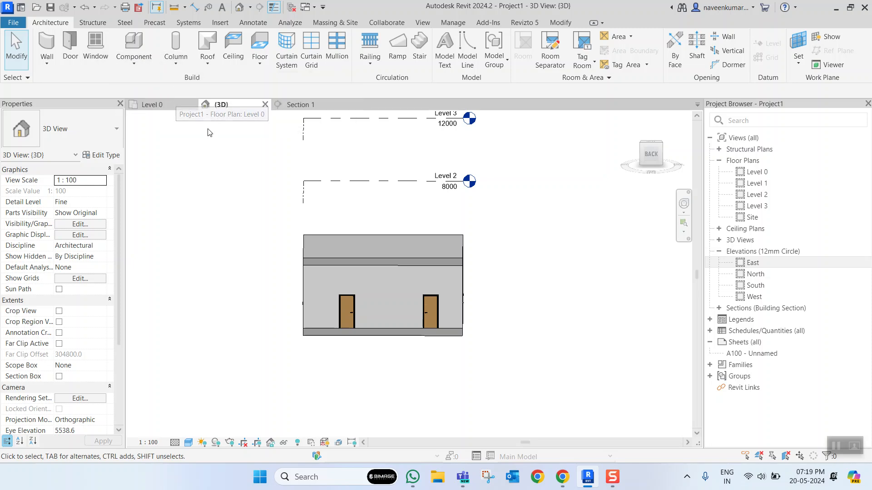
- In the Level 0 plan, place a 1525x762mm Furniture_Desk component in the lower-left room near the double door
click(157, 104)
scroll(313, 268, down, 3)
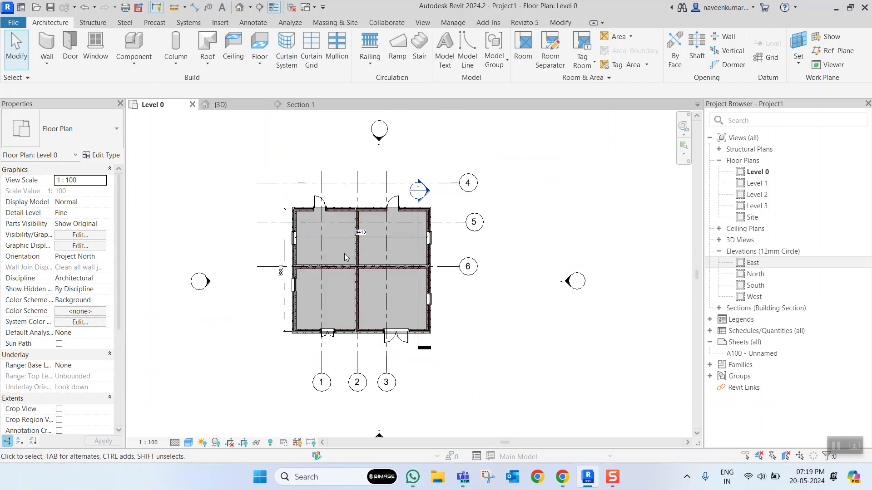
click(142, 68)
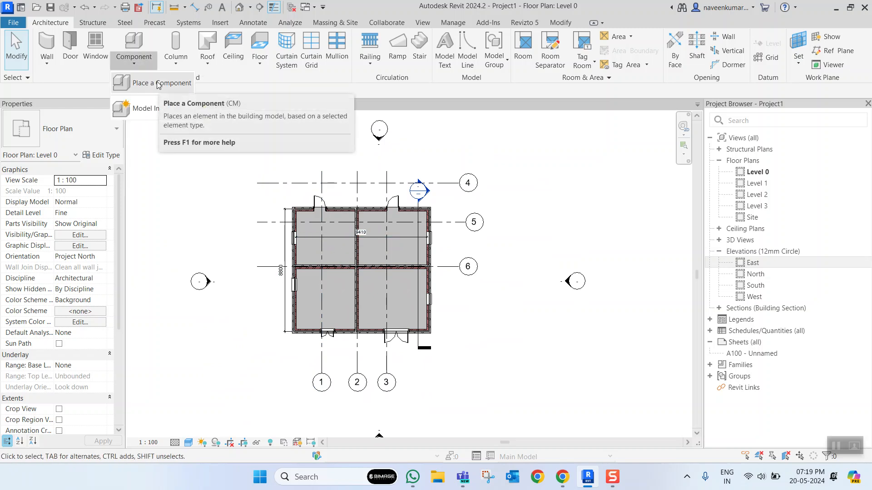
click(171, 84)
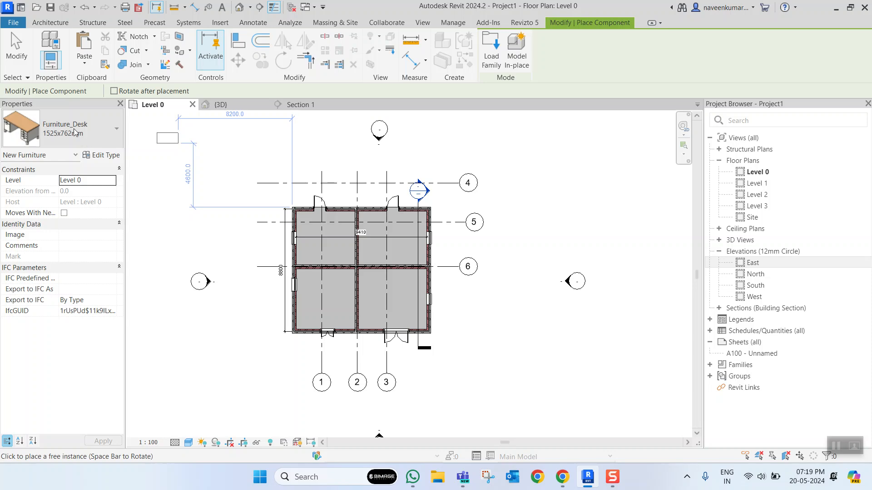
scroll(330, 281, up, 3)
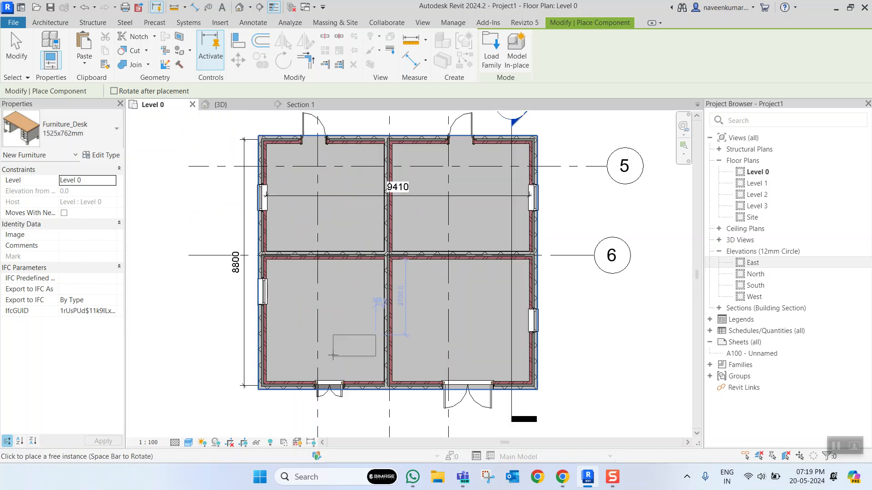
scroll(339, 352, up, 1)
click(332, 360)
- Browse the component types and place two more 1525x762mm desks, one at the upper-left room's inner wall and one in the lower-right room
click(116, 129)
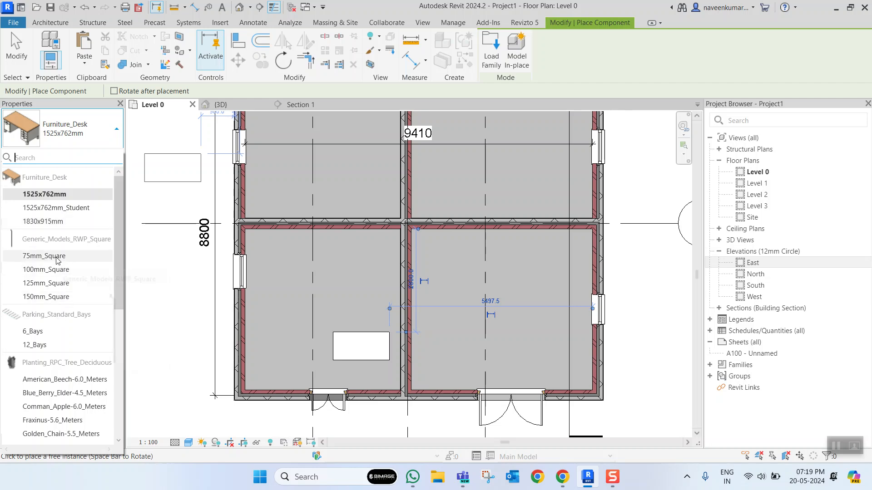
scroll(59, 257, down, 6)
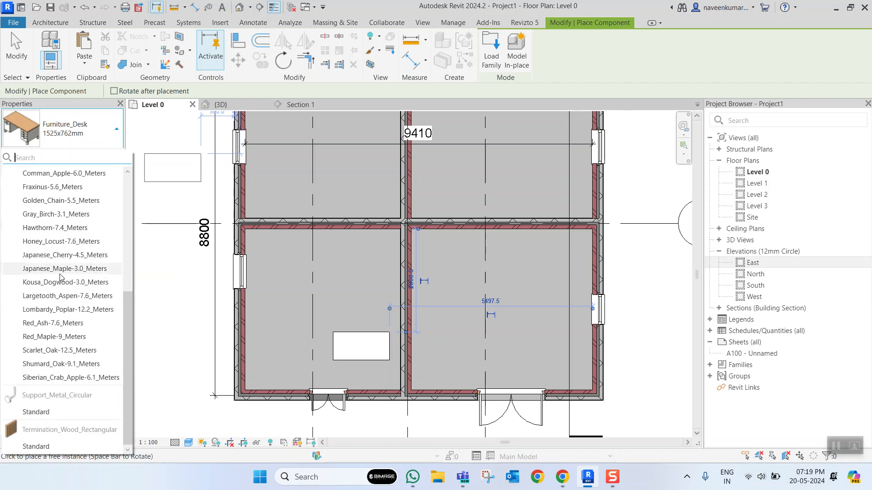
scroll(51, 348, up, 6)
scroll(50, 352, down, 6)
scroll(47, 357, up, 6)
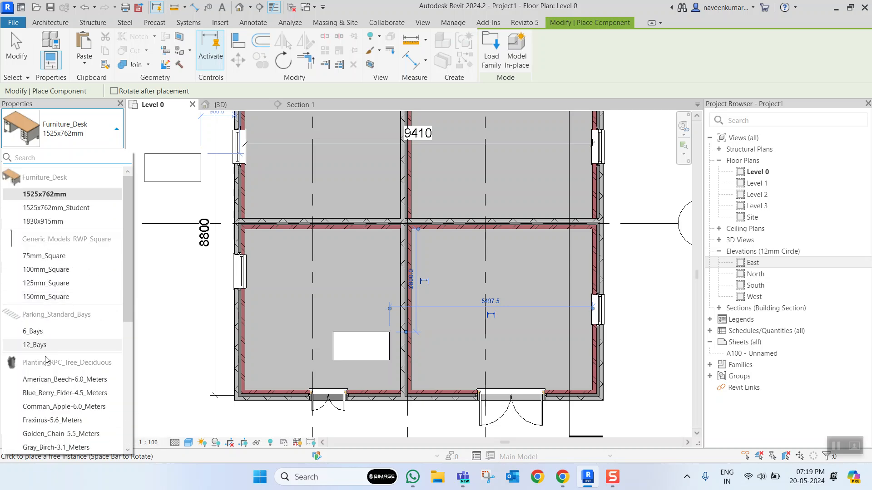
click(355, 166)
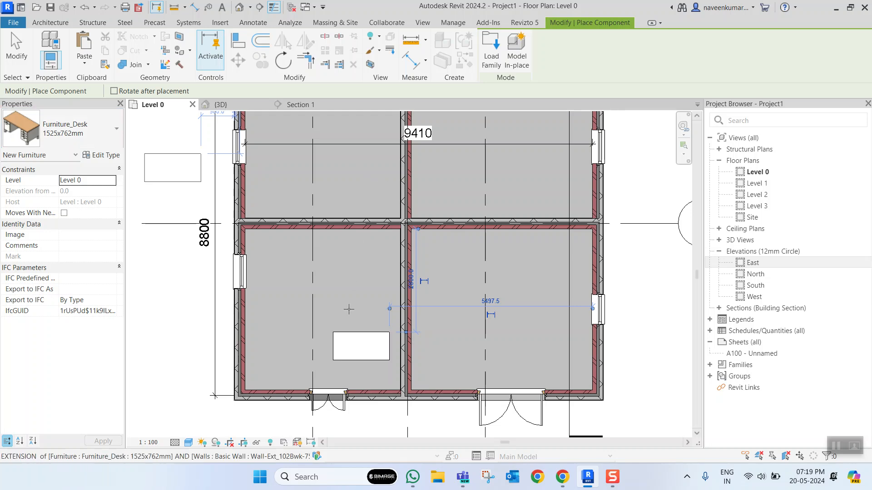
click(513, 349)
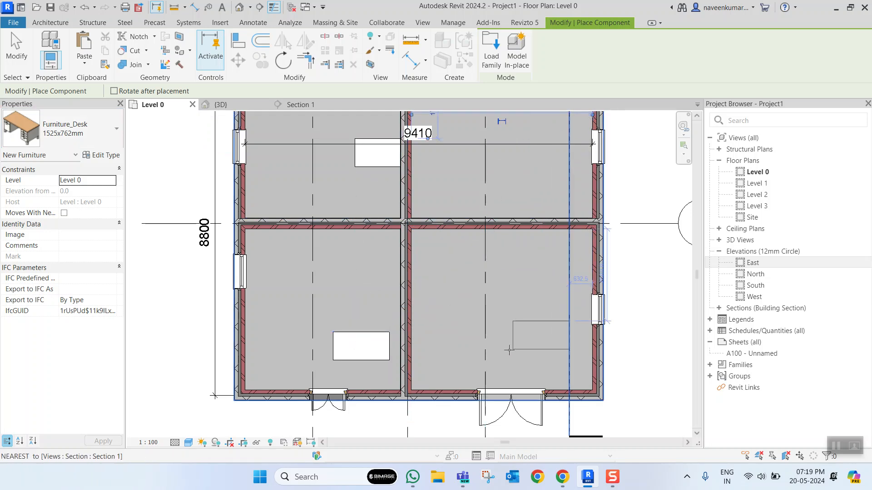
key(Escape)
key(Escape)
- Open the upper-left room's desk in the family editor, examine its 3D geometry, and close it without saving changes
click(375, 159)
click(362, 172)
click(376, 167)
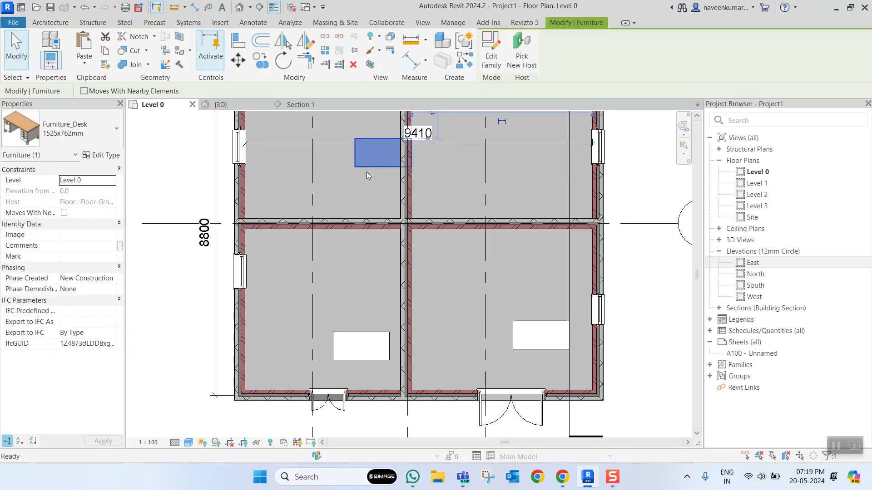
double_click(368, 168)
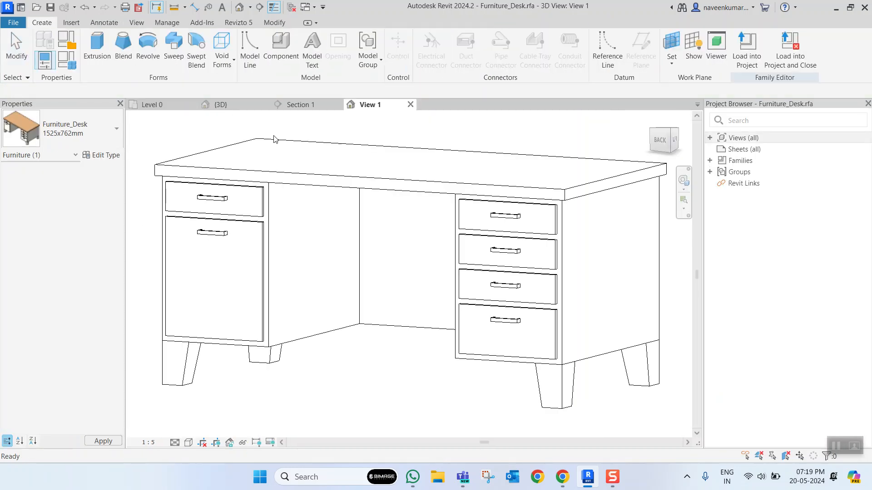
scroll(388, 249, down, 6)
shift+middle_drag(441, 235, 519, 259)
scroll(431, 240, up, 4)
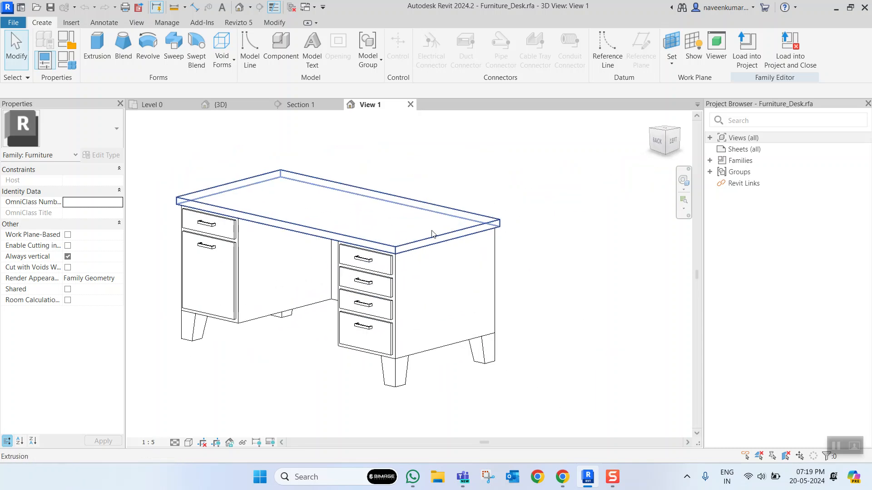
click(411, 105)
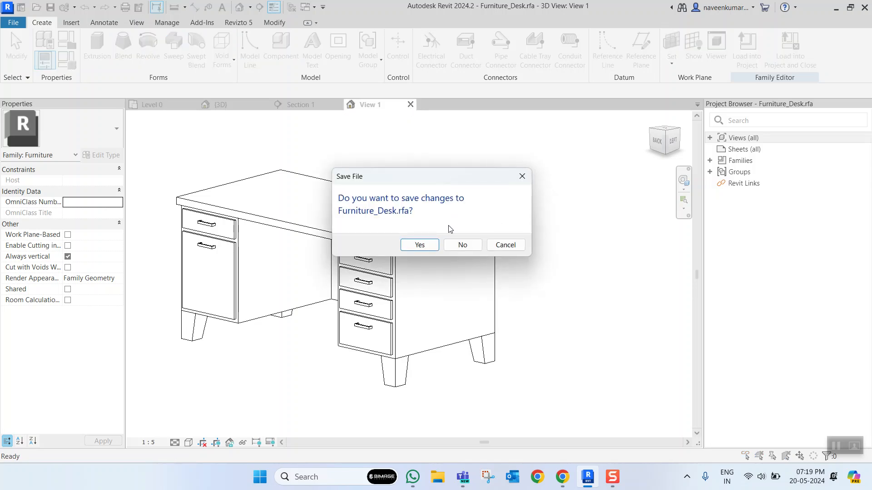
click(463, 246)
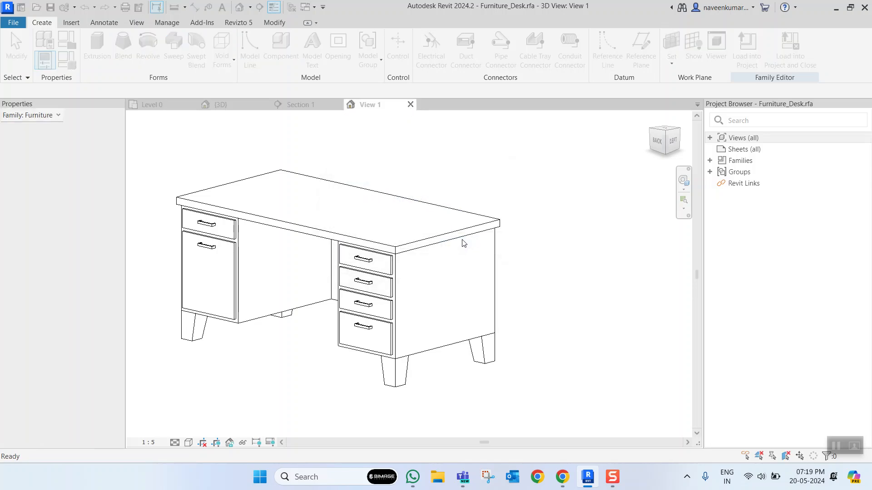
- Enable the section box in the 3D view and lower its top face to cut away the roof above the rooms
click(232, 109)
mouse_move(386, 266)
shift+middle_down()
mouse_move(477, 292)
mouse_move(418, 250)
mouse_move(370, 292)
mouse_move(406, 275)
mouse_move(398, 275)
shift+middle_up()
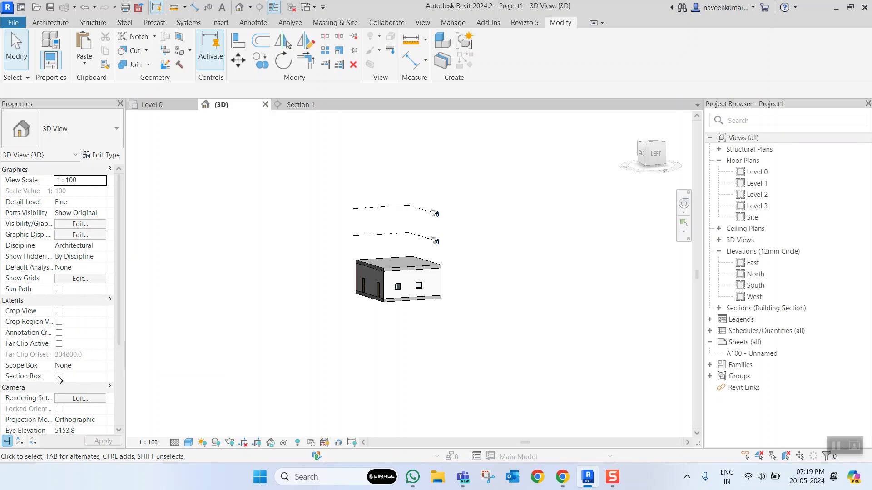
scroll(422, 254, up, 3)
click(377, 178)
drag(376, 178, 380, 302)
shift+middle_drag(422, 248, 498, 261)
scroll(445, 266, up, 4)
- Inspect the desk in the far corner room of the cut-open building and orient the 3D view to the top
click(451, 271)
scroll(400, 316, up, 3)
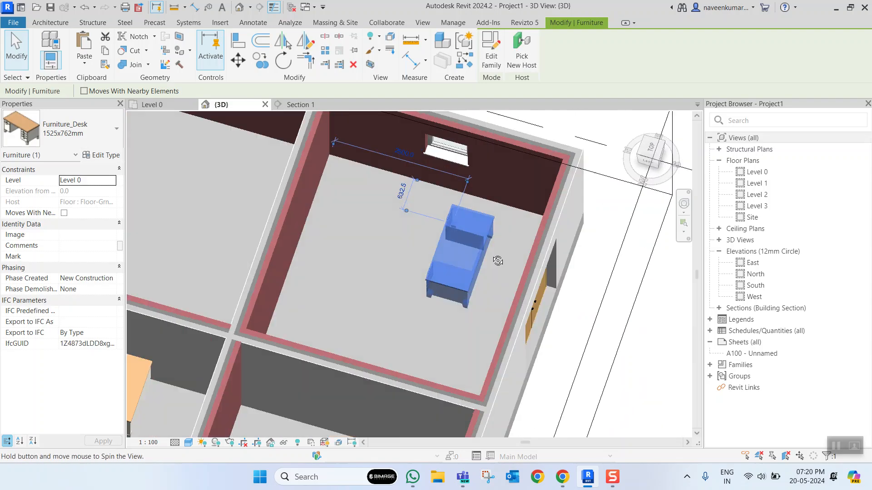
scroll(498, 262, down, 4)
key(Escape)
shift+middle_drag(471, 311, 458, 272)
click(459, 272)
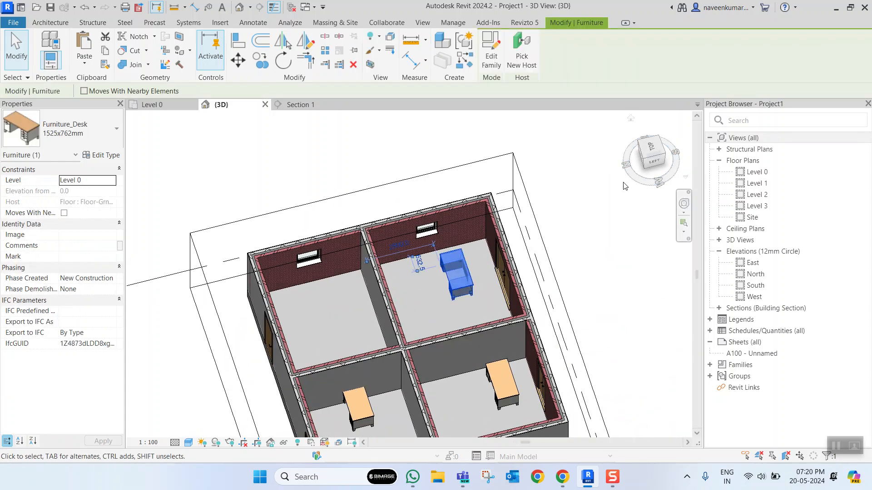
click(650, 146)
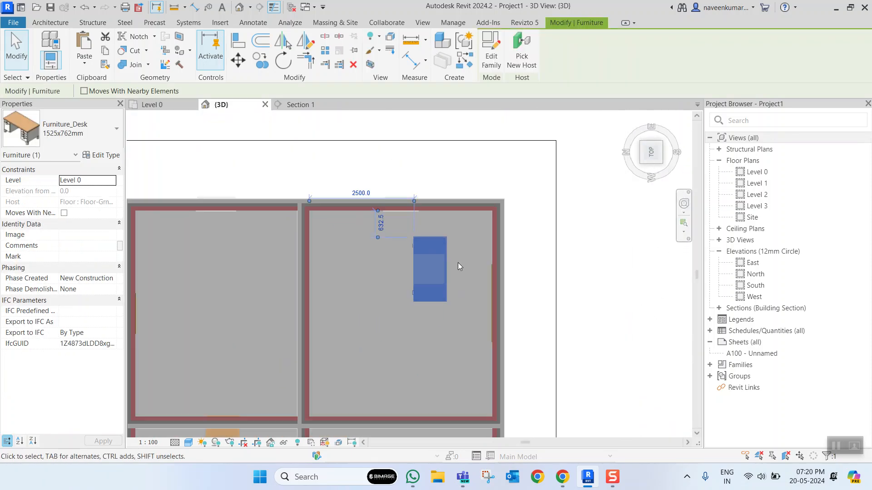
- Copy the desk in the top view's upper-right room to the upper-left, lower-left and lower-right rooms using multiple copies
click(458, 263)
click(426, 298)
key(c)
key(o)
click(432, 267)
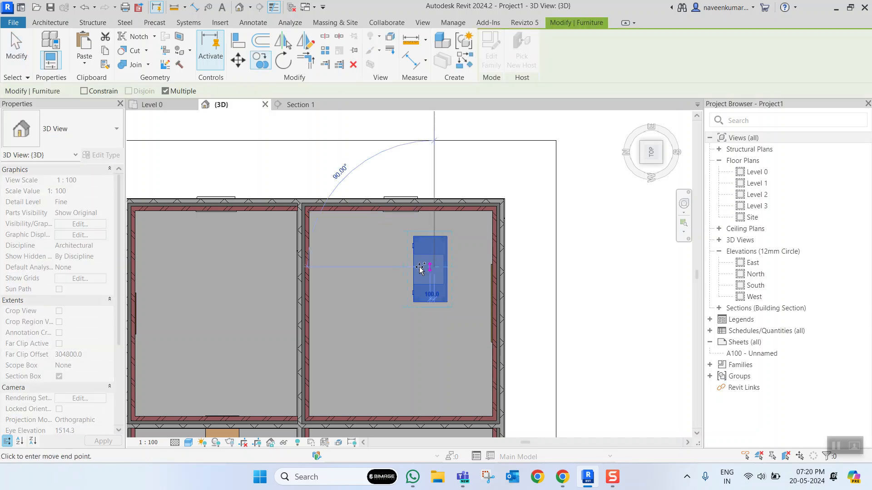
click(219, 268)
scroll(257, 288, down, 3)
middle_drag(252, 304, 290, 214)
click(269, 330)
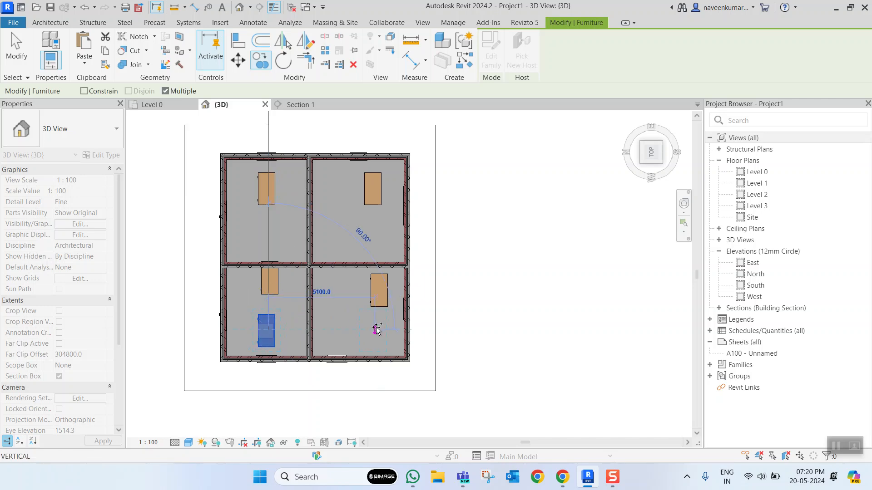
click(380, 329)
key(Escape)
key(Escape)
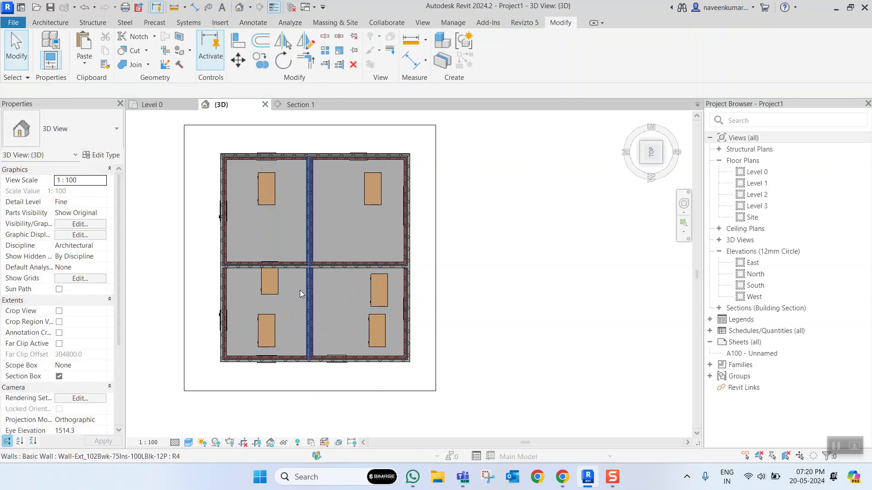
- Inspect the copied desks in the lower-left room from above and examine the furnished rooms around the building in 3D
click(260, 321)
scroll(261, 322, up, 2)
scroll(260, 321, up, 2)
click(283, 318)
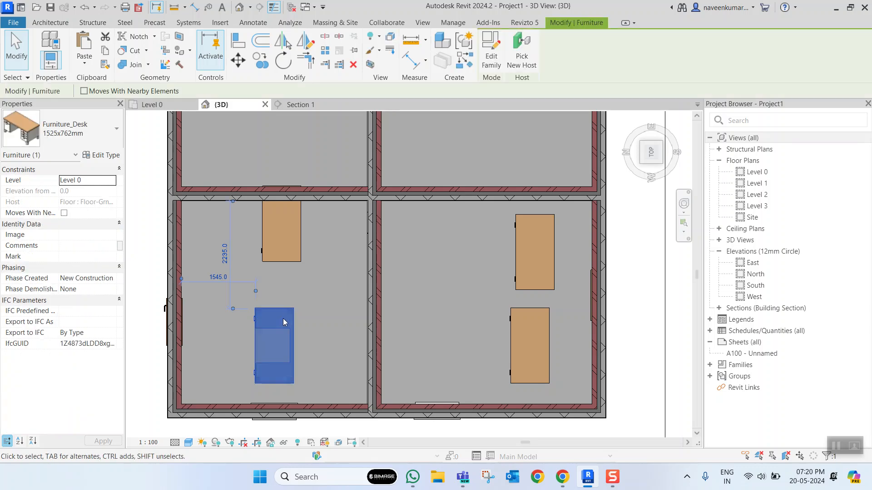
key(Escape)
click(295, 317)
mouse_move(291, 315)
mouse_down()
mouse_move(309, 314)
mouse_move(298, 314)
mouse_up()
click(312, 308)
scroll(311, 307, down, 5)
scroll(347, 267, up, 3)
scroll(345, 268, down, 2)
shift+middle_drag(336, 298, 425, 189)
scroll(379, 287, up, 3)
scroll(379, 287, down, 5)
shift+middle_drag(379, 287, 169, 113)
- Place four UC305x305x97 structural columns in the lower-left room of the Level 0 floor plan
click(50, 23)
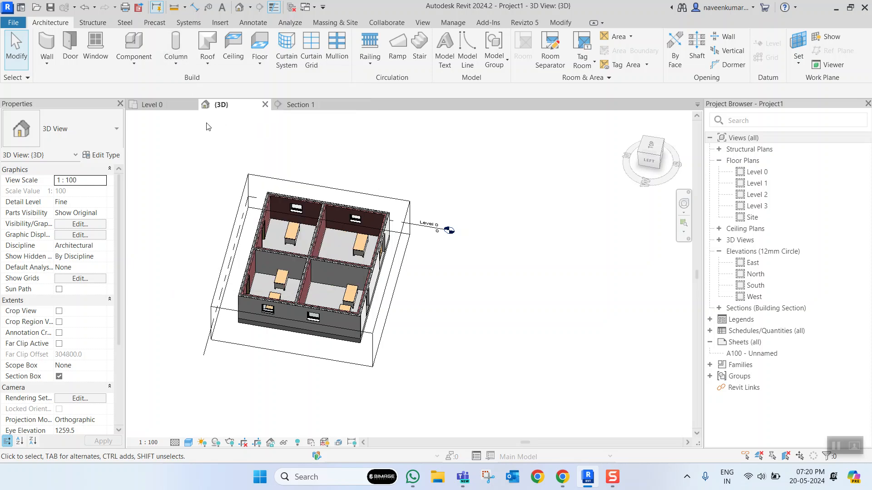
click(153, 104)
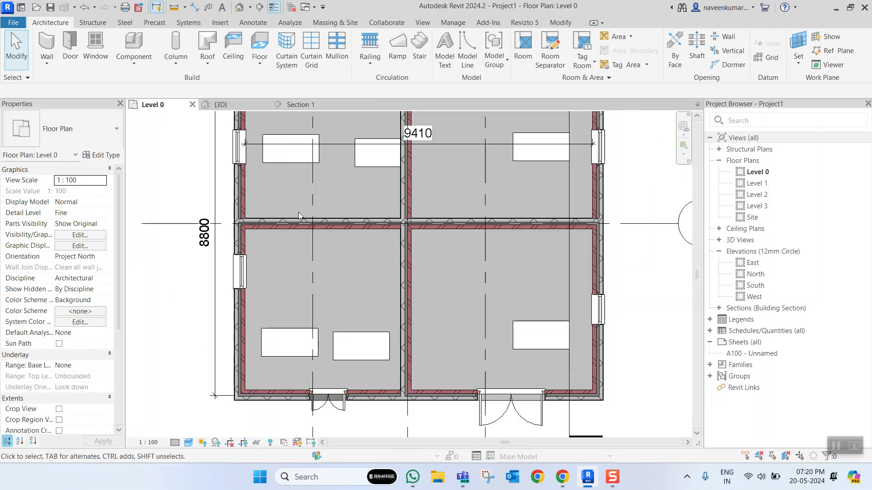
click(175, 48)
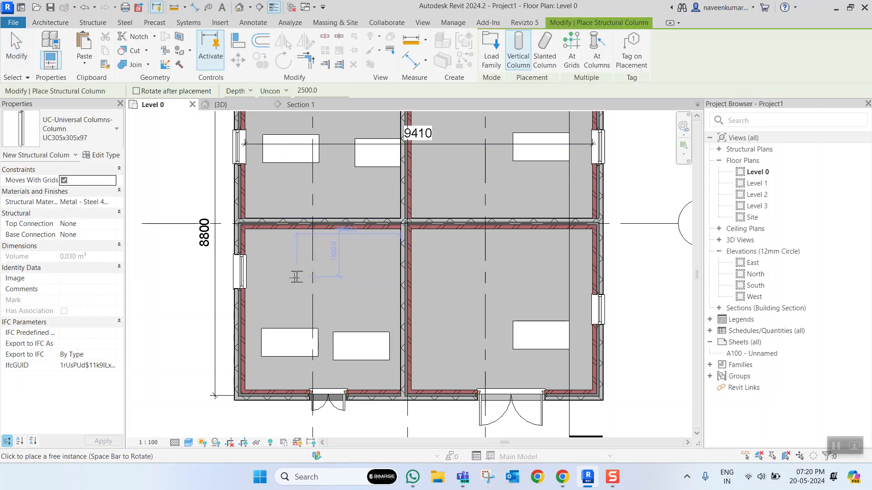
scroll(278, 284, up, 2)
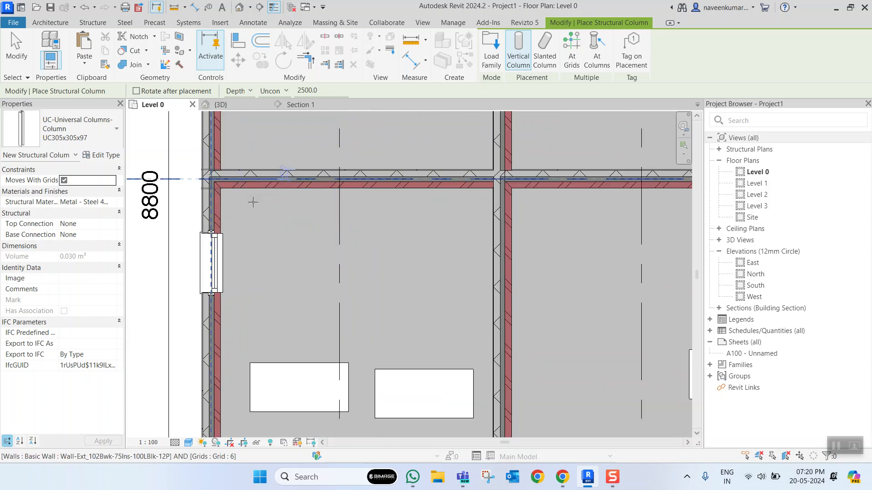
click(274, 234)
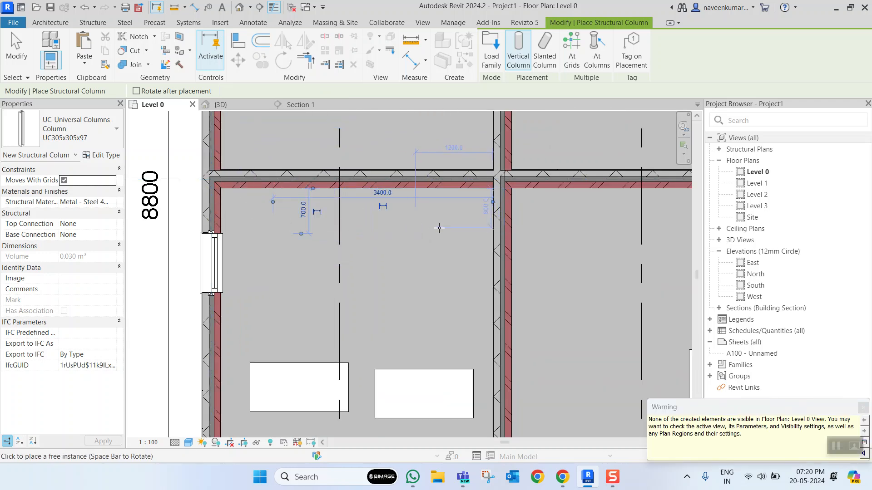
click(449, 322)
key(Escape)
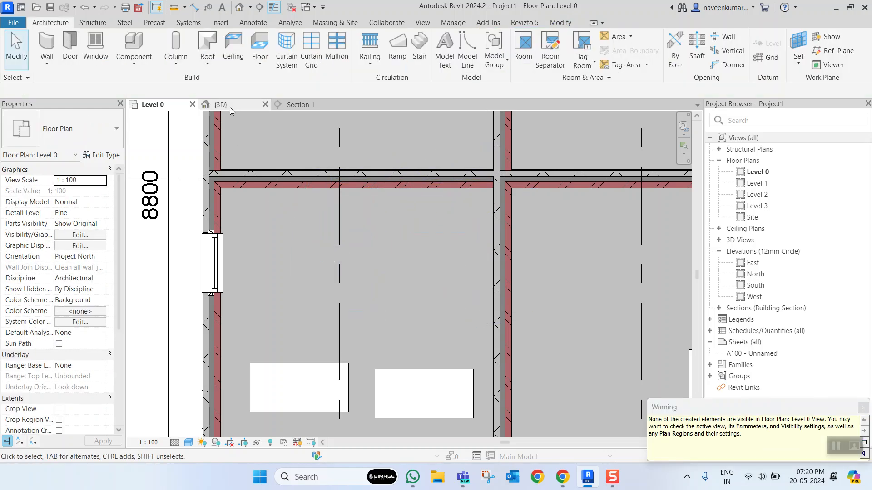
- Select all the UC305x305x97 structural columns in the 3D view and set their top level to Level 1 and base offset to 0
click(227, 105)
scroll(310, 242, down, 3)
shift+middle_drag(400, 307, 390, 200)
scroll(310, 274, up, 6)
scroll(346, 199, up, 2)
click(352, 175)
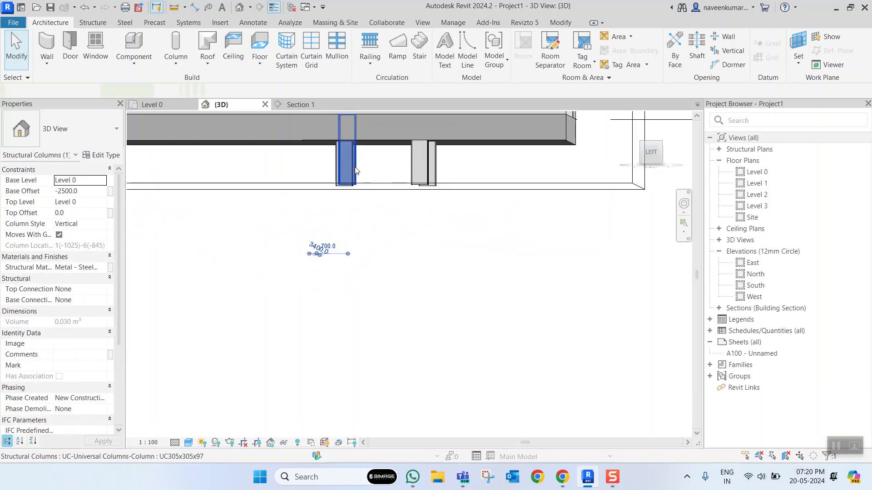
key(s)
key(a)
shift+middle_drag(469, 244, 261, 198)
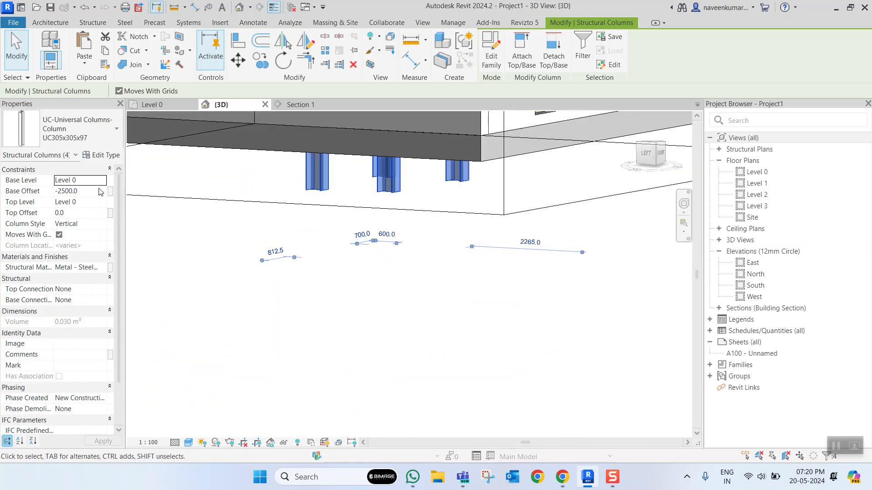
click(102, 203)
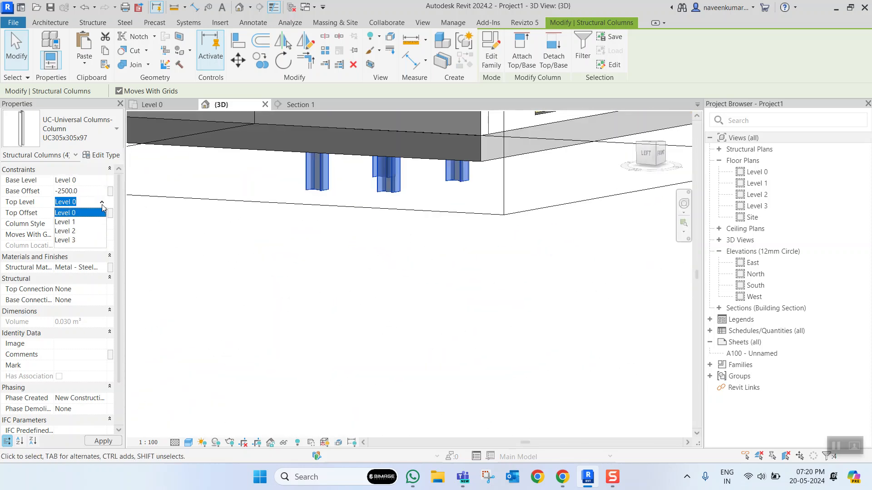
click(81, 223)
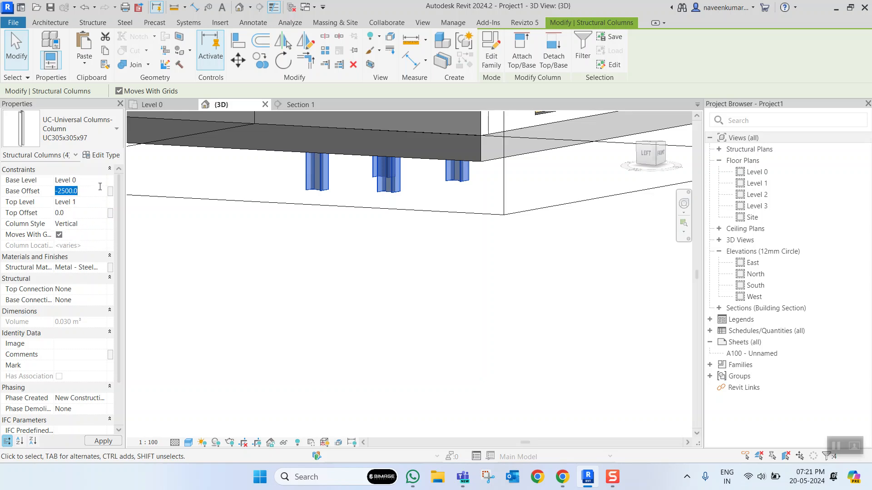
key(Return)
scroll(367, 260, down, 5)
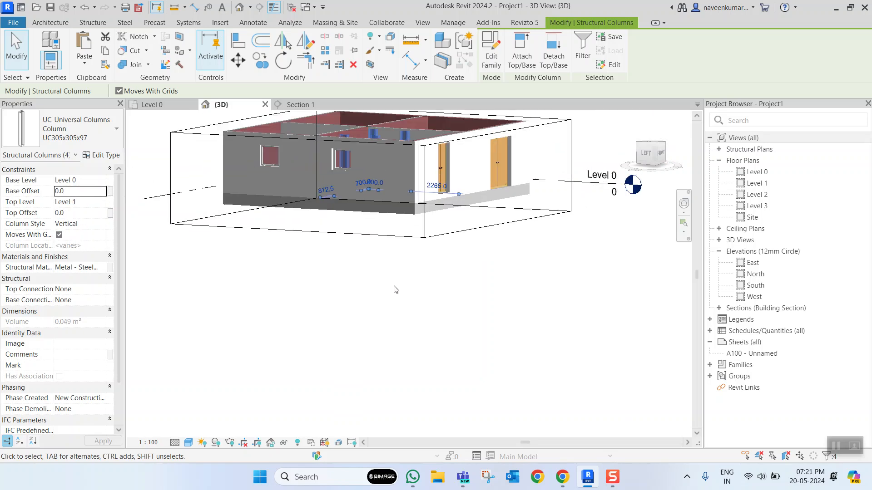
click(437, 257)
- Examine the steel columns standing in the front-left room from several angles in the 3D view
scroll(364, 191, up, 6)
shift+middle_drag(413, 226, 333, 281)
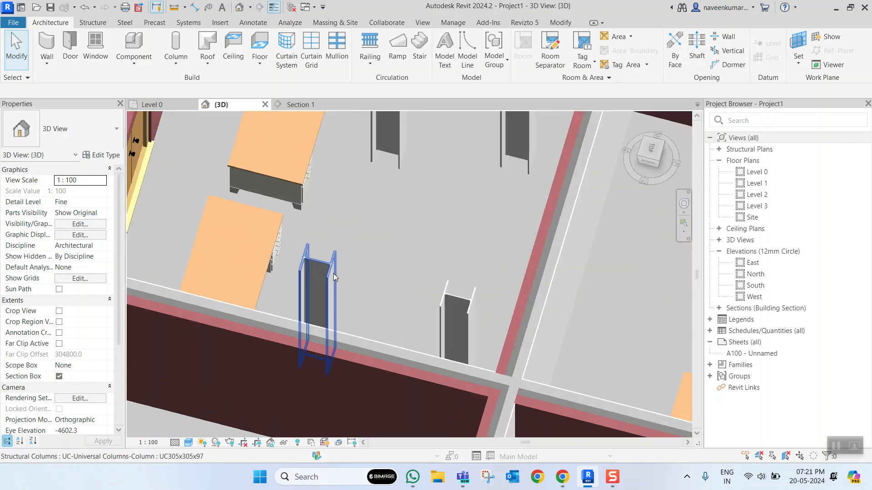
click(333, 273)
scroll(341, 268, down, 5)
scroll(378, 252, up, 3)
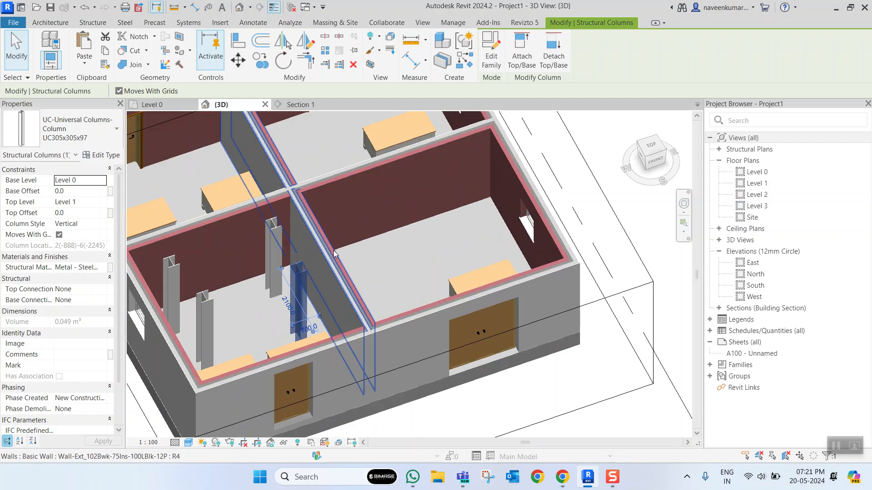
click(413, 257)
middle_drag(314, 261, 416, 249)
scroll(325, 264, up, 4)
scroll(325, 264, down, 3)
click(308, 285)
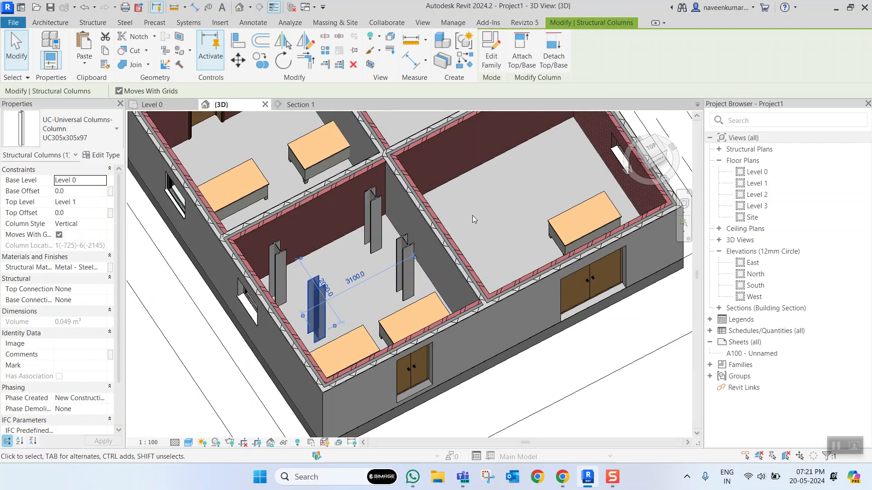
shift+middle_drag(472, 215, 475, 272)
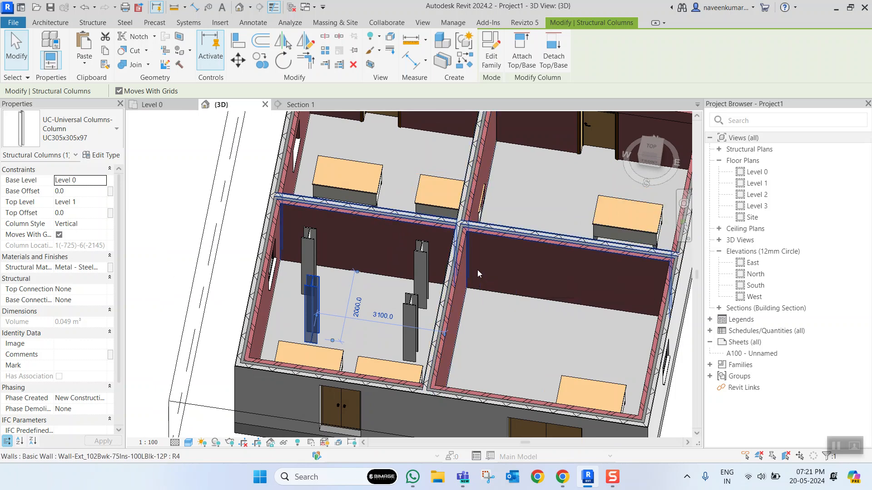
scroll(454, 270, down, 5)
scroll(429, 271, up, 3)
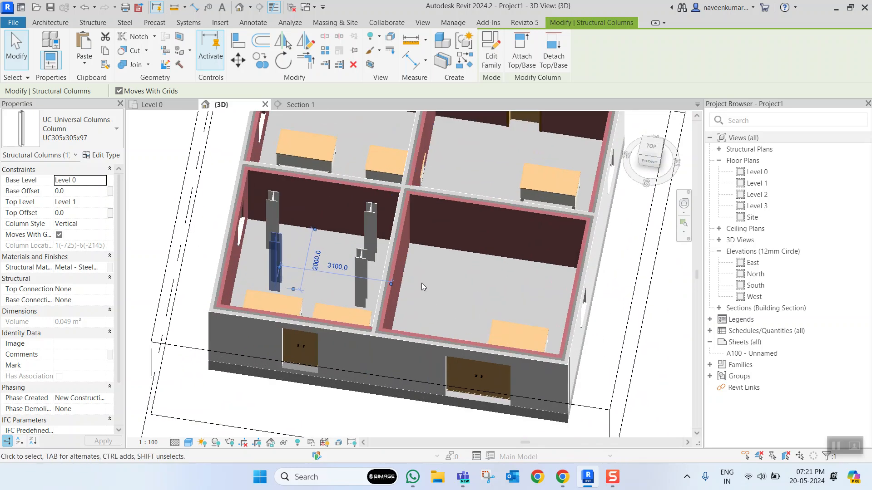
scroll(421, 283, down, 2)
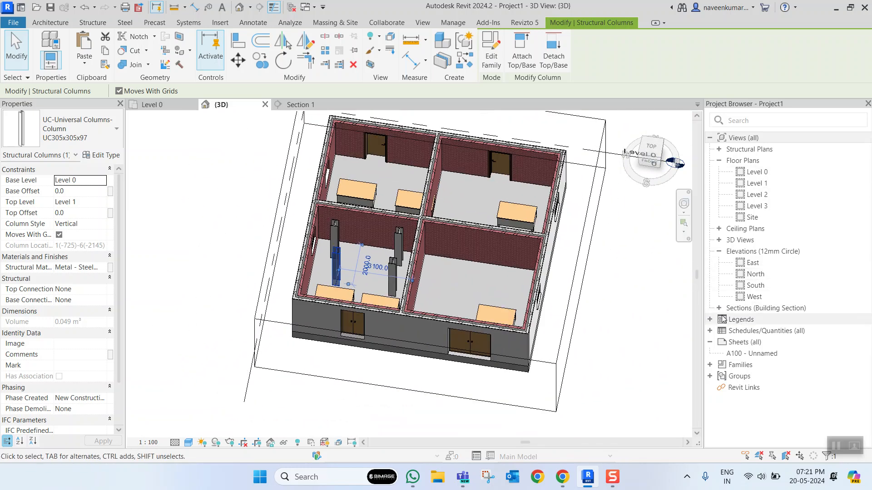
- Place 600x600mm Columns_Rectangular instances from the project's families in the three rooms without steel columns
double_click(738, 364)
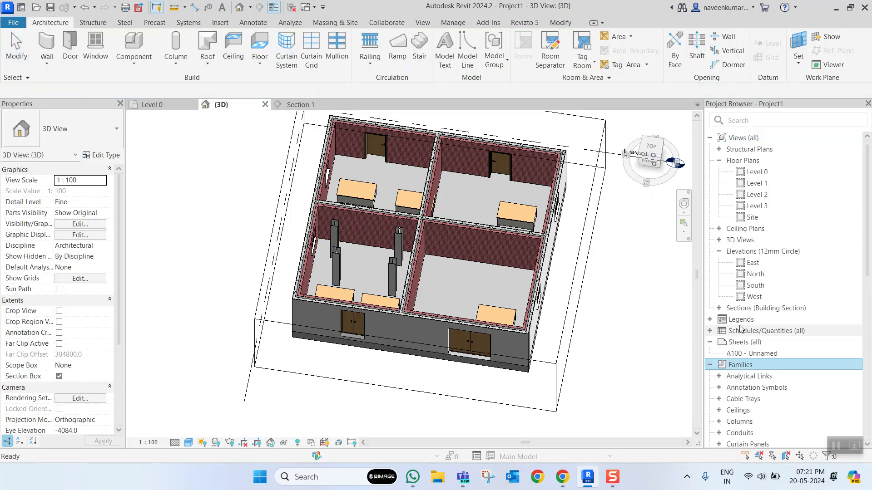
scroll(753, 301, down, 5)
scroll(754, 301, down, 5)
scroll(745, 254, up, 3)
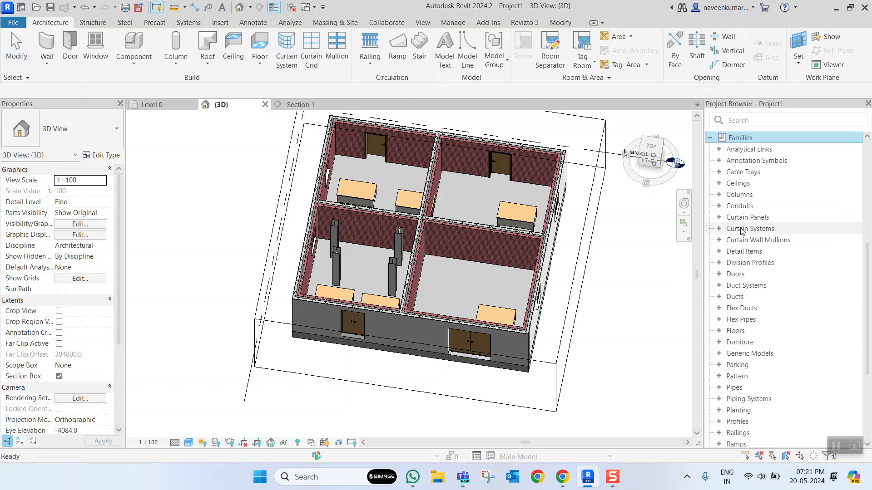
click(719, 195)
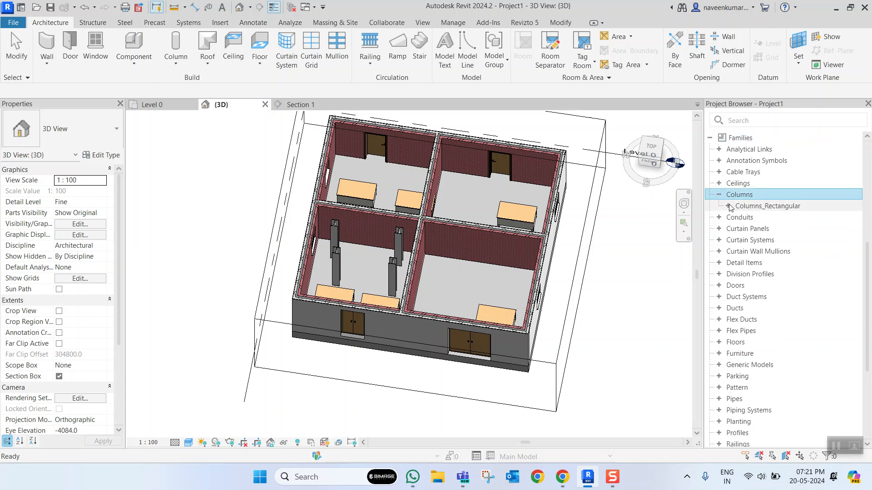
click(728, 205)
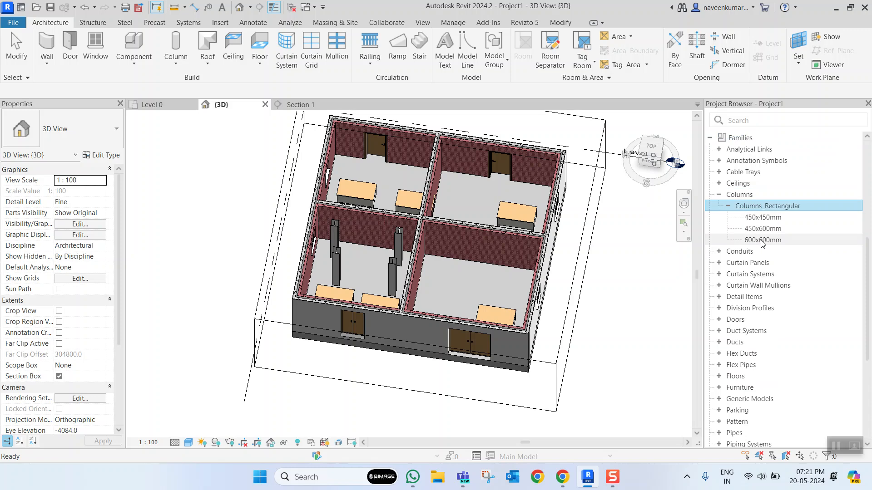
drag(766, 244, 472, 286)
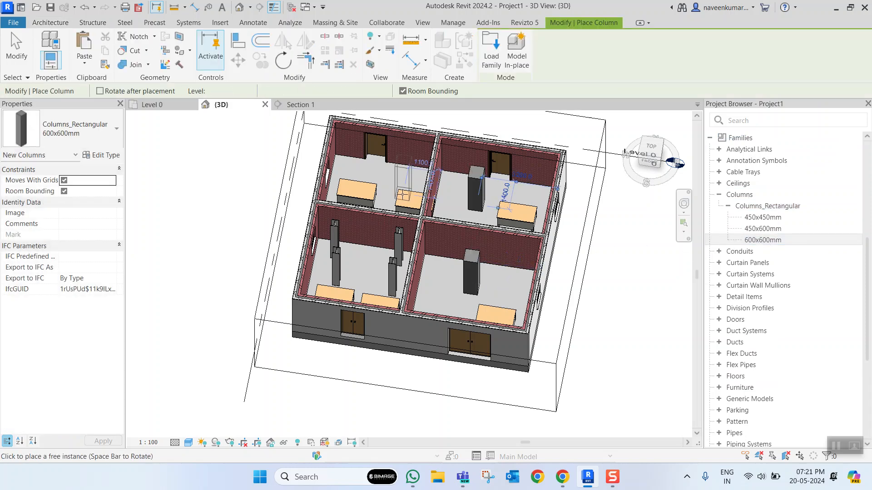
click(383, 181)
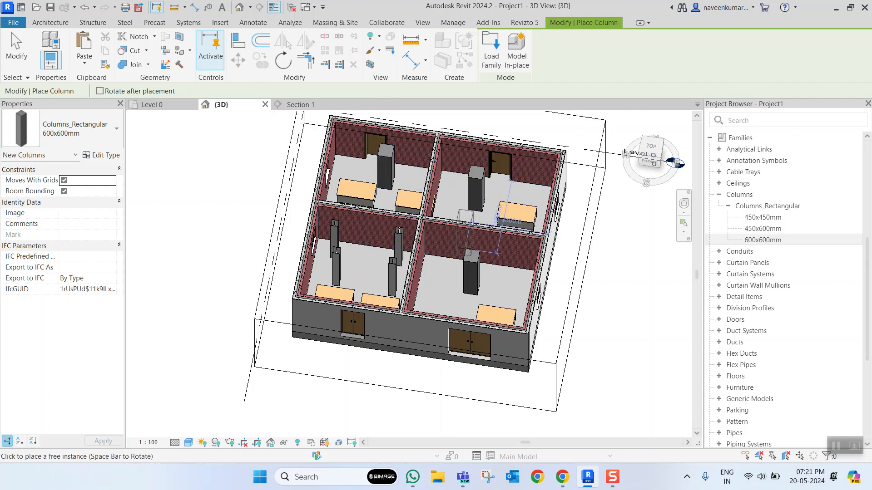
key(Escape)
key(Escape)
- Examine the rectangular columns in their rooms and view the whole cut-open building from several angles in 3D
scroll(473, 277, up, 2)
scroll(474, 261, down, 3)
click(473, 261)
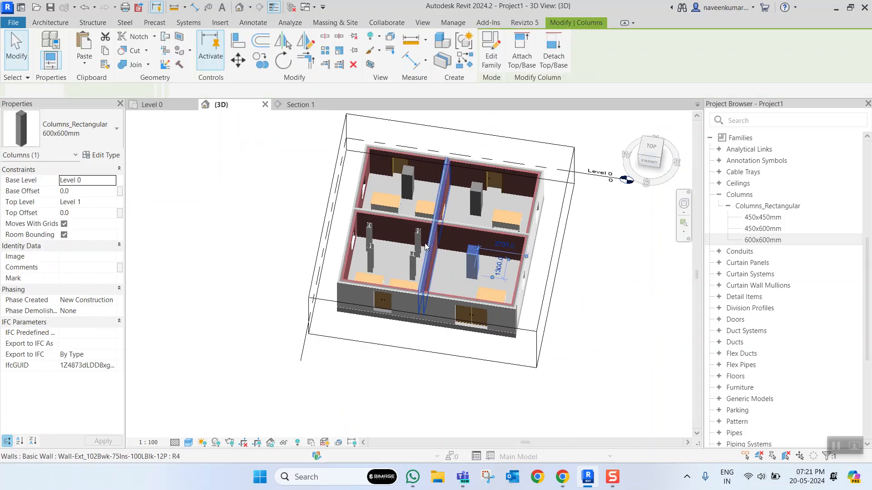
shift+middle_drag(435, 231, 601, 246)
scroll(477, 257, up, 4)
mouse_move(473, 260)
shift+middle_down()
mouse_move(405, 257)
mouse_move(459, 264)
shift+middle_up()
scroll(458, 263, down, 3)
middle_drag(454, 297, 492, 231)
scroll(491, 230, down, 3)
middle_drag(530, 255, 399, 267)
click(514, 280)
scroll(471, 240, up, 3)
scroll(474, 246, down, 3)
scroll(452, 277, up, 2)
scroll(465, 271, down, 2)
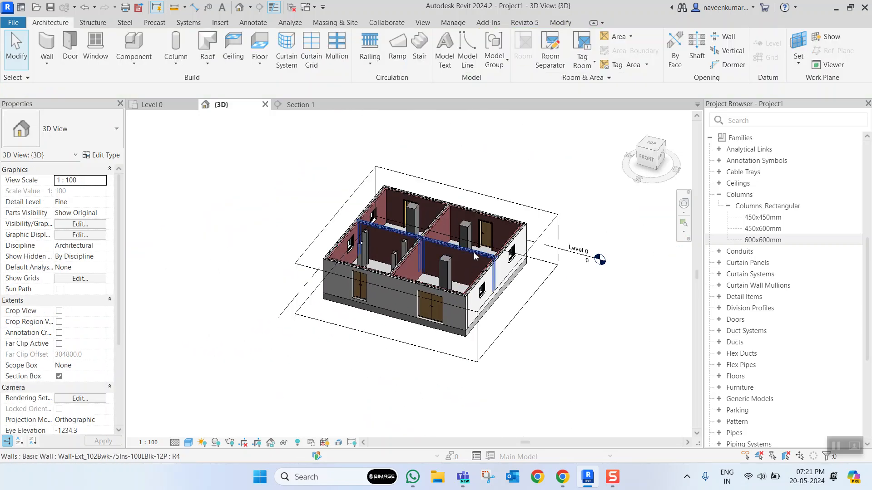
- In the Level 0 plan, move the lower-right room's rectangular column to the right end of the wall on grid 6
click(152, 104)
scroll(454, 264, down, 2)
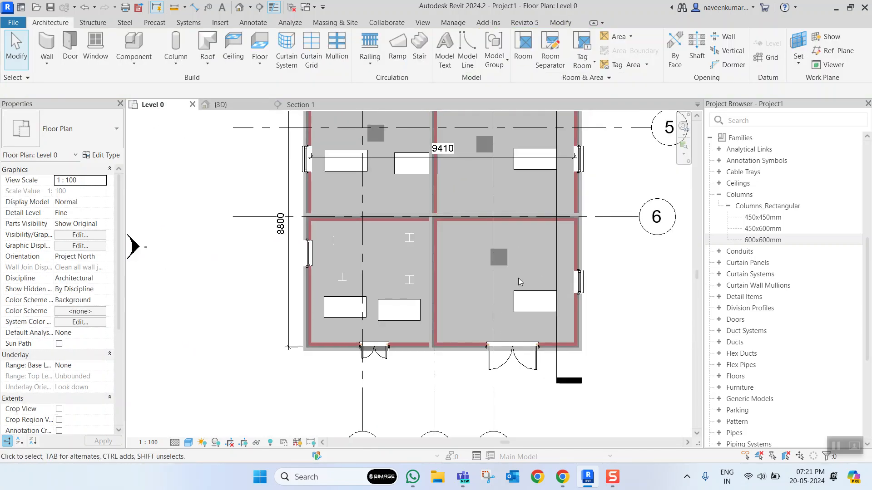
scroll(468, 276, down, 1)
scroll(499, 281, up, 5)
scroll(454, 309, down, 3)
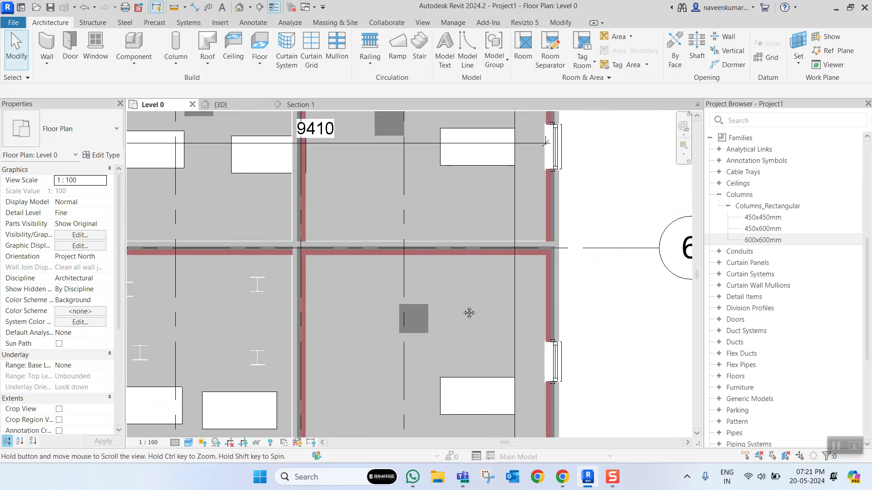
click(418, 318)
drag(574, 226, 550, 248)
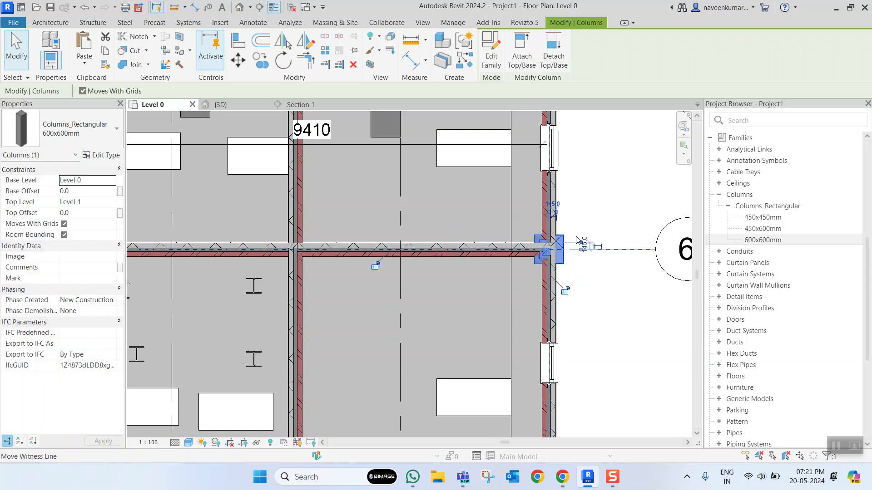
click(591, 213)
- Move the upper rooms' two rectangular columns to the upper-right and upper-left exterior corners of the building
scroll(545, 227, down, 4)
scroll(540, 230, up, 2)
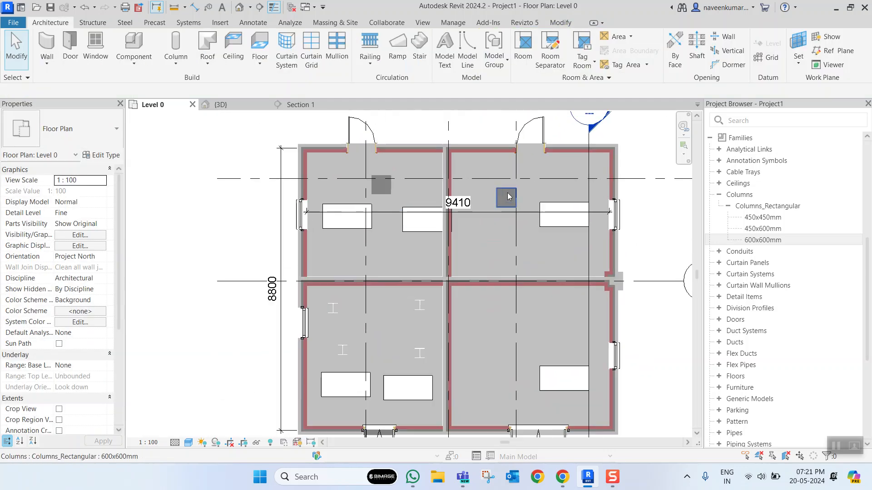
click(506, 198)
drag(616, 149, 616, 149)
drag(381, 187, 303, 152)
click(254, 191)
- Copy the upper-left corner column to the junction of the upper exterior wall and the central partition wall
middle_drag(376, 180, 364, 230)
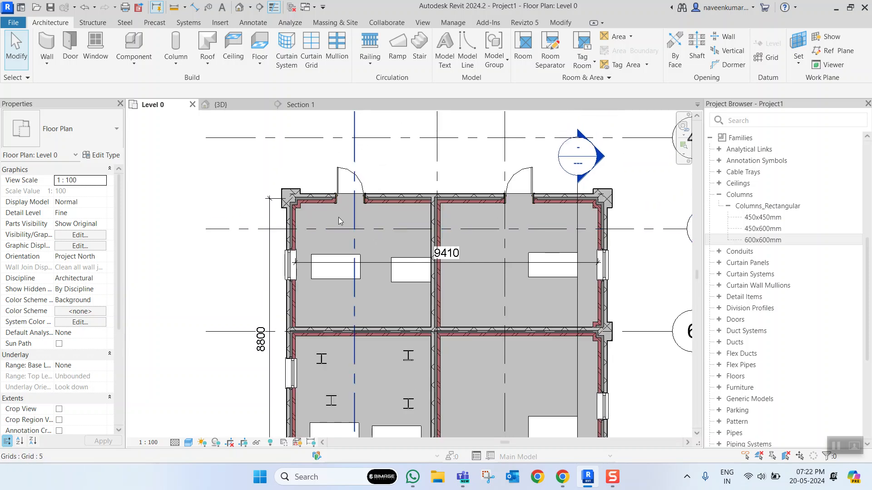
scroll(303, 205, up, 2)
click(286, 186)
key(o)
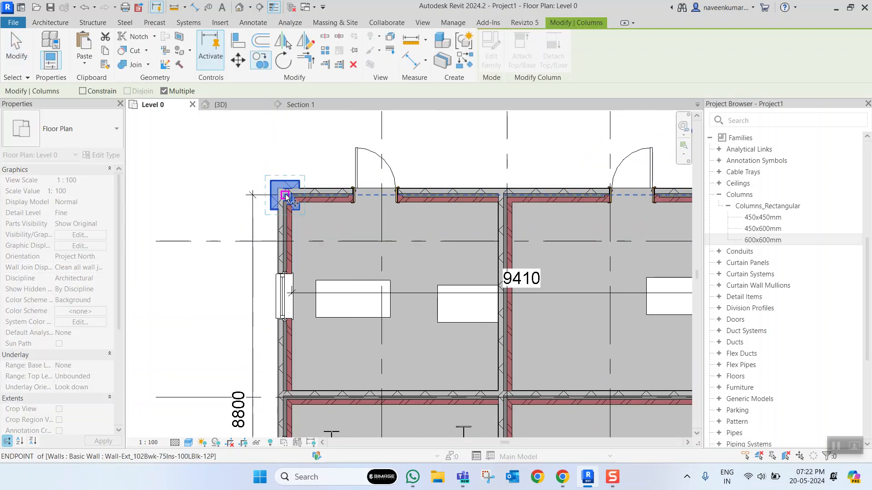
click(504, 195)
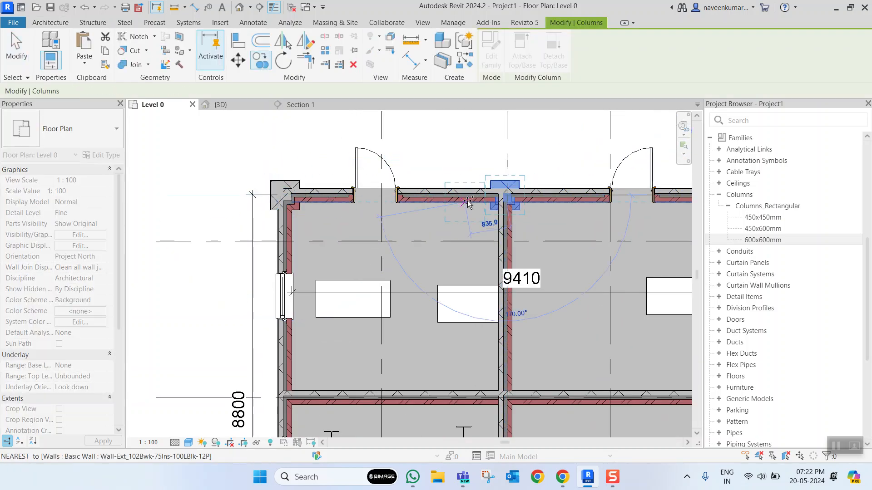
scroll(465, 199, down, 5)
click(546, 198)
click(546, 255)
key(Escape)
key(Escape)
- Delete the rectangular column at the right end of the middle wall on grid 6
scroll(551, 259, up, 3)
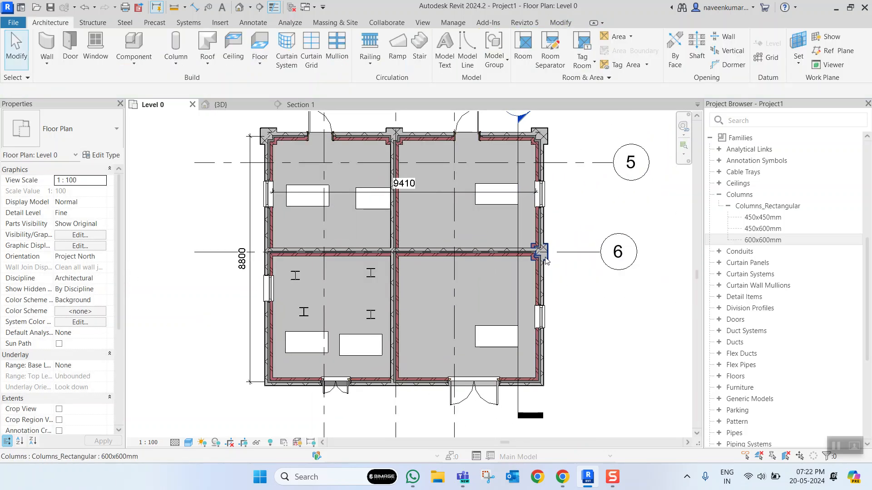
click(547, 259)
key(Escape)
middle_drag(426, 184, 429, 204)
- Select all three 600x600mm columns on the upper wall and copy them, with Multiple, about 4100 mm down to the middle wall on grid 6
click(272, 149)
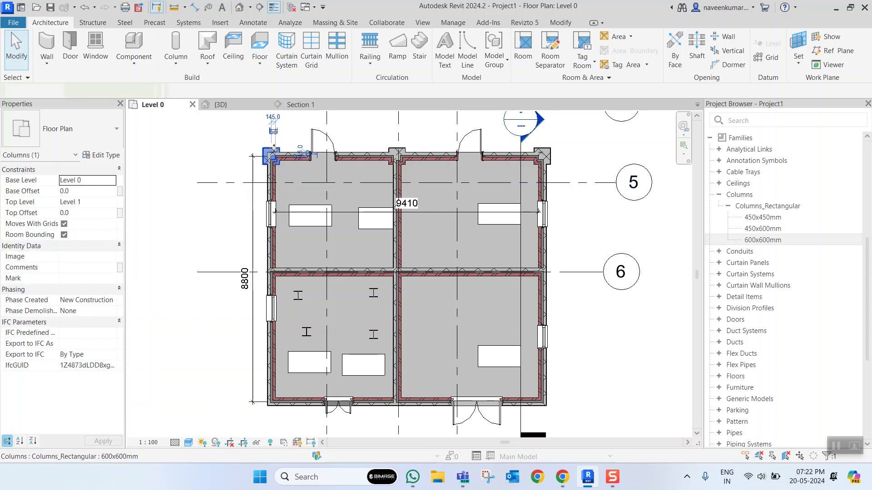
key(s)
key(a)
scroll(400, 160, up, 3)
scroll(391, 158, down, 4)
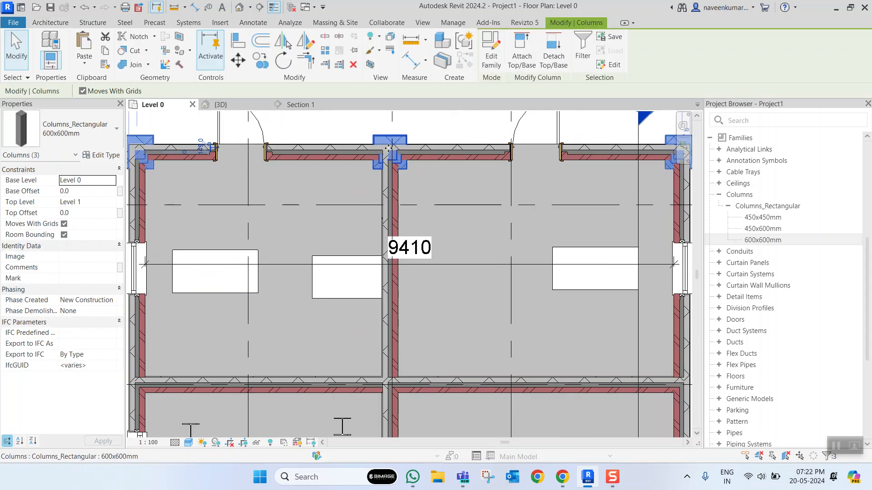
key(c)
key(o)
click(403, 227)
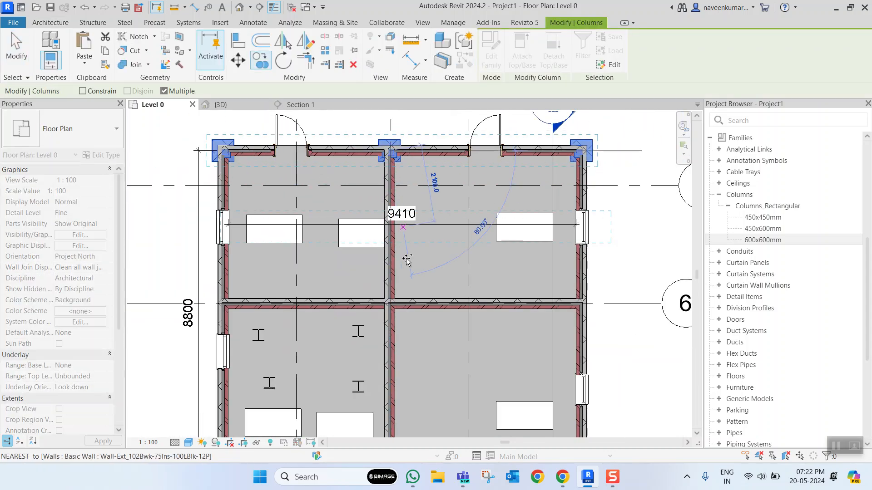
click(399, 302)
- Place a further copy of the three columns on the lower exterior wall, at its two corners and the central partition
scroll(424, 294, down, 5)
middle_drag(427, 327, 427, 256)
scroll(417, 273, up, 4)
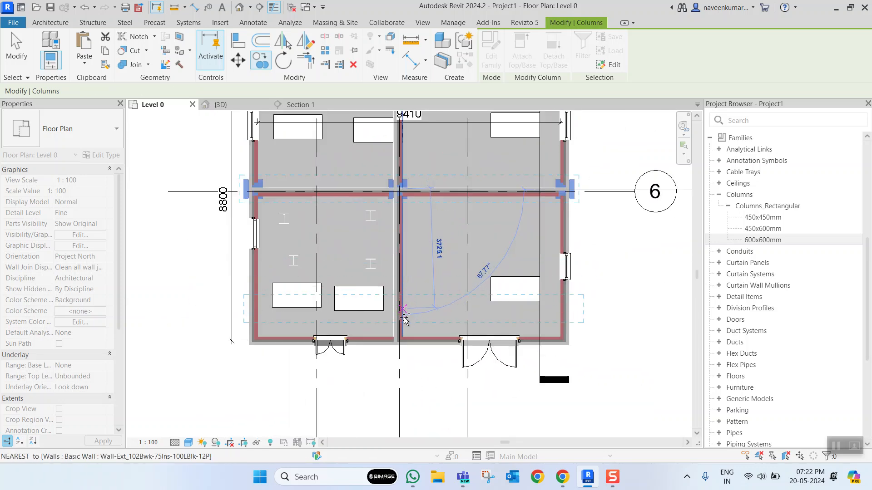
click(435, 303)
scroll(436, 293, down, 4)
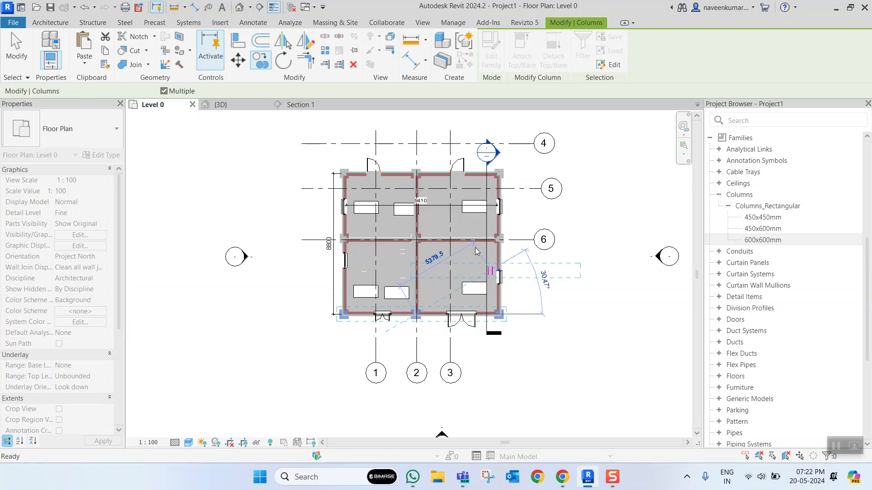
key(Escape)
key(Escape)
- In the 3D view, examine the copied columns at the building's corners and wall junctions from the front and back
click(220, 104)
scroll(464, 290, up, 8)
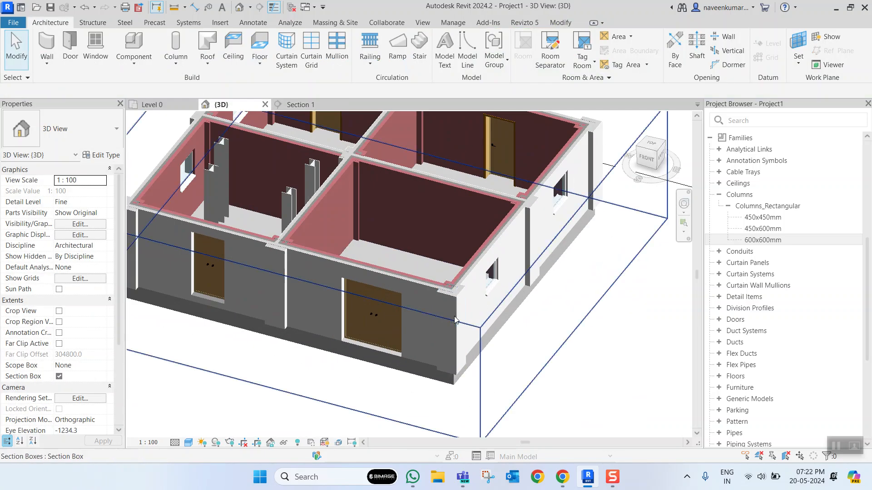
scroll(465, 290, down, 6)
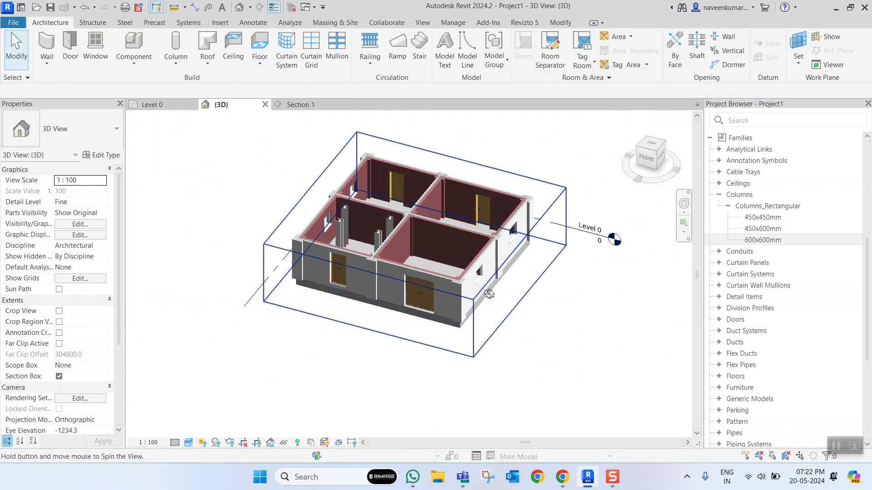
scroll(492, 231, up, 6)
scroll(499, 230, down, 4)
shift+middle_drag(509, 229, 434, 243)
scroll(509, 317, up, 4)
scroll(473, 296, down, 1)
scroll(471, 299, down, 4)
shift+middle_drag(471, 298, 562, 280)
scroll(398, 326, up, 6)
scroll(398, 323, down, 5)
scroll(394, 304, up, 3)
scroll(438, 282, down, 4)
shift+middle_drag(438, 282, 468, 310)
scroll(460, 312, up, 6)
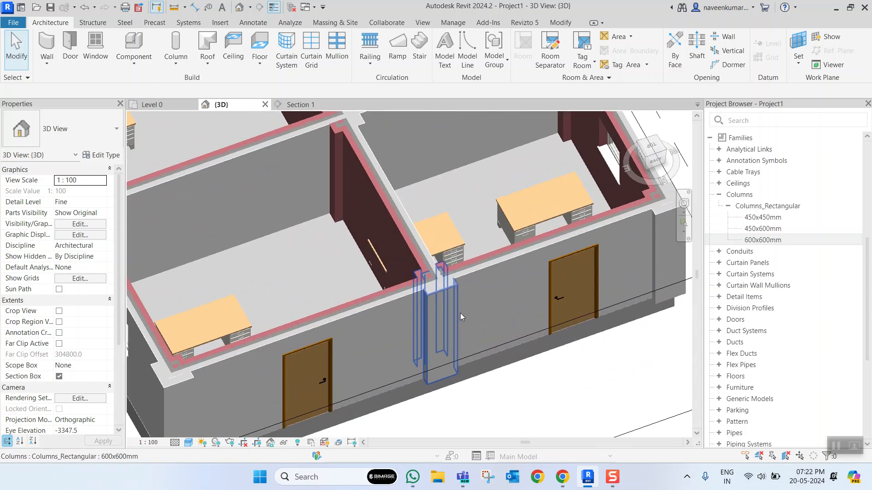
click(443, 266)
key(Escape)
scroll(292, 244, down, 8)
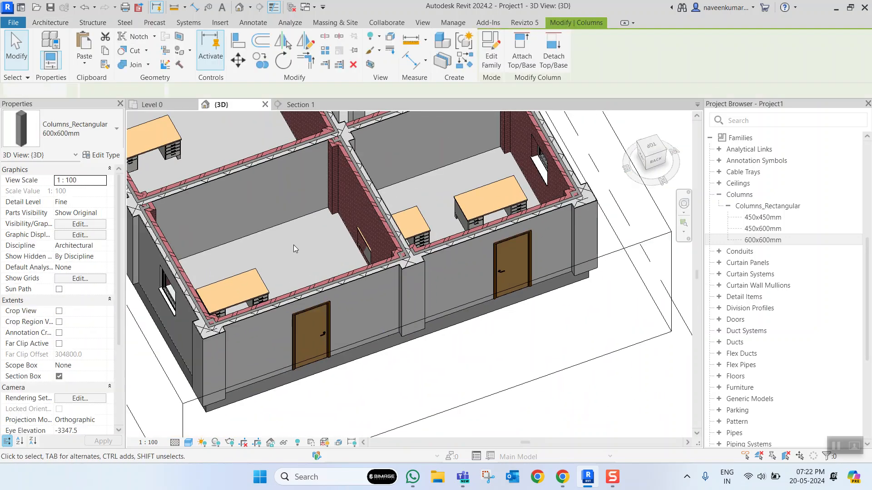
- Review the column layout in the Level 0 floor plan and show the structural tools
click(150, 105)
scroll(395, 187, up, 4)
scroll(355, 209, down, 5)
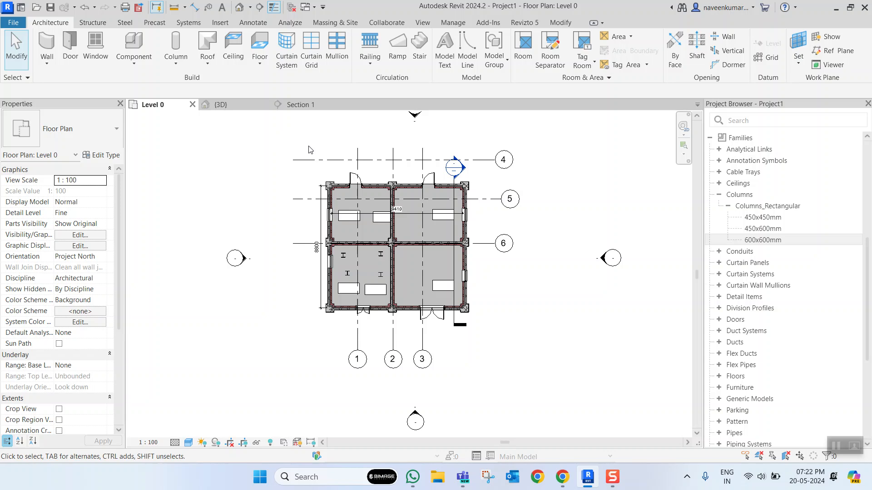
click(92, 22)
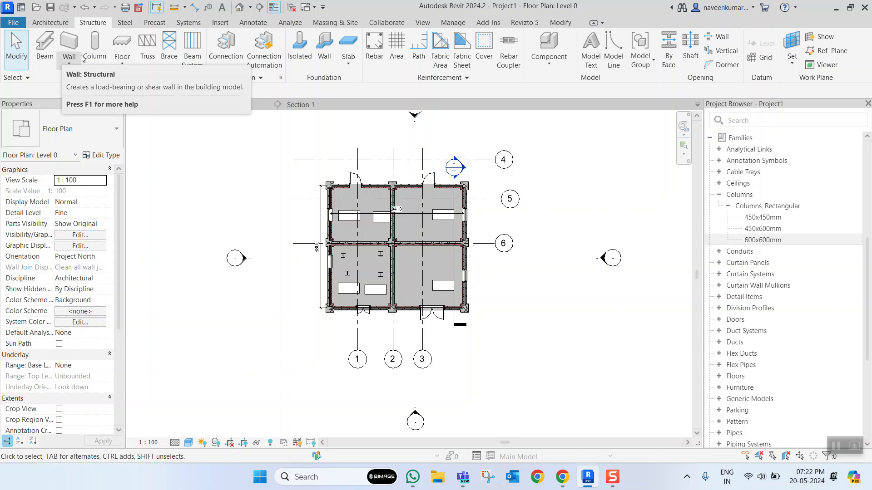
scroll(455, 270, up, 3)
scroll(456, 273, down, 3)
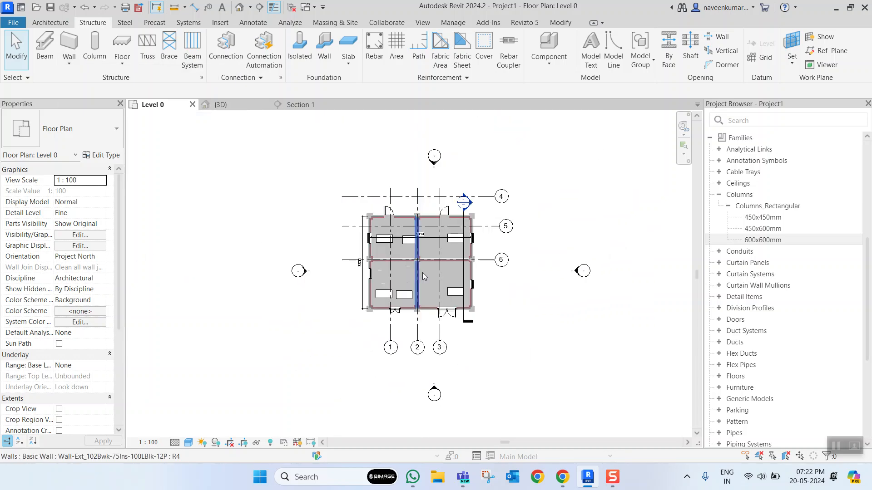
scroll(456, 277, up, 2)
scroll(454, 282, down, 2)
scroll(443, 283, up, 1)
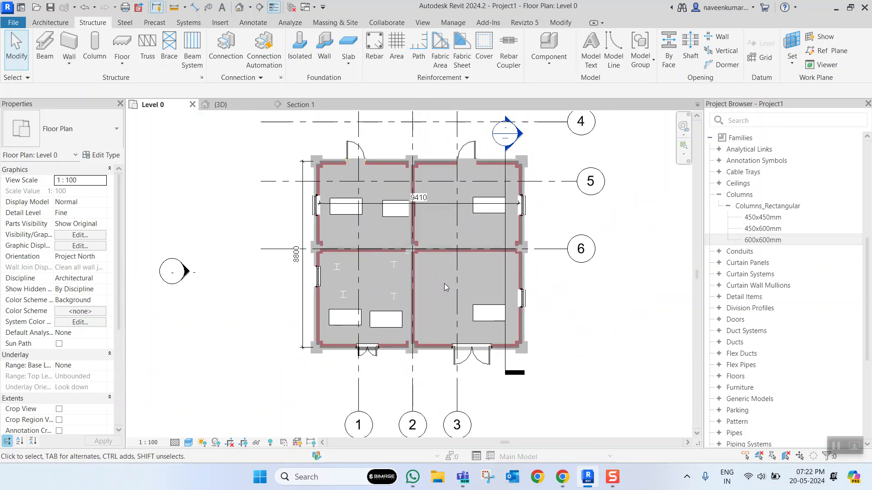
- Return to the 3D view and look over the whole building with its rooms, columns and furniture
click(236, 105)
scroll(350, 277, up, 5)
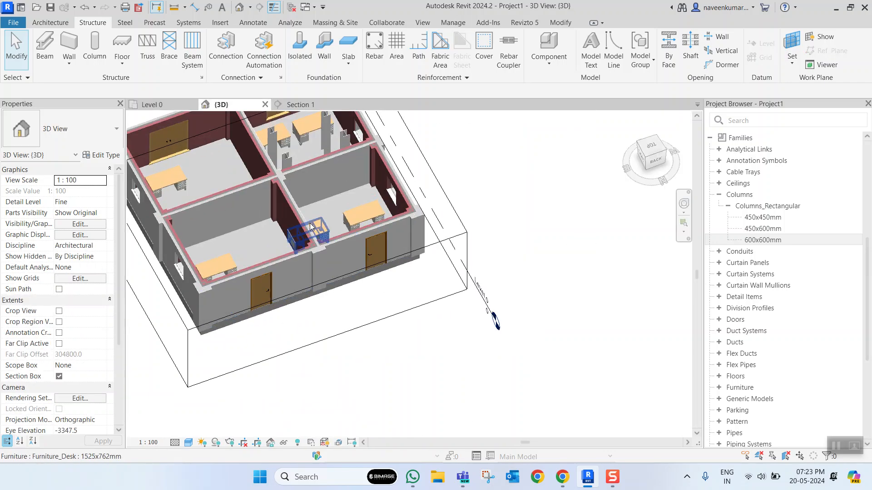
scroll(351, 277, down, 5)
scroll(377, 280, up, 4)
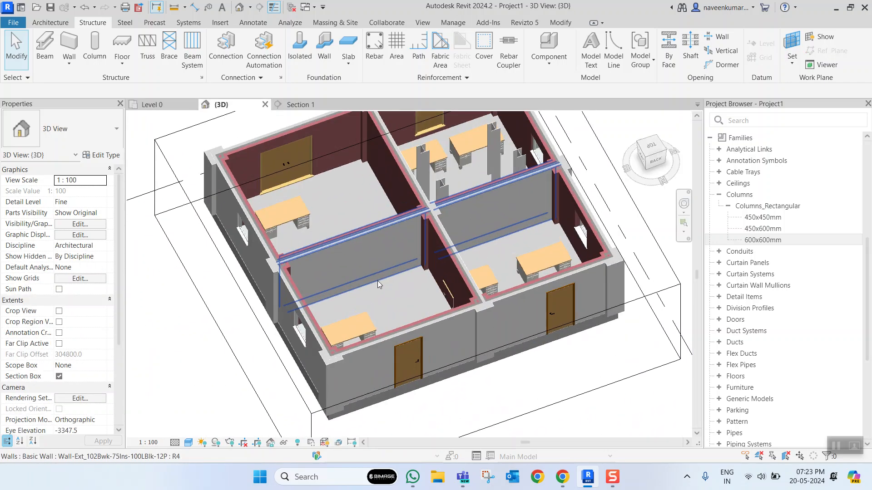
scroll(386, 275, down, 3)
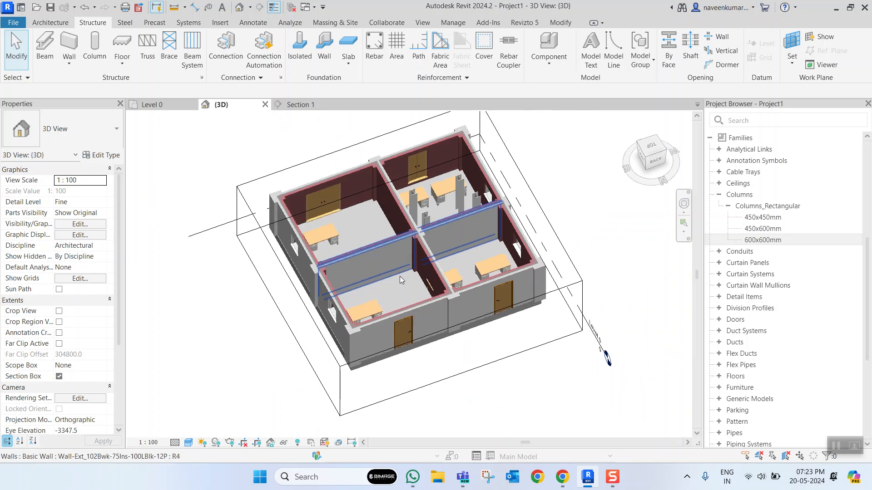
scroll(395, 282, up, 1)
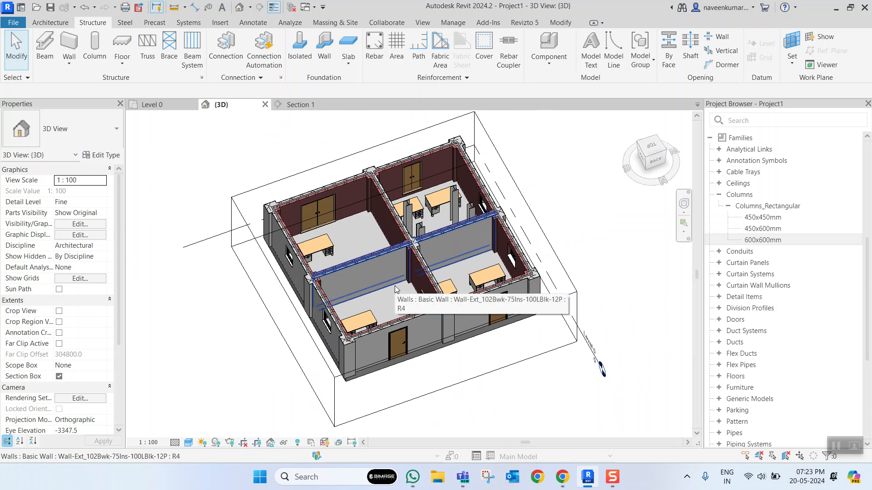
scroll(472, 273, down, 2)
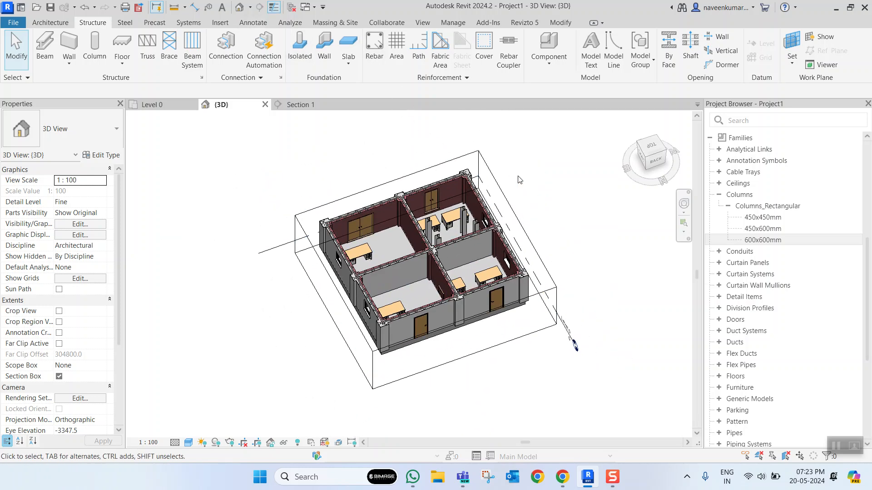
- Browse the annotation categories in the 3D view's Visibility/Graphic Overrides and close them without changes
key(v)
key(v)
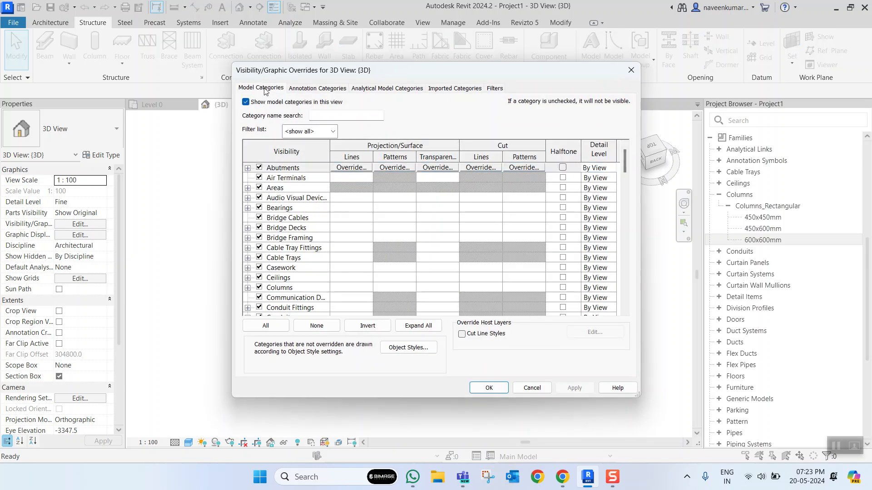
click(306, 88)
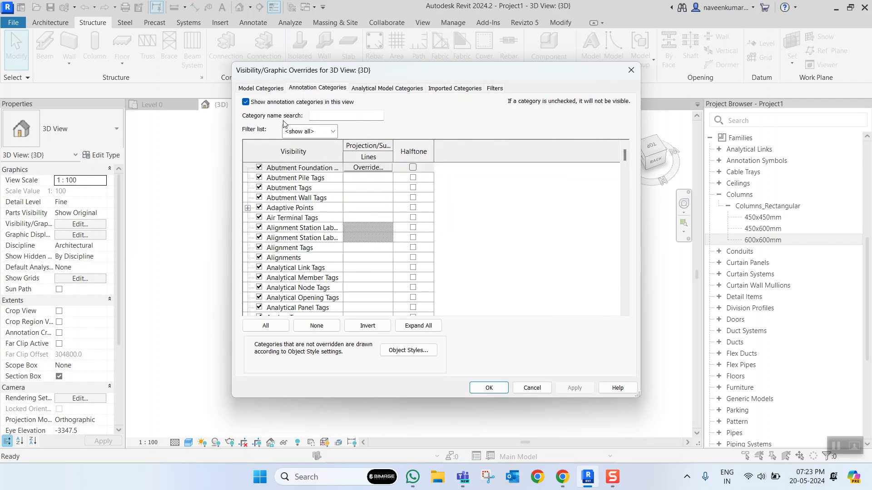
scroll(288, 213, down, 2)
scroll(289, 237, up, 2)
scroll(287, 245, down, 4)
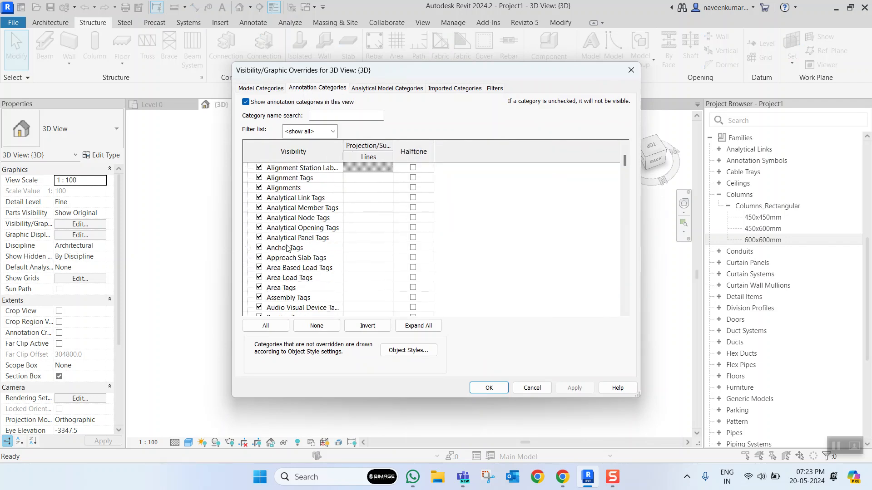
scroll(287, 249, up, 2)
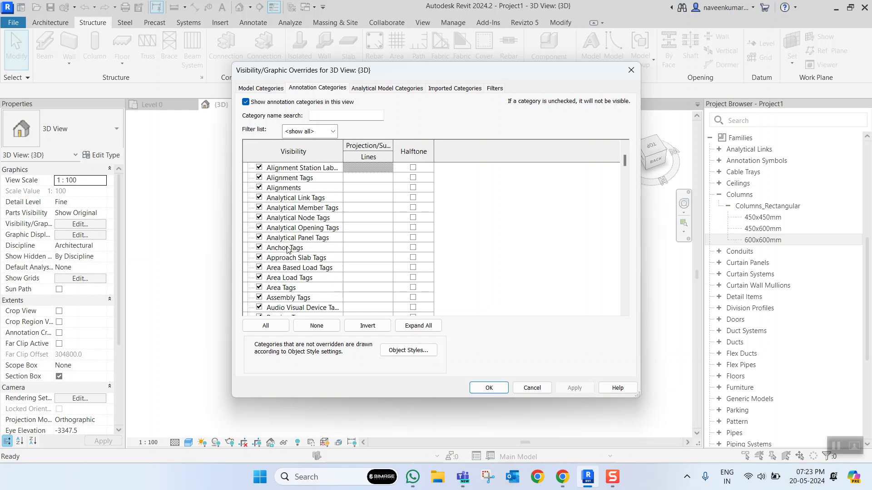
click(532, 388)
- Examine the level line and the building from its right and back sides in the 3D view
scroll(454, 352, up, 2)
scroll(454, 352, down, 2)
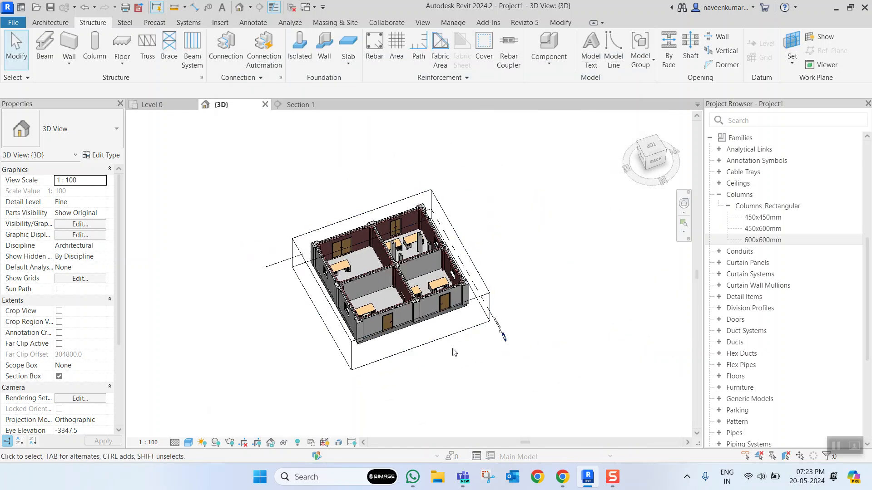
click(447, 336)
scroll(474, 344, up, 3)
click(527, 326)
scroll(527, 326, up, 2)
scroll(504, 336, down, 5)
scroll(485, 347, up, 4)
shift+middle_drag(485, 347, 505, 306)
scroll(506, 307, down, 1)
- Hide the Levels annotation category in the 3D view through Visibility/Graphic Overrides
key(v)
key(g)
click(318, 87)
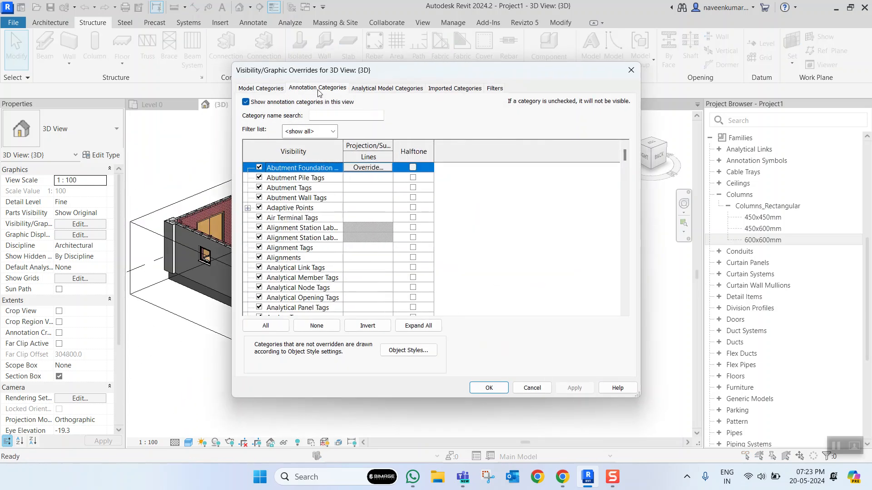
click(290, 230)
key(l)
scroll(297, 235, down, 2)
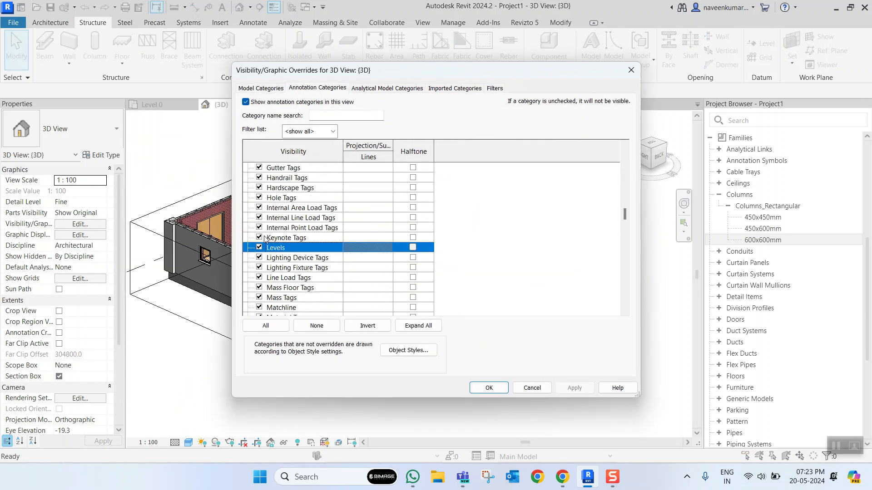
click(486, 387)
scroll(507, 306, up, 2)
scroll(507, 306, down, 2)
scroll(495, 283, up, 1)
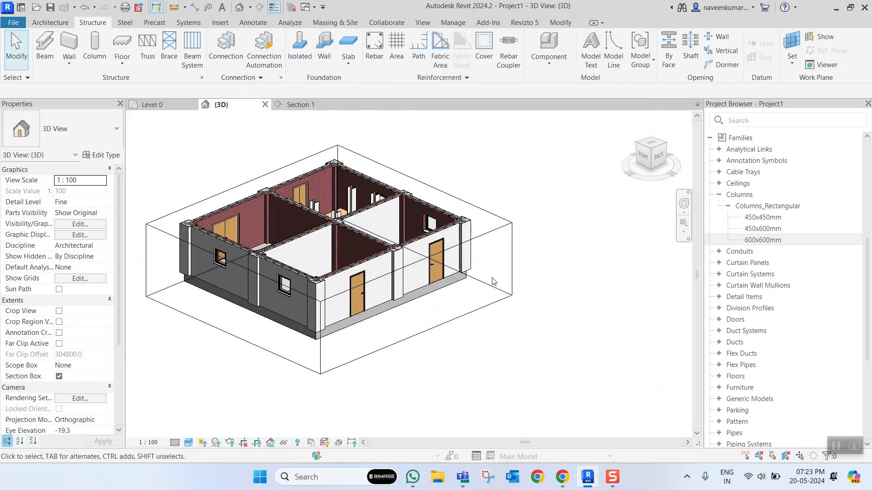
- Hide the Doors model category in the 3D view and inspect the door openings
key(g)
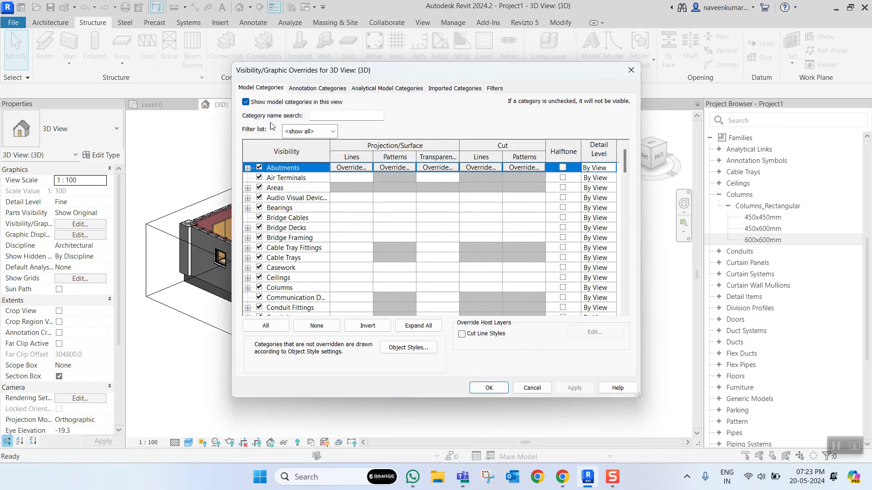
click(283, 268)
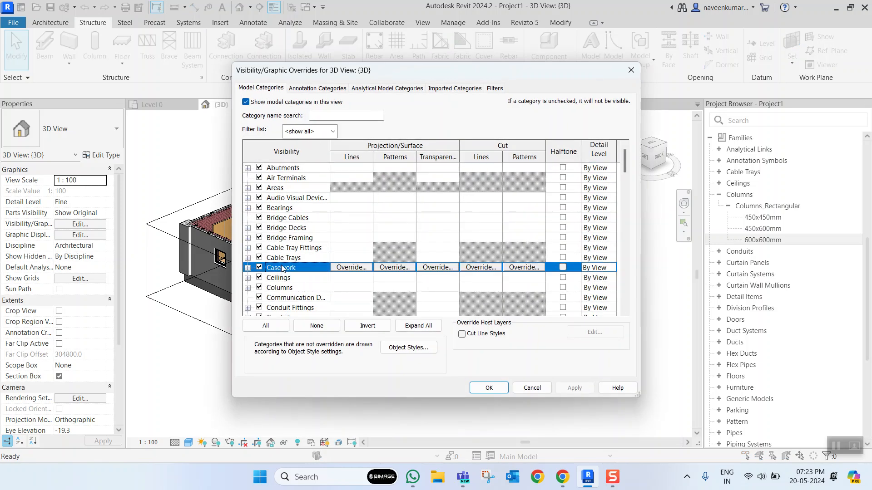
key(d)
scroll(269, 209, up, 2)
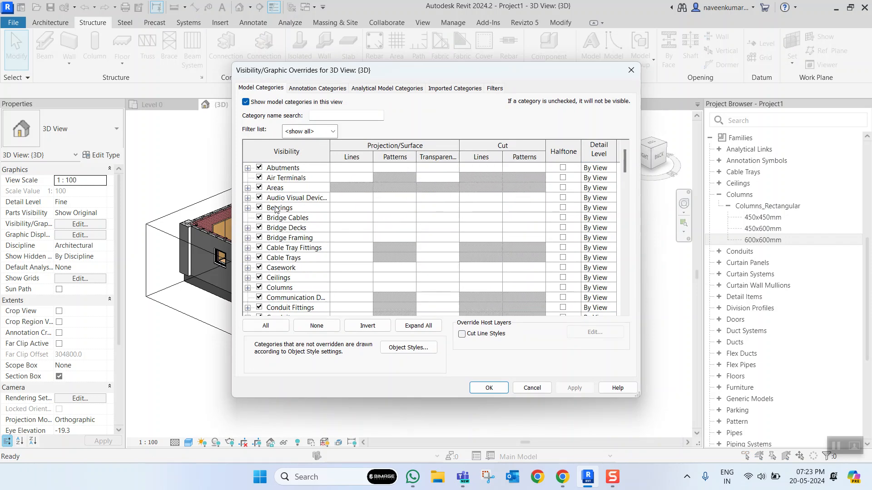
scroll(277, 211, down, 4)
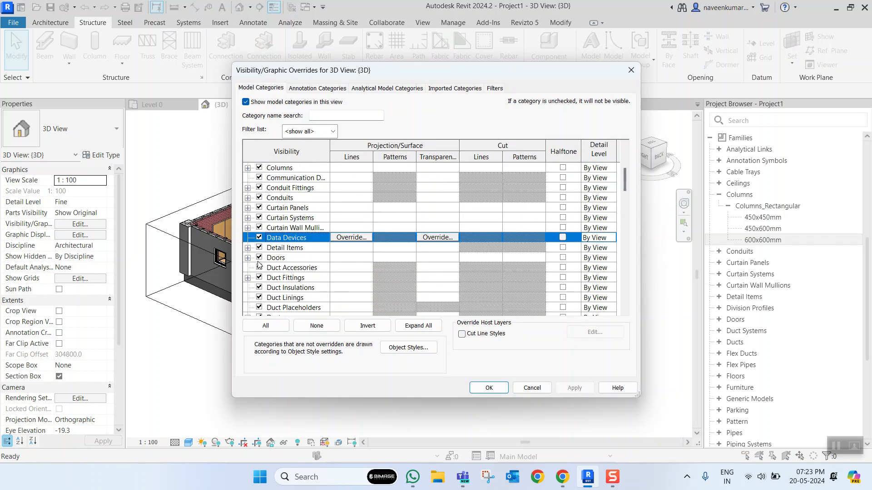
click(259, 258)
click(485, 387)
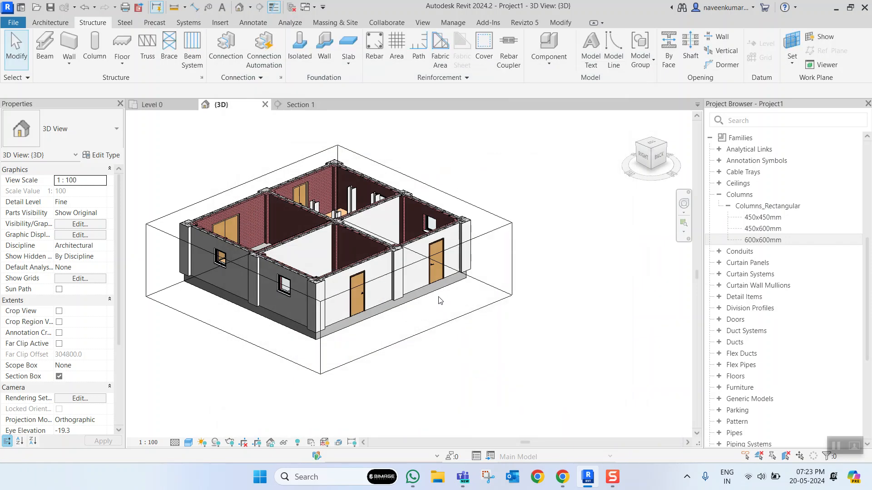
scroll(367, 285, up, 3)
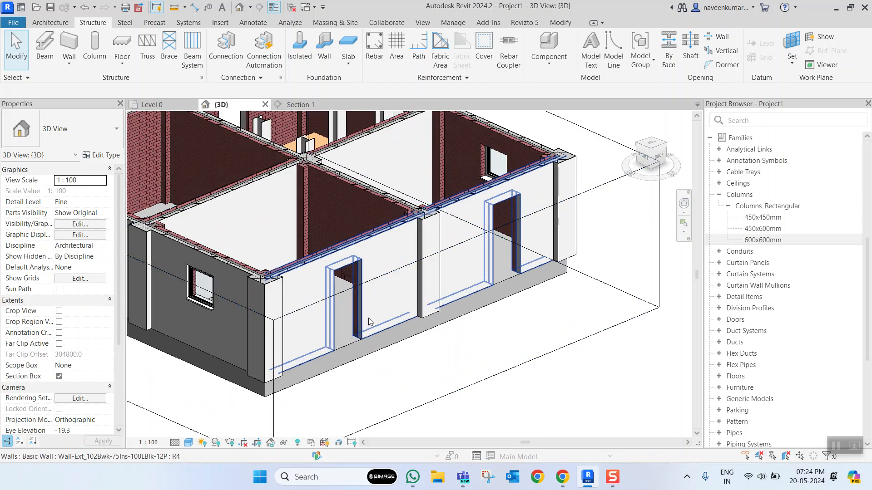
scroll(368, 317, down, 3)
scroll(444, 324, up, 5)
scroll(444, 323, down, 6)
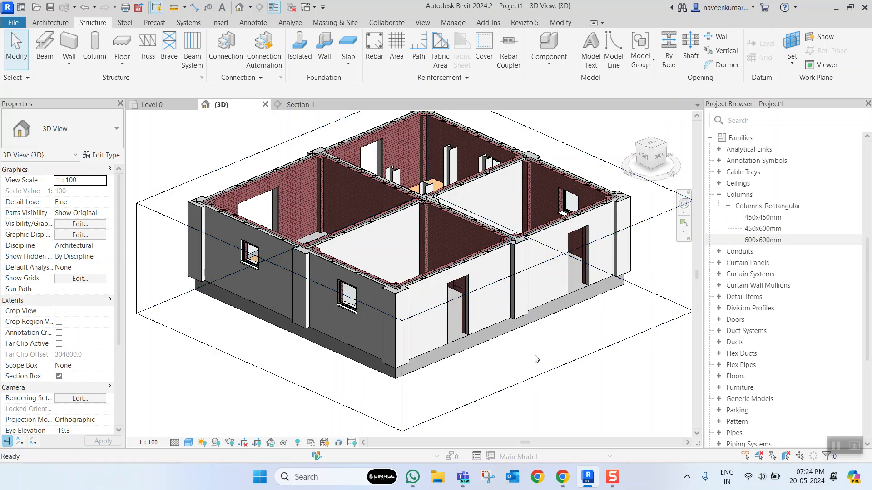
- Undo the hiding of the Doors and Levels categories in the 3D view
scroll(536, 358, down, 1)
scroll(499, 327, up, 3)
scroll(466, 293, down, 4)
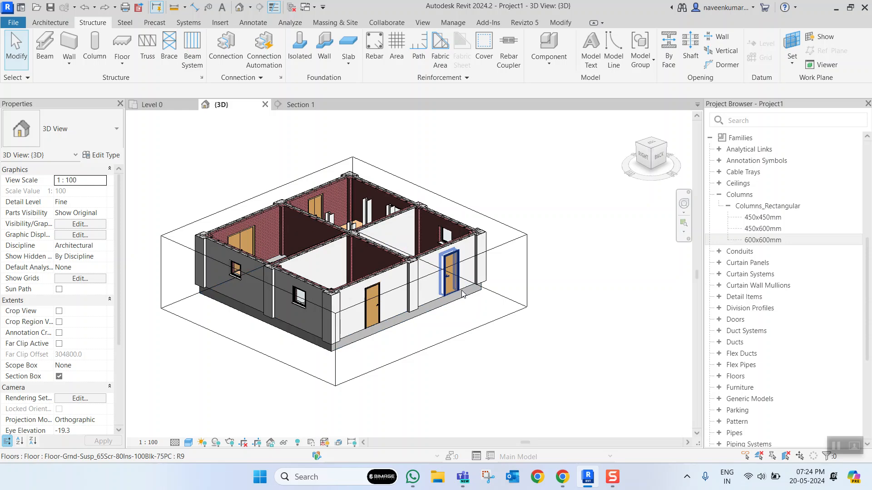
scroll(463, 288, down, 1)
scroll(499, 273, up, 3)
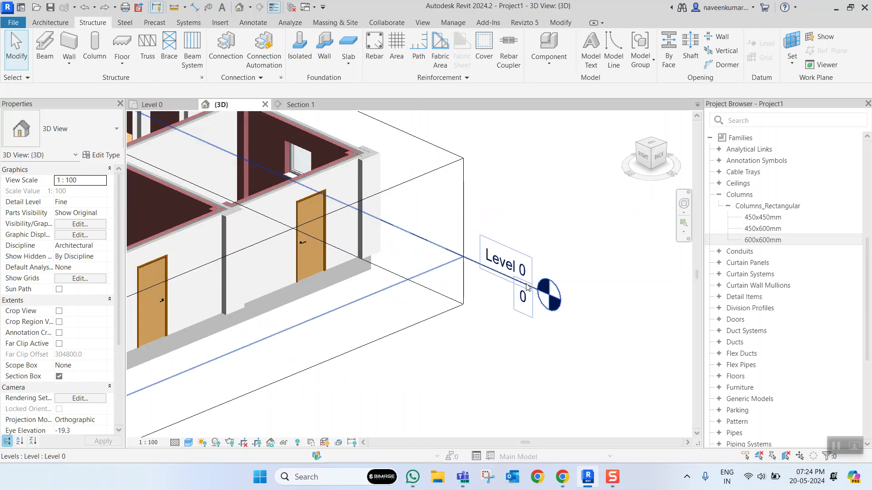
- Examine the building from its back side and from above in the 3D view
scroll(494, 295, down, 5)
scroll(485, 269, up, 2)
shift+middle_drag(477, 245, 415, 271)
scroll(415, 271, up, 4)
scroll(400, 304, down, 3)
middle_drag(394, 315, 449, 279)
scroll(411, 320, up, 3)
scroll(425, 328, down, 4)
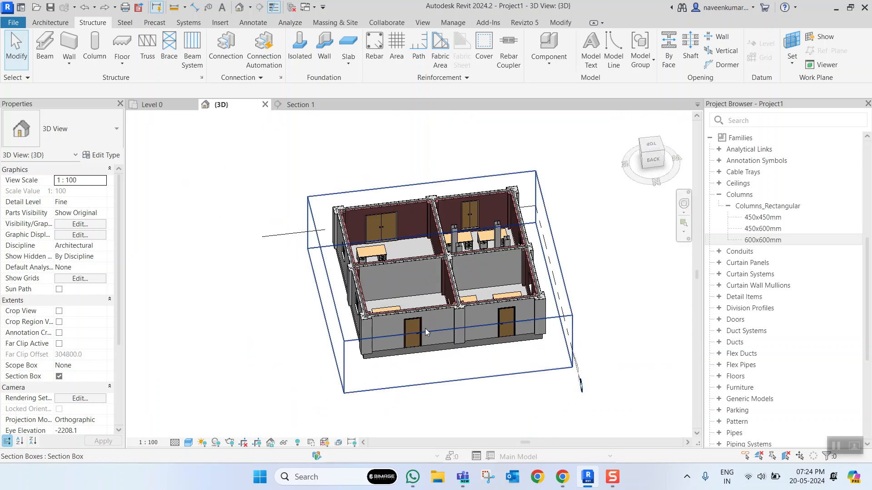
- Hide the Walls model category in the 3D view through Visibility/Graphic Overrides
key(v)
key(v)
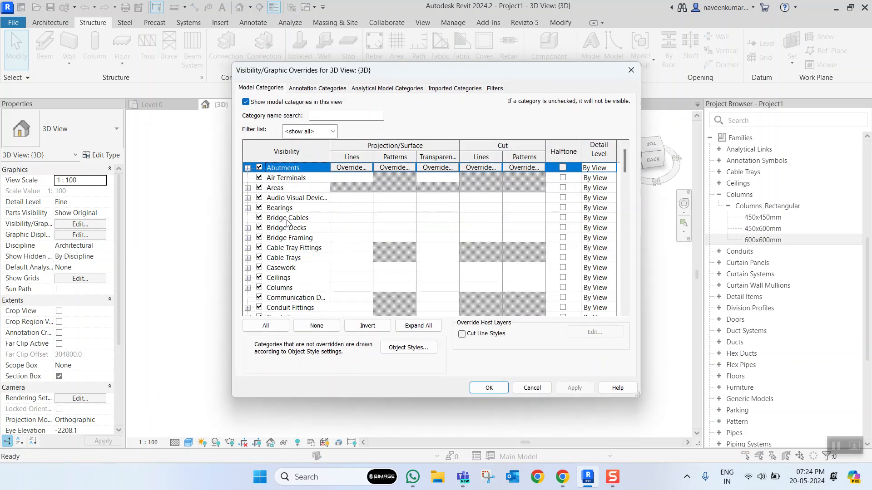
scroll(293, 217, down, 1)
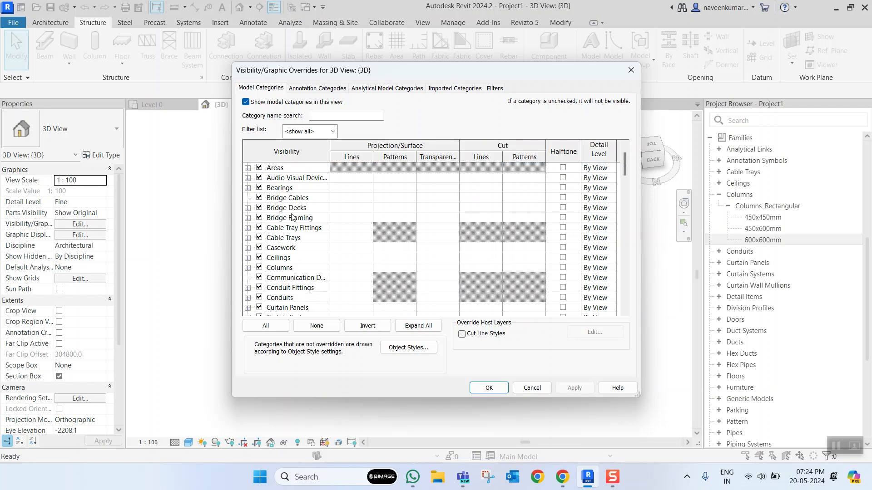
click(296, 266)
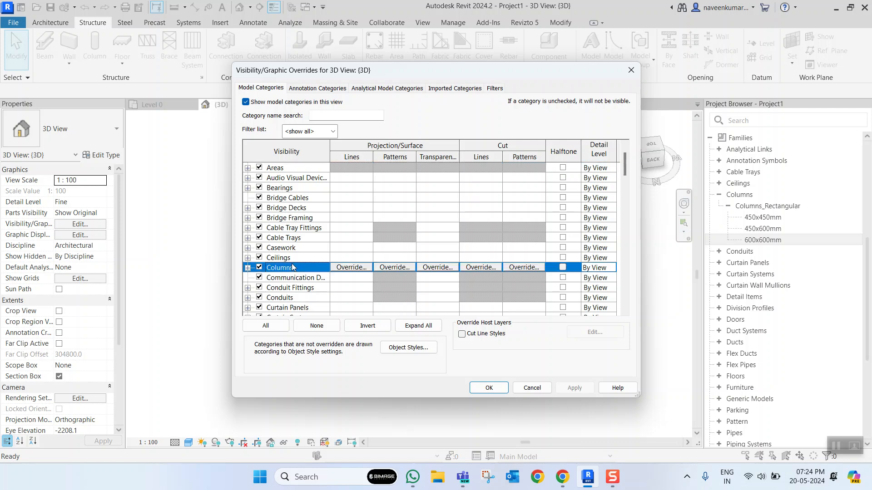
key(w)
scroll(281, 276, down, 1)
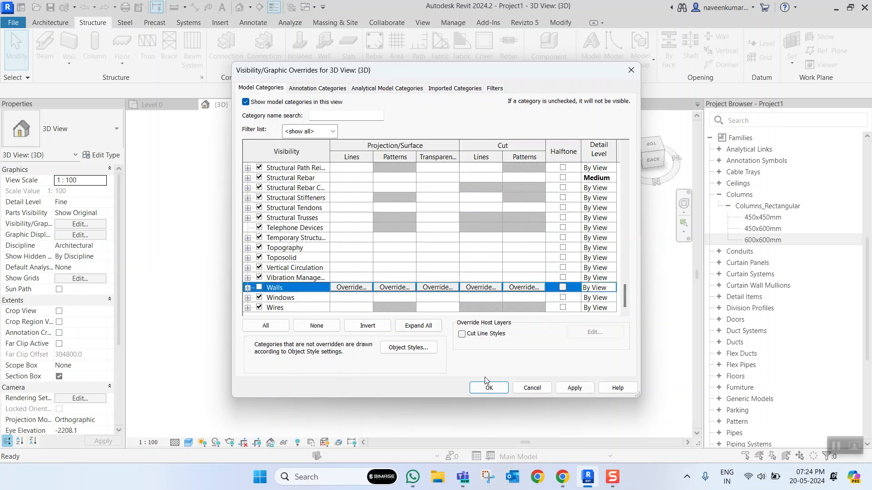
click(488, 387)
- Examine the remaining building elements in the 3D view with the walls hidden
shift+middle_drag(412, 315, 451, 263)
scroll(469, 279, up, 3)
scroll(470, 279, down, 3)
scroll(470, 309, up, 3)
scroll(470, 309, down, 3)
scroll(447, 265, down, 2)
scroll(412, 293, up, 2)
scroll(419, 284, down, 2)
scroll(418, 294, up, 3)
shift+middle_drag(418, 305, 413, 274)
scroll(415, 270, down, 2)
scroll(445, 278, up, 3)
scroll(374, 229, down, 3)
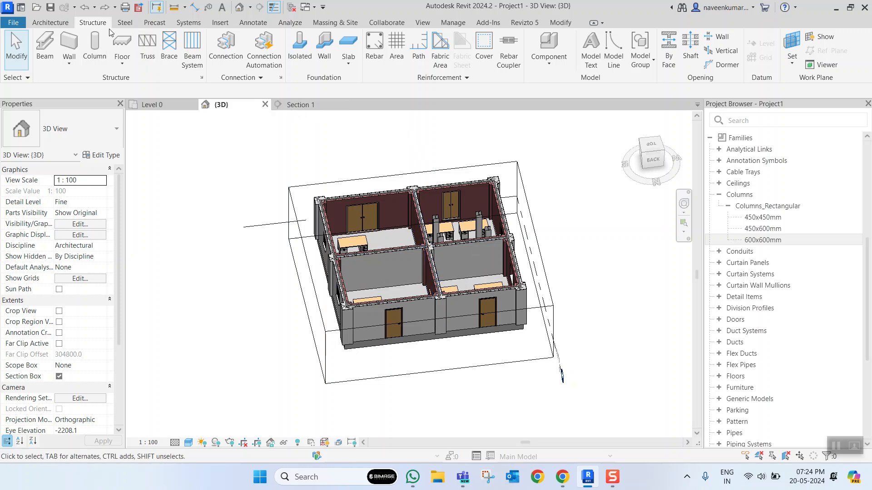
- Open the Level 0 floor plan and bring the four rooms into view
click(68, 25)
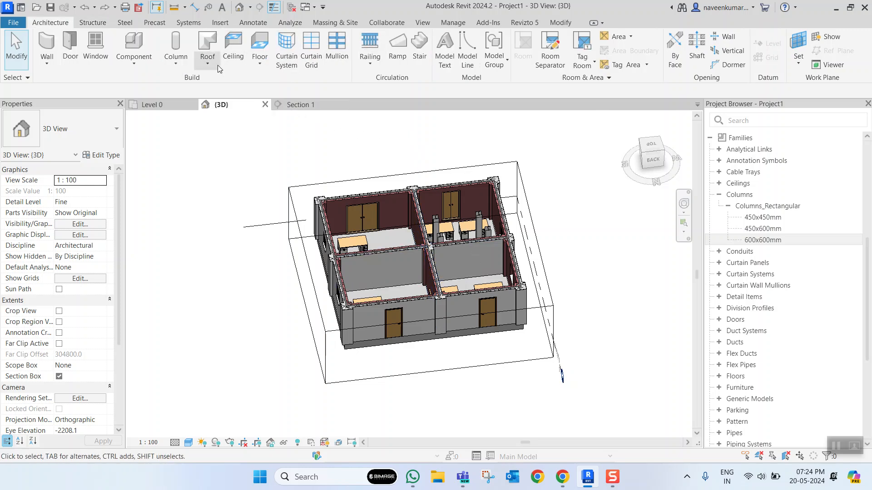
click(167, 108)
scroll(400, 214, up, 2)
scroll(370, 209, down, 2)
middle_drag(372, 216, 367, 235)
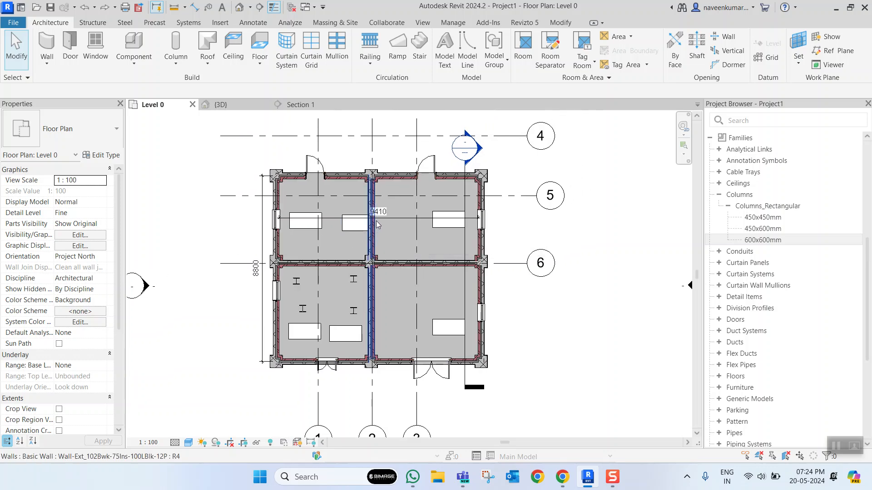
click(233, 47)
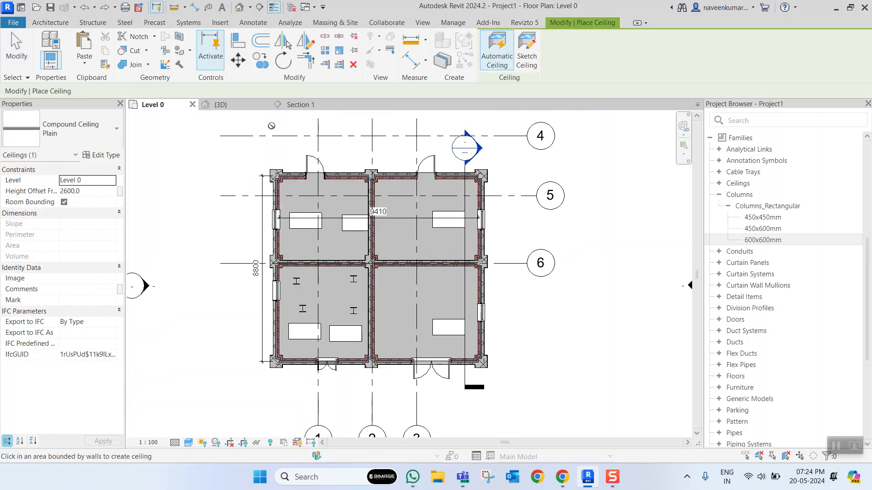
click(526, 54)
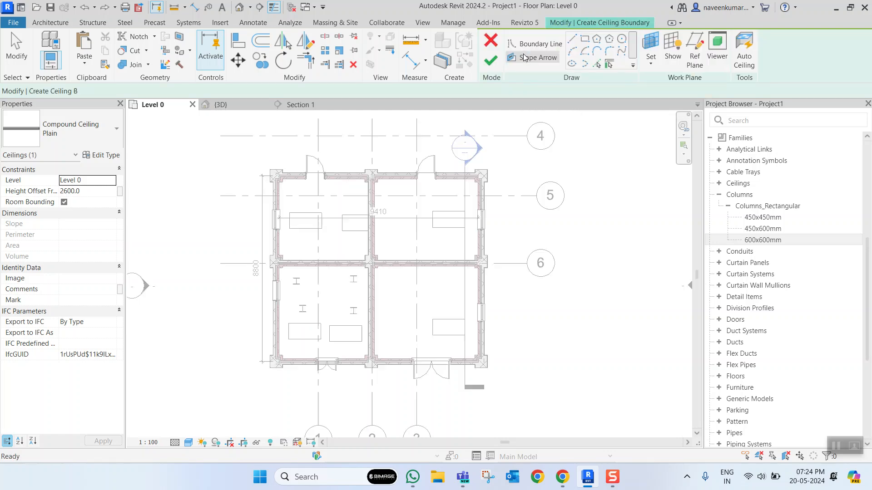
click(490, 40)
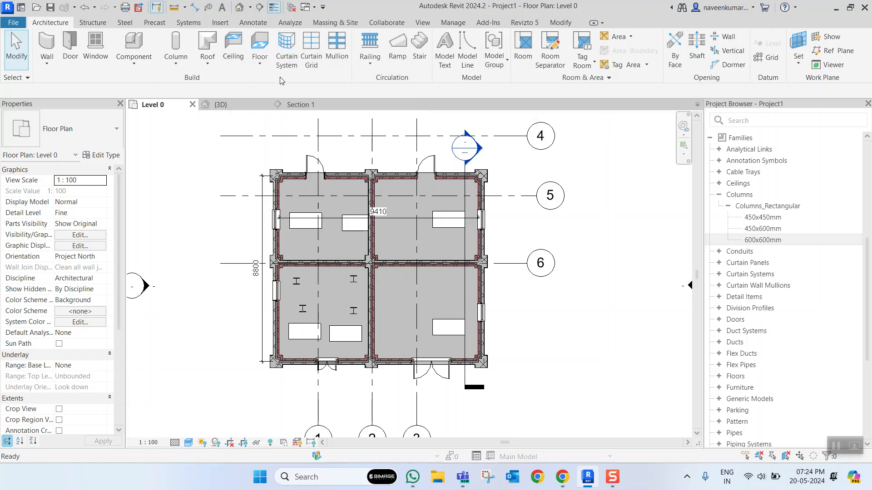
- Place an automatic plain compound ceiling on Level 0 in the plan's upper-right room, at a height offset of 2600
click(233, 49)
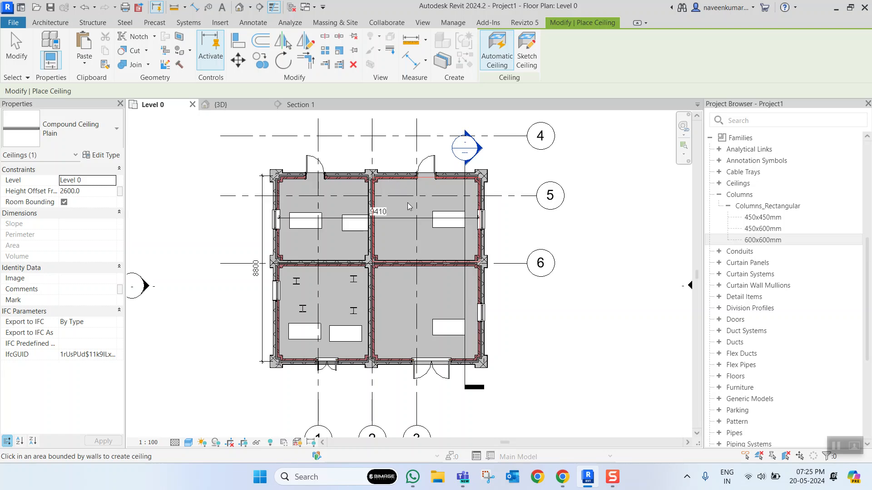
scroll(407, 206, up, 8)
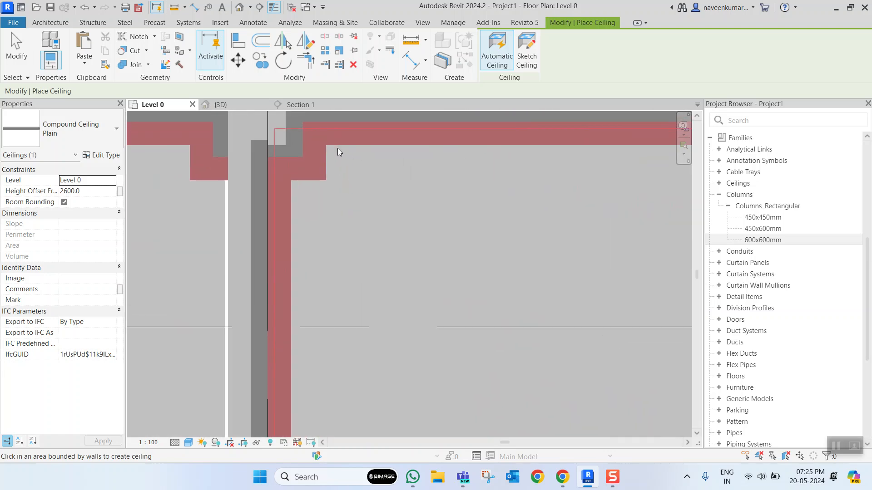
scroll(367, 164, down, 4)
scroll(367, 164, up, 3)
scroll(366, 158, down, 4)
middle_drag(390, 171, 398, 201)
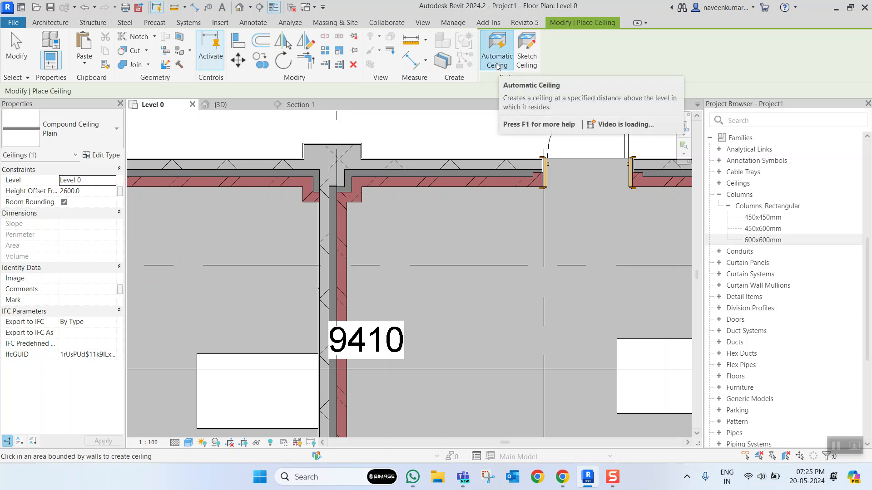
click(396, 193)
scroll(382, 185, down, 5)
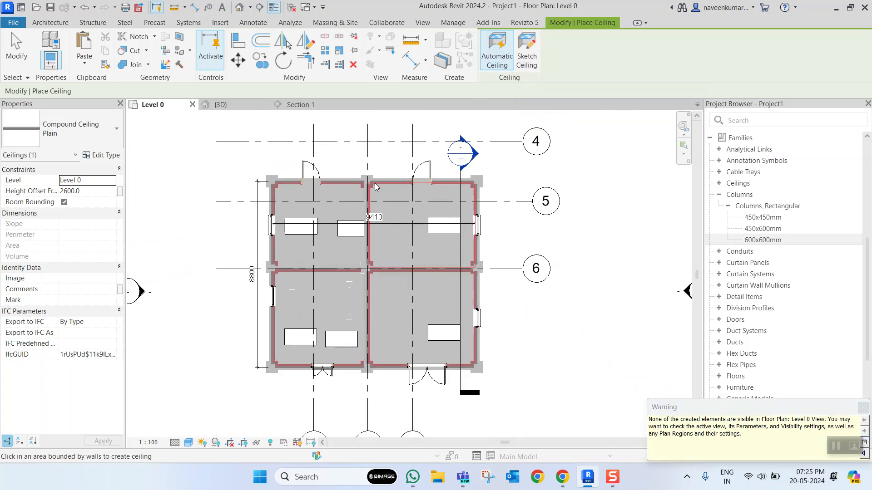
key(Escape)
- Switch to the 3D view and raise the section box's top face above the Level 1 floor
click(220, 105)
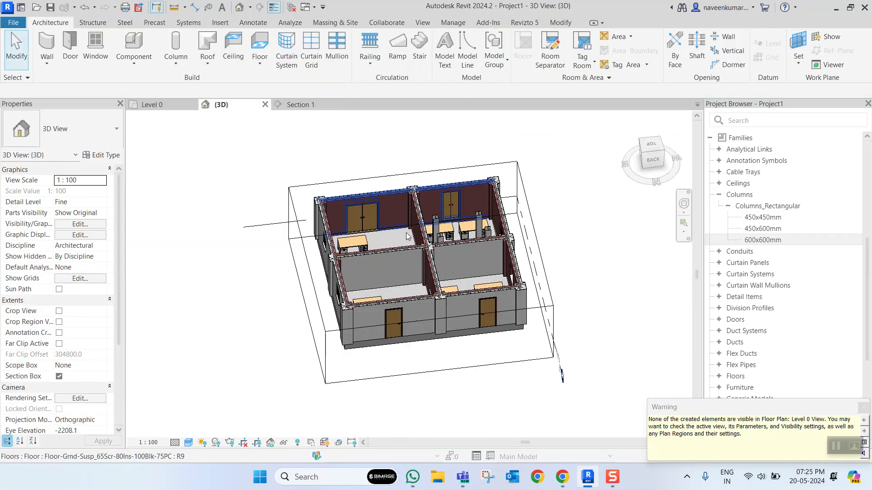
scroll(474, 270, down, 5)
shift+middle_drag(444, 264, 445, 286)
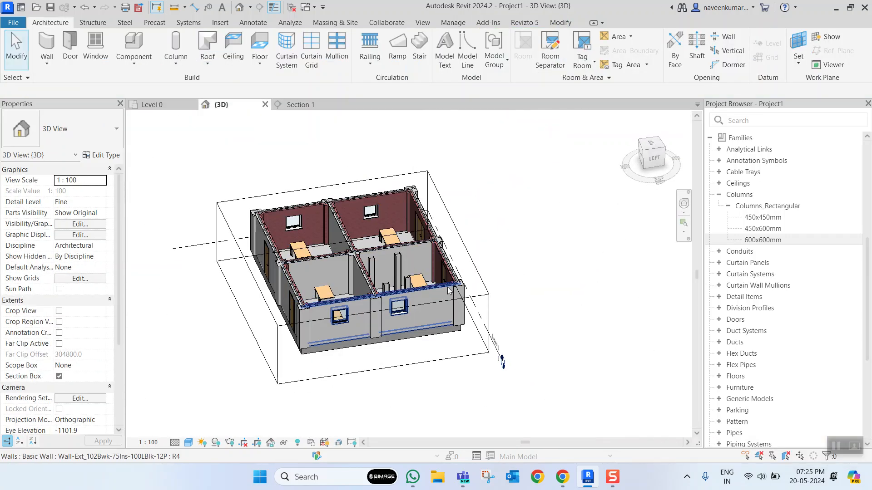
click(438, 361)
drag(356, 249, 375, 220)
- Temporarily hide the Level 1 floor covering the rooms in the 3D view
click(372, 261)
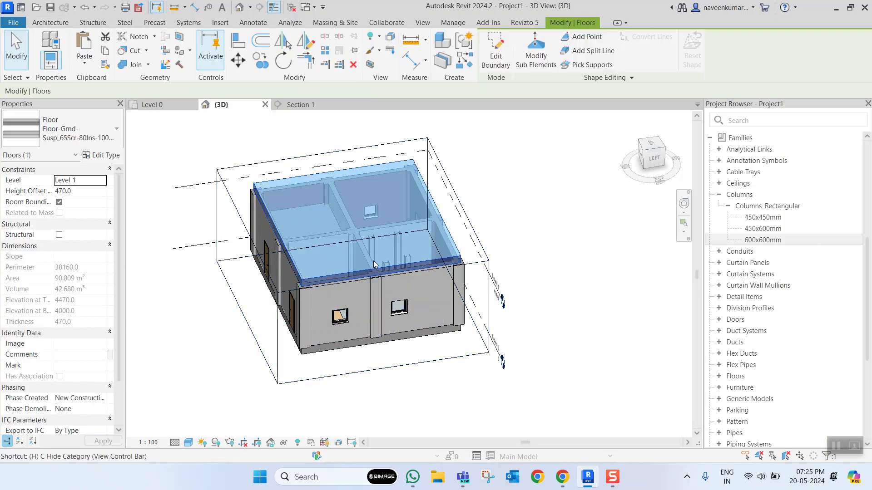
key(h)
key(h)
scroll(348, 247, up, 3)
scroll(376, 257, down, 4)
shift+middle_drag(391, 273, 328, 293)
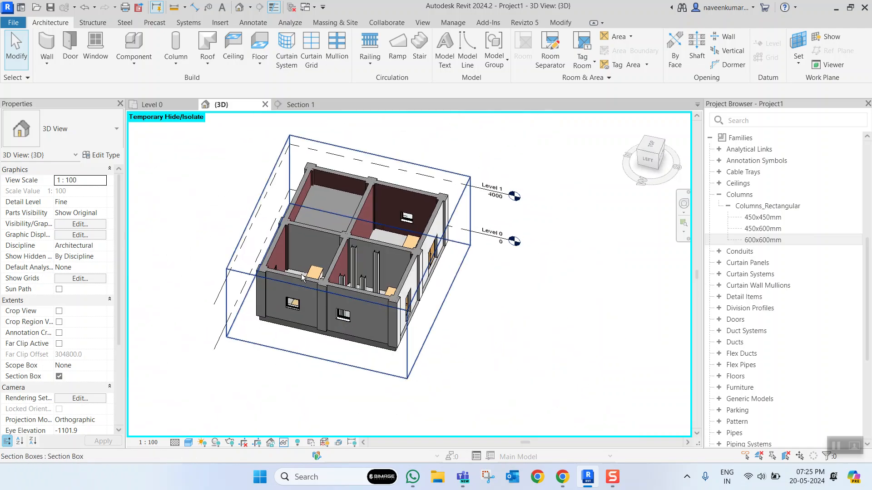
- Examine the rooms and the ceiling from above, cycling through the elements along the ceiling's edge
scroll(361, 272, up, 4)
scroll(375, 254, down, 4)
shift+middle_drag(399, 255, 376, 220)
scroll(376, 220, up, 4)
shift+middle_drag(429, 253, 376, 233)
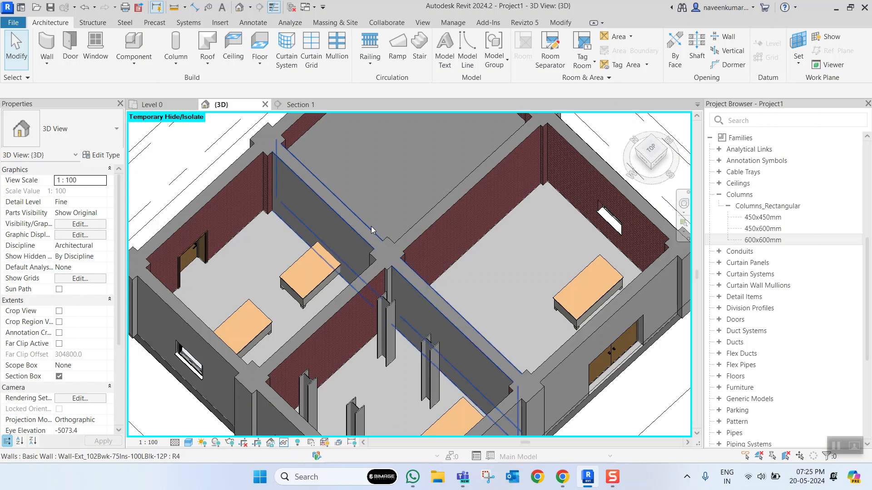
key(Tab)
key(Tab)
key(Tab)
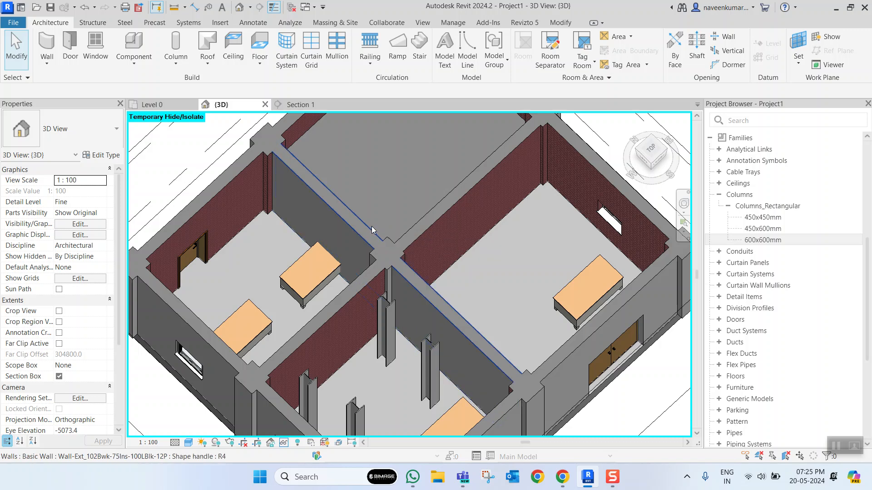
click(371, 226)
scroll(391, 238, down, 4)
click(426, 260)
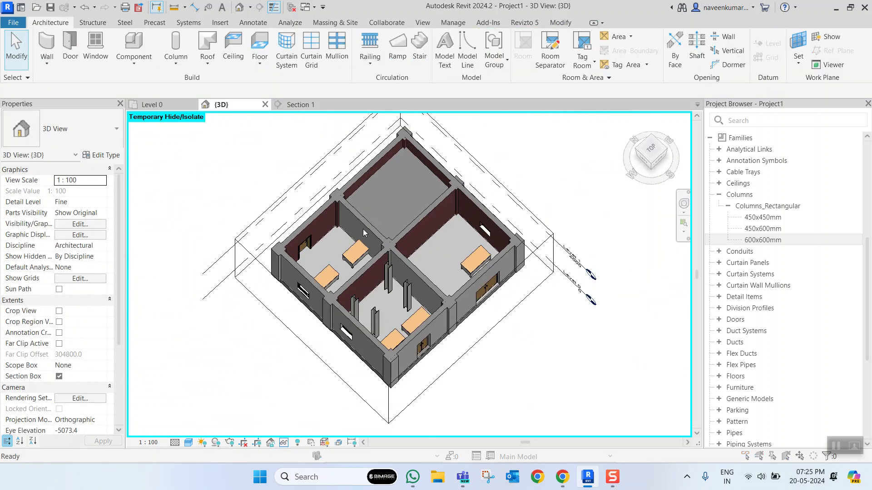
- Hide the Floors model category in the 3D view through Visibility/Graphic Overrides
key(v)
key(v)
click(289, 240)
key(f)
scroll(269, 264, down, 2)
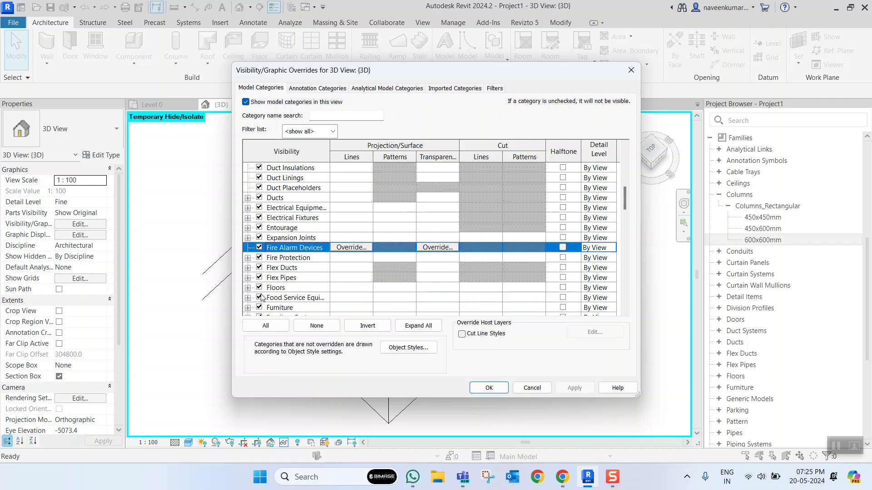
click(260, 288)
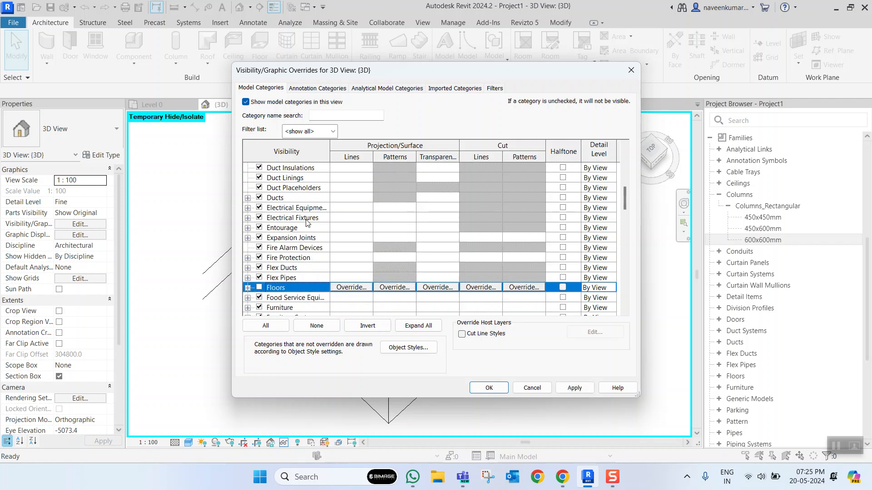
click(489, 388)
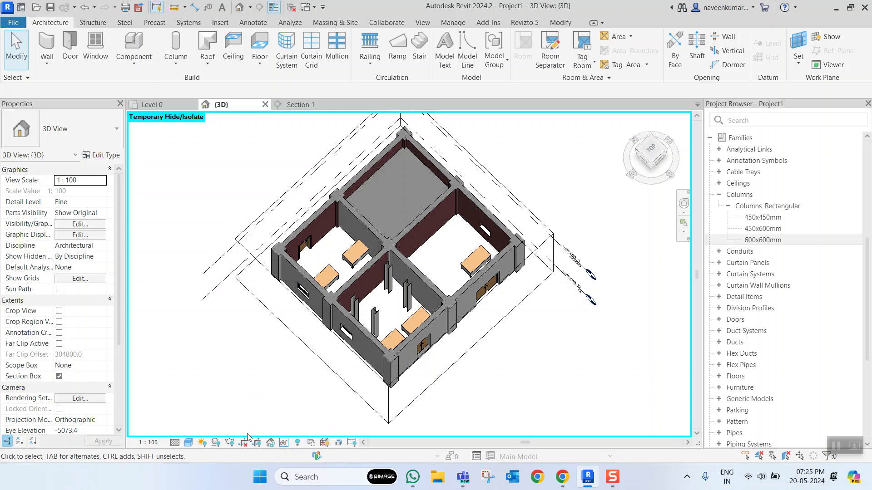
- Reset the temporary hide/isolate in the 3D view
click(257, 444)
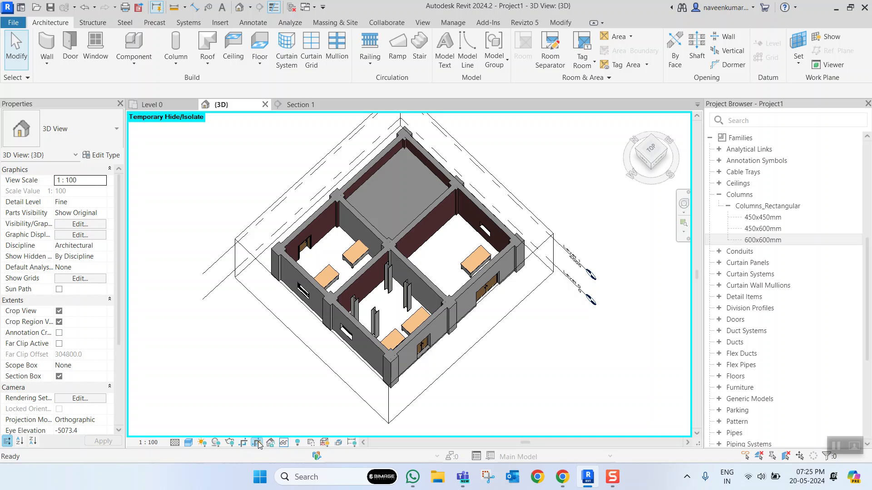
click(282, 443)
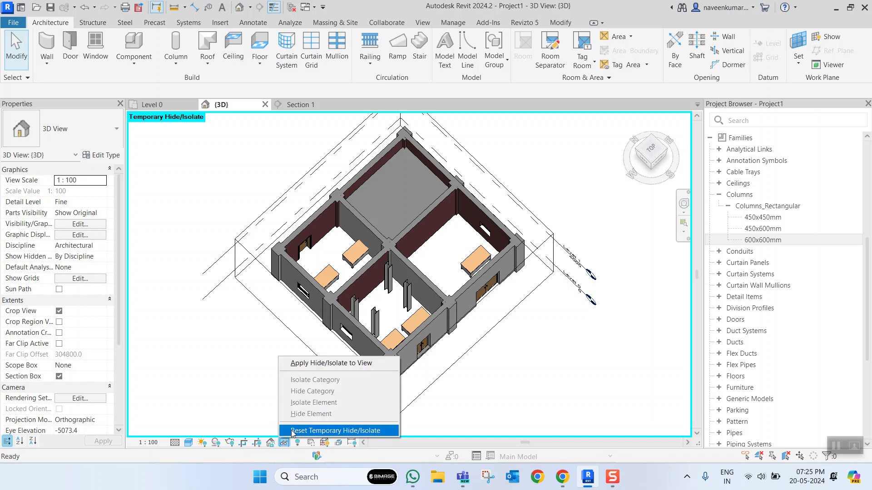
click(323, 430)
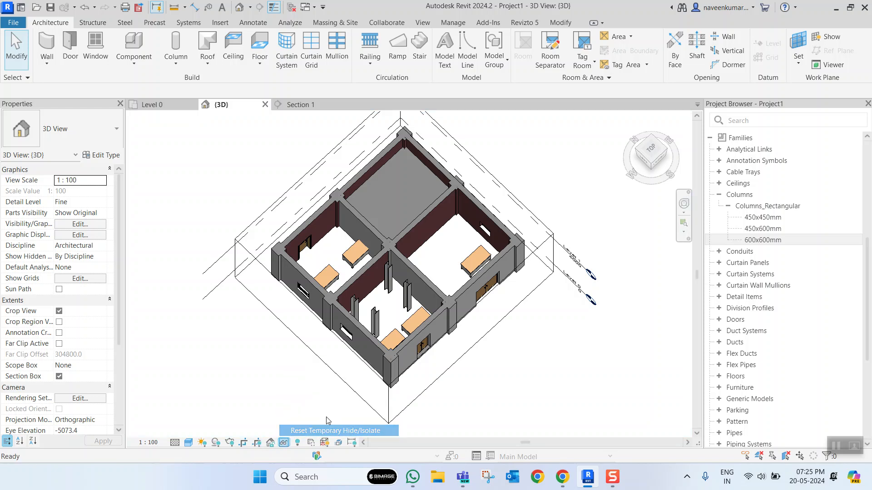
- Select the plain compound ceiling in the 3D view
scroll(400, 241, up, 3)
click(366, 213)
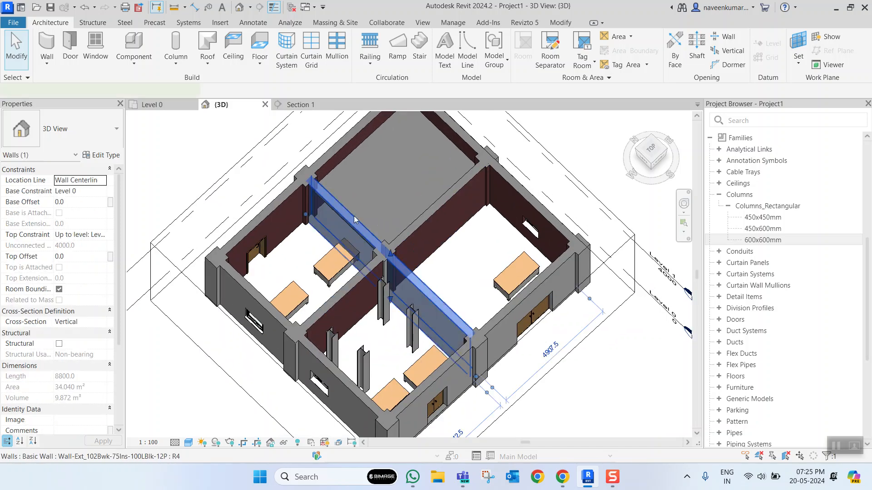
scroll(380, 218, up, 2)
scroll(380, 218, down, 5)
click(445, 205)
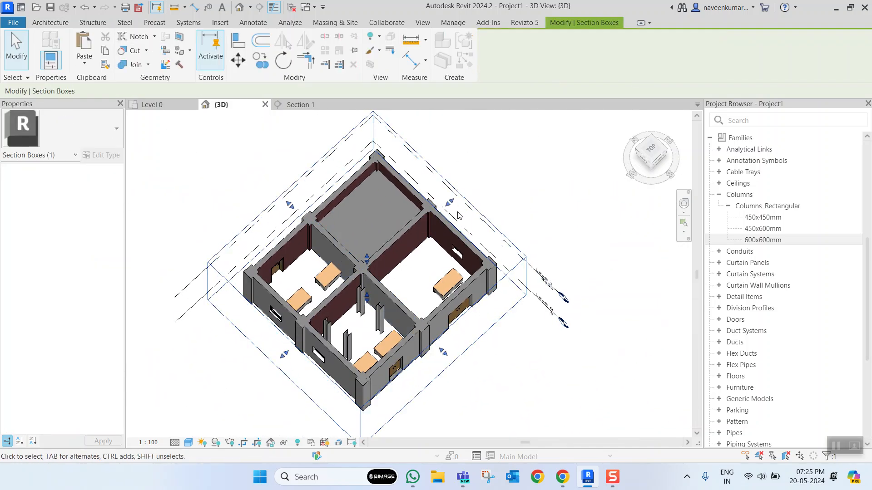
scroll(400, 207, up, 3)
click(399, 203)
- Examine the ceiling's position inside its room from the building's right side
scroll(398, 202, down, 3)
shift+middle_drag(447, 224, 429, 163)
scroll(436, 286, up, 4)
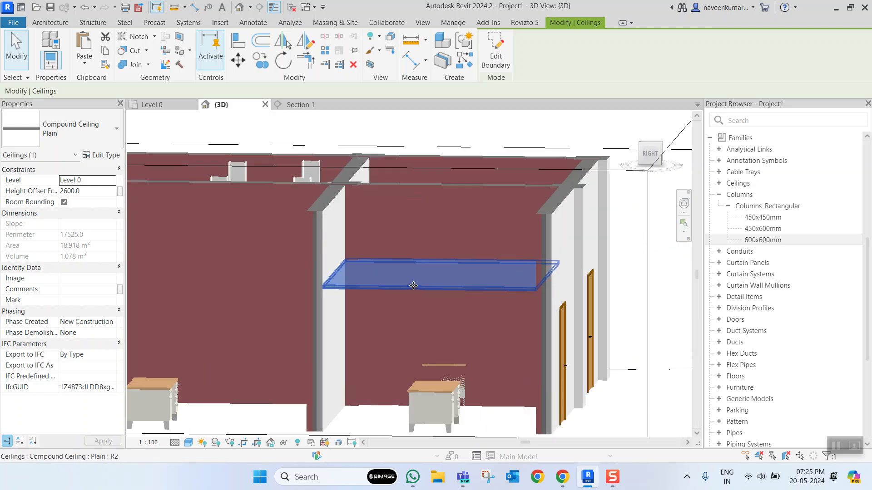
scroll(437, 286, down, 3)
shift+middle_drag(437, 286, 445, 293)
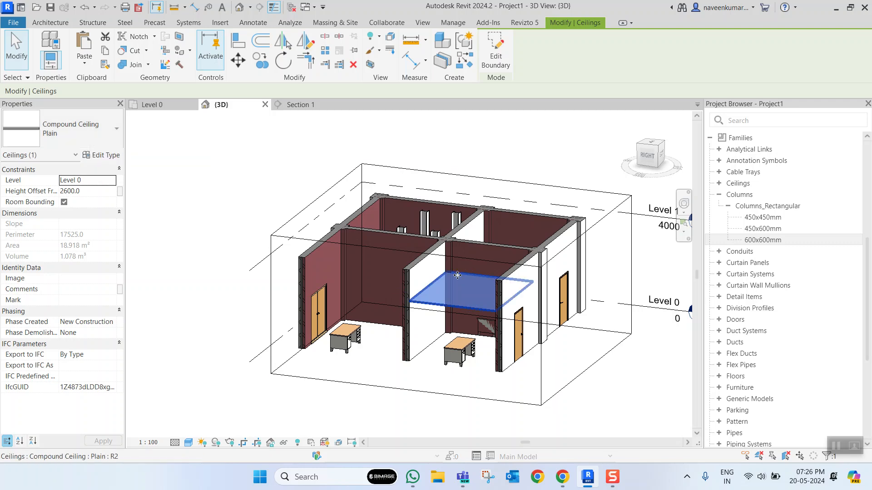
key(Escape)
scroll(450, 309, up, 5)
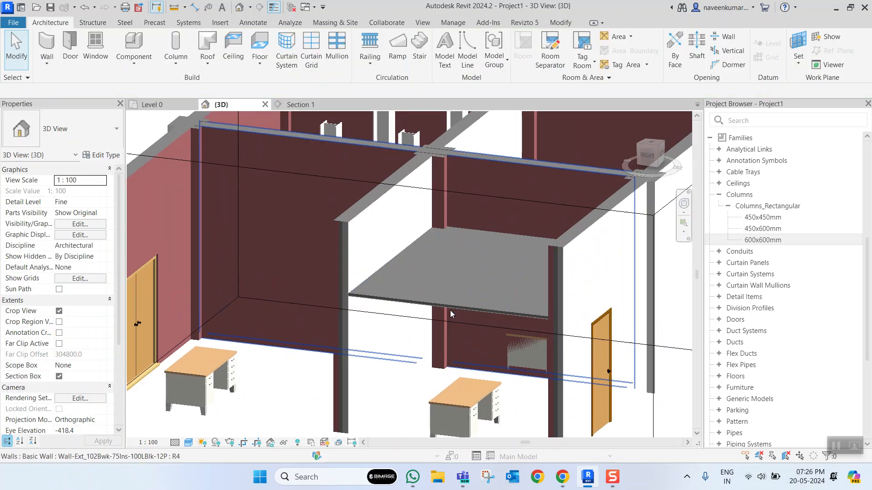
scroll(451, 310, down, 5)
scroll(455, 302, down, 2)
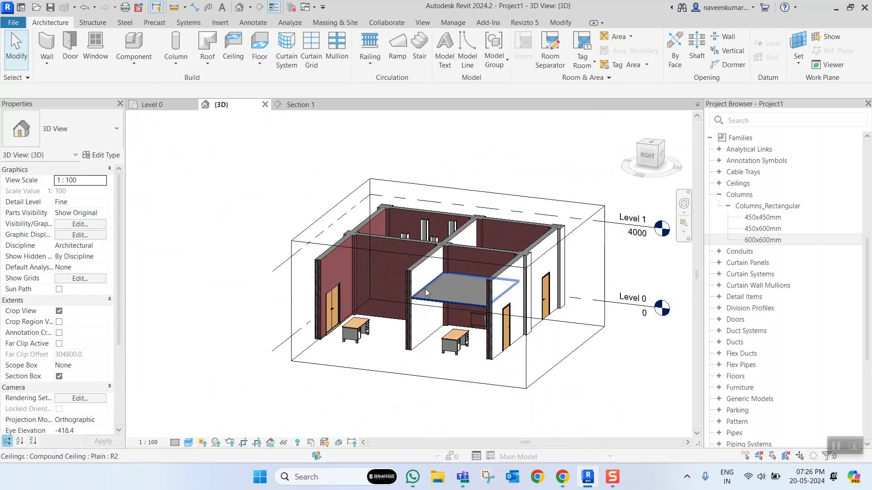
scroll(494, 280, up, 4)
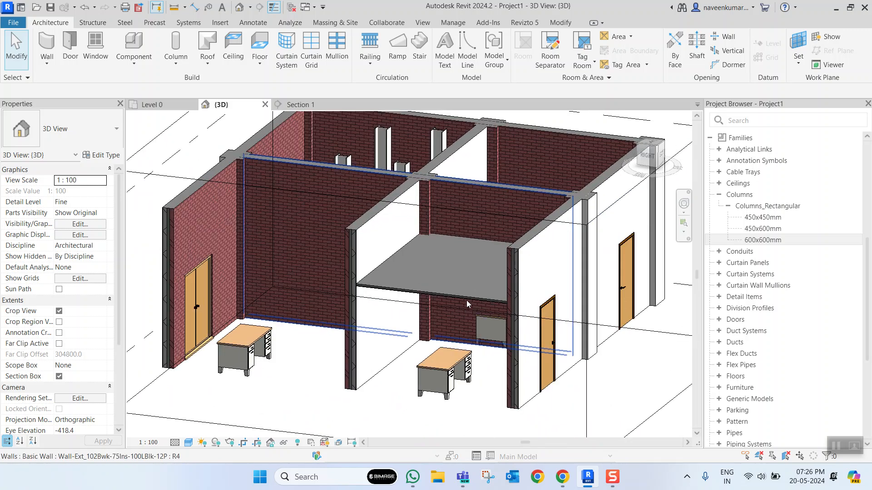
- Examine the compound ceiling's height relative to the single interior door from the back and right sides of the 3D model
scroll(536, 344, up, 2)
scroll(537, 344, up, 1)
scroll(464, 309, down, 3)
mouse_move(464, 311)
middle_down()
mouse_move(533, 343)
mouse_move(461, 319)
middle_up()
scroll(527, 314, up, 4)
click(541, 309)
scroll(538, 313, up, 3)
scroll(547, 320, down, 3)
mouse_move(581, 328)
shift+middle_down()
mouse_move(563, 327)
mouse_move(586, 344)
shift+middle_up()
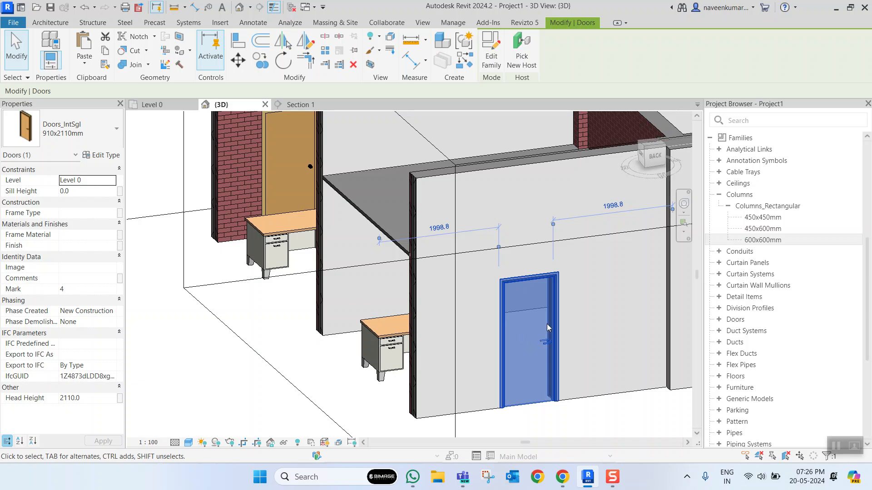
scroll(530, 317, down, 3)
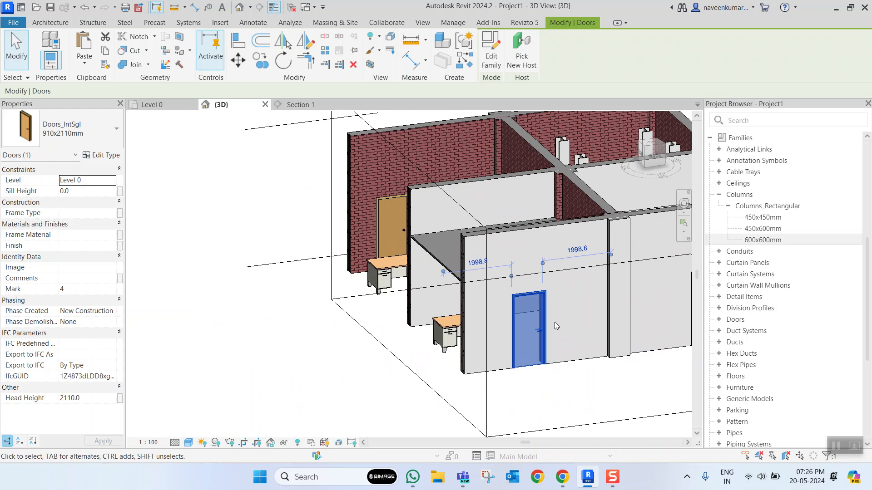
scroll(495, 295, down, 4)
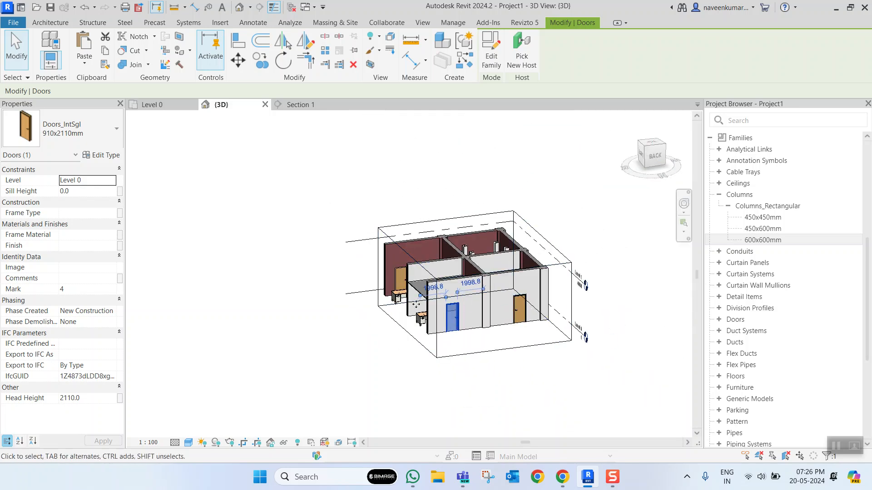
shift+middle_drag(495, 295, 425, 338)
scroll(426, 338, up, 5)
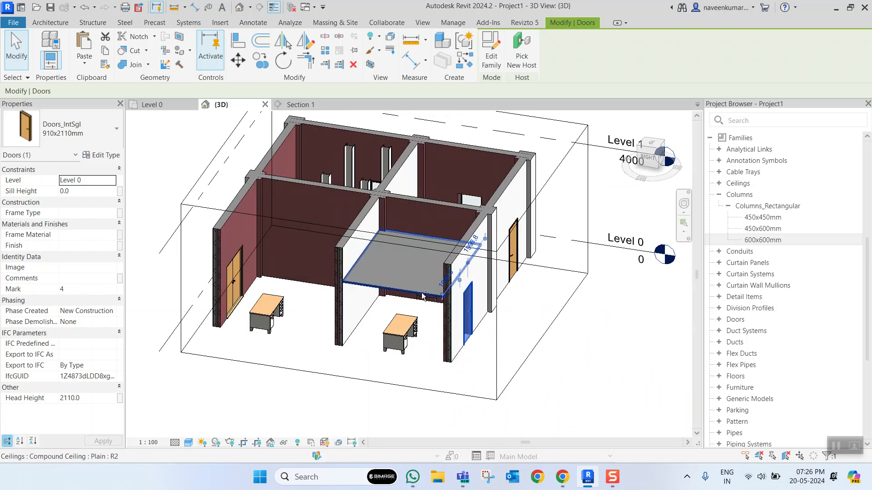
scroll(427, 345, up, 5)
shift+middle_drag(411, 320, 477, 318)
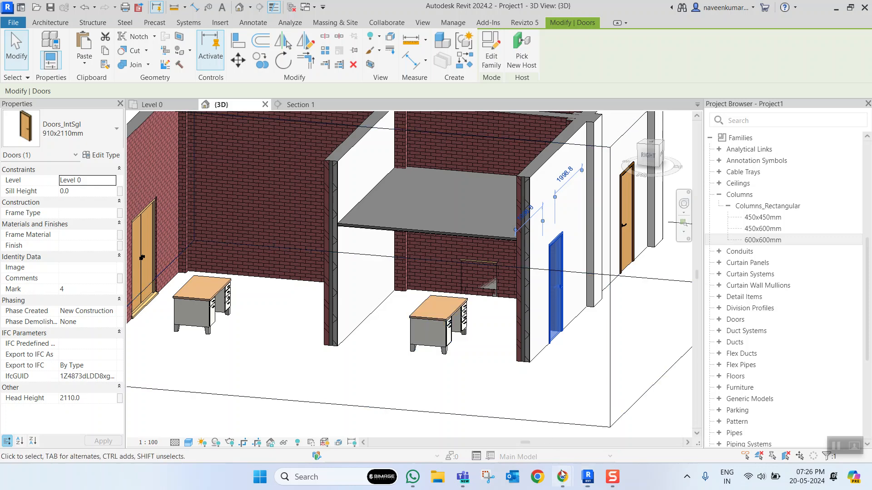
- Switch to the Chrome browser and search Google in a new tab for building parts and building components
mouse_move(561, 475)
click(526, 423)
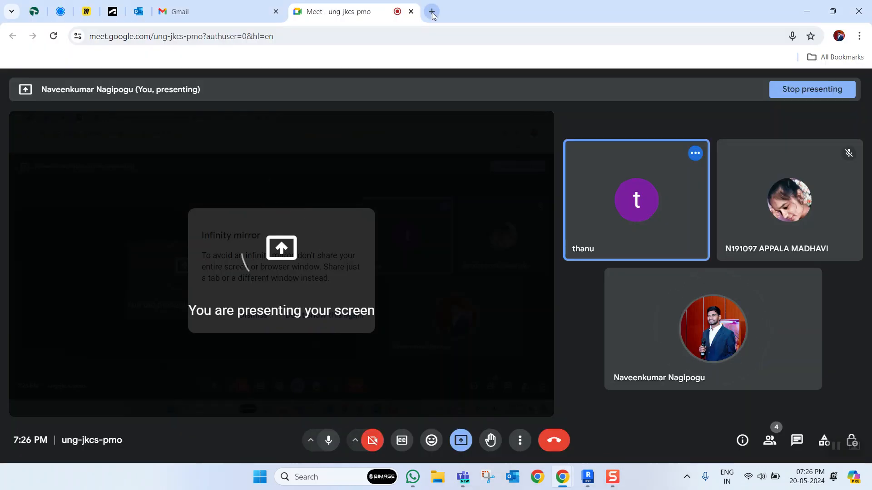
click(432, 12)
text(buildi)
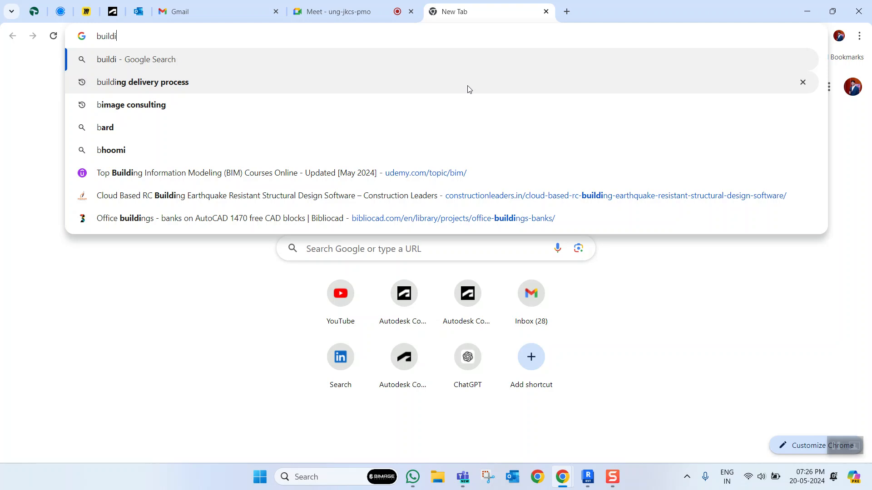
text(ng parts and building)
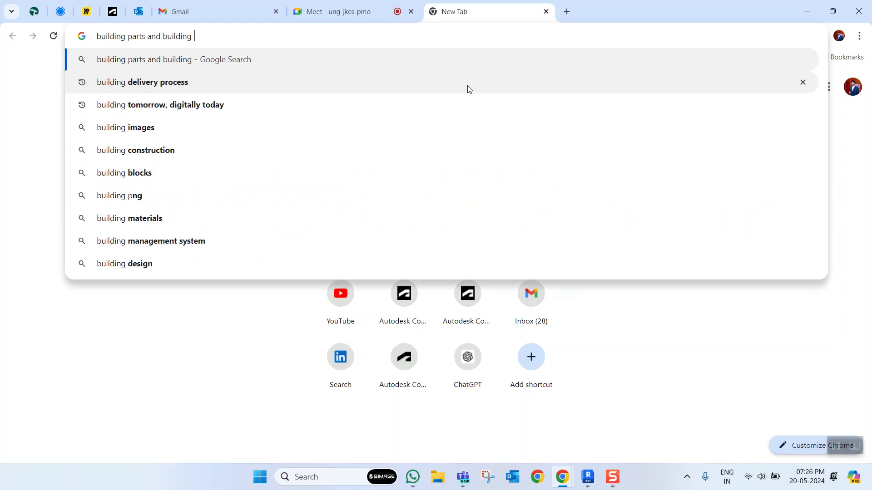
text(nensts)
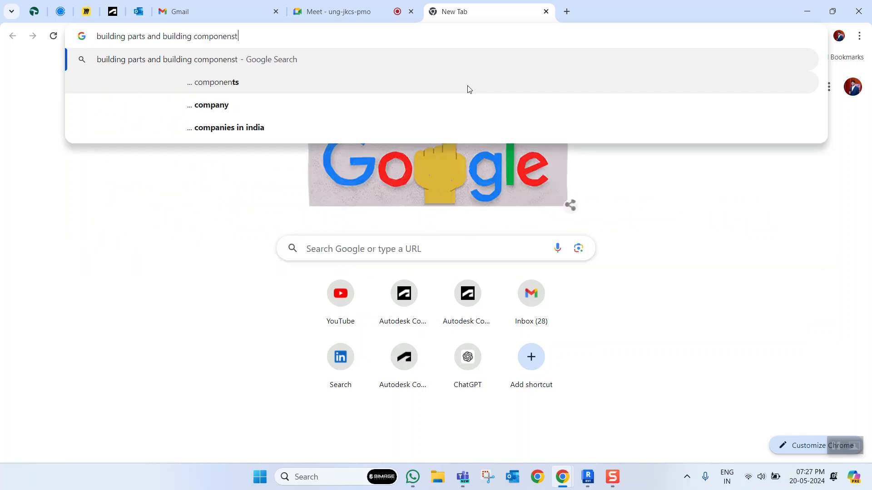
key(Return)
- Show the image results and preview the LinkedIn "Components of a Building" picture
scroll(318, 264, down, 3)
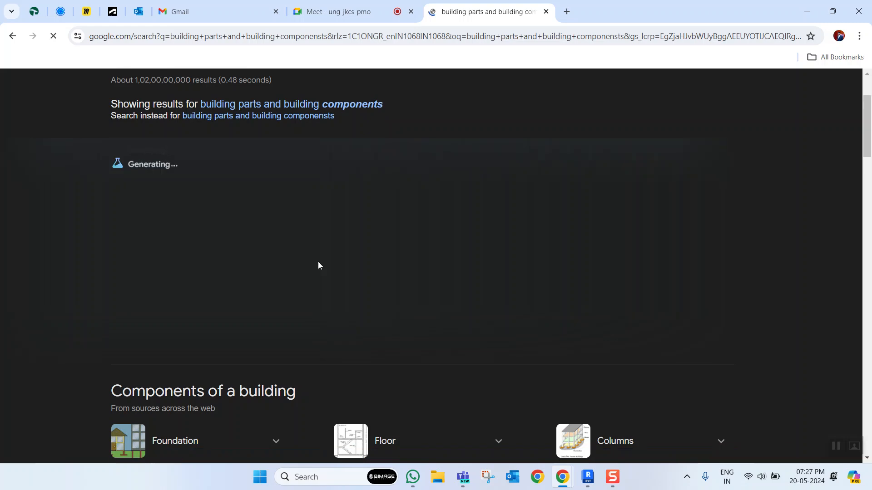
scroll(341, 274, down, 4)
scroll(183, 181, up, 7)
click(159, 132)
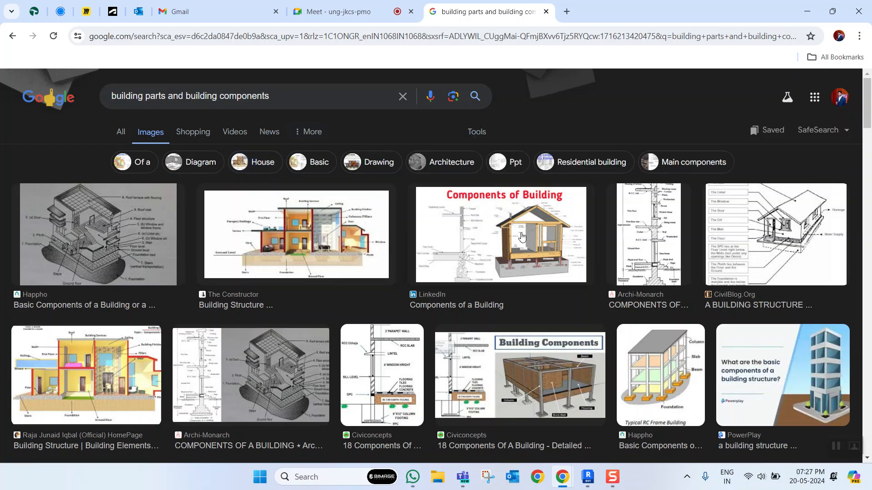
click(521, 236)
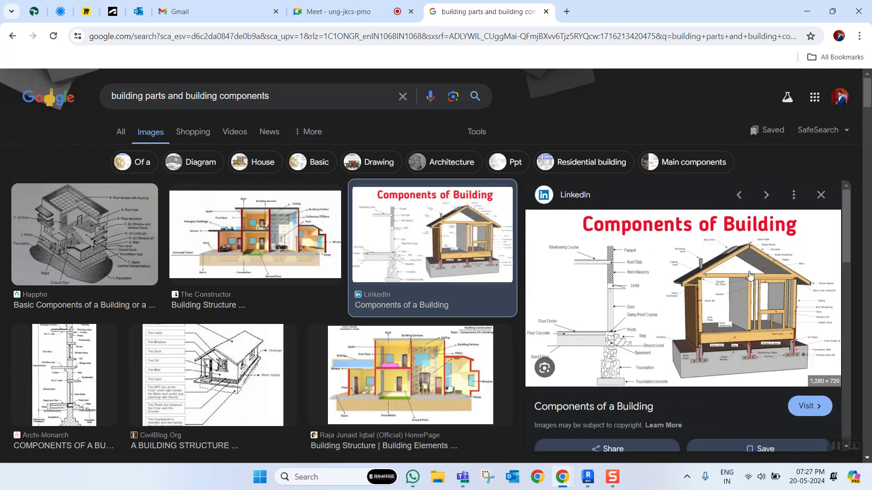
- Compare the Archi-Monarch and Civiconcepts building component diagrams by previewing them among the image results
scroll(636, 295, down, 3)
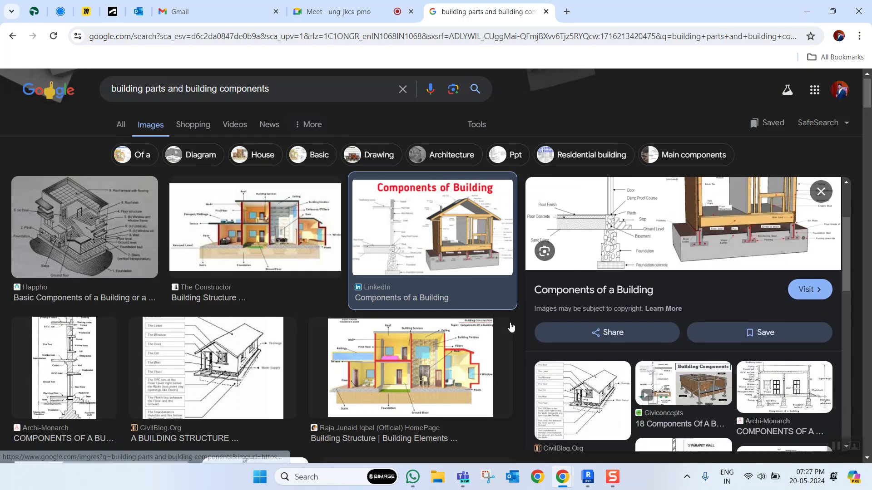
scroll(545, 341, down, 1)
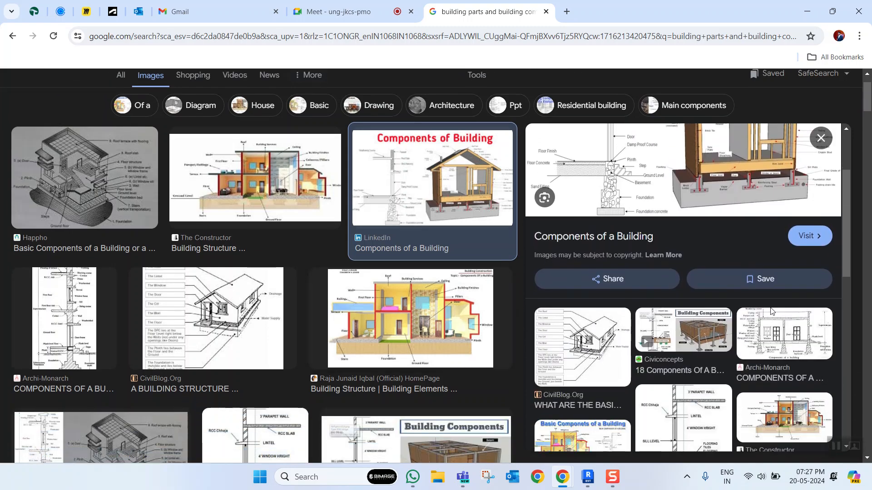
click(764, 333)
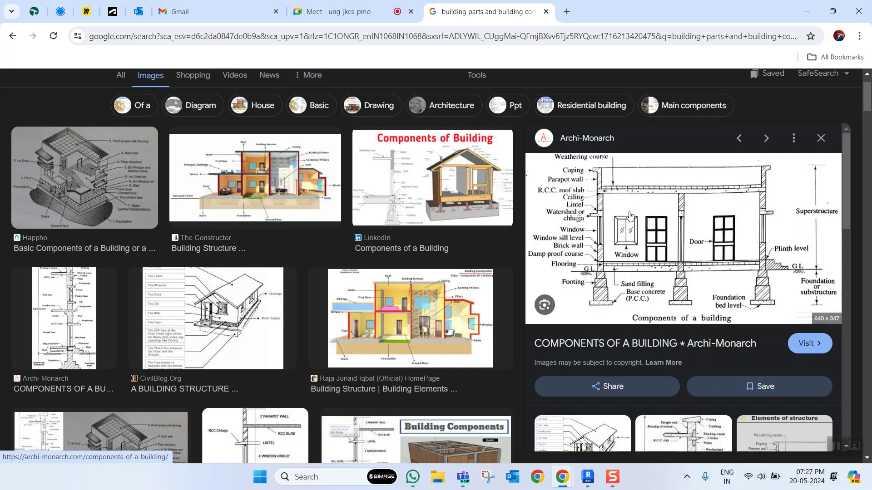
scroll(527, 257, down, 3)
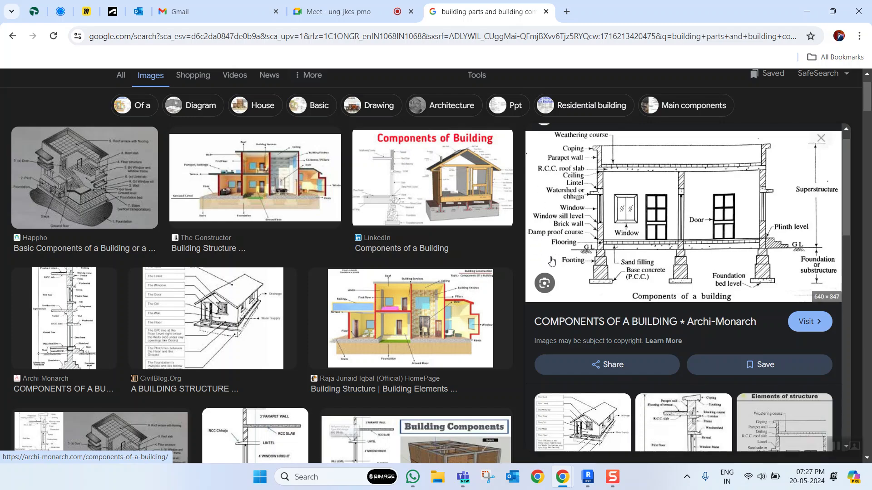
click(527, 257)
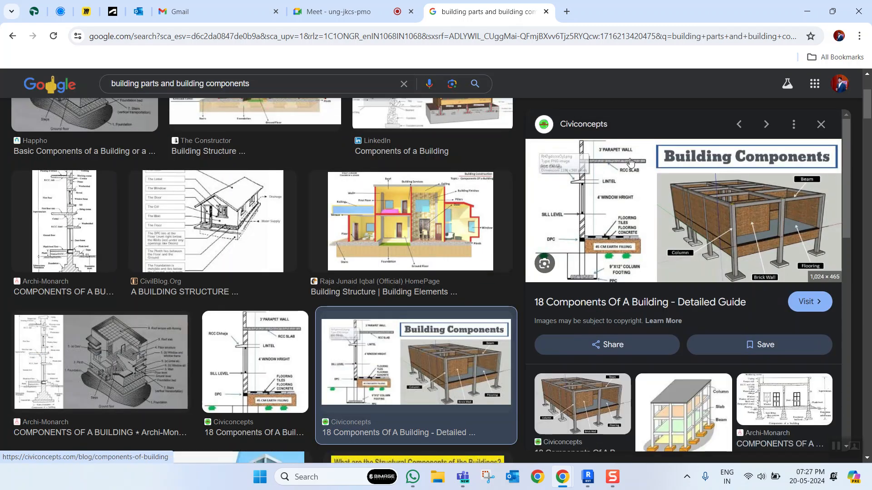
click(115, 357)
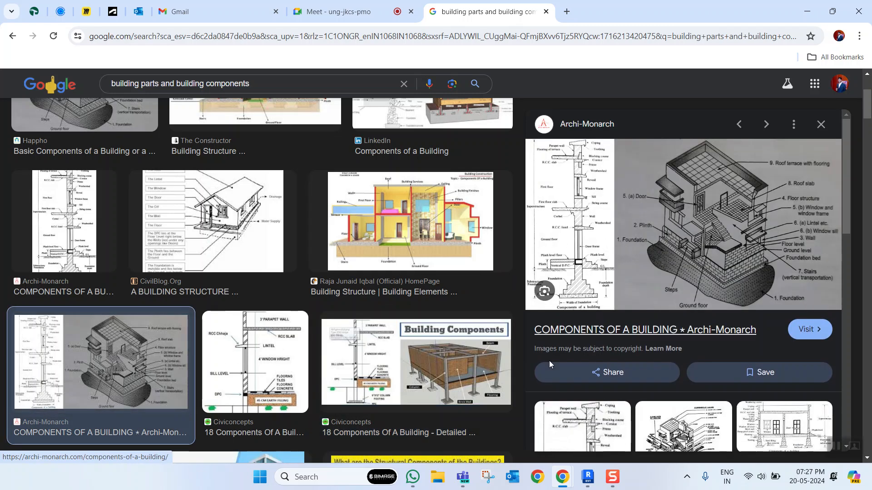
- Switch back to Revit and select the plain compound ceiling in the 3D view
click(588, 476)
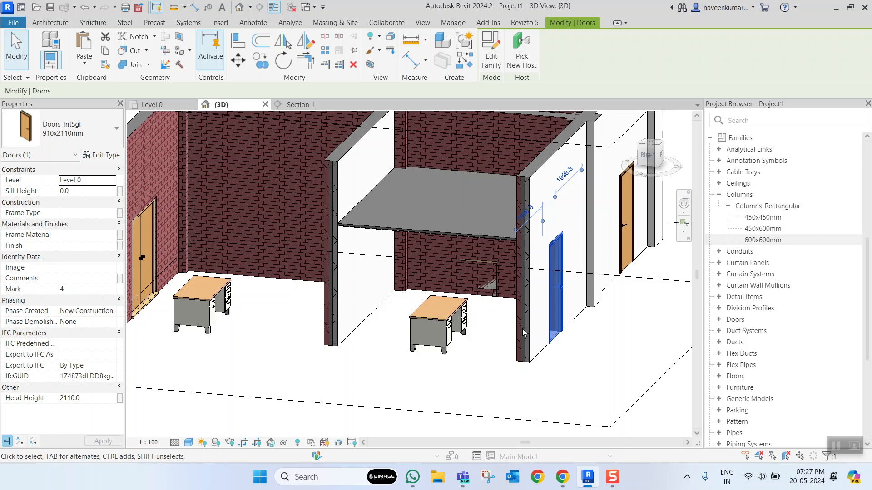
scroll(499, 329, down, 8)
click(470, 353)
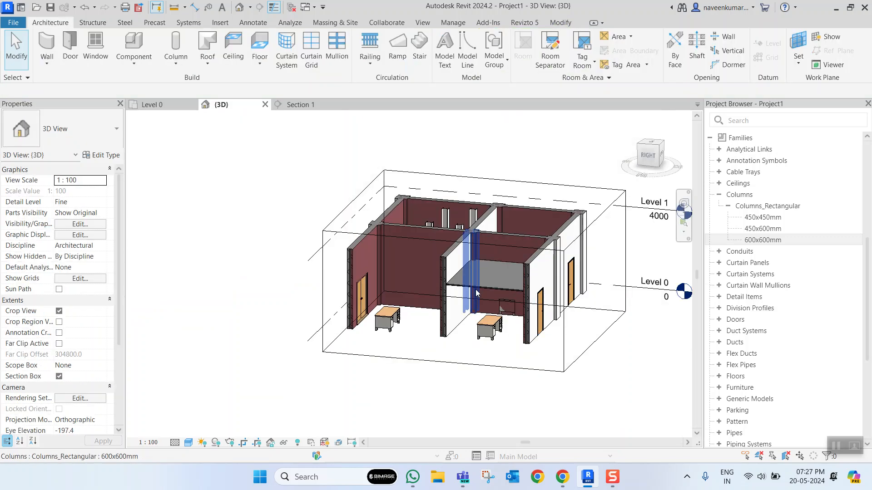
scroll(475, 285, up, 5)
click(468, 301)
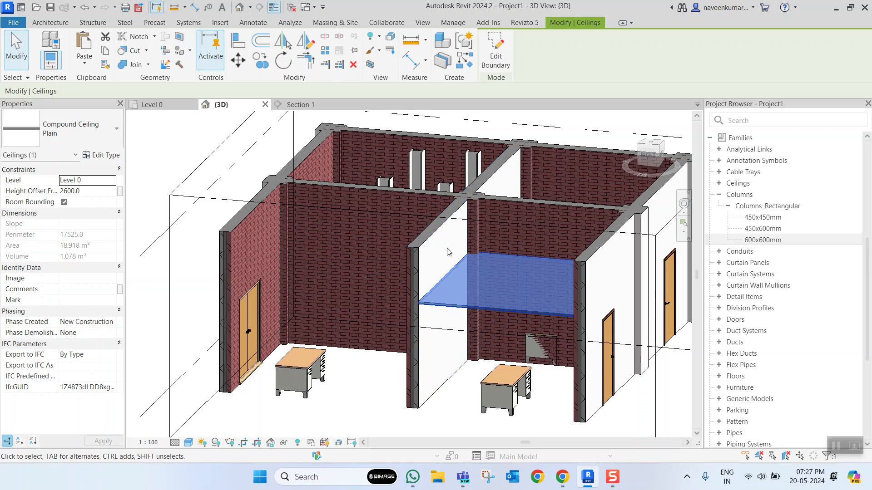
- Examine the ceiling, brick wall and section box in the 3D view, and clear the selection
click(349, 267)
scroll(468, 322, down, 3)
click(557, 358)
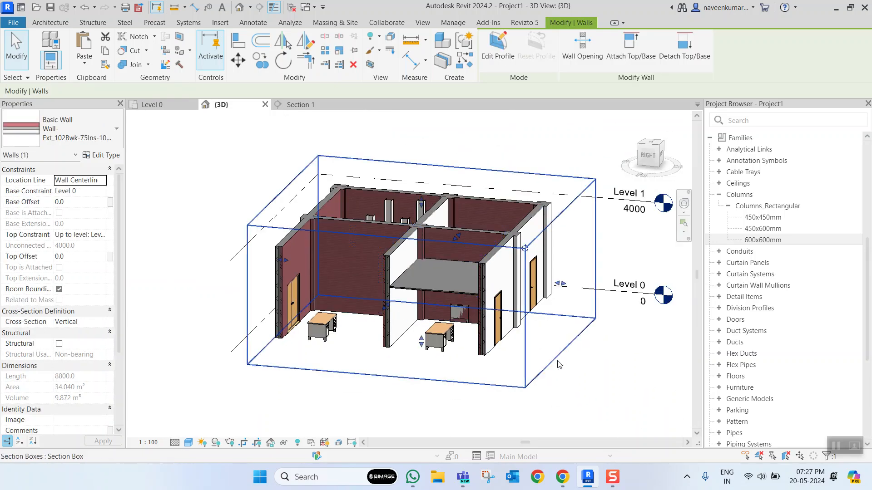
scroll(462, 300, up, 2)
scroll(462, 300, down, 5)
scroll(477, 305, up, 2)
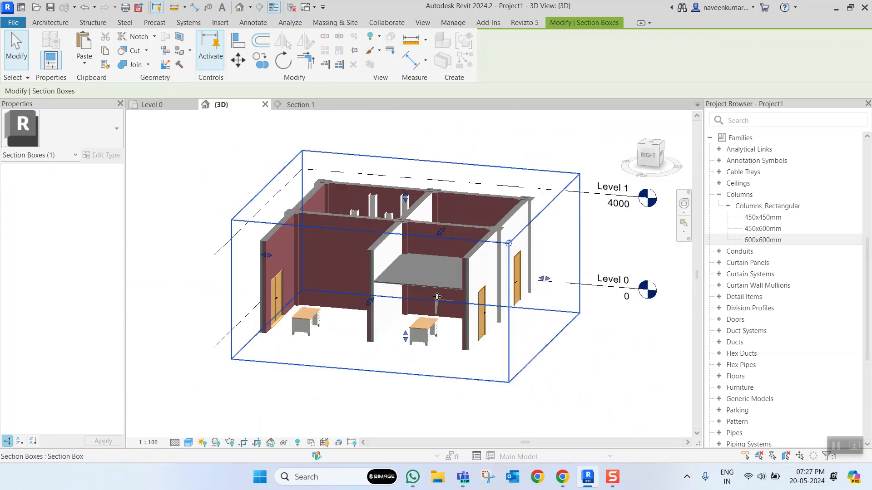
scroll(448, 278, up, 1)
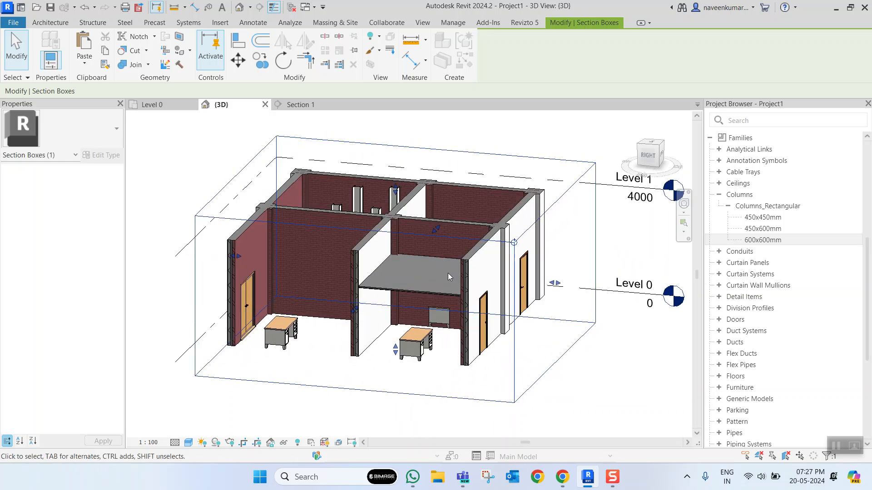
scroll(469, 268, down, 2)
middle_drag(445, 269, 454, 181)
click(477, 151)
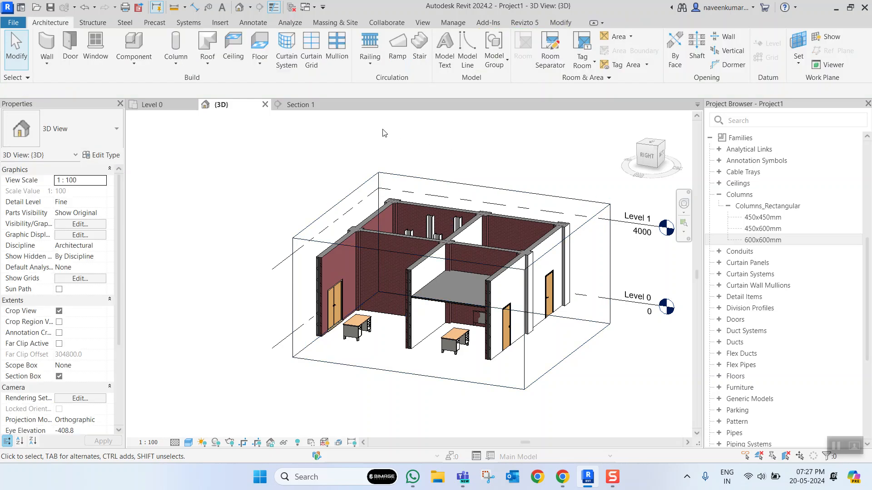
- Open the Level 0 floor plan and examine its rooms, doors and grid layout
click(161, 106)
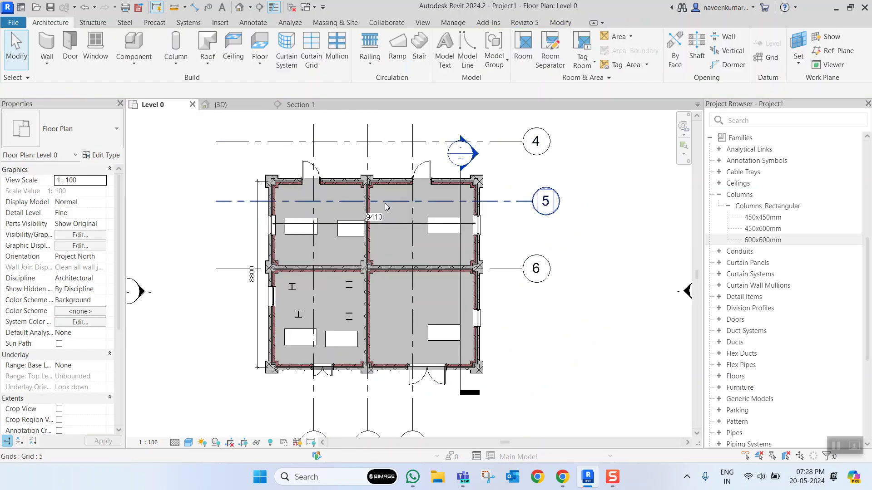
scroll(272, 217, up, 3)
scroll(330, 238, down, 3)
scroll(331, 244, up, 3)
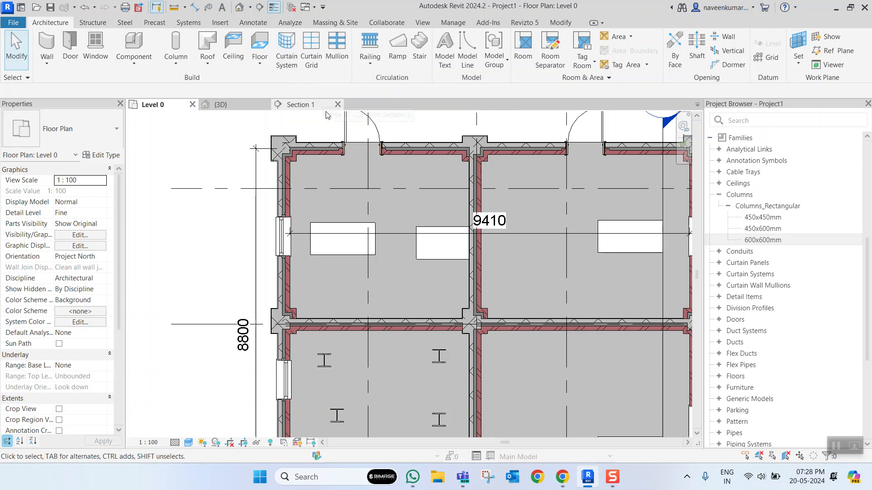
scroll(372, 155, down, 4)
scroll(427, 252, up, 3)
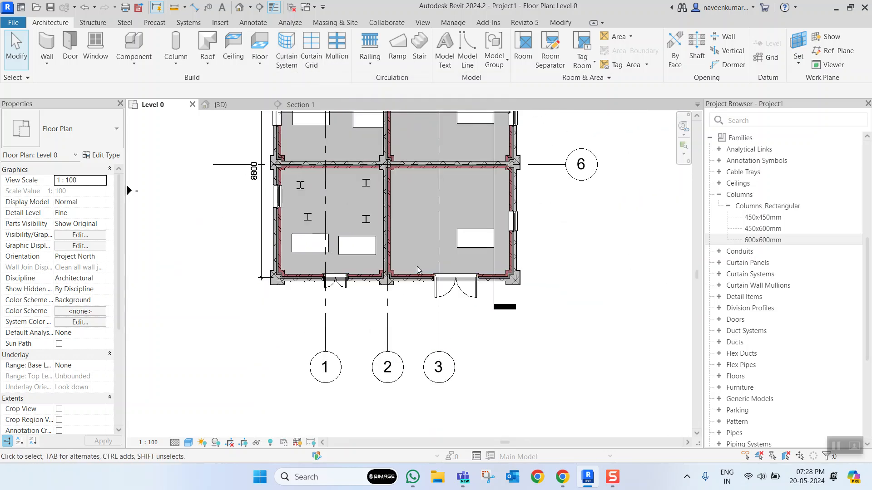
scroll(417, 266, down, 4)
scroll(412, 222, up, 2)
middle_drag(432, 218, 428, 277)
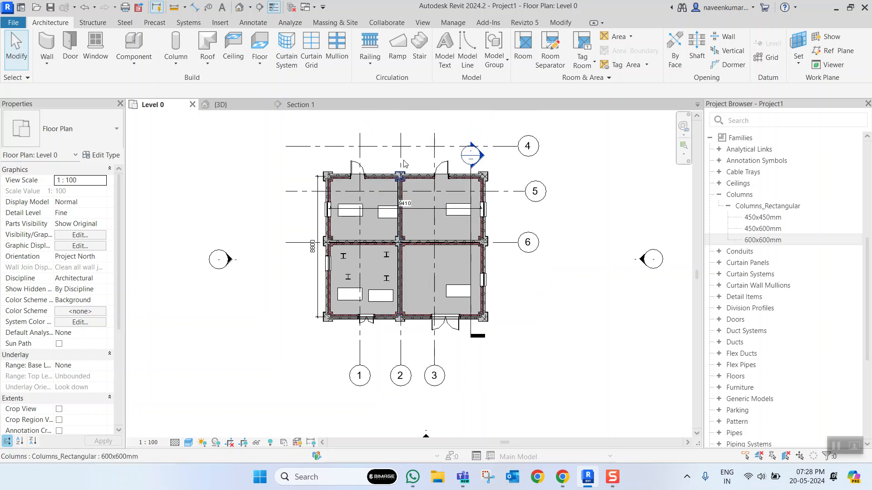
- Create a straight 1100mm railing on Level 0 between the column faces outside grid 1's double door, about 3902.5 mm long, and open the 3D view
click(377, 56)
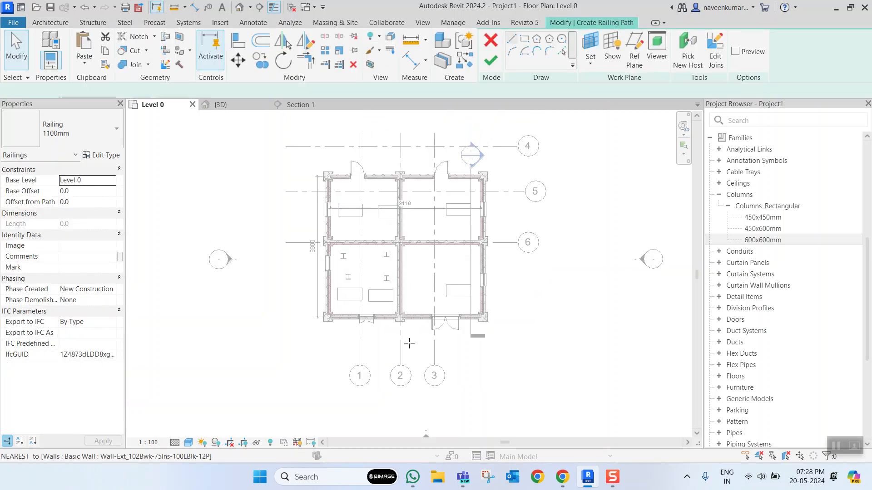
scroll(189, 285, up, 5)
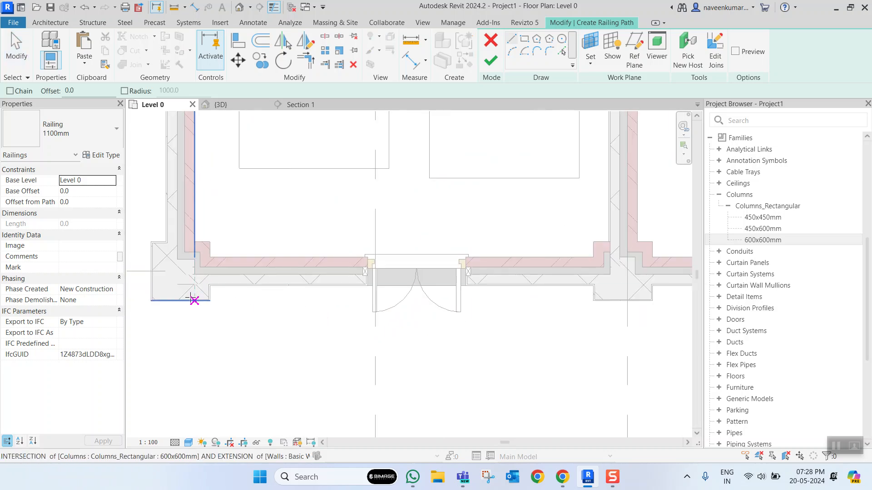
click(210, 300)
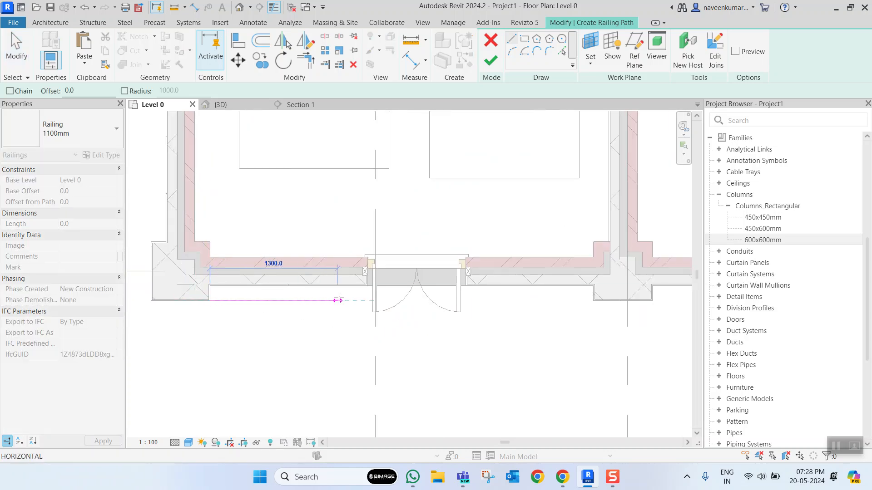
click(590, 301)
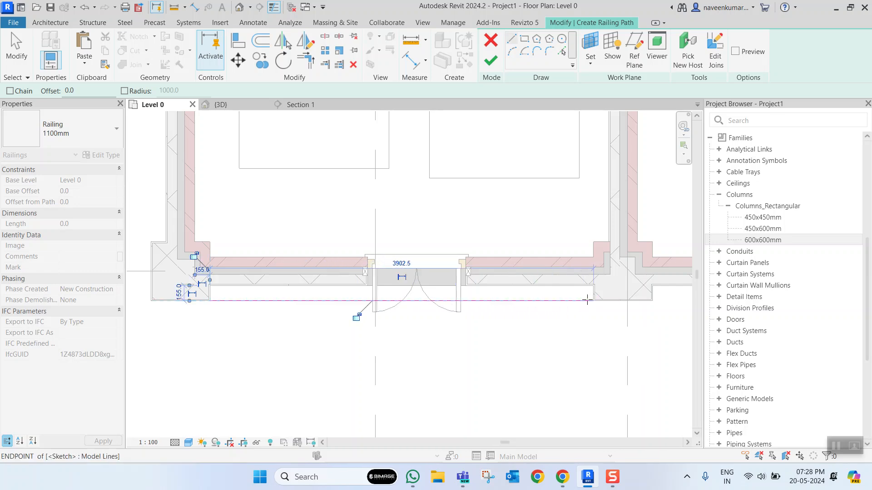
click(490, 63)
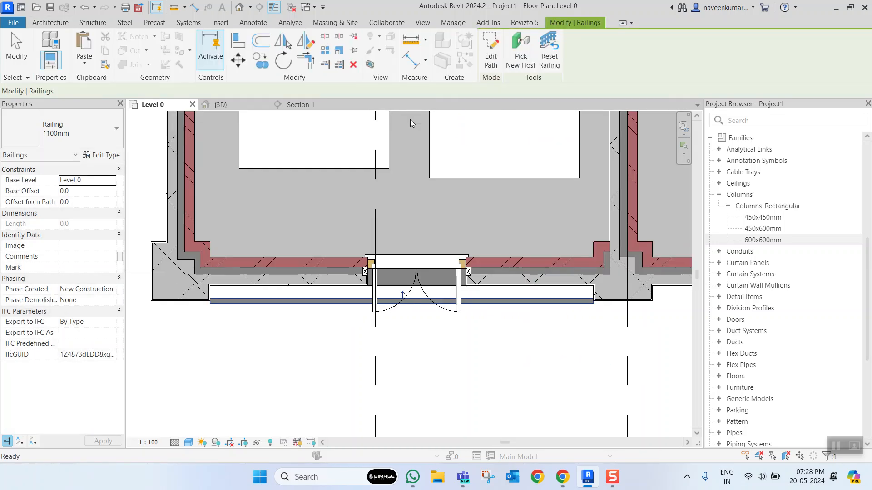
scroll(353, 244, down, 3)
click(221, 104)
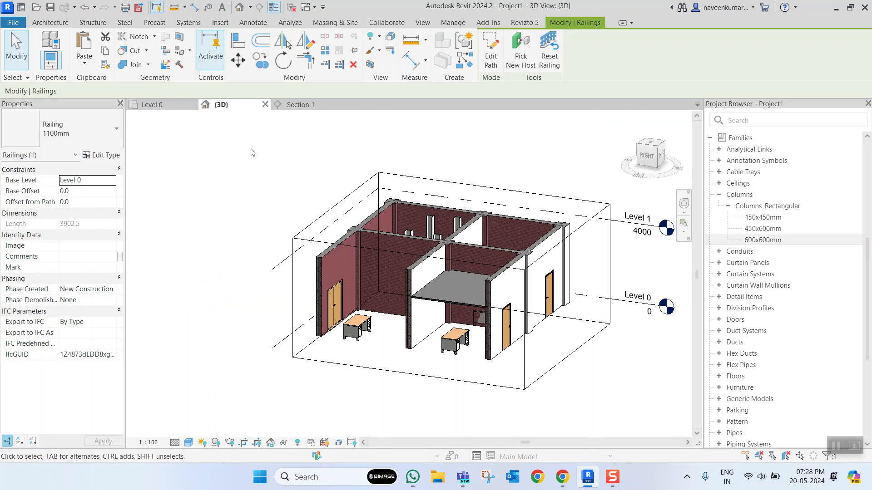
- Clear the railing selection, turn off the 3D view's section box, and bring the railing outside the grid 1 door into view
scroll(469, 347, down, 3)
key(Escape)
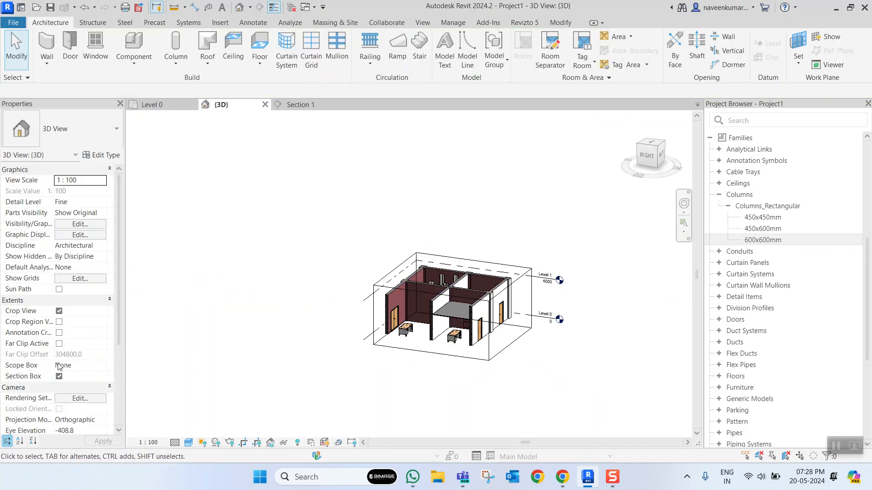
click(59, 376)
scroll(464, 326, up, 3)
shift+middle_drag(281, 325, 561, 323)
scroll(409, 349, up, 6)
middle_drag(443, 332, 451, 313)
scroll(401, 294, down, 3)
scroll(451, 313, up, 3)
- Select the 1100mm railing and, viewing the model from above, move it farther out from the building's outer wall
click(440, 310)
scroll(404, 292, down, 4)
shift+middle_drag(404, 292, 449, 344)
scroll(455, 296, up, 3)
scroll(437, 280, down, 4)
shift+middle_drag(437, 280, 443, 321)
scroll(443, 322, up, 5)
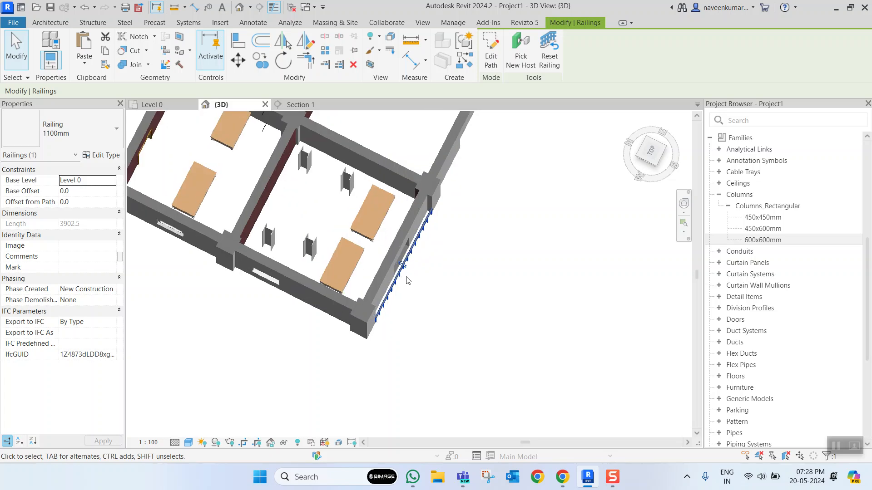
click(648, 157)
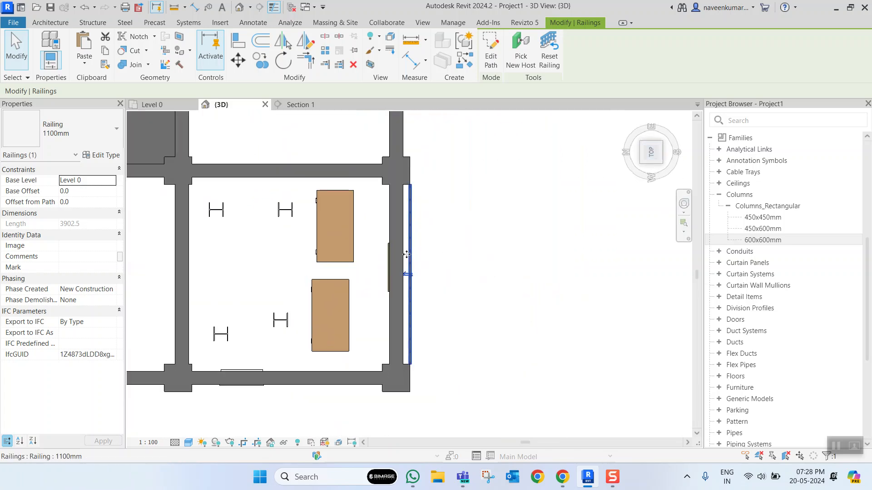
drag(412, 255, 469, 253)
- Clear the selection and examine the relocated railing and its position relative to the building in 3D
shift+middle_drag(530, 288, 450, 150)
click(510, 306)
shift+middle_drag(504, 282, 510, 367)
middle_drag(370, 335, 470, 332)
scroll(429, 311, up, 3)
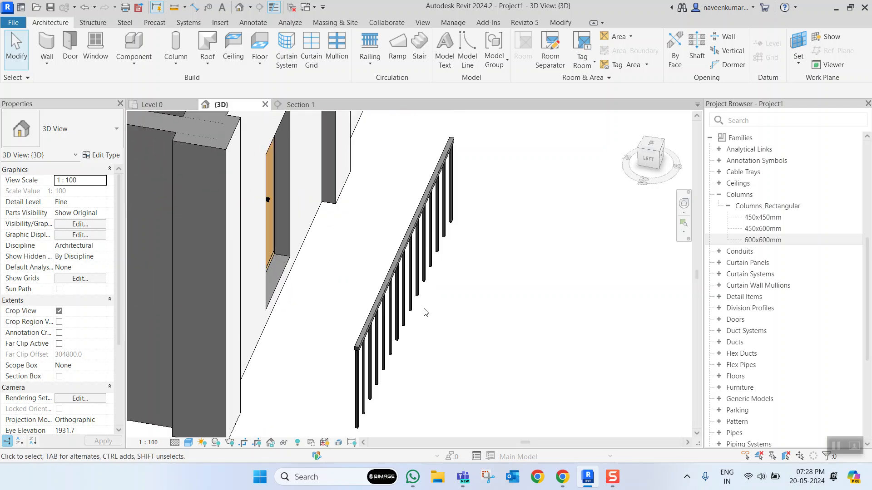
scroll(423, 316, down, 5)
scroll(422, 318, down, 3)
scroll(417, 313, up, 3)
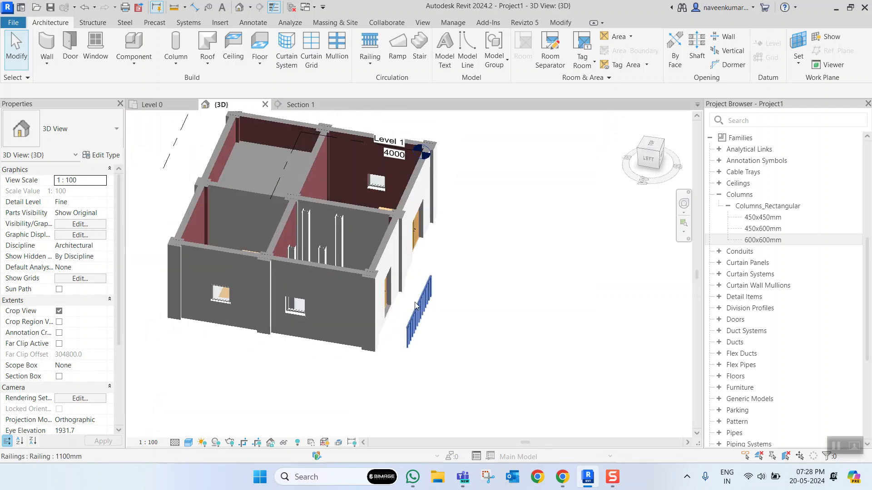
scroll(463, 299, down, 2)
shift+middle_drag(441, 303, 491, 272)
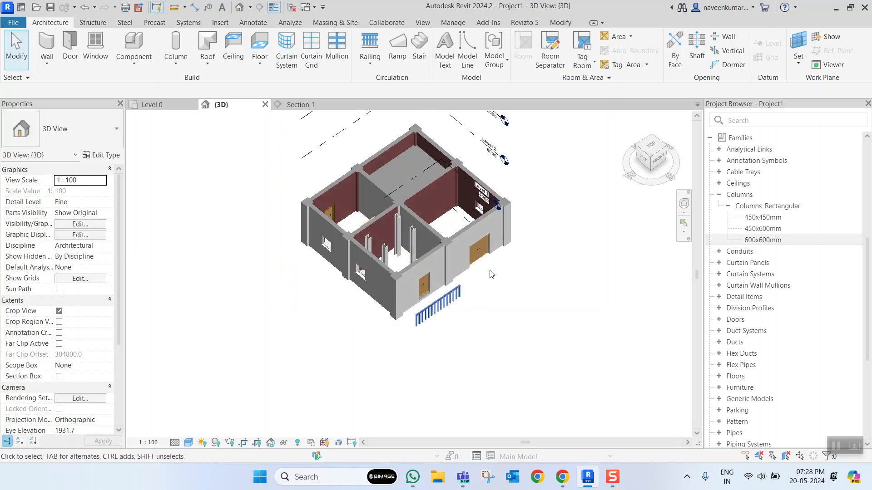
- Create a U-shaped winder stair of type Private from Level 0 to Level 1 in the open space west of the building
drag(656, 147, 393, 190)
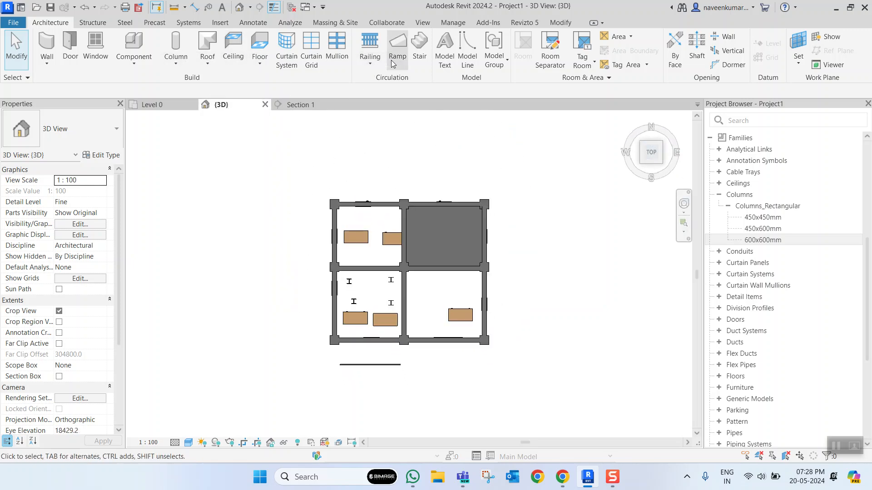
click(418, 49)
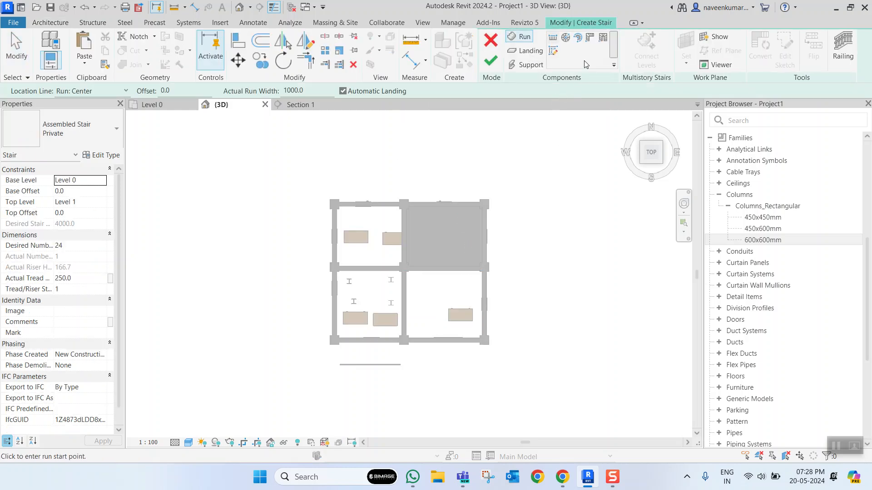
click(603, 39)
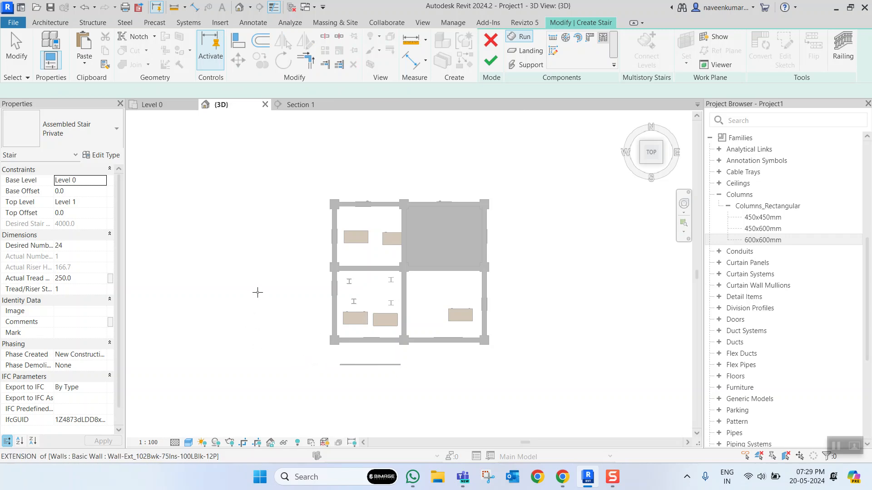
click(271, 338)
scroll(270, 338, up, 2)
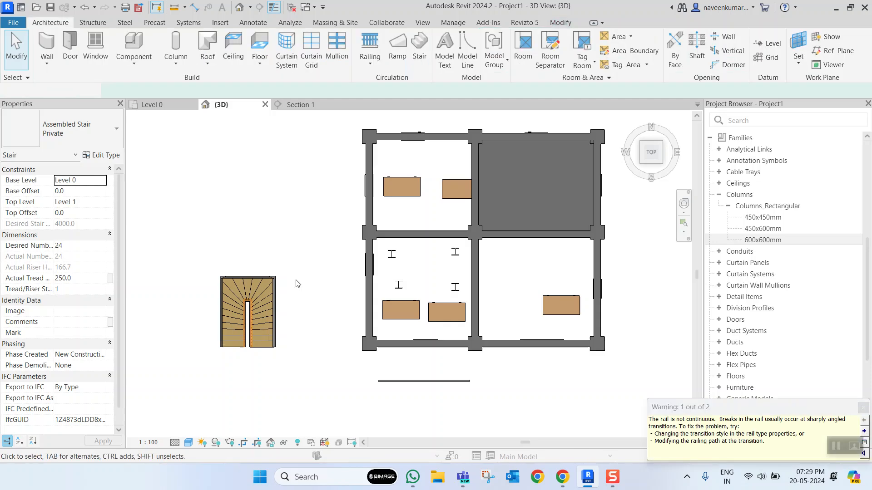
- Examine the new winder stair and its railings from several angles in the 3D view
click(298, 286)
shift+middle_drag(290, 329, 344, 178)
scroll(282, 291, up, 3)
click(282, 291)
shift+middle_drag(327, 321, 321, 246)
scroll(366, 243, down, 5)
shift+middle_drag(438, 254, 629, 164)
- Create a U-shaped stair with two parallel 1000 mm wide straight runs and an automatic landing in the southwest room, from Level 0 to Level 1
click(652, 145)
click(297, 156)
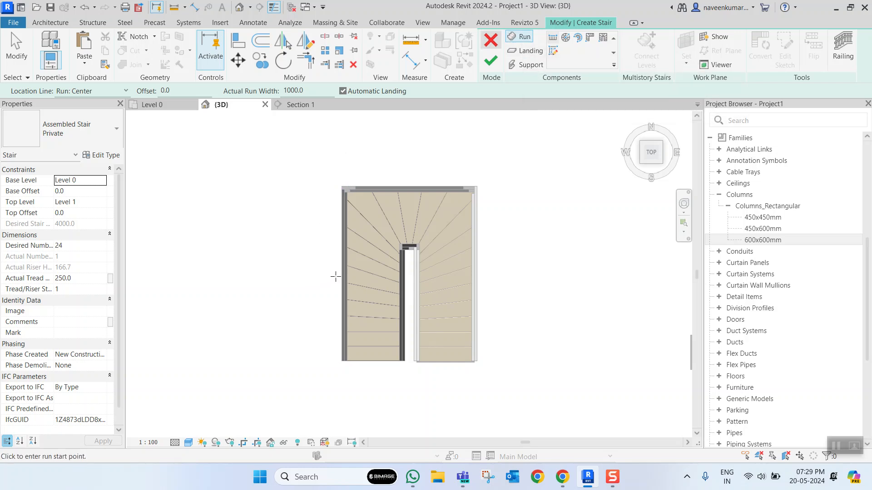
scroll(336, 276, down, 6)
scroll(364, 273, up, 4)
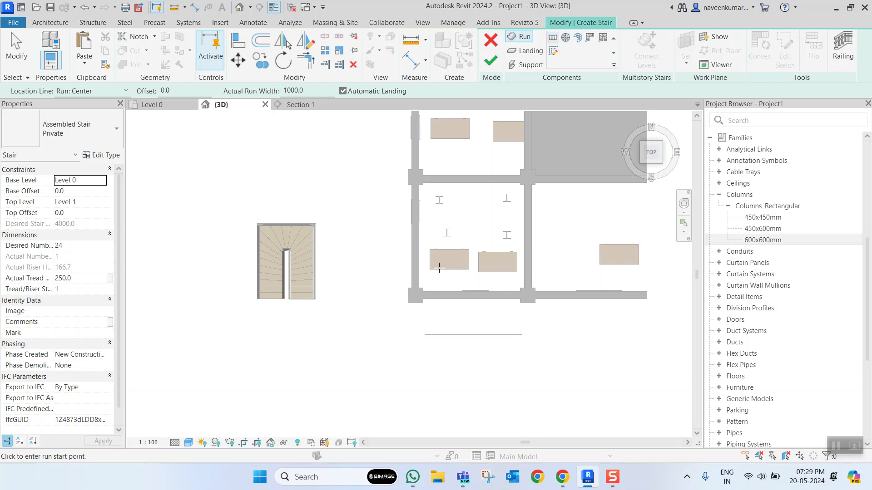
scroll(439, 268, down, 2)
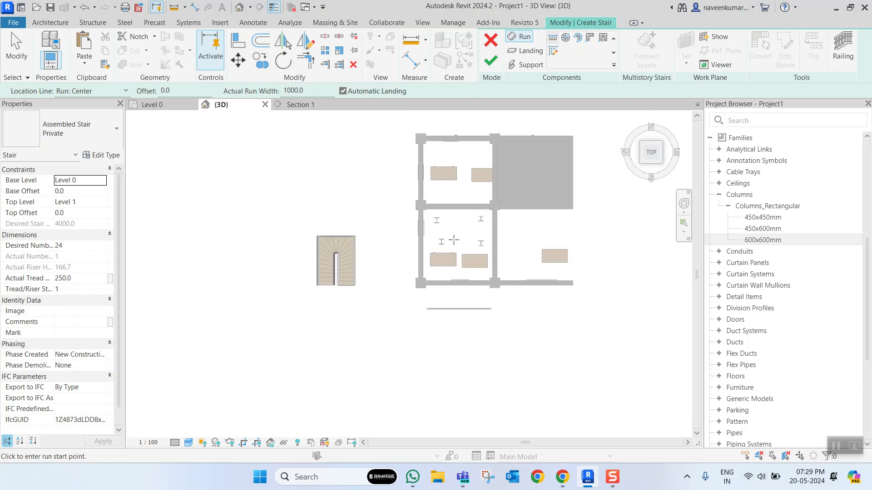
click(453, 274)
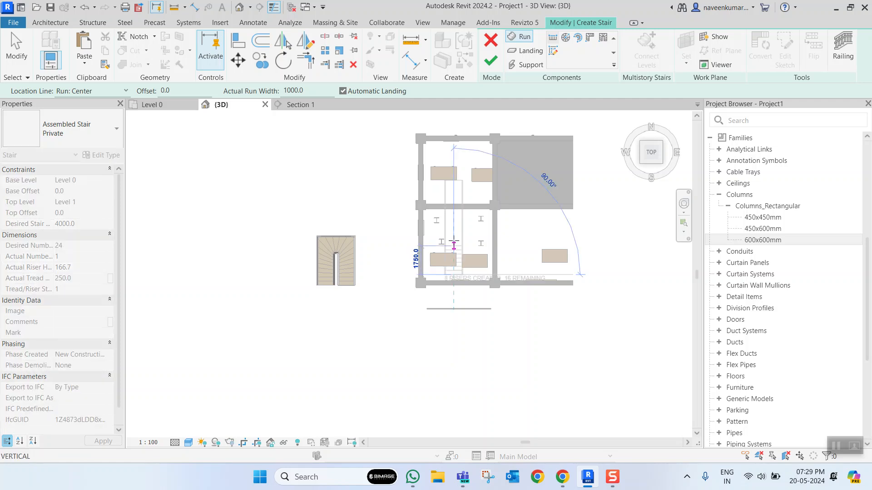
click(454, 229)
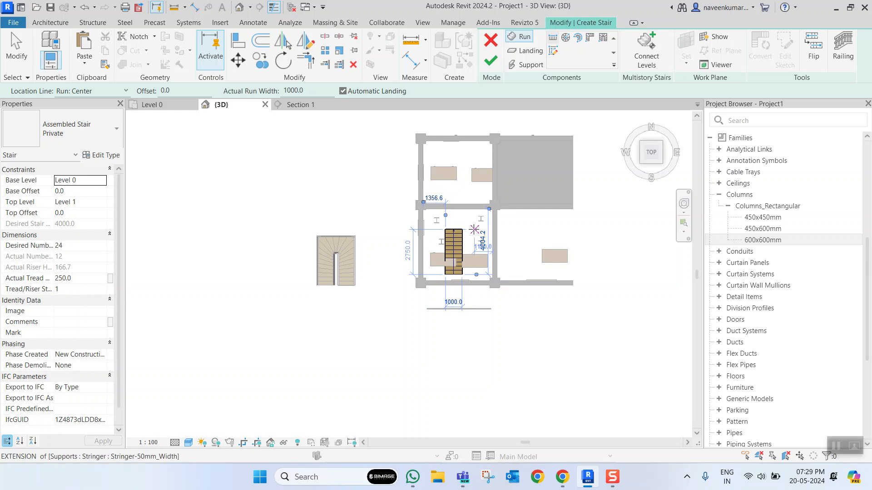
click(476, 229)
click(476, 270)
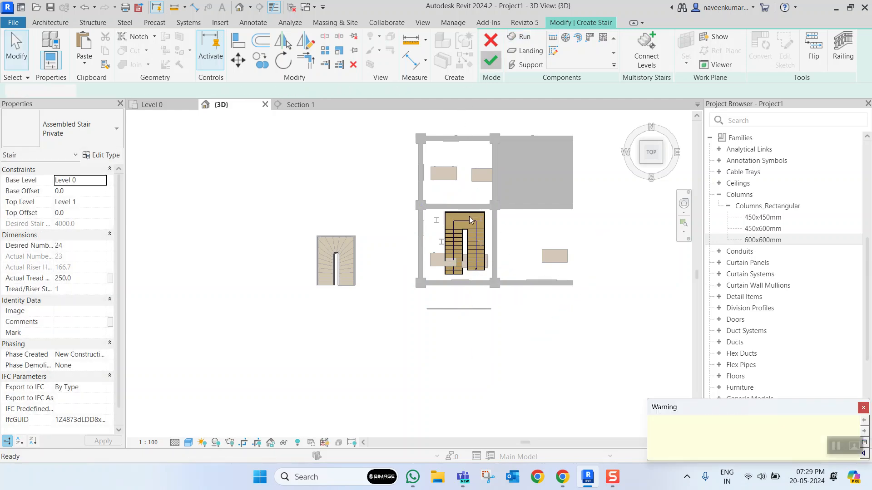
- Examine the straight-run stair inside the room in 3D and select it
shift+middle_drag(464, 239, 535, 164)
scroll(436, 207, up, 2)
shift+middle_drag(431, 209, 538, 145)
scroll(371, 226, down, 3)
shift+middle_drag(376, 222, 309, 243)
scroll(434, 236, up, 4)
scroll(422, 256, down, 2)
scroll(429, 260, up, 2)
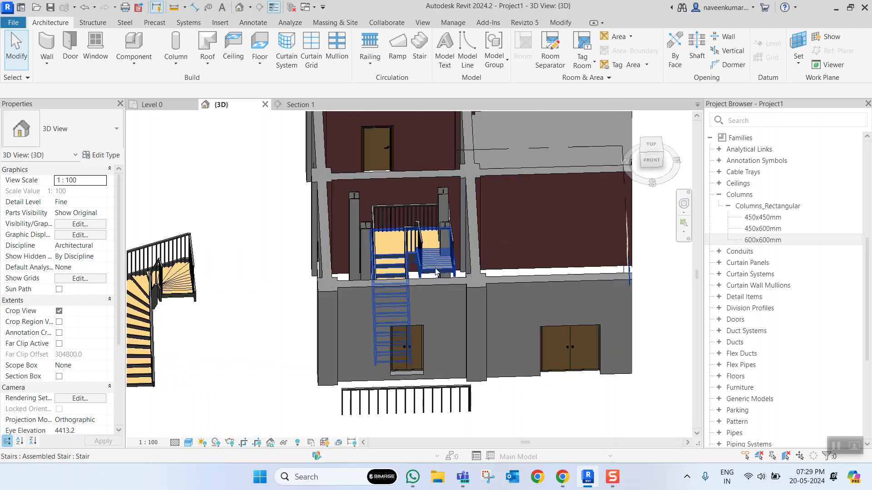
click(430, 259)
scroll(430, 259, down, 3)
shift+middle_drag(430, 259, 418, 278)
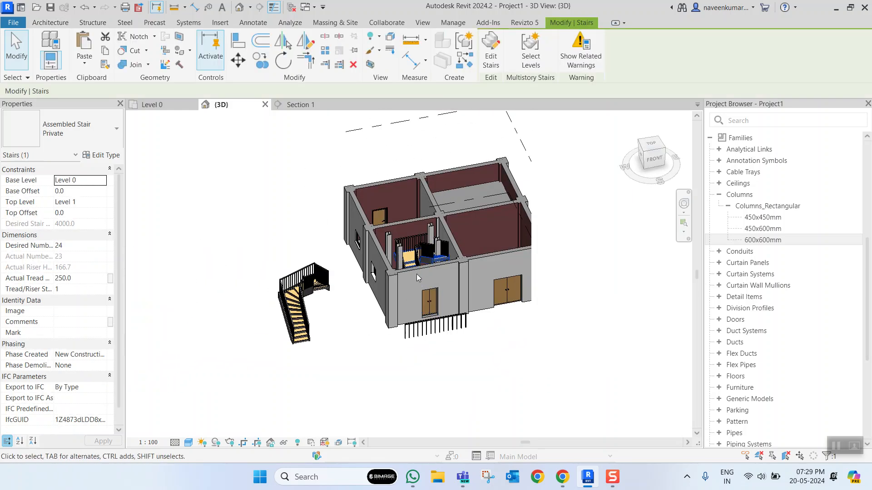
- Select all the building's elements, excluding the outer winder stair and loose railing, and paste a copy aligned to Level 1
click(650, 145)
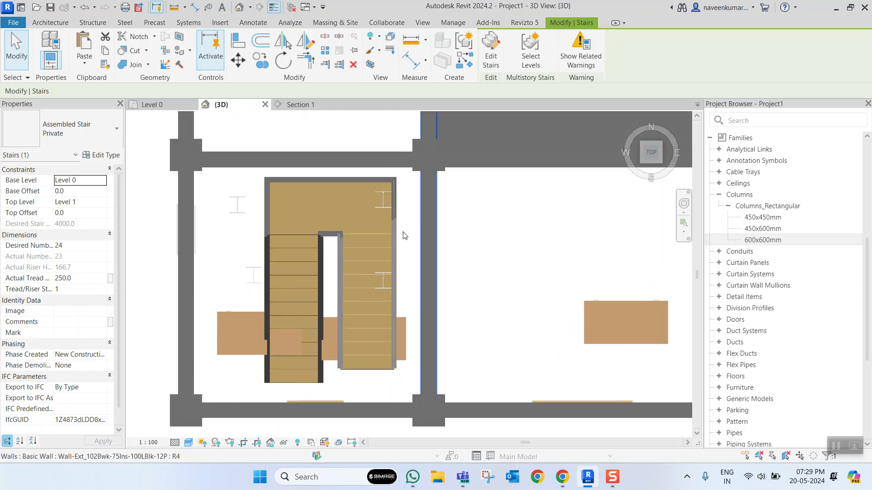
scroll(409, 245, up, 3)
scroll(409, 244, down, 3)
drag(357, 183, 506, 313)
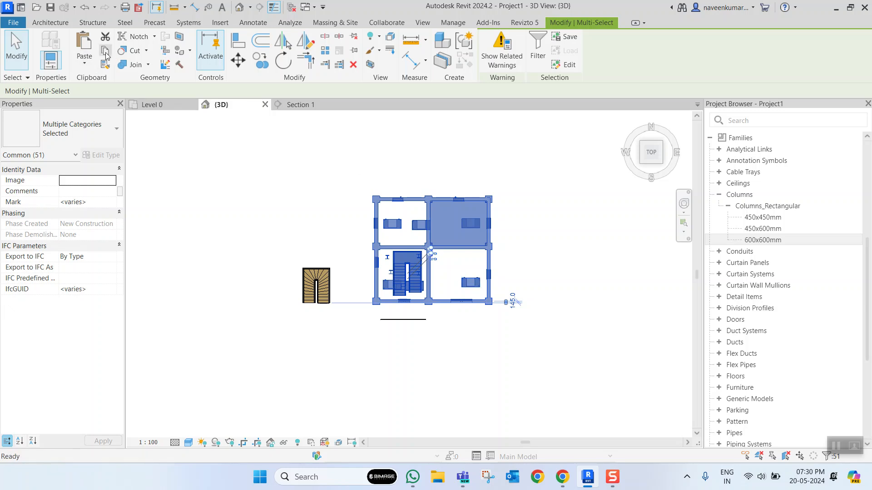
click(88, 66)
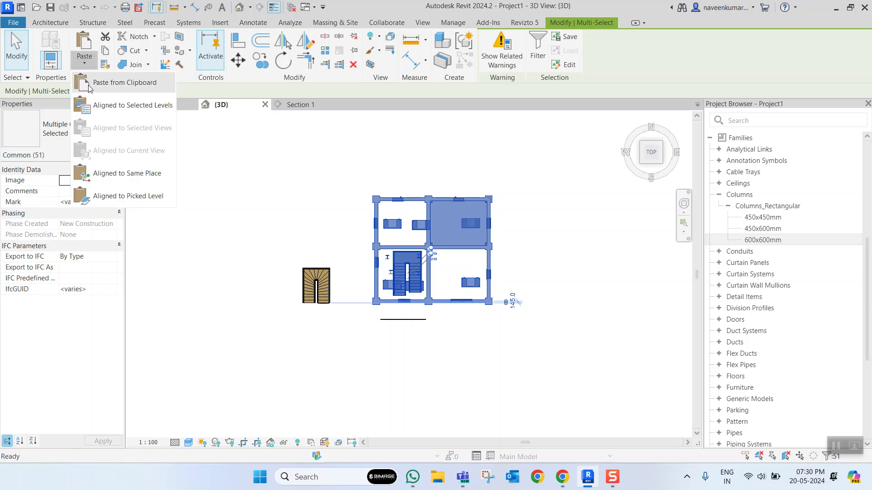
click(131, 105)
click(389, 173)
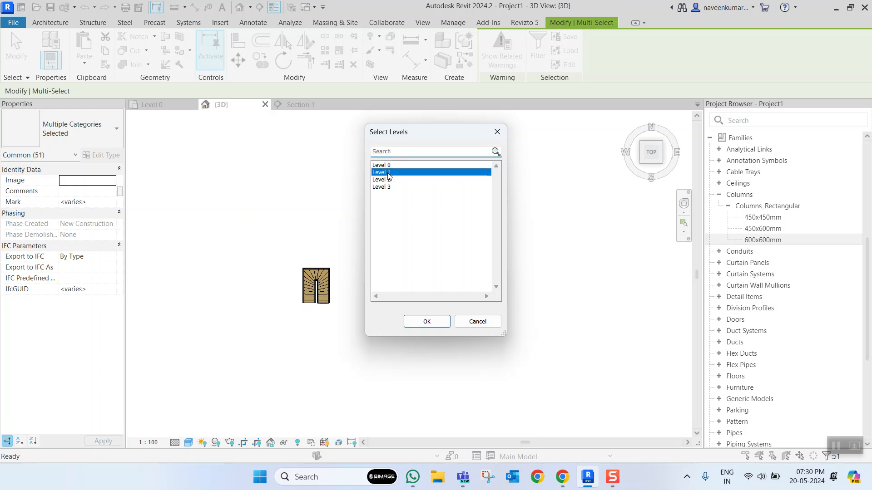
click(428, 321)
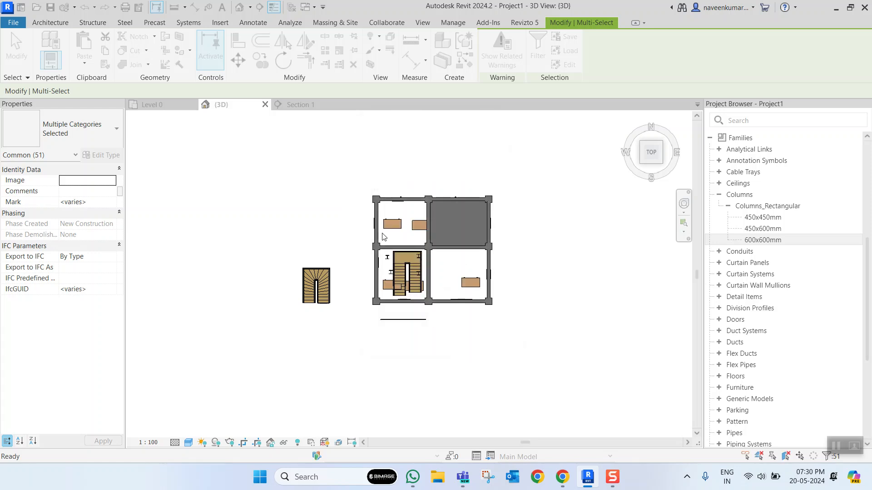
- Turn on the 3D view's section box and lower its top face so it cuts through the copied upper storey
shift+middle_drag(510, 299, 420, 90)
click(523, 339)
shift+middle_drag(523, 339, 474, 297)
scroll(483, 300, down, 2)
shift+middle_drag(536, 313, 434, 306)
scroll(455, 292, up, 3)
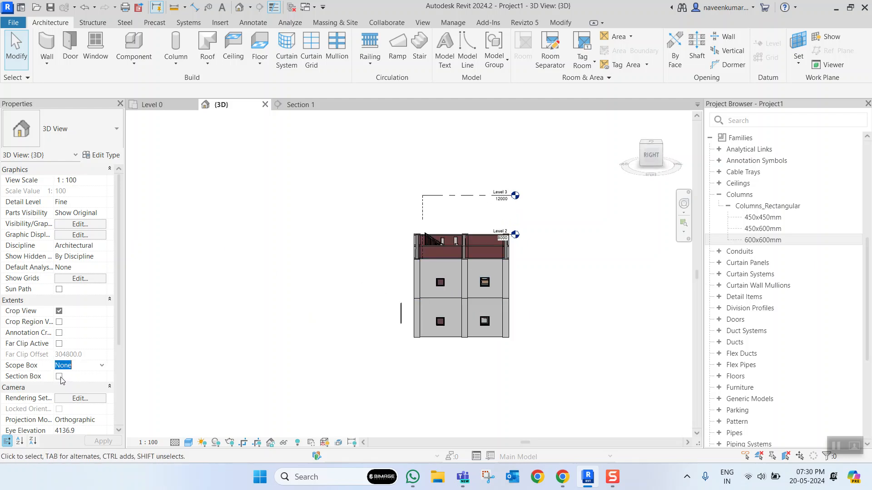
click(393, 229)
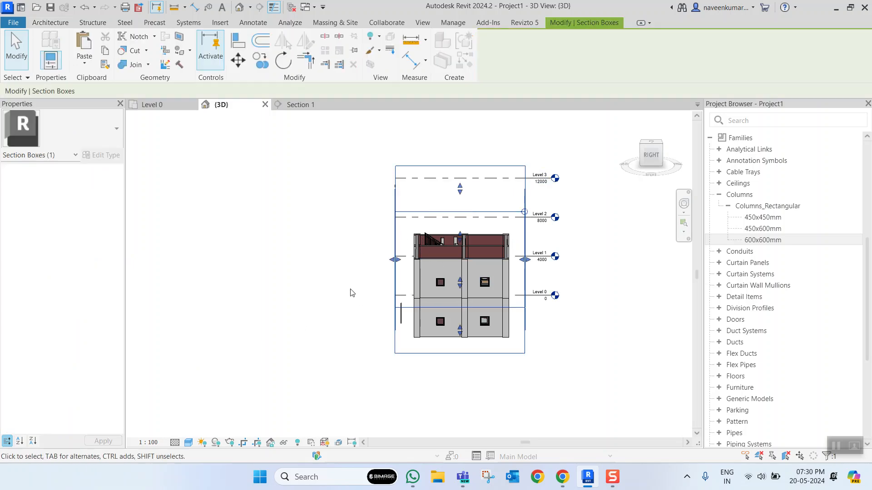
shift+middle_drag(352, 290, 469, 191)
drag(459, 192, 471, 263)
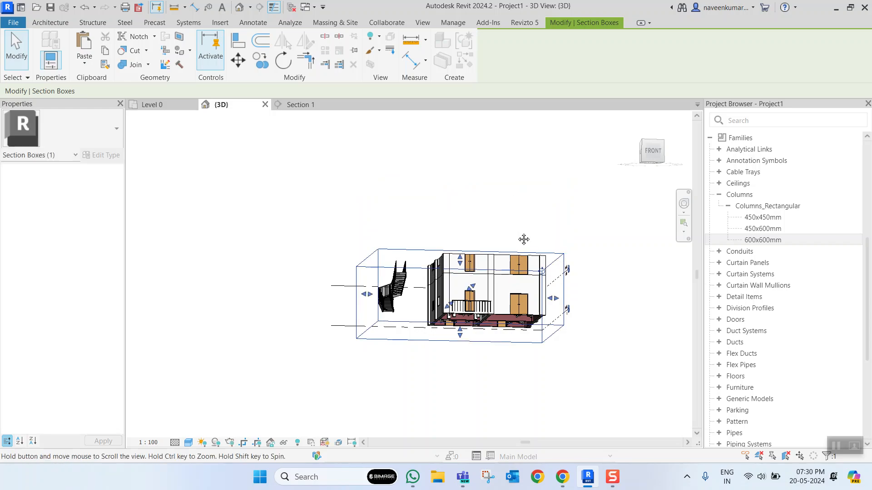
- Inspect the sectioned two-storey building, fine-tune the height of the section box's top face, and clear the selection
shift+middle_drag(519, 236, 442, 371)
scroll(473, 285, up, 4)
shift+middle_drag(455, 282, 399, 259)
scroll(386, 265, up, 3)
scroll(389, 262, down, 4)
scroll(474, 244, up, 3)
scroll(336, 234, down, 5)
scroll(399, 258, down, 3)
drag(403, 257, 403, 249)
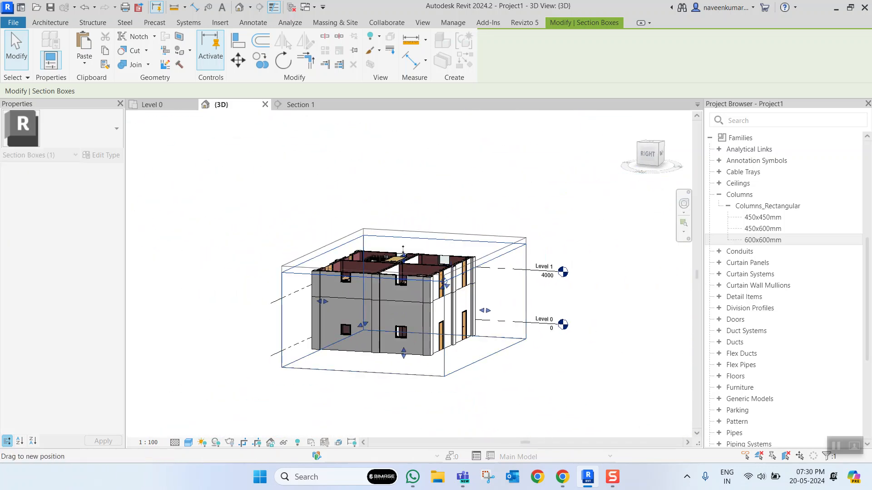
scroll(388, 256, up, 10)
shift+middle_drag(454, 236, 383, 256)
scroll(384, 257, down, 7)
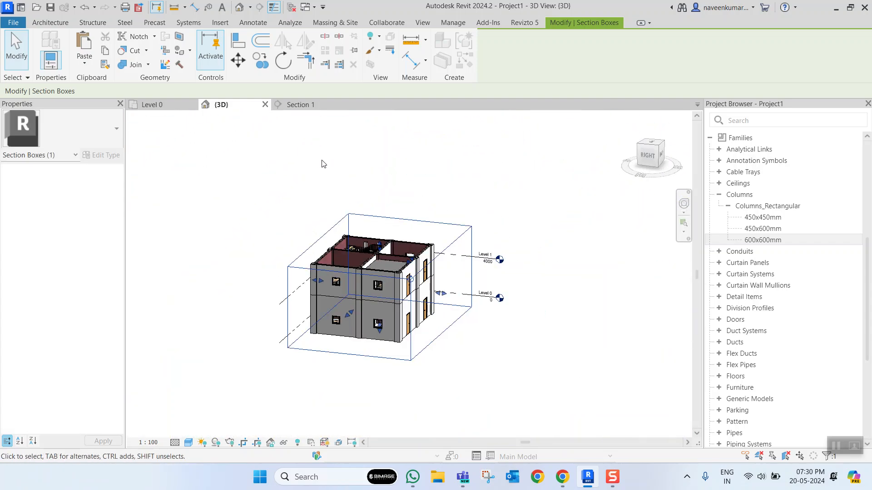
click(202, 138)
- Open the Level 0 floor plan and delete the straight-run stair from the southwest room
click(168, 105)
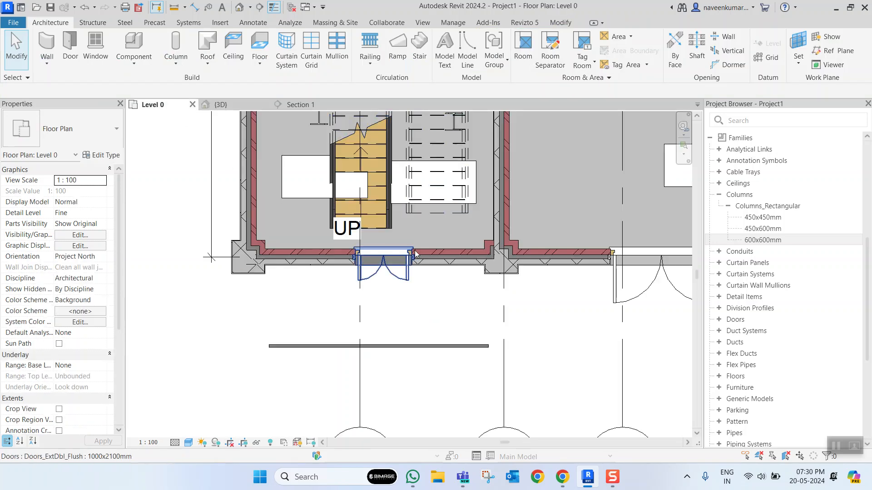
scroll(370, 198, down, 4)
scroll(370, 198, up, 3)
click(361, 211)
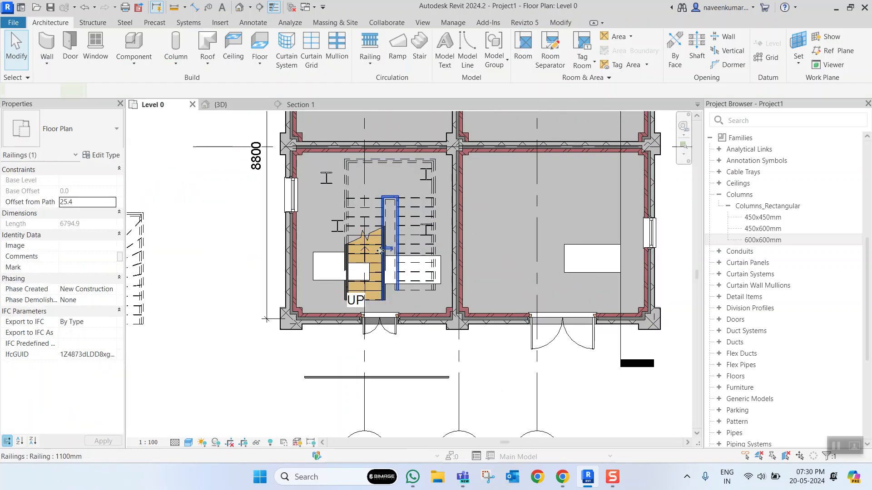
key(Escape)
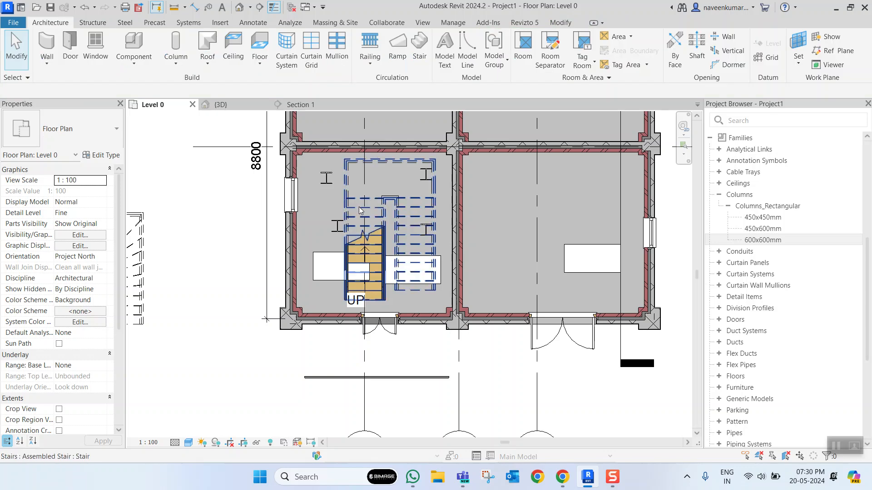
click(361, 213)
key(Delete)
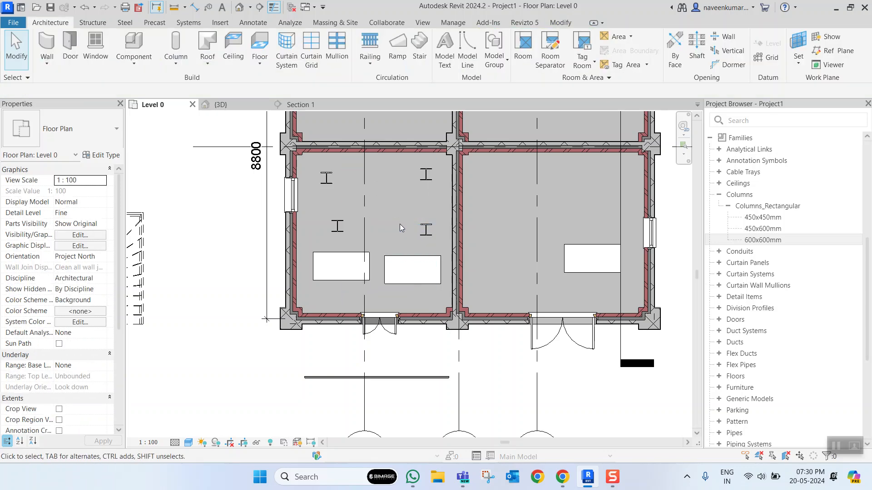
- Review the type properties of the outer winder stair without changing them, and clear the selection
scroll(375, 219, down, 2)
scroll(165, 263, up, 2)
click(232, 250)
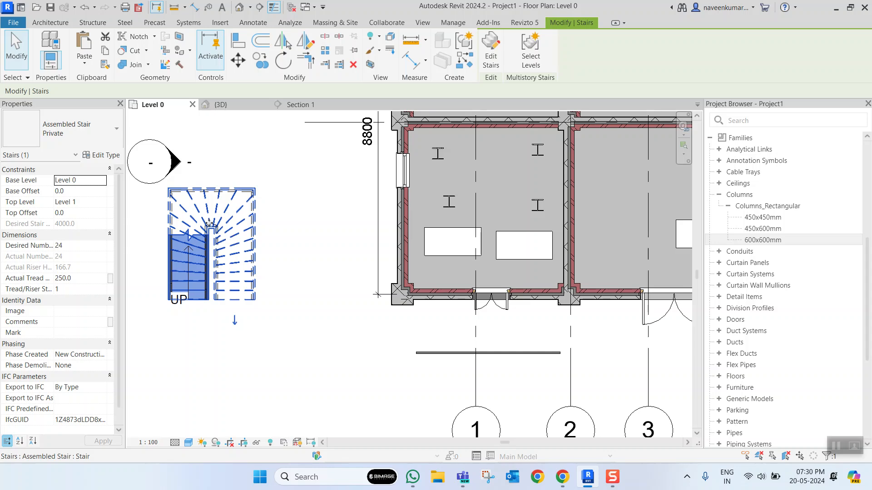
click(106, 156)
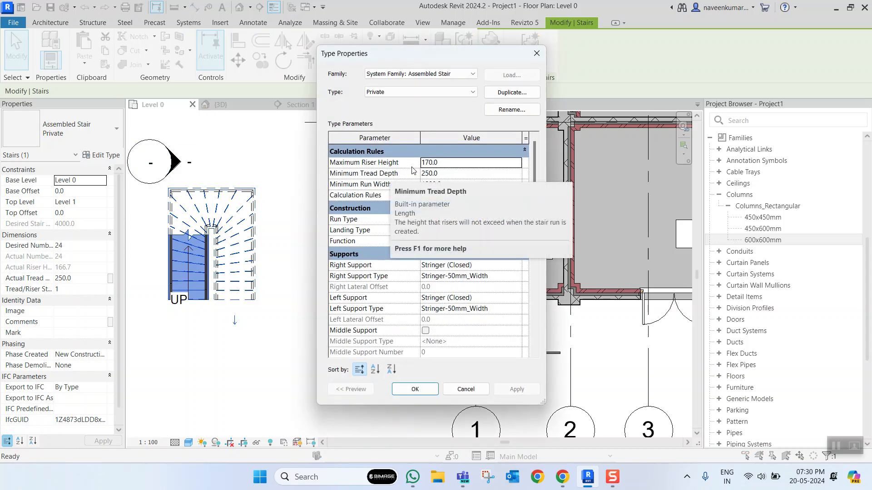
scroll(459, 261, down, 3)
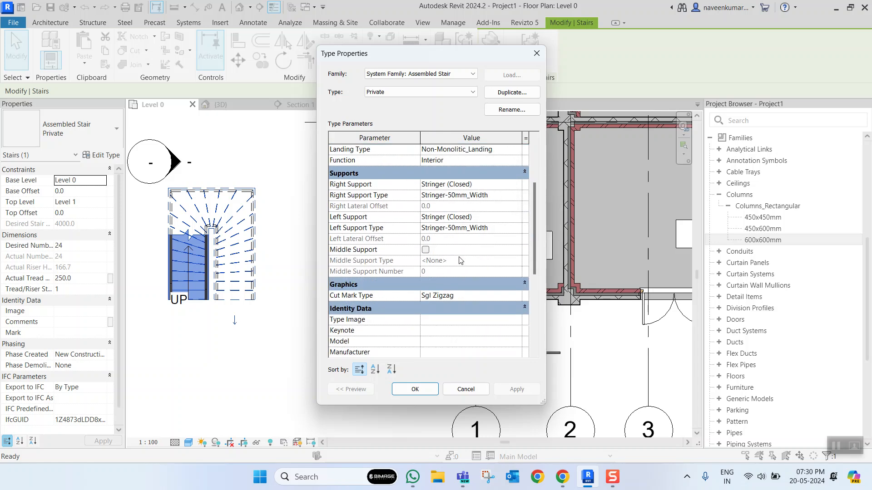
scroll(469, 232, up, 3)
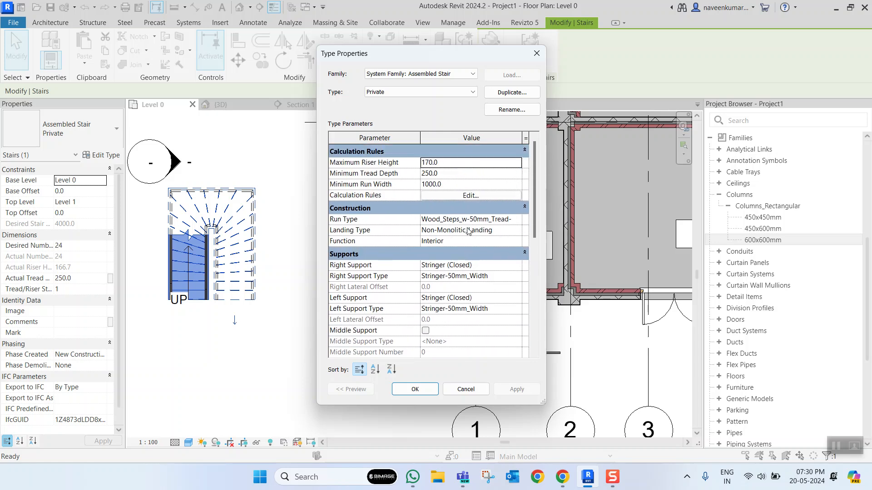
click(536, 54)
click(323, 203)
- Delete the desk from the northeast room on the Level 0 plan
scroll(323, 203, down, 3)
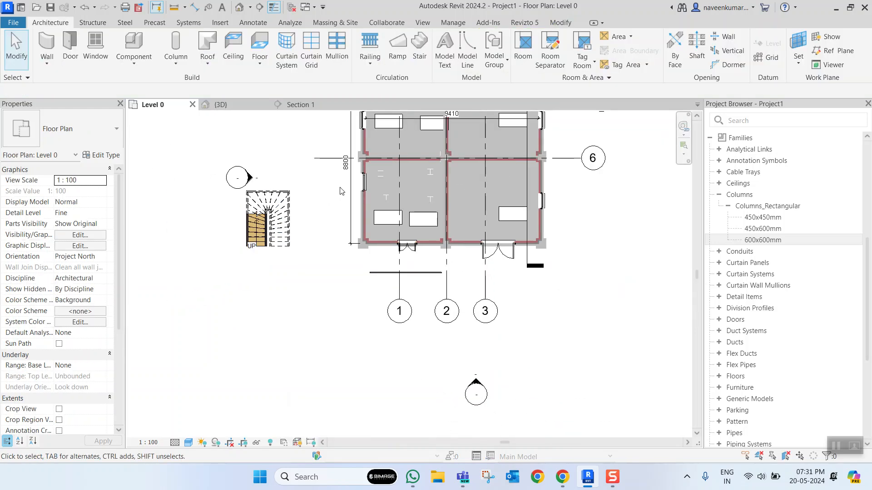
scroll(417, 213, down, 3)
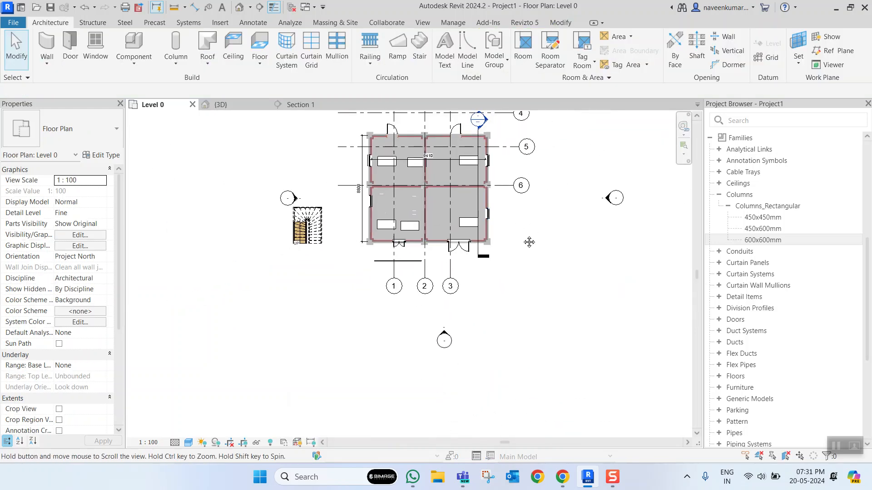
middle_drag(527, 241, 525, 281)
scroll(408, 200, up, 4)
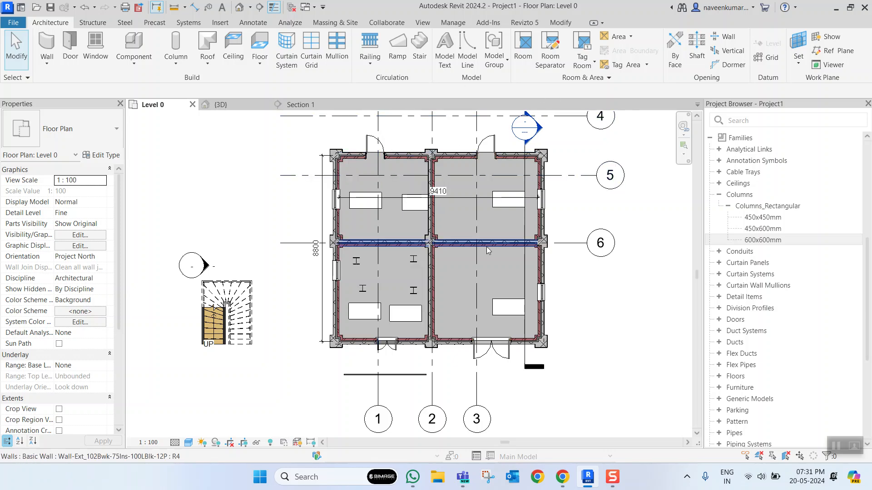
scroll(437, 239, down, 3)
scroll(472, 249, up, 4)
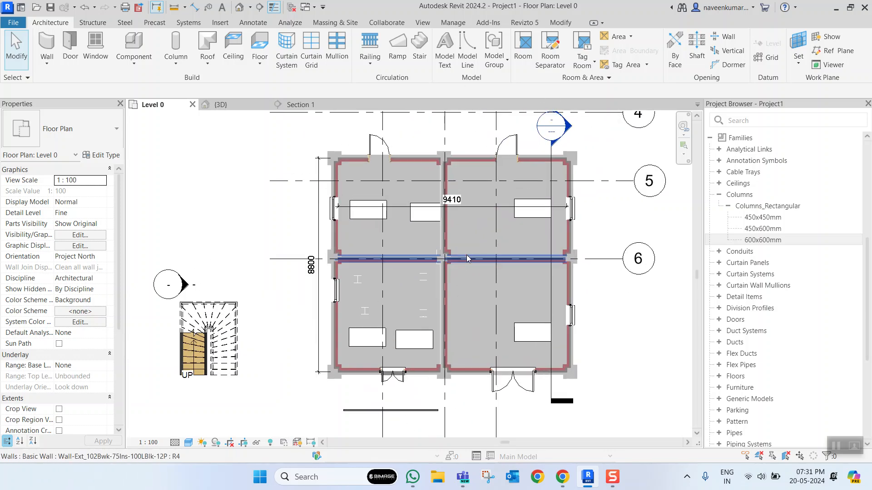
middle_drag(478, 325, 457, 317)
middle_drag(469, 278, 448, 331)
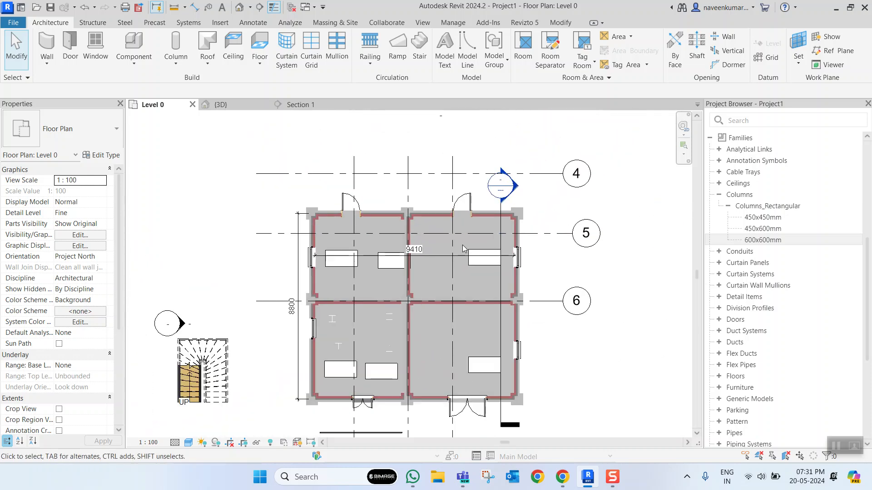
scroll(478, 230, up, 3)
click(470, 284)
scroll(470, 284, down, 3)
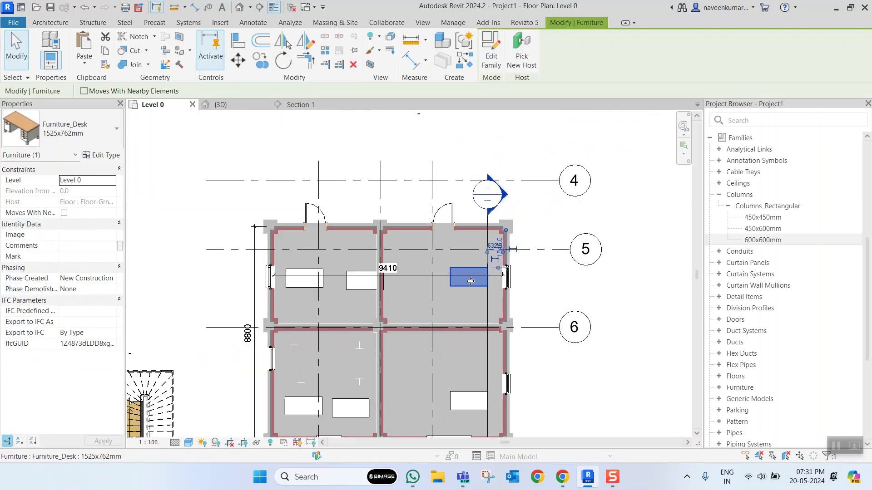
key(Delete)
- Place tagged rooms in the northeast and southeast enclosed spaces using the Room tool
scroll(424, 276, up, 3)
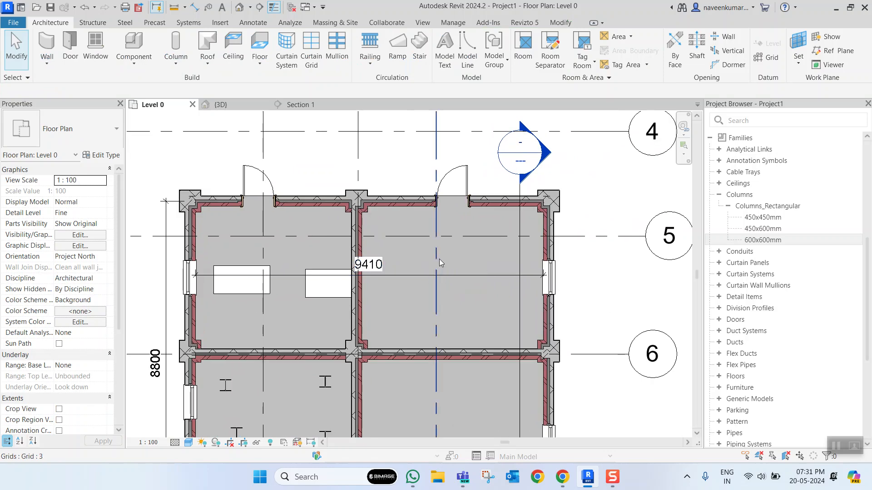
click(582, 45)
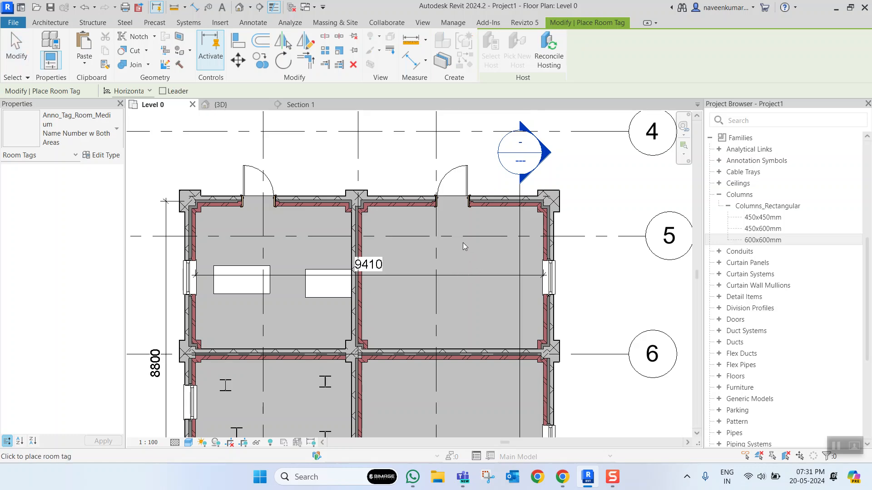
key(Escape)
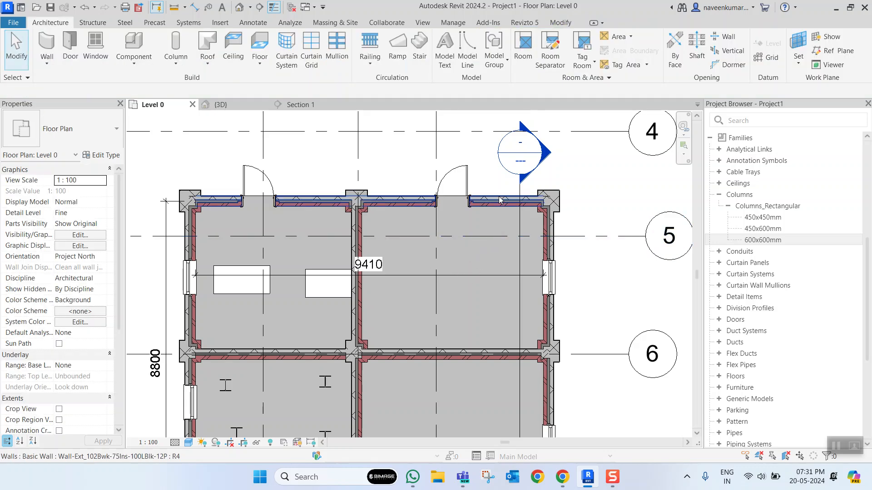
click(524, 58)
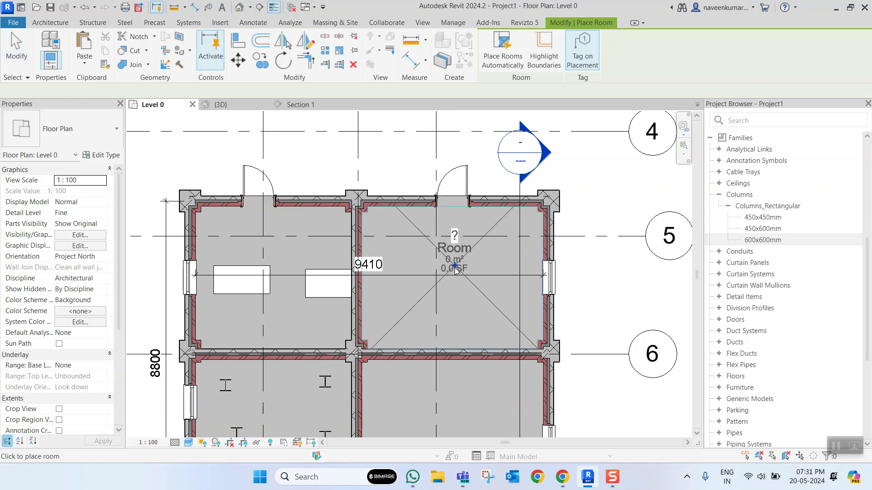
click(454, 265)
middle_drag(474, 356, 475, 285)
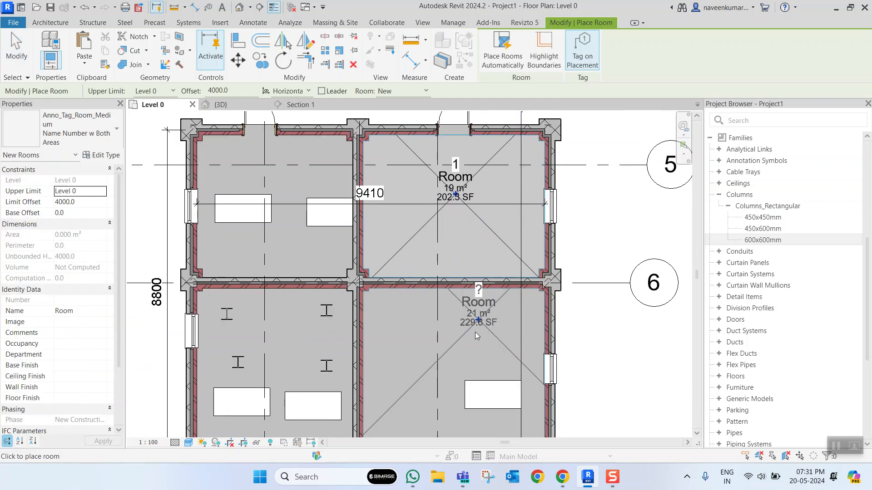
click(498, 294)
key(Escape)
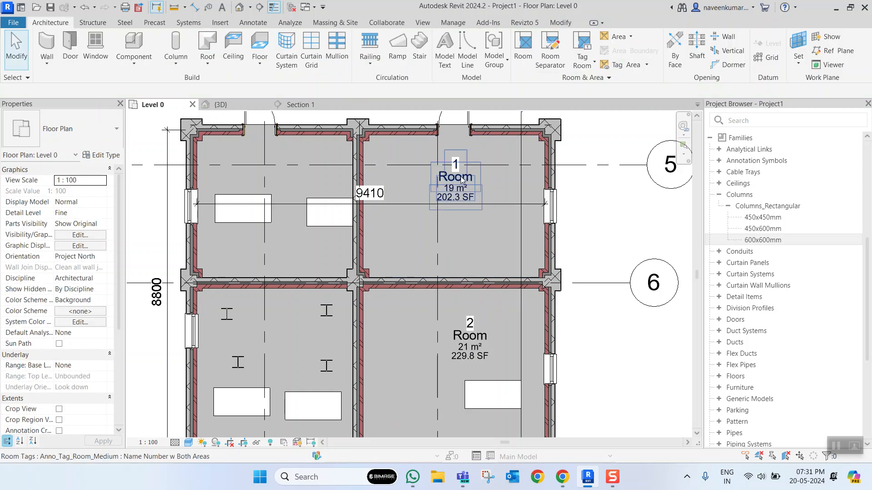
- Rename the northeast room as STUDY ROOM through its room tag
scroll(460, 174, up, 5)
click(463, 185)
scroll(464, 186, up, 2)
click(463, 185)
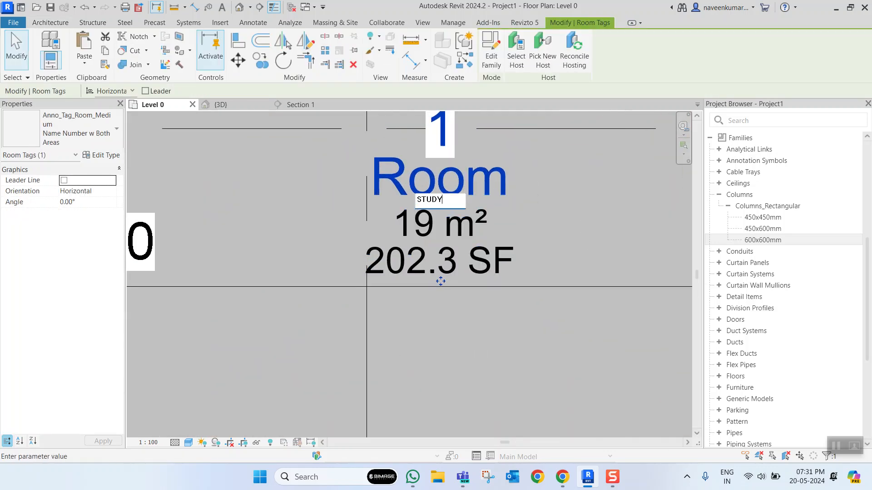
key(Return)
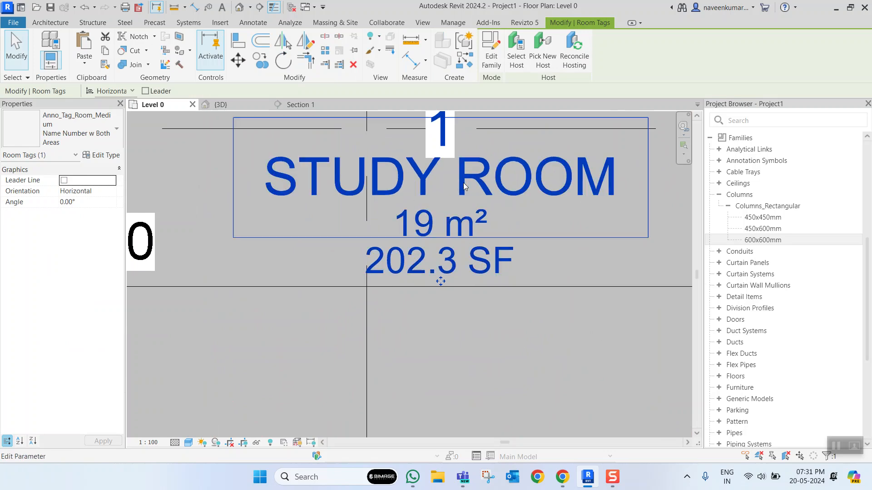
scroll(462, 182, down, 5)
click(470, 263)
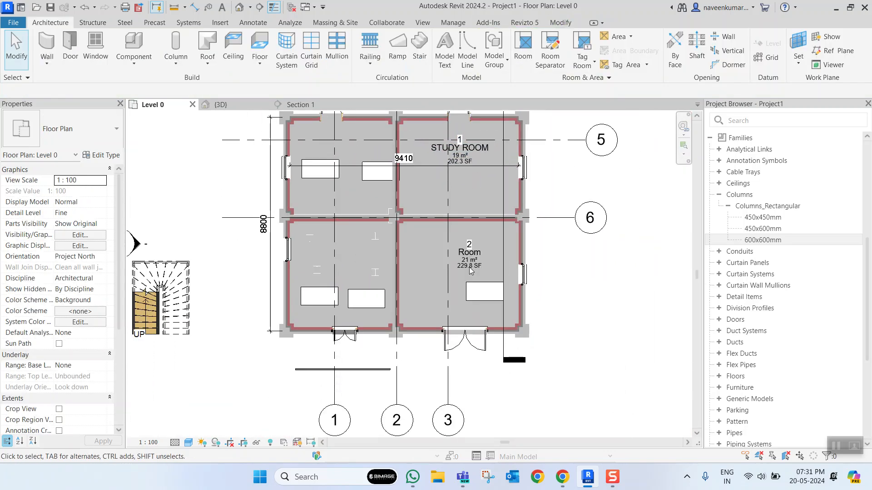
- Rename the southeast room as CLASSROOM through its room tag
scroll(473, 236, up, 5)
click(474, 231)
click(479, 228)
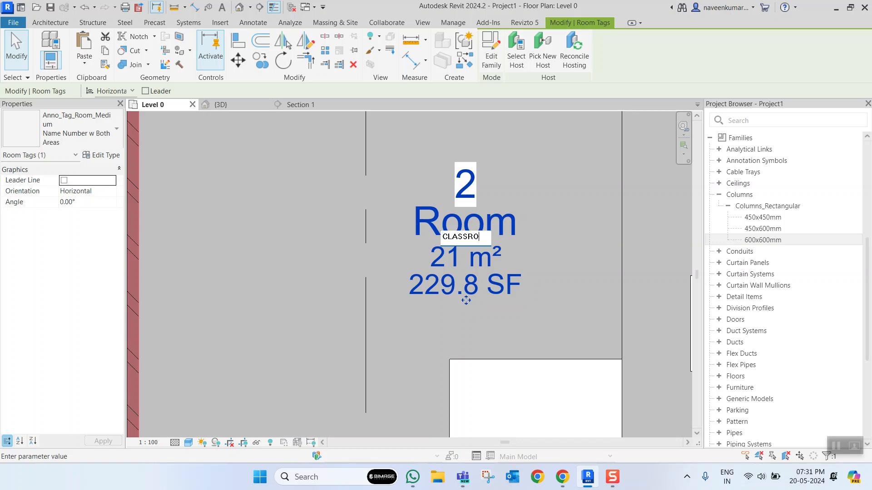
key(Return)
scroll(478, 227, down, 5)
key(Escape)
middle_drag(543, 292, 524, 311)
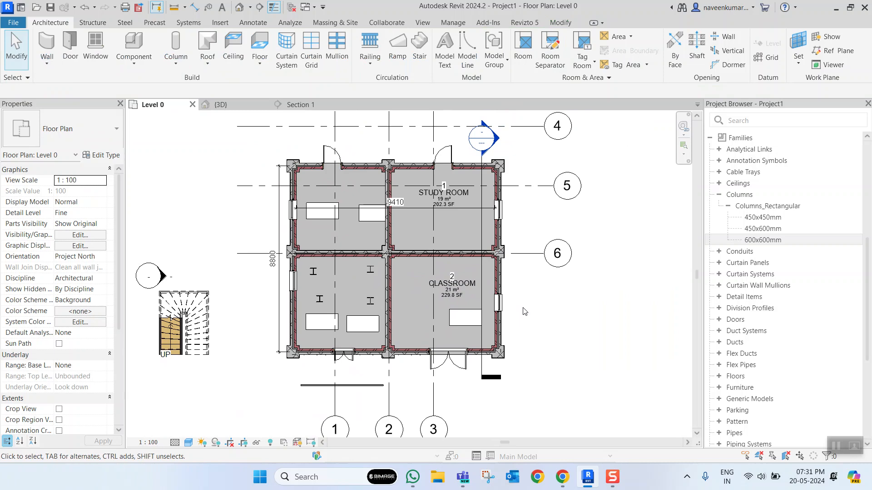
scroll(500, 261, down, 2)
scroll(500, 261, up, 4)
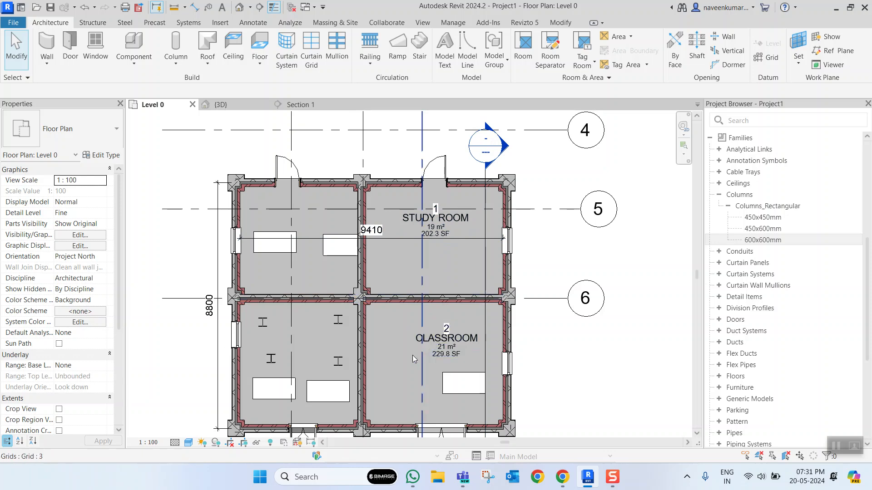
- In the 3D view, cut a rectangular wall opening about 890 mm high between the two doors of the north Level 0 wall
click(227, 106)
scroll(407, 339, up, 3)
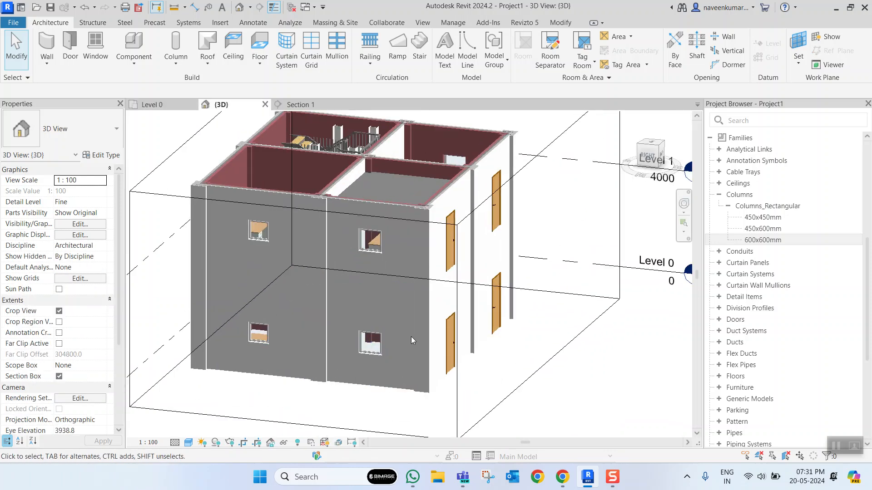
scroll(481, 328, up, 5)
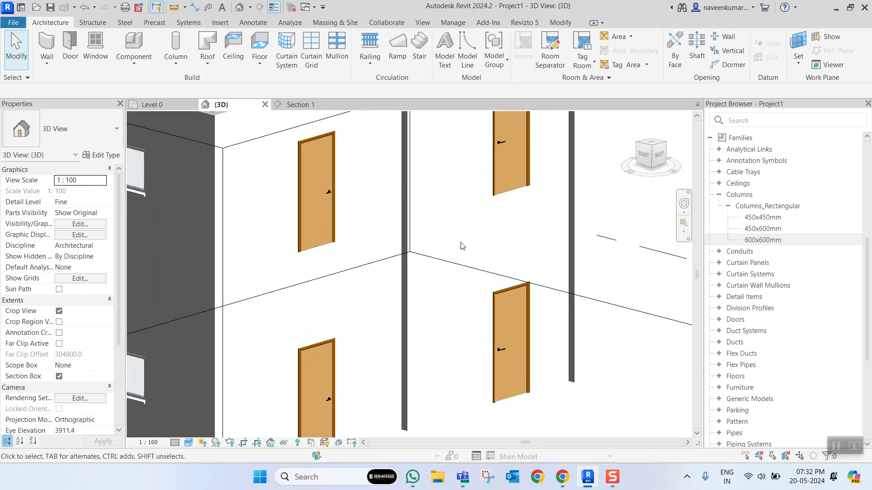
click(450, 215)
scroll(449, 215, down, 3)
scroll(452, 258, up, 5)
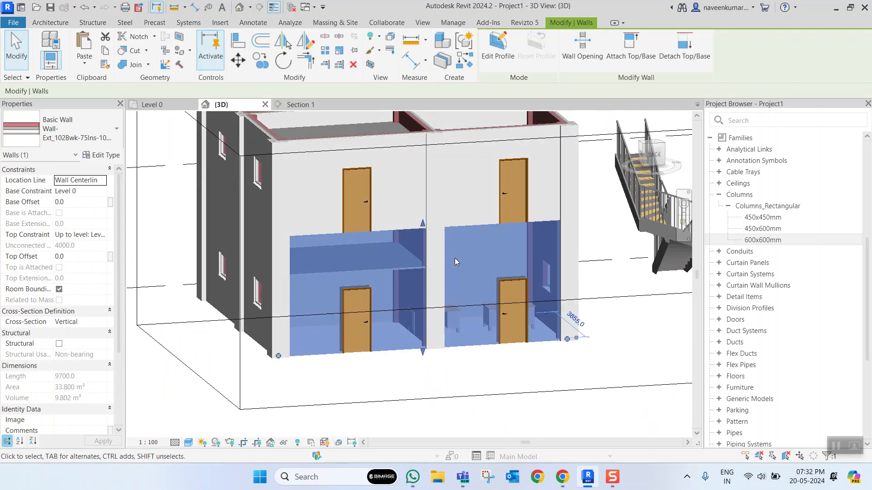
scroll(500, 266, down, 3)
scroll(500, 266, up, 3)
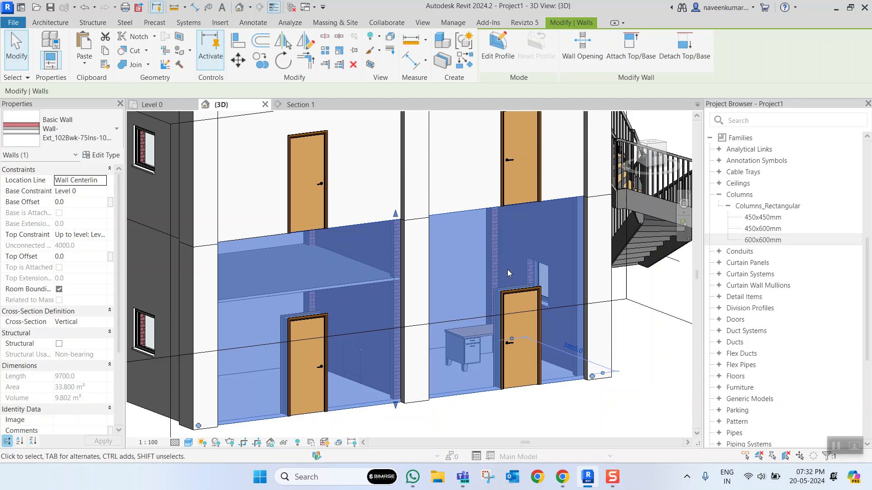
middle_drag(507, 270, 477, 264)
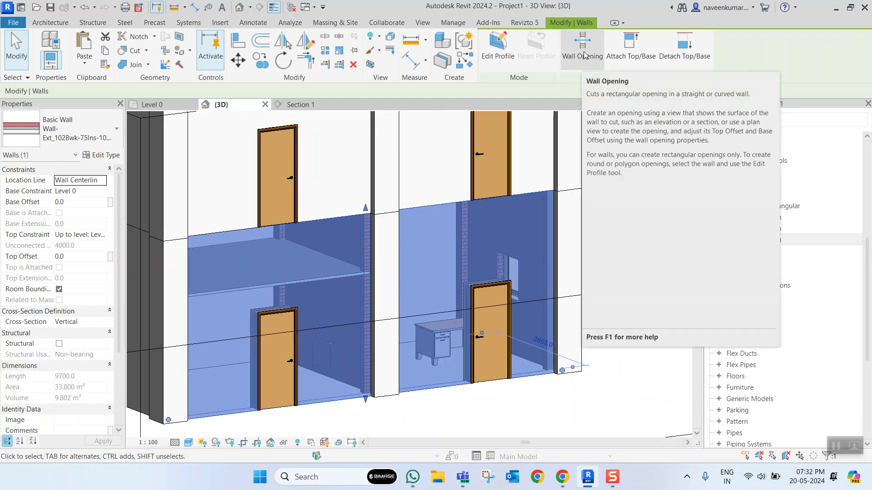
click(580, 63)
click(419, 243)
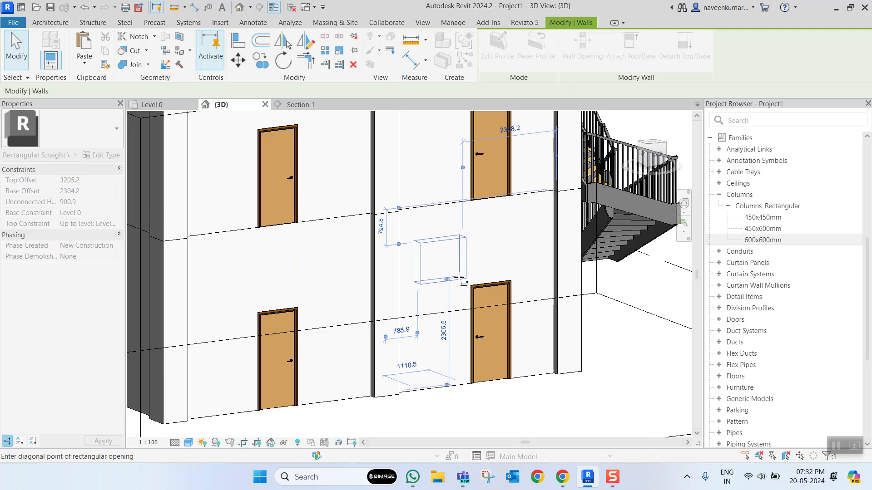
click(460, 279)
key(Escape)
key(Escape)
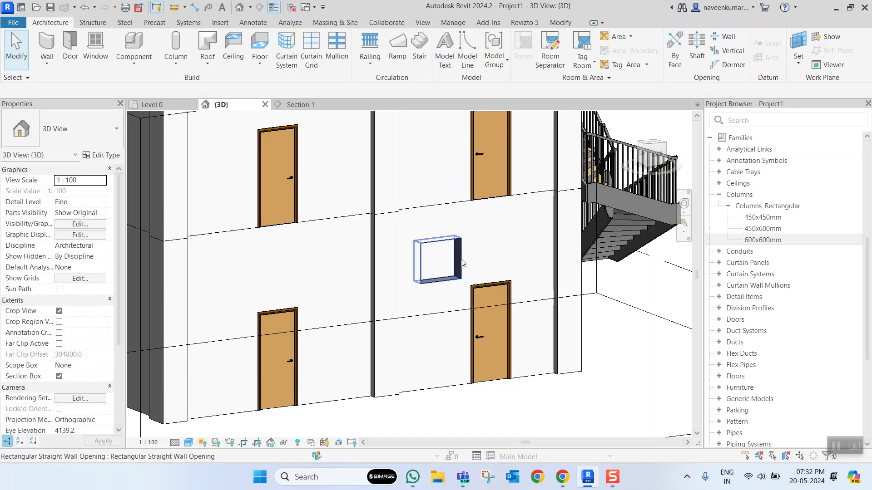
- Inspect the new wall opening and the sectioned building from several sides
click(462, 265)
scroll(467, 260, down, 3)
shift+middle_drag(487, 259, 392, 335)
scroll(392, 335, down, 3)
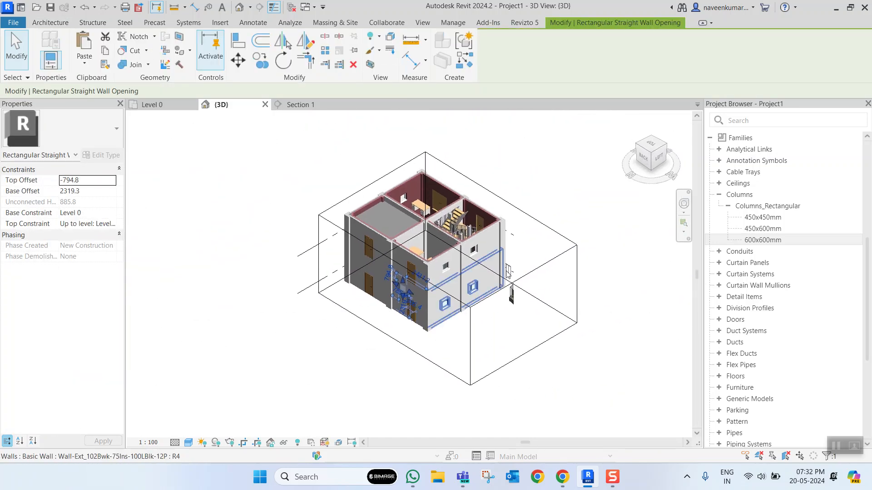
click(543, 224)
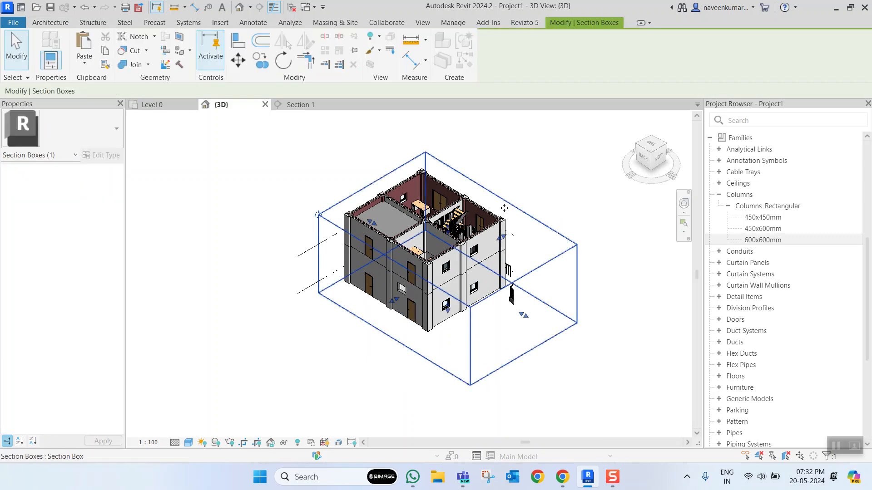
shift+middle_drag(502, 206, 497, 233)
scroll(497, 233, up, 3)
drag(498, 214, 418, 317)
shift+middle_drag(418, 316, 495, 217)
scroll(365, 333, up, 4)
scroll(360, 352, down, 3)
middle_drag(361, 352, 420, 313)
scroll(420, 313, up, 1)
shift+middle_drag(420, 312, 462, 317)
scroll(418, 315, up, 2)
- Cut a second rectangular opening, about 1.5 m wide and 1 m high, above the other Level 0 door in the same north wall
click(413, 302)
scroll(412, 301, down, 4)
scroll(383, 299, up, 3)
shift+middle_drag(383, 299, 422, 262)
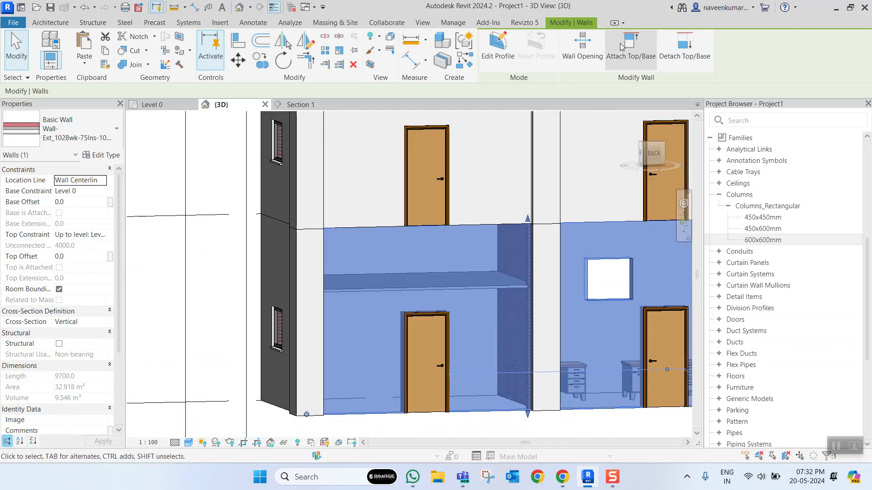
click(583, 45)
click(382, 243)
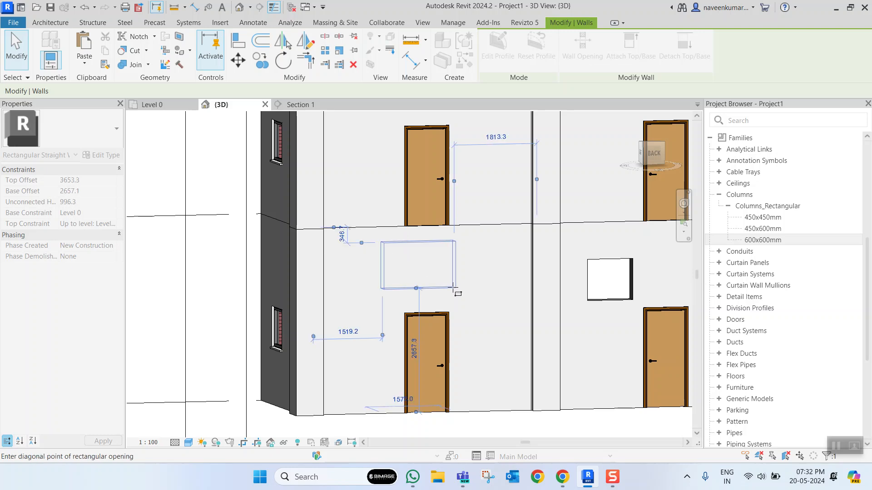
click(453, 286)
key(Escape)
- Examine both wall openings from around the building and select the north Level 0 wall that contains them
scroll(464, 258, down, 1)
scroll(464, 257, down, 5)
shift+middle_drag(464, 257, 393, 291)
scroll(491, 275, up, 4)
scroll(492, 275, down, 5)
scroll(487, 267, up, 4)
scroll(504, 254, down, 3)
middle_drag(504, 255, 408, 293)
scroll(322, 345, up, 4)
scroll(322, 345, down, 4)
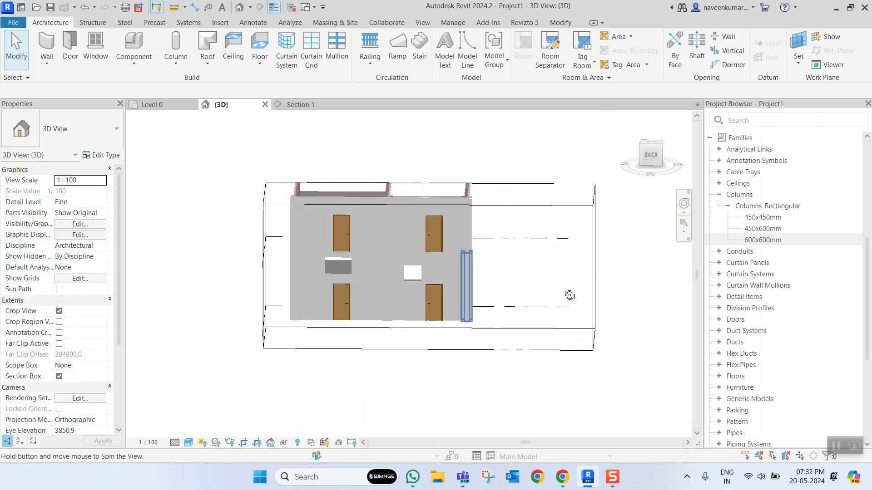
scroll(417, 290, up, 4)
click(398, 292)
scroll(398, 292, down, 3)
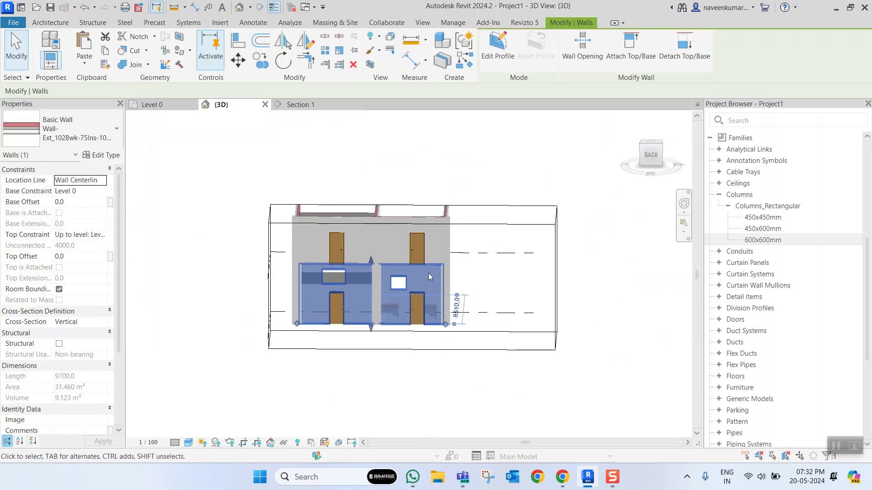
- In the Level 0 plan, copy the wall along grid 6 to the empty area southeast of the building
click(241, 139)
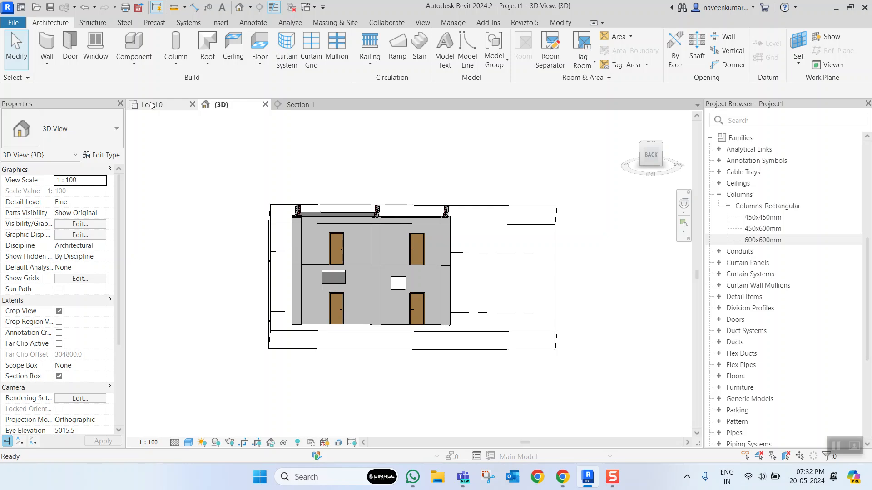
click(150, 104)
scroll(317, 222, down, 3)
scroll(364, 238, up, 4)
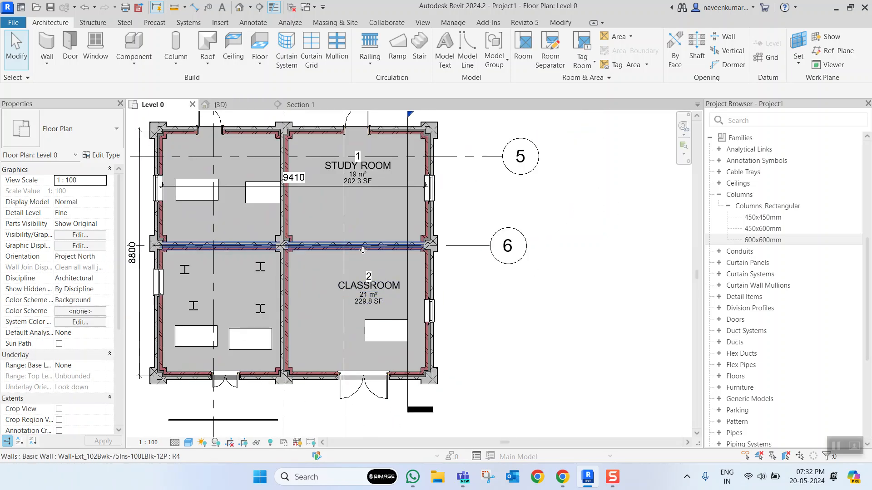
click(361, 248)
scroll(373, 248, down, 2)
key(c)
key(o)
click(363, 248)
click(518, 355)
key(Escape)
key(Escape)
- Isolate the copied wall in the 3D view with a selection box and face it from the back
click(517, 355)
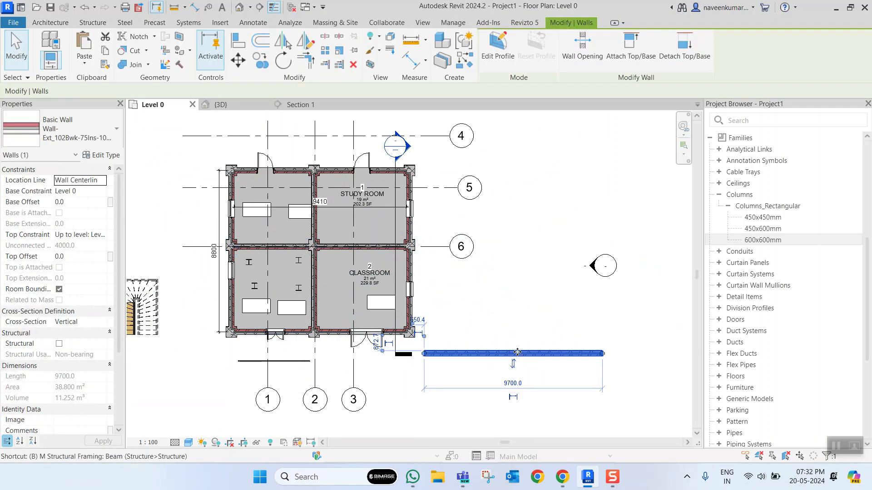
key(b)
key(x)
shift+middle_drag(415, 300, 413, 281)
scroll(353, 257, up, 3)
click(653, 153)
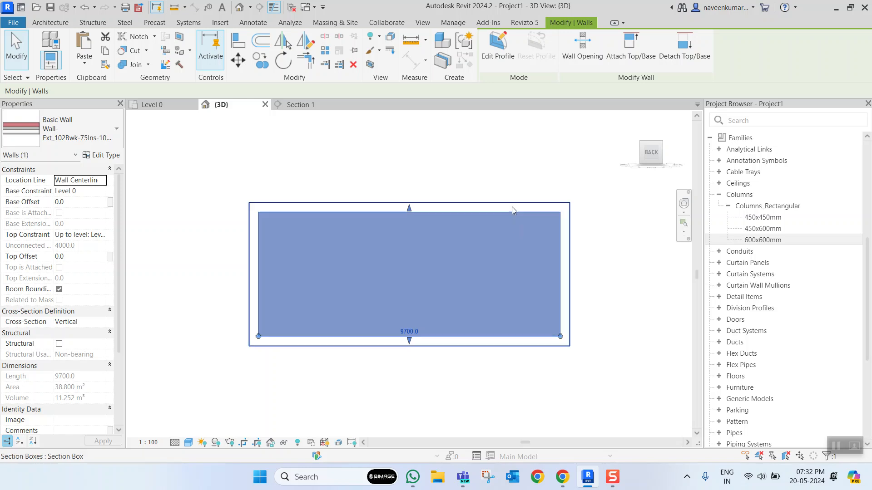
- Edit the copied wall's profile and sketch a diagonal line across its upper-right corner, from the top edge to the right edge
click(498, 54)
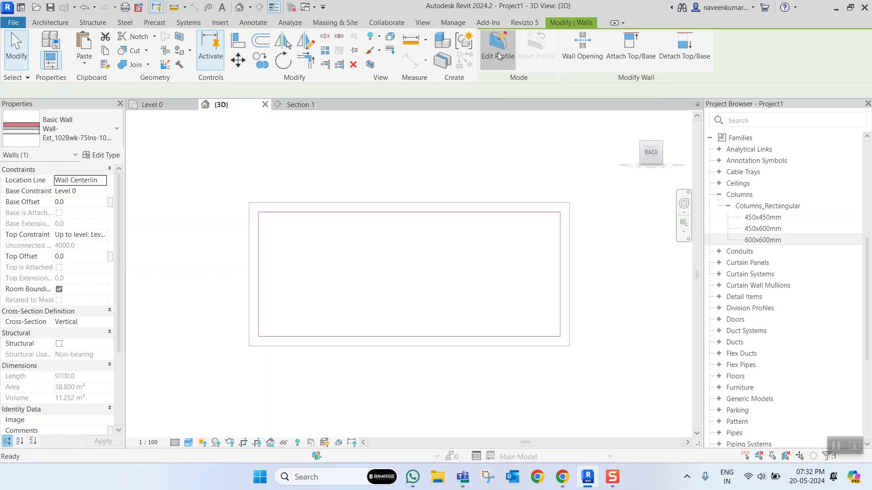
scroll(536, 219, up, 2)
click(541, 208)
scroll(547, 221, down, 5)
click(510, 252)
scroll(511, 255, up, 1)
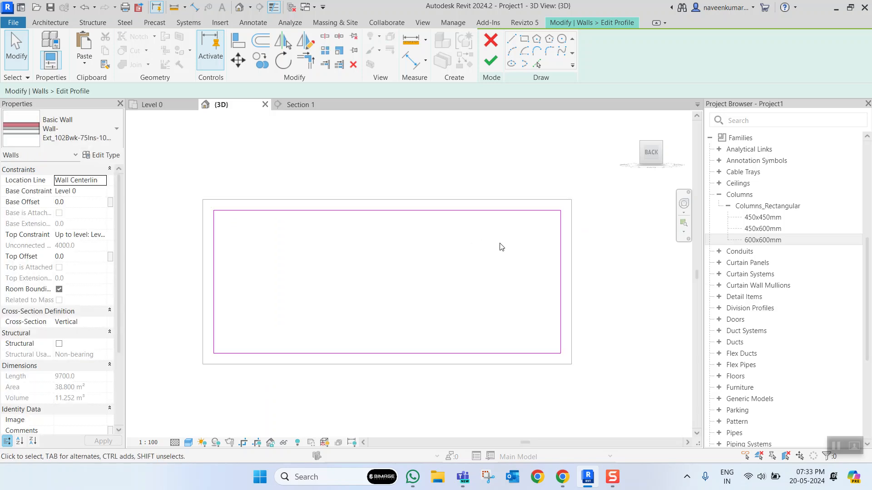
click(512, 40)
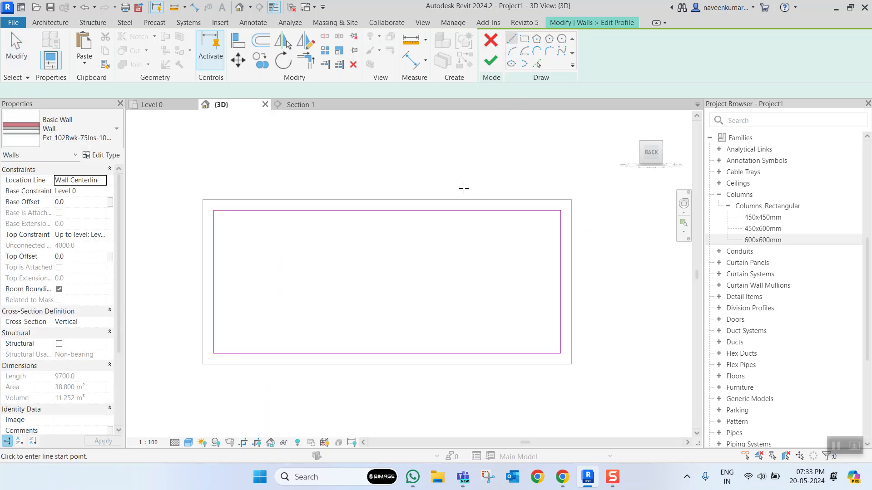
click(450, 210)
click(565, 273)
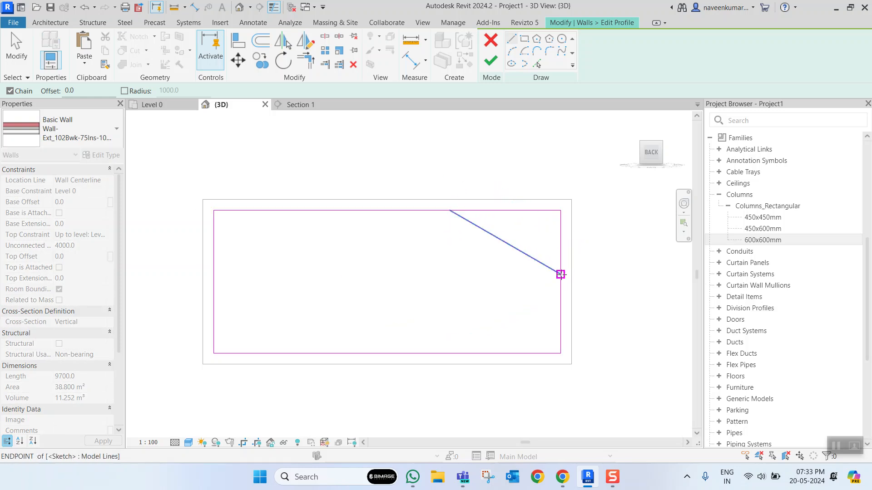
key(Escape)
key(Escape)
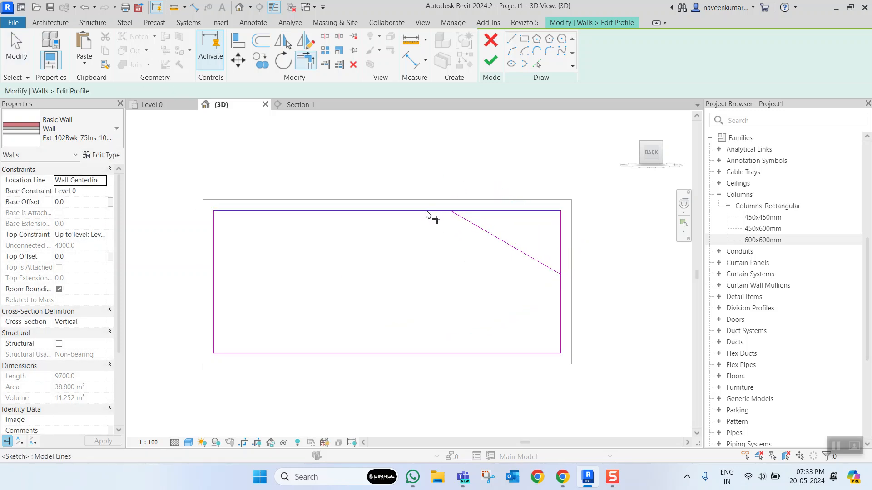
- Trim the profile's top and right edges to the diagonal line and finish the wall's profile edit
scroll(518, 252, down, 3)
click(486, 61)
scroll(488, 260, up, 1)
click(593, 280)
- Inspect the wall with its sloped upper corner in 3D, return to the back view and clear the selection
scroll(507, 241, up, 2)
scroll(507, 241, down, 2)
shift+middle_drag(505, 241, 426, 255)
click(427, 243)
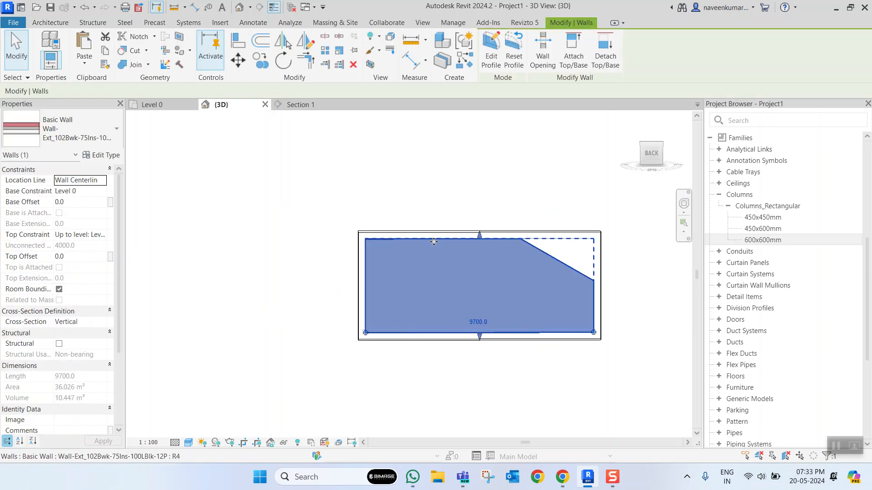
click(646, 155)
scroll(400, 268, down, 6)
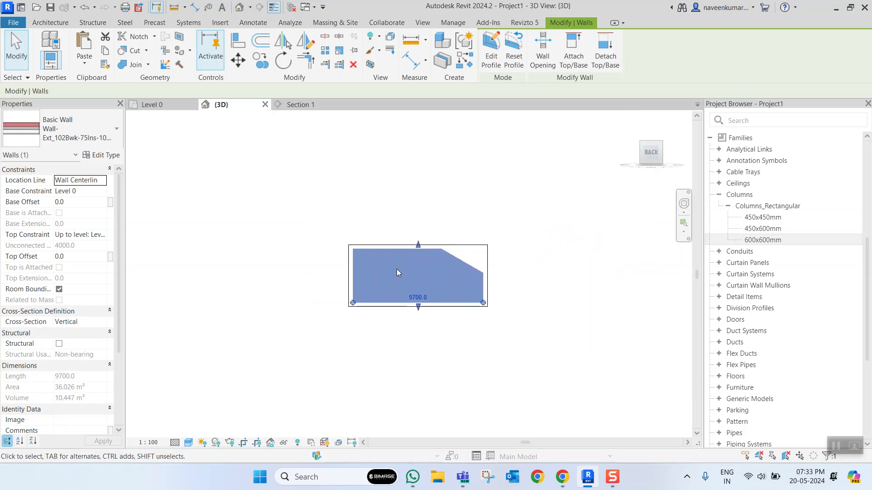
click(452, 202)
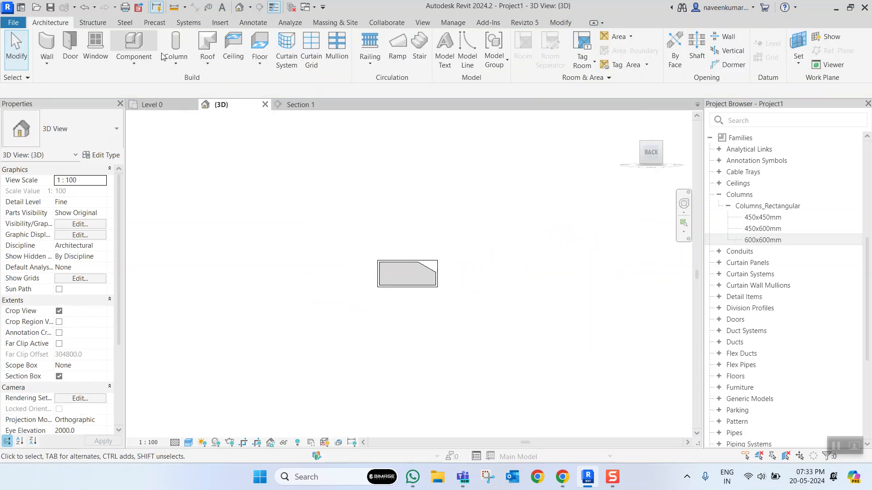